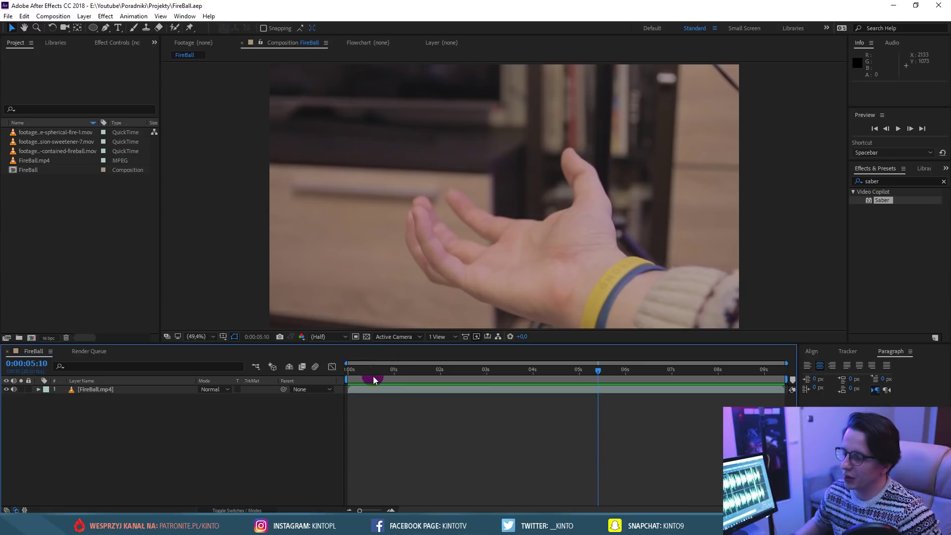
Scrub the FireBall composition back to about 0:00:04 to show the open hand.
mouse_move(374, 381)
mouse_down()
mouse_move(669, 377)
mouse_move(513, 370)
mouse_up()
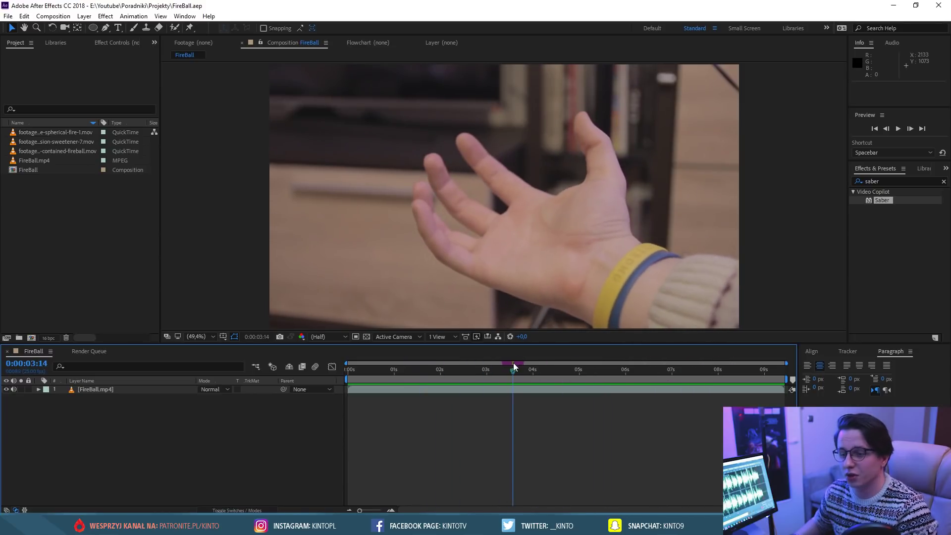
Select the contained-fireball clip in the Project panel after checking the Saber preset.
click(58, 151)
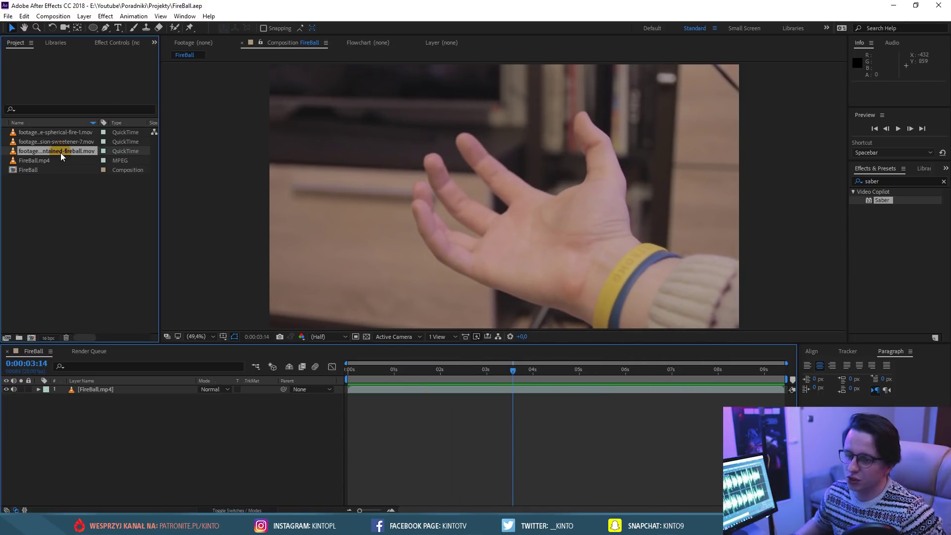
click(887, 199)
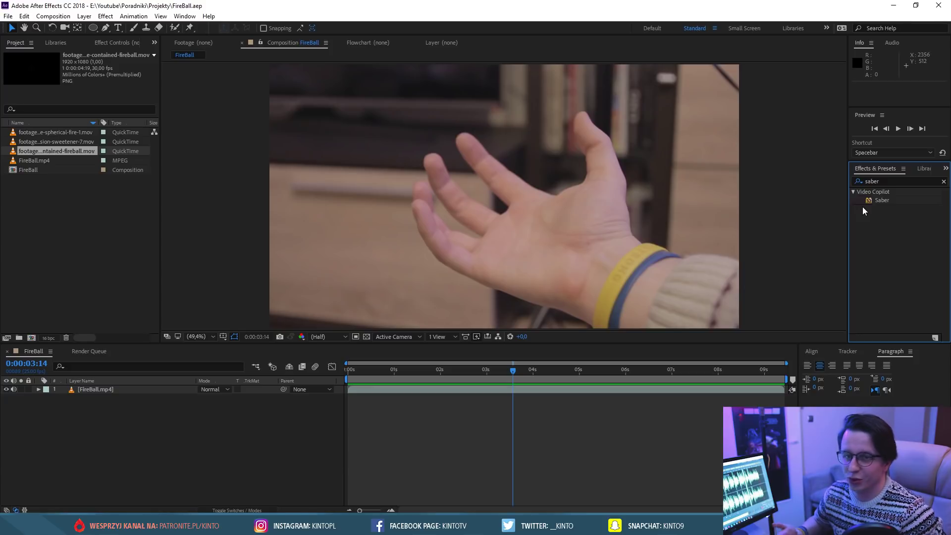
click(48, 144)
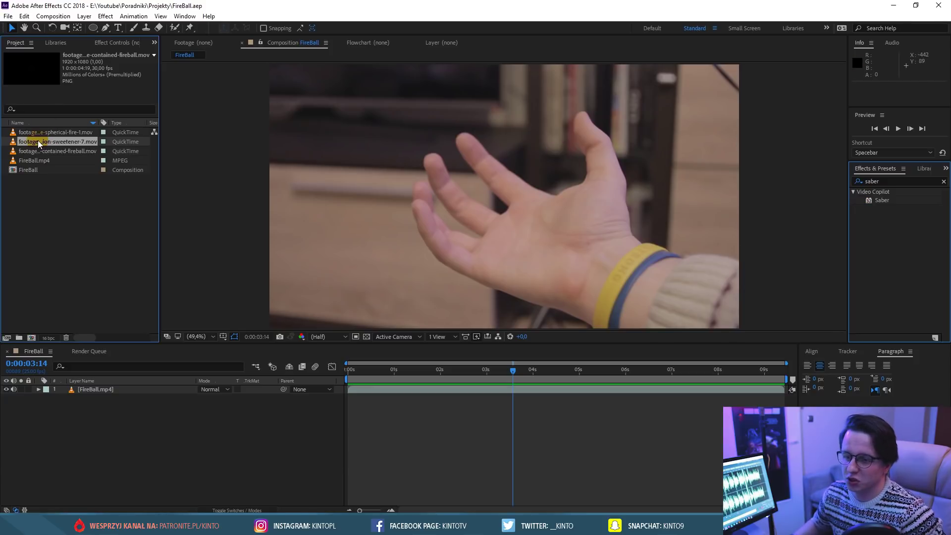
click(46, 152)
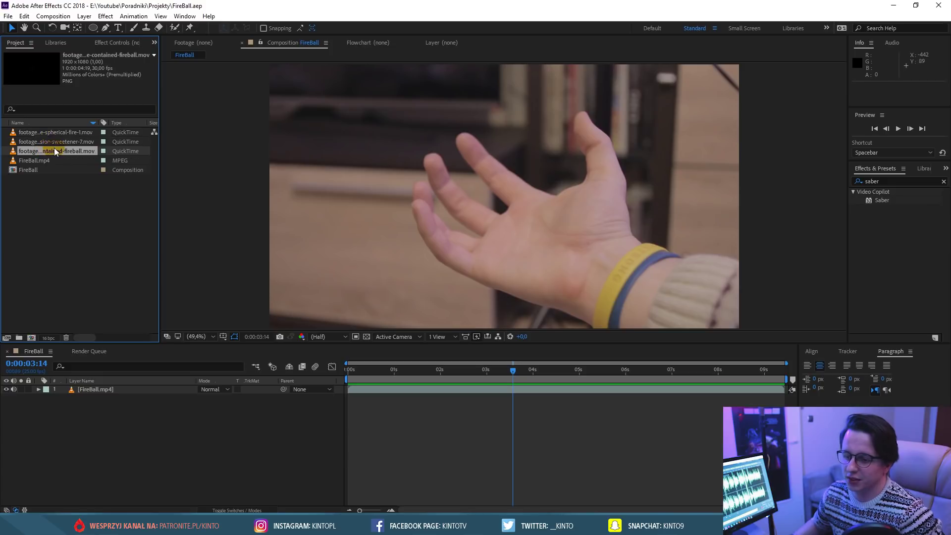
Preview footagecrate-contained-fireball.mov in its Footage viewer, then return to the FireBall comp.
double_click(50, 152)
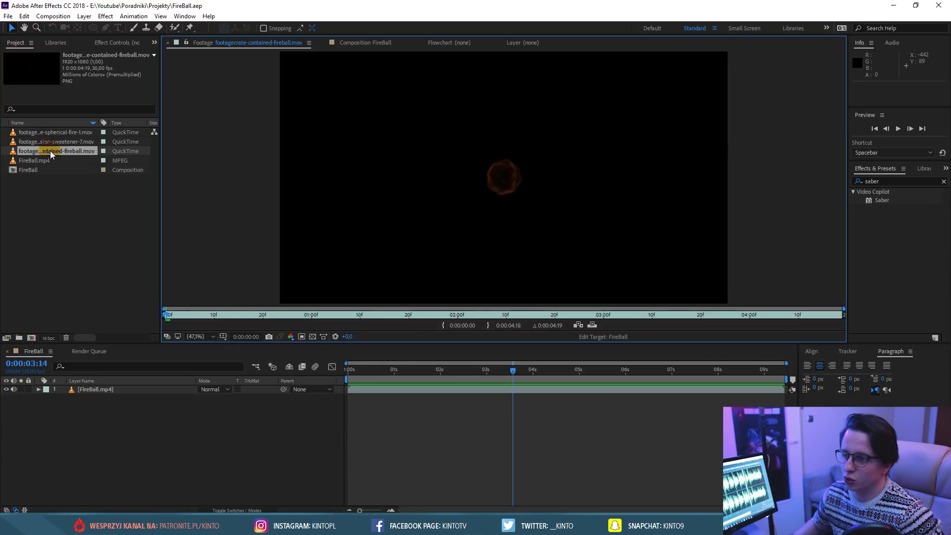
drag(173, 320, 637, 308)
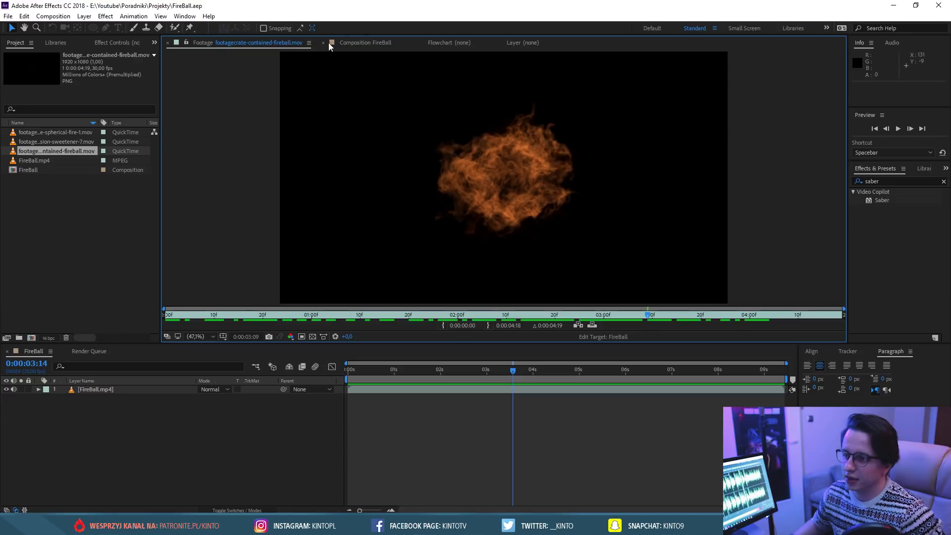
click(367, 43)
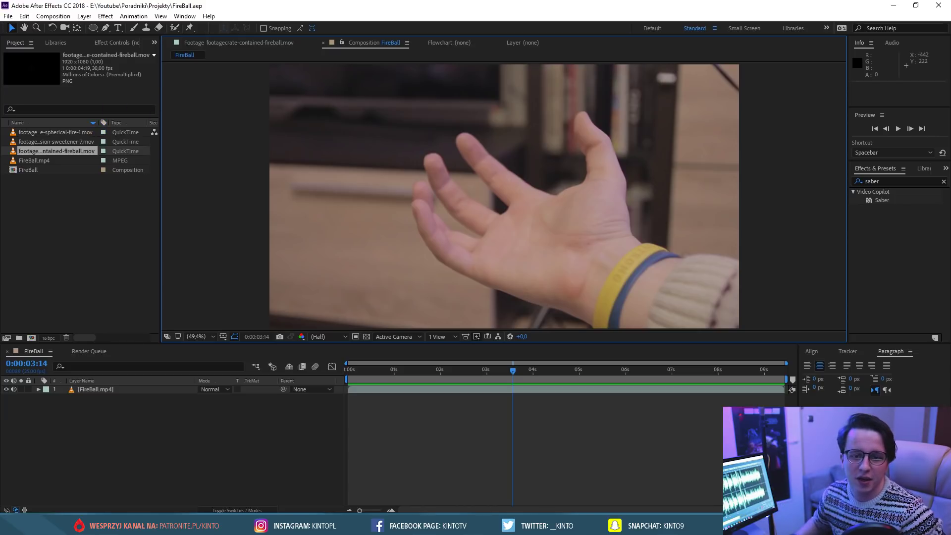
mouse_move(2, 119)
mouse_down()
mouse_move(163, 132)
mouse_move(71, 43)
mouse_up()
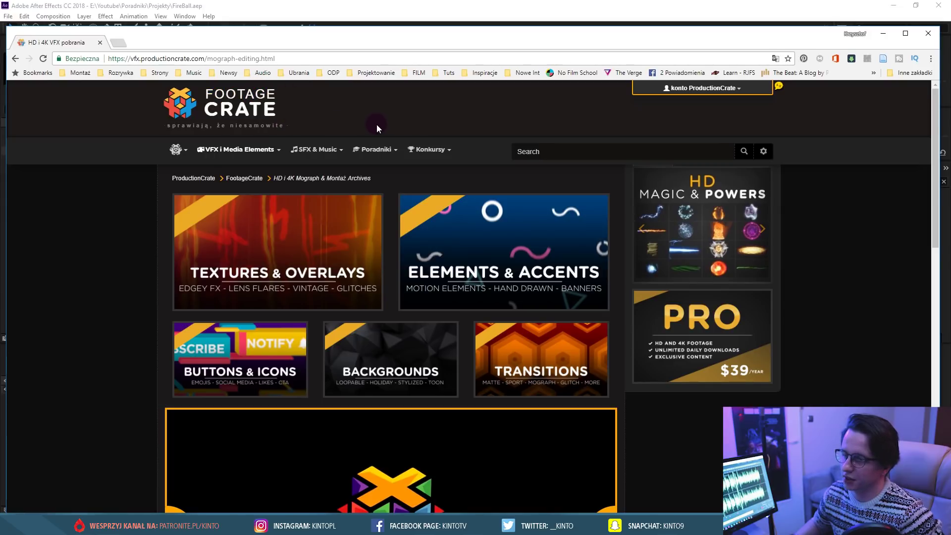
mouse_move(323, 153)
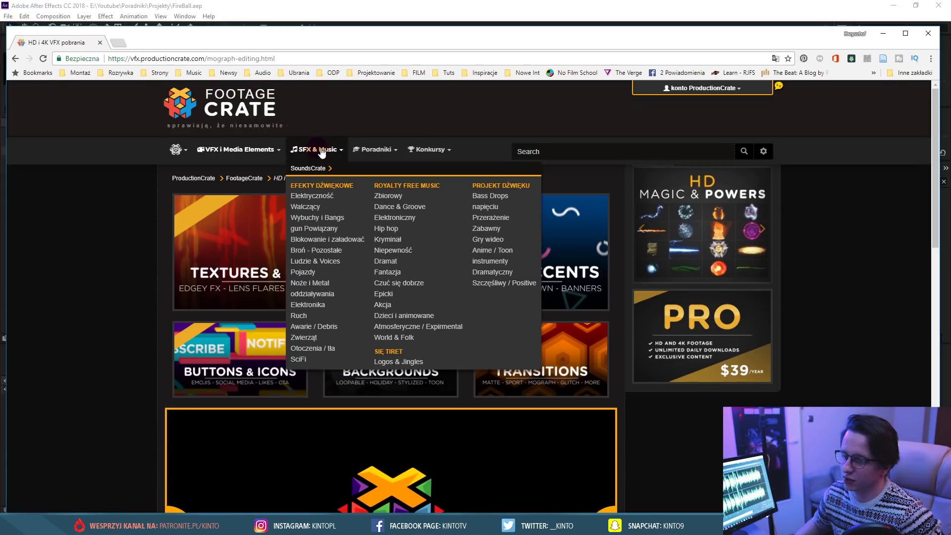
mouse_move(261, 146)
scroll(317, 173, down, 1)
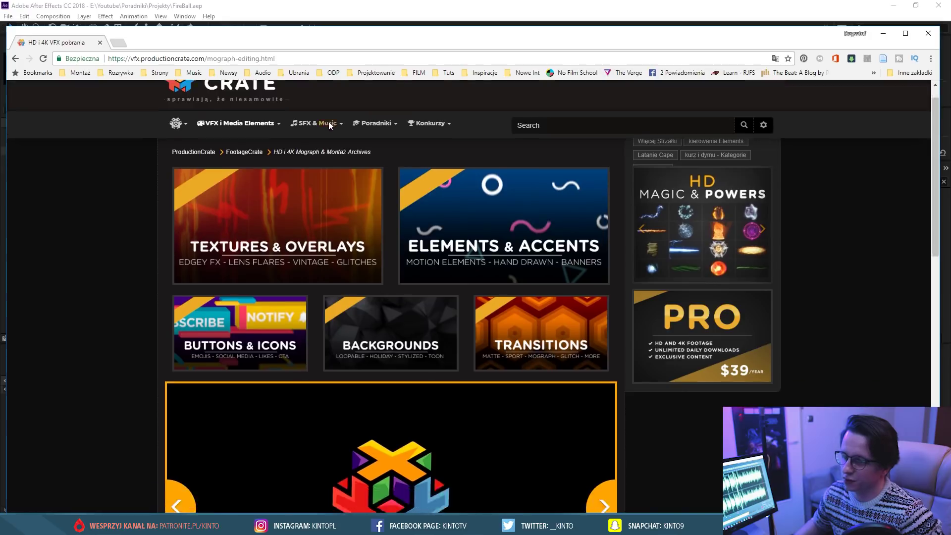
scroll(313, 198, down, 3)
scroll(307, 218, down, 3)
scroll(308, 219, up, 7)
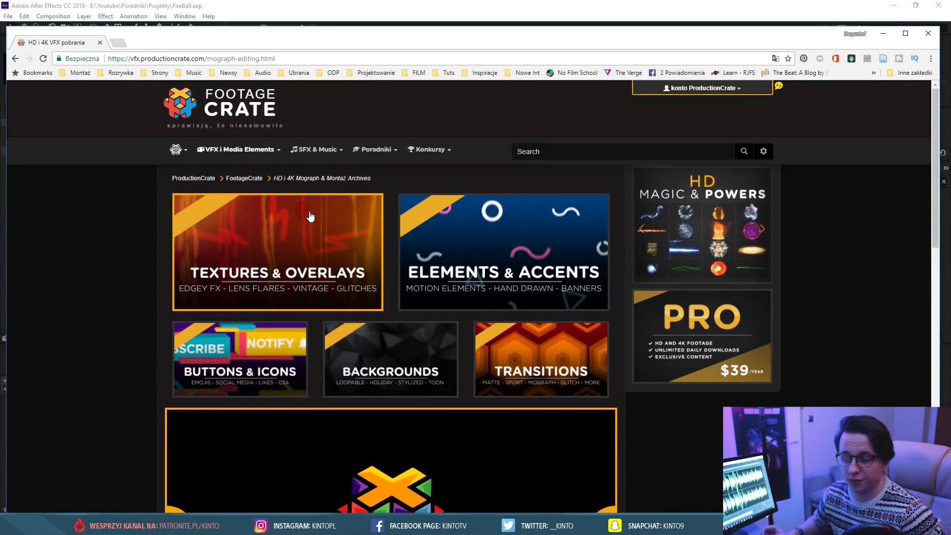
scroll(310, 217, down, 1)
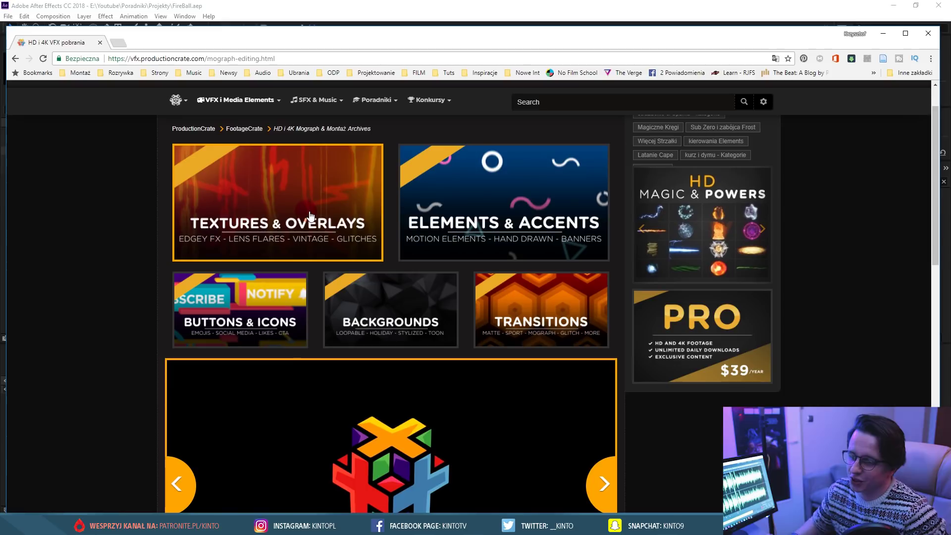
scroll(286, 232, down, 4)
scroll(286, 232, down, 4)
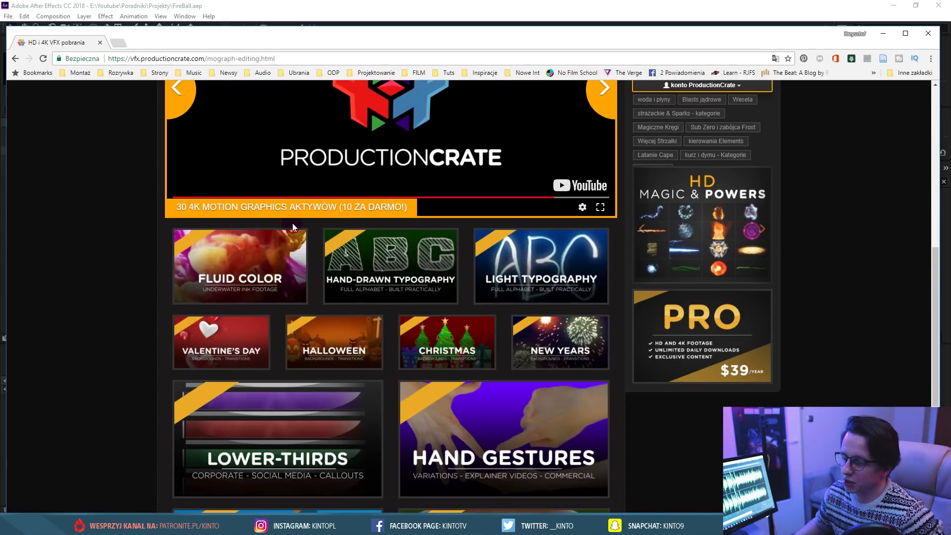
scroll(342, 238, down, 4)
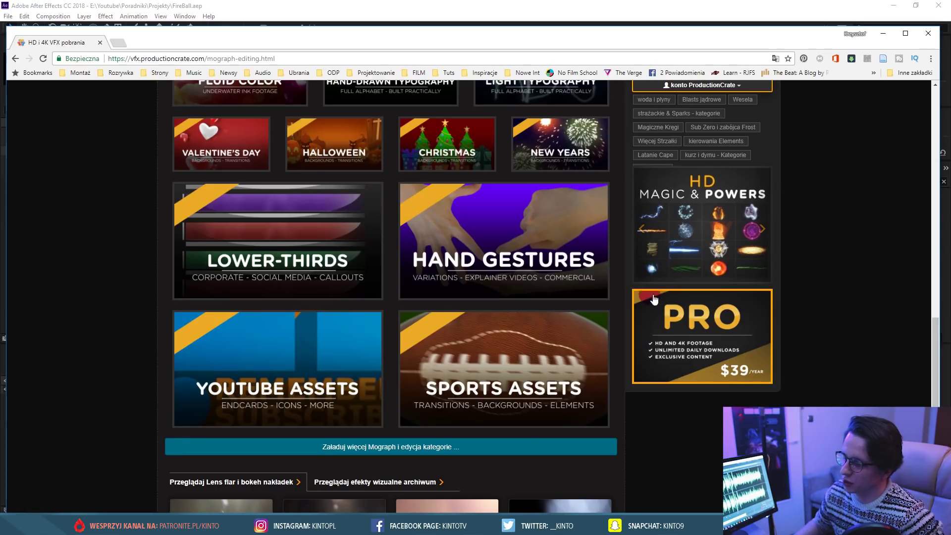
scroll(446, 171, down, 2)
scroll(446, 169, up, 3)
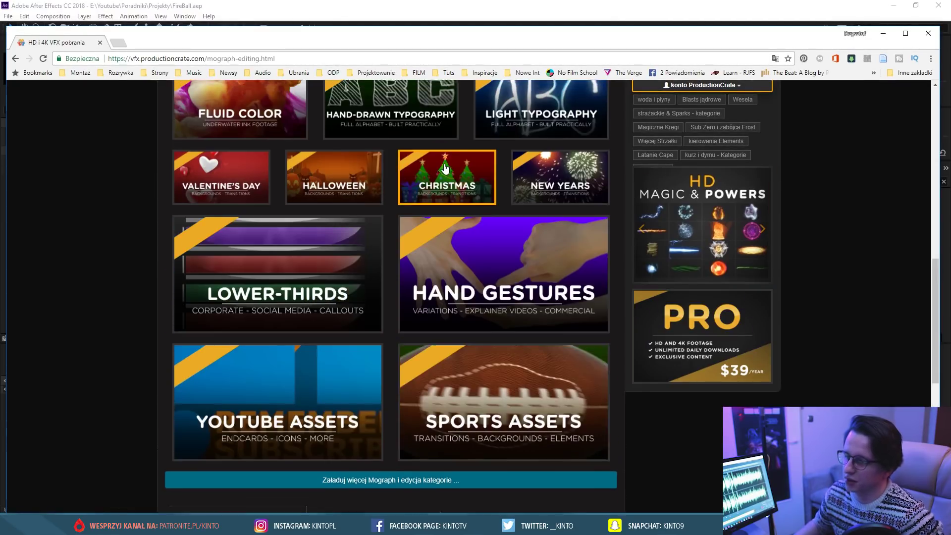
scroll(445, 169, up, 2)
scroll(322, 202, up, 6)
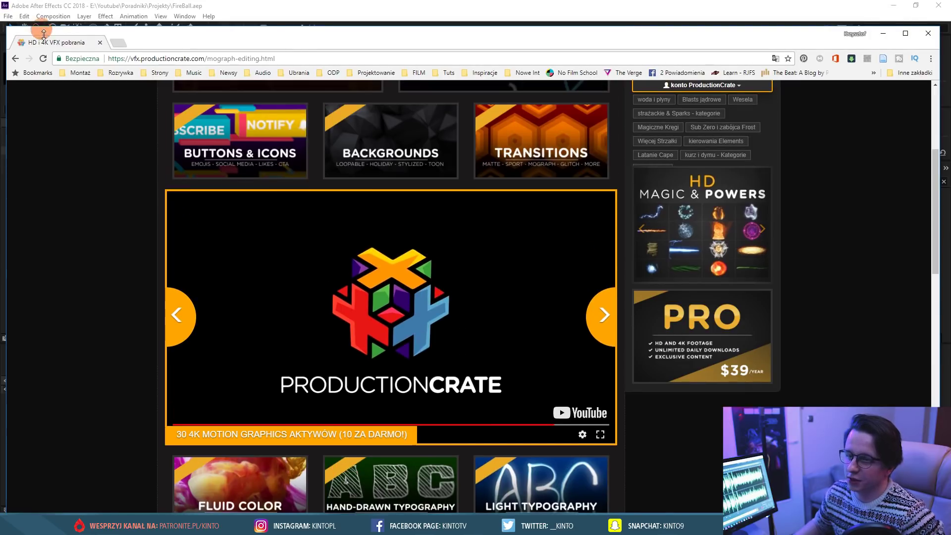
drag(44, 34, 0, 75)
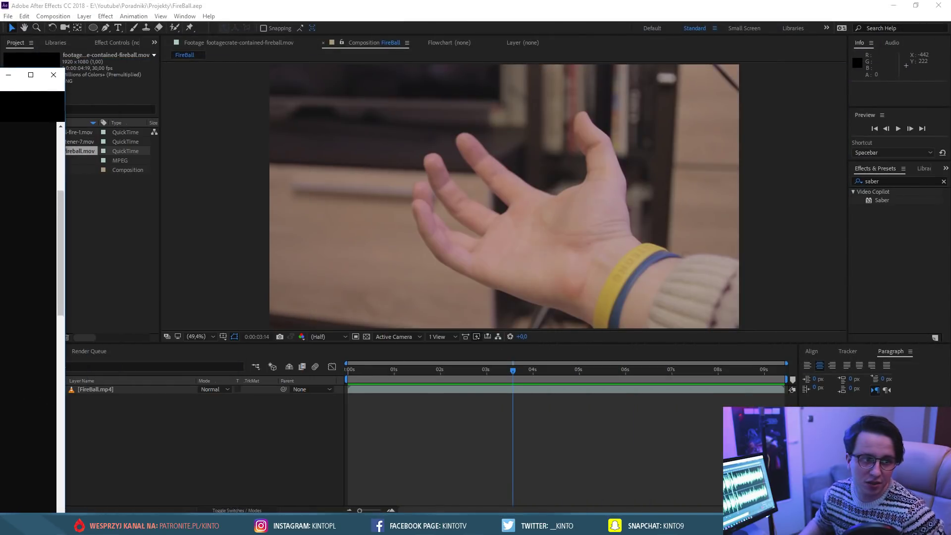
Select the FireBall.mp4 layer, review the hand motion, and park at 0:00:02:04.
click(9, 75)
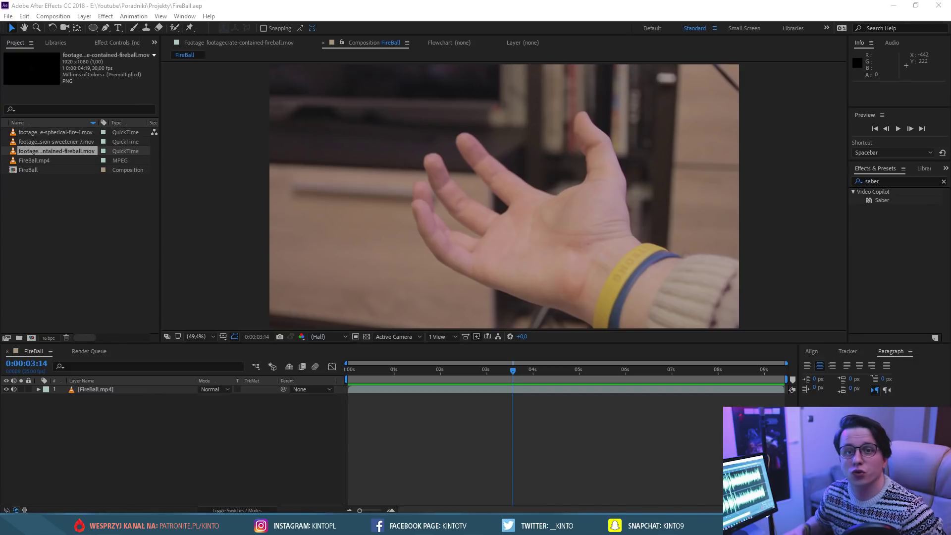
click(405, 316)
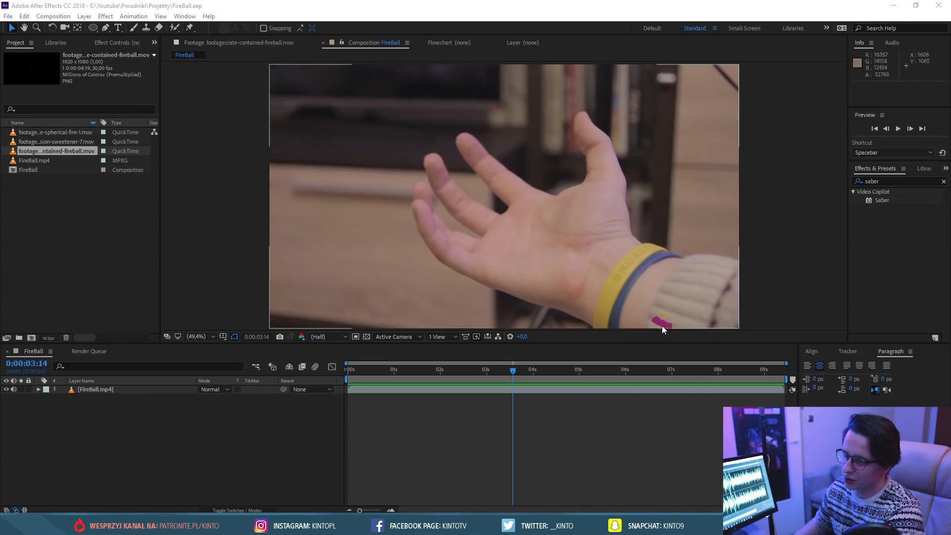
mouse_move(469, 371)
mouse_down()
mouse_move(343, 368)
mouse_move(384, 346)
mouse_move(593, 340)
mouse_move(352, 337)
mouse_up()
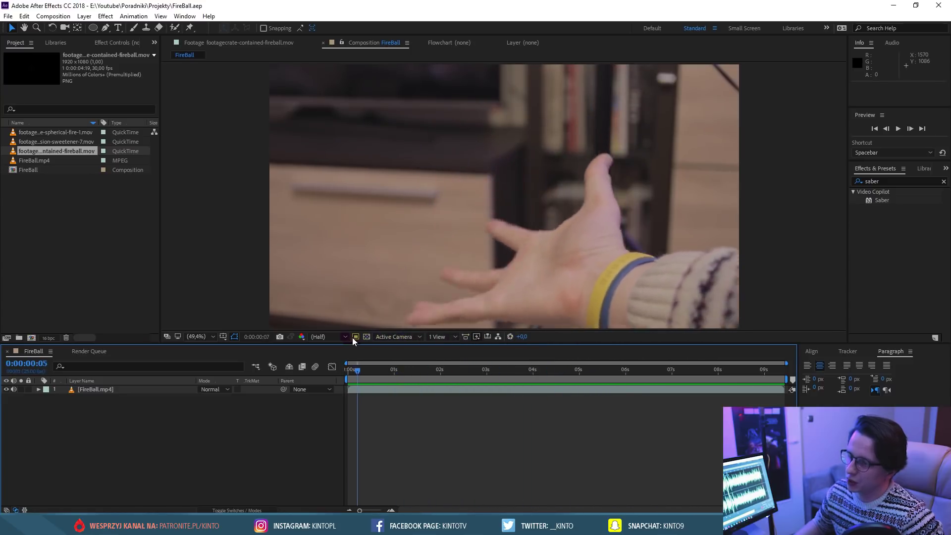
mouse_move(352, 338)
mouse_down()
mouse_move(727, 353)
mouse_move(308, 320)
mouse_up()
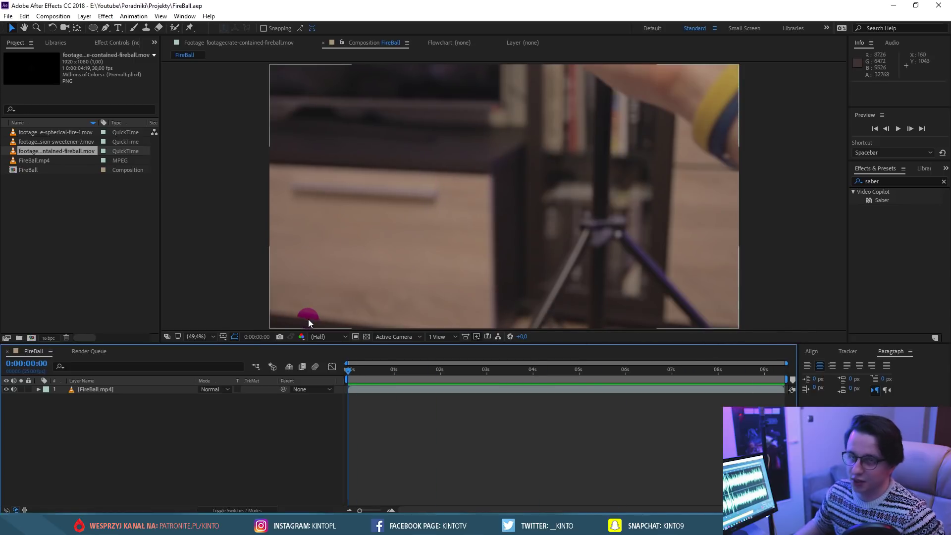
drag(307, 318, 447, 369)
click(113, 392)
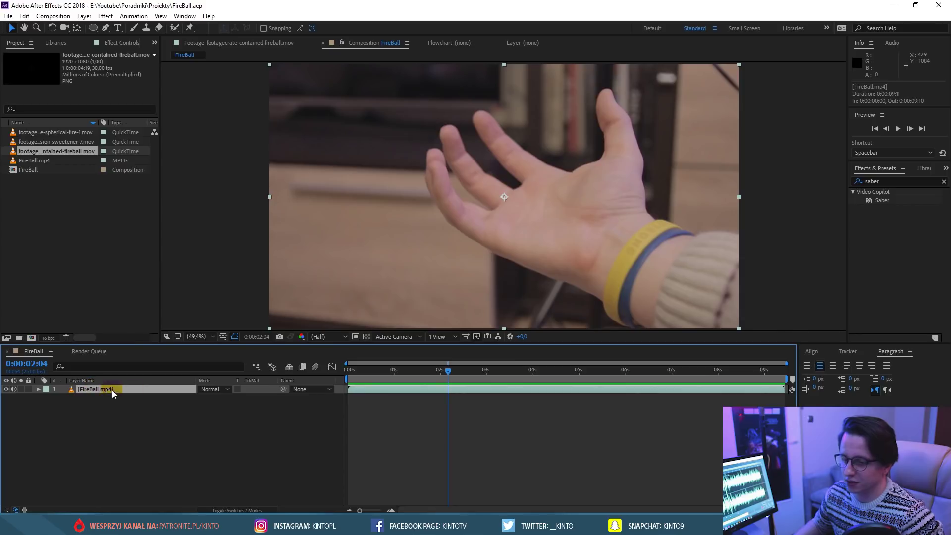
Send the FireBall.mp4 layer to mocha via Animation > Track in mocha AE.
click(121, 17)
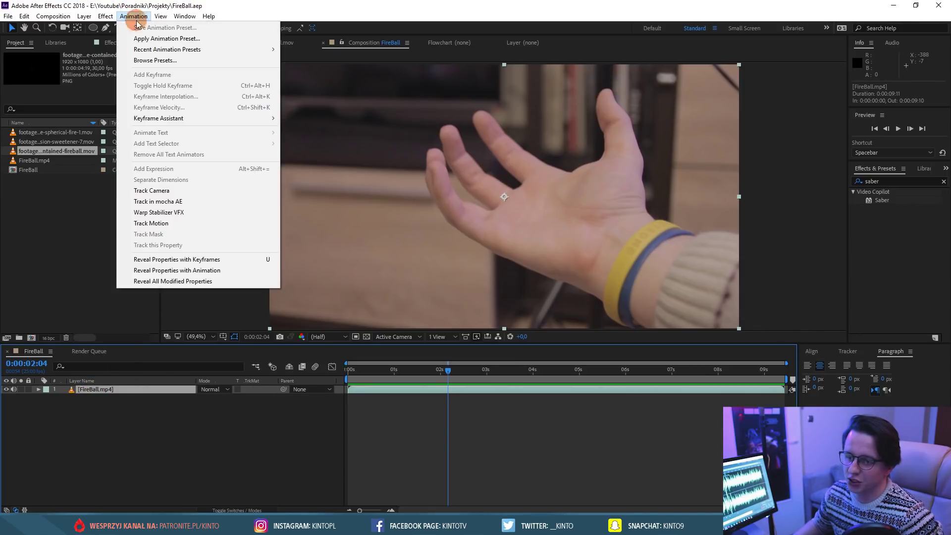
click(172, 208)
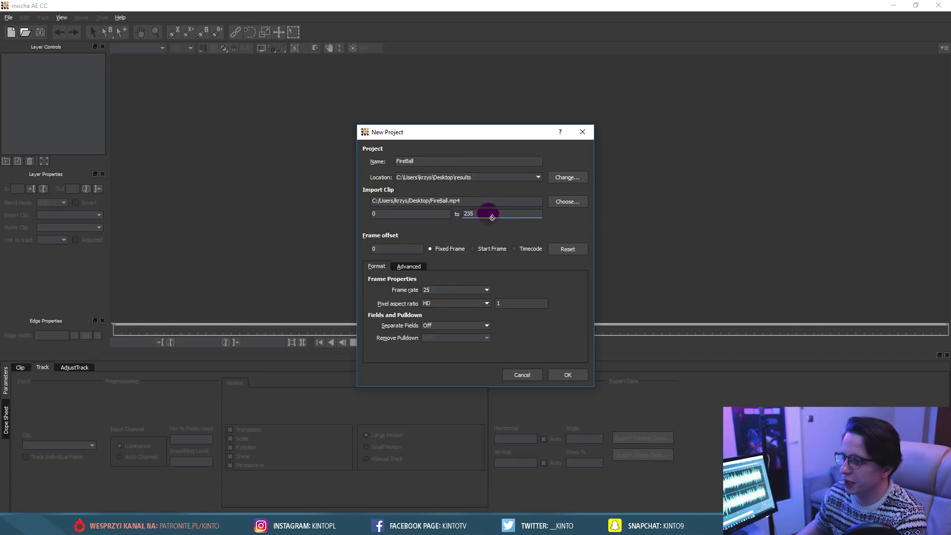
Create the mocha project for frames 0–235 with HD pixel aspect, overwriting FireBall.mocha.
click(471, 218)
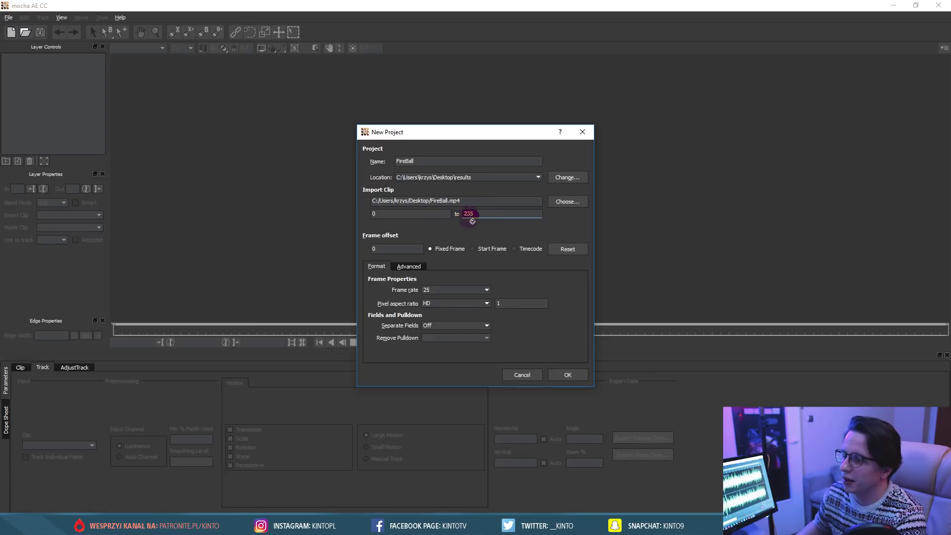
click(480, 213)
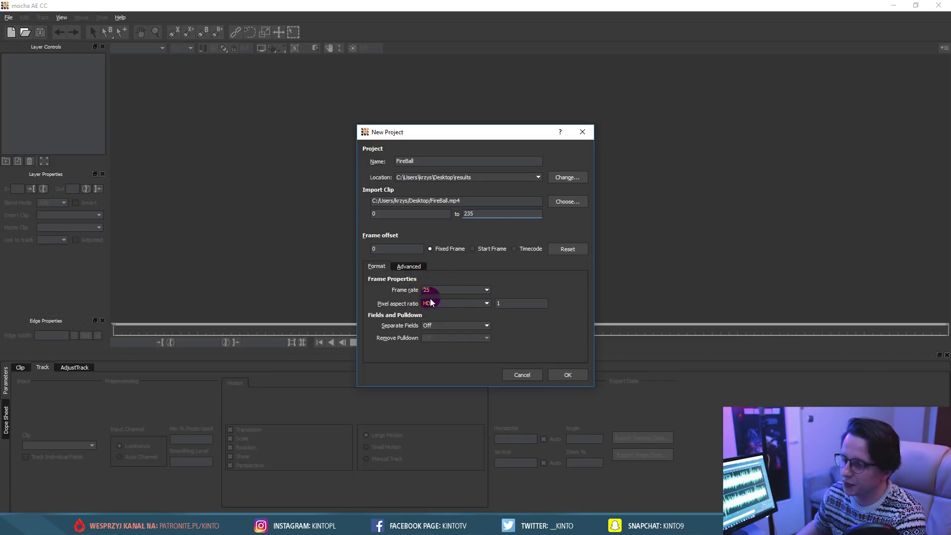
click(454, 304)
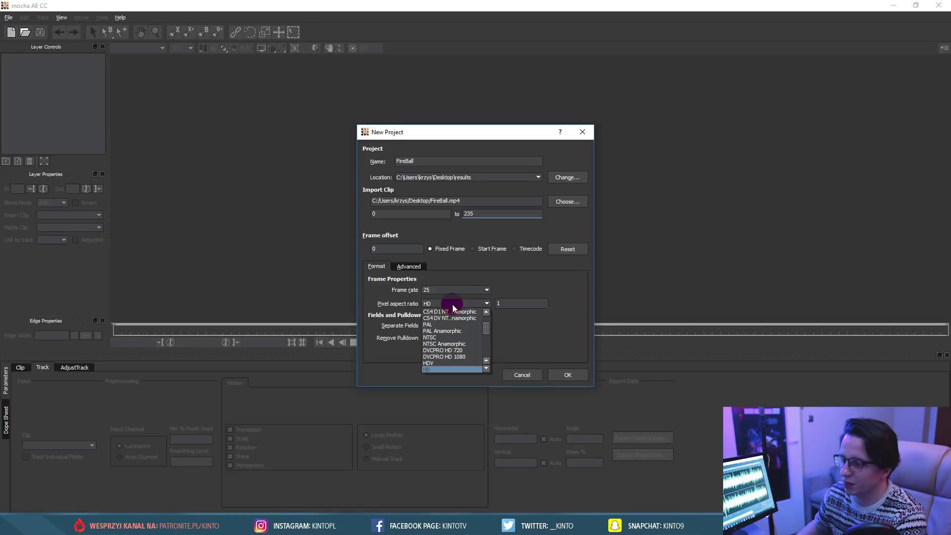
click(441, 369)
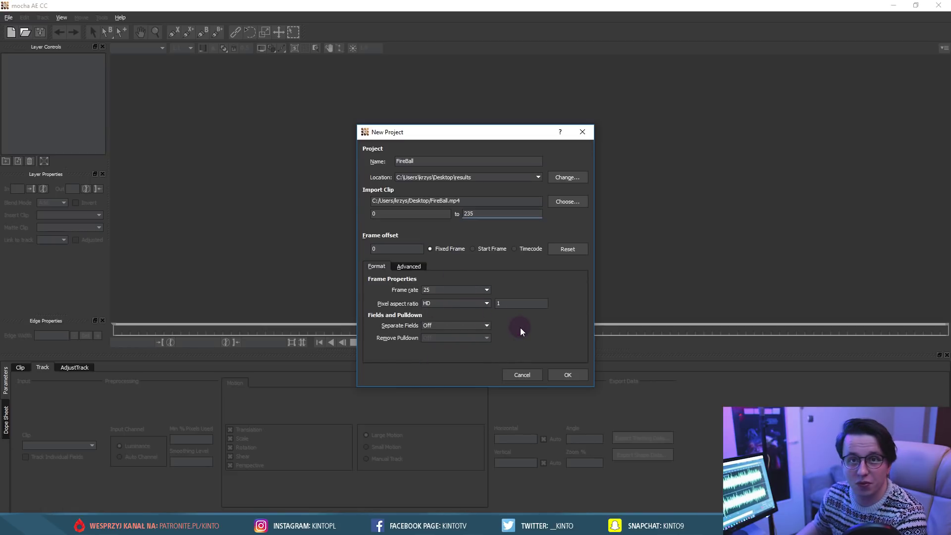
click(560, 370)
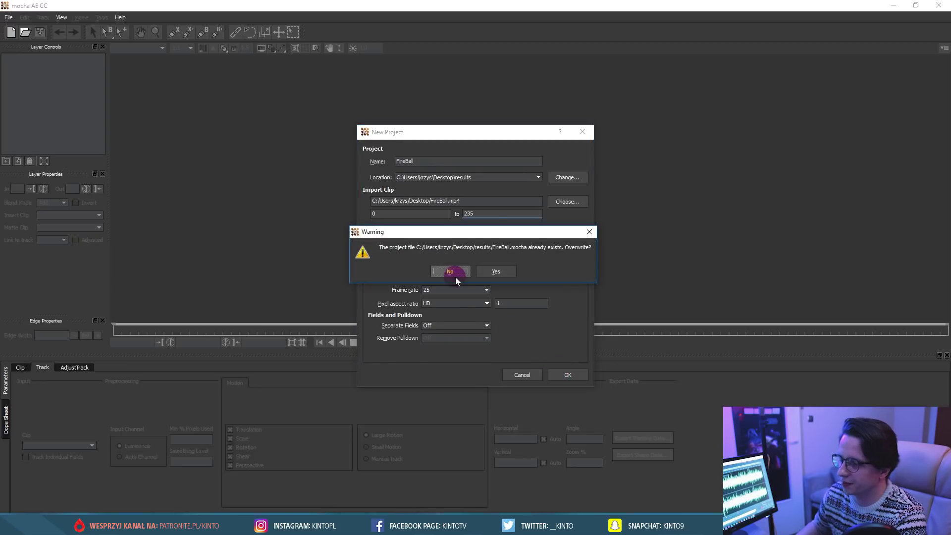
click(499, 274)
mouse_move(138, 334)
mouse_down()
mouse_move(551, 333)
mouse_move(171, 328)
mouse_move(252, 333)
mouse_up()
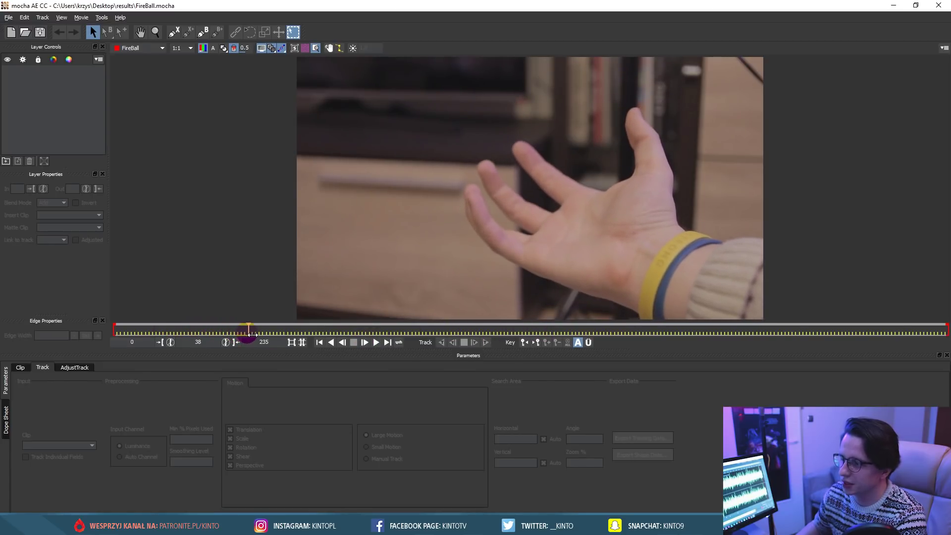
Select the X-Spline tool.
click(174, 33)
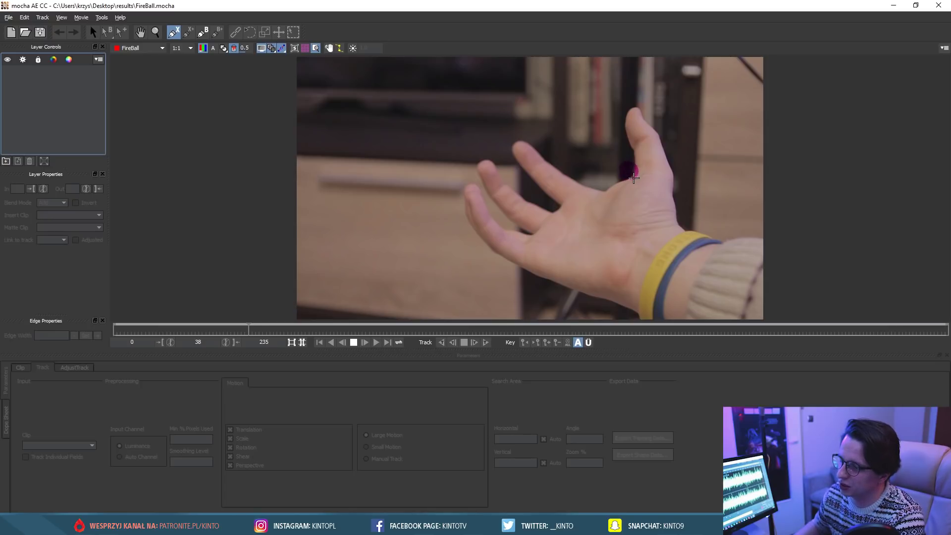
Place spline points from the wrist across the finger bases up to the thumb tip.
click(643, 316)
click(577, 288)
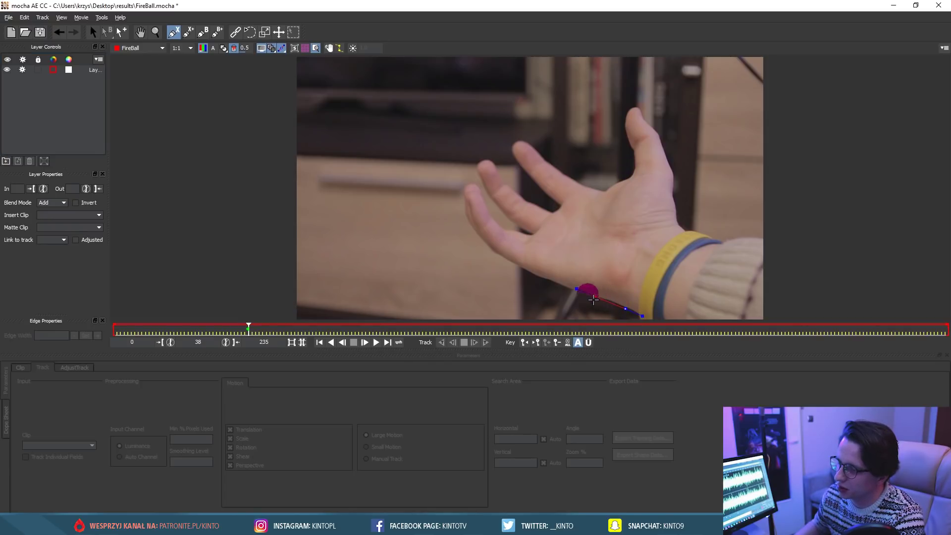
click(583, 293)
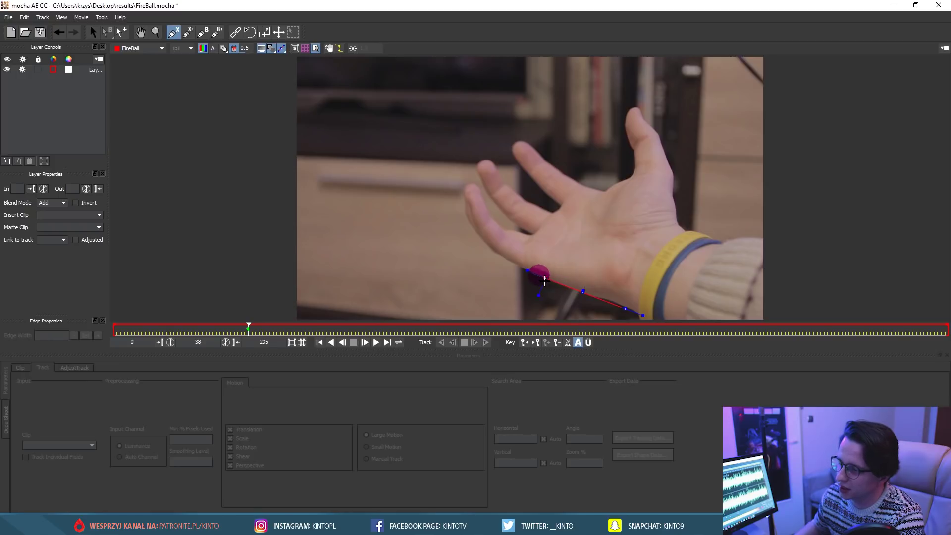
click(544, 281)
click(516, 266)
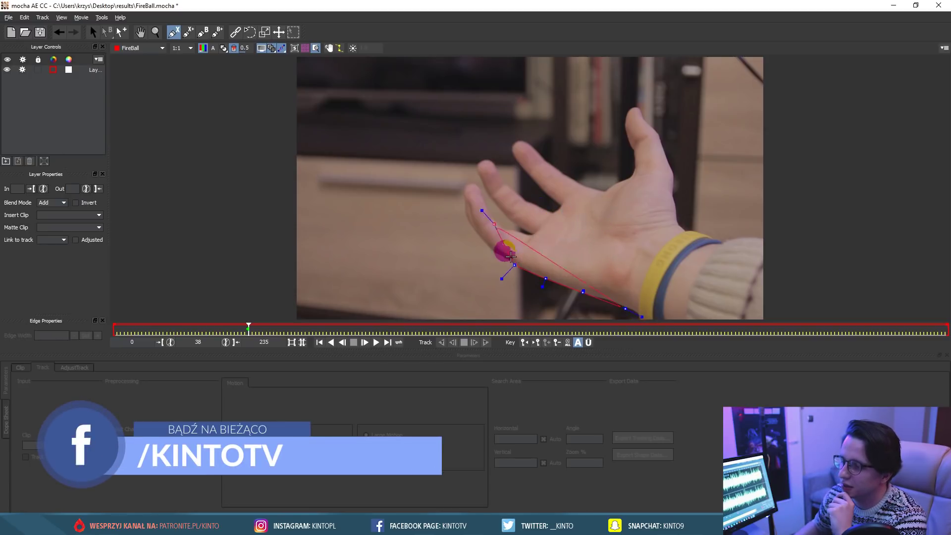
click(530, 224)
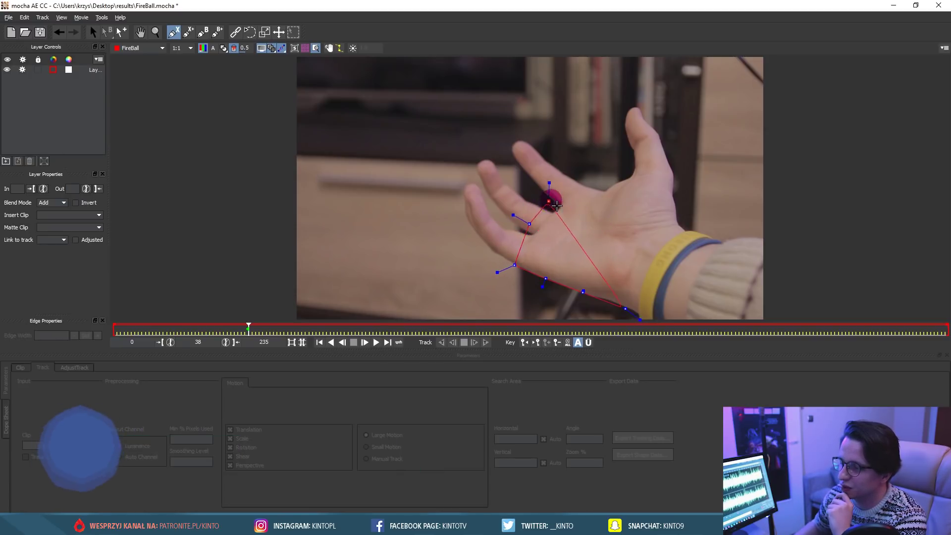
click(568, 199)
click(593, 189)
click(611, 191)
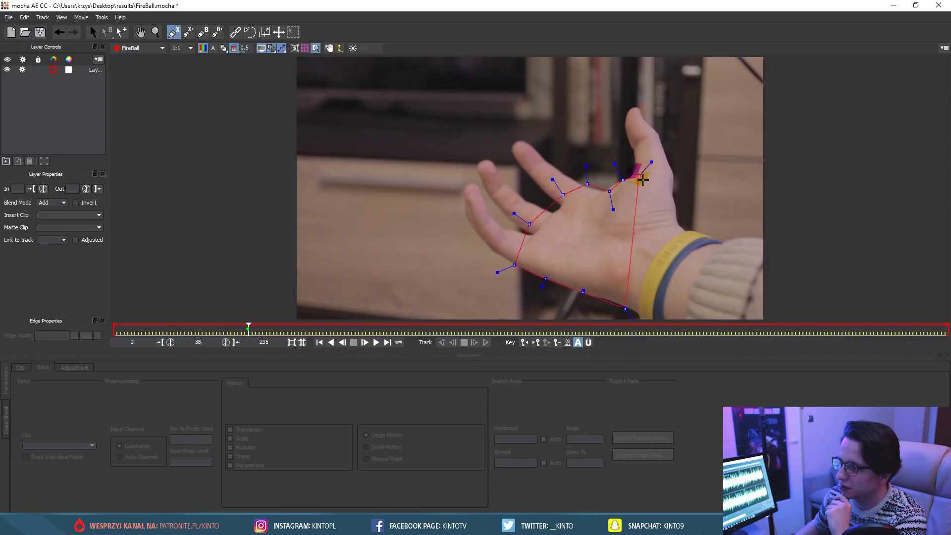
click(639, 176)
click(638, 152)
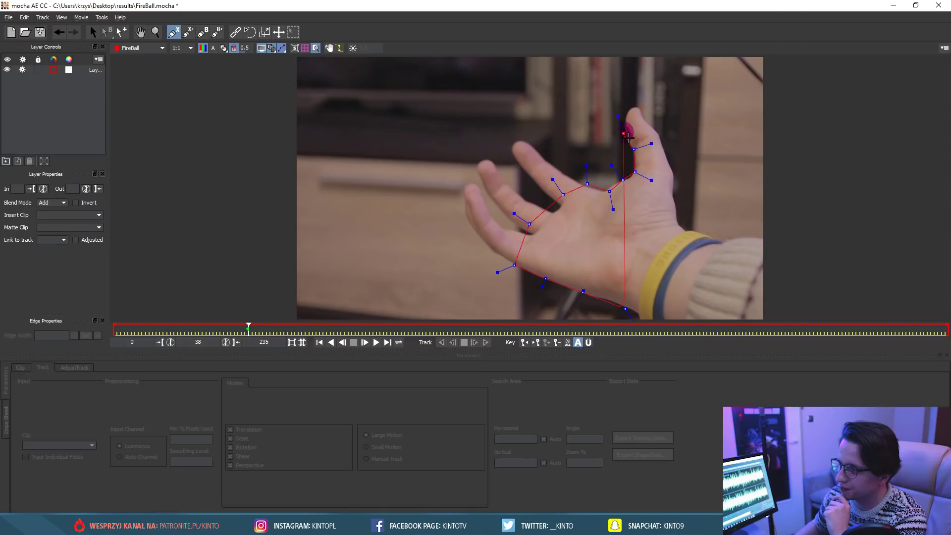
click(628, 131)
click(634, 115)
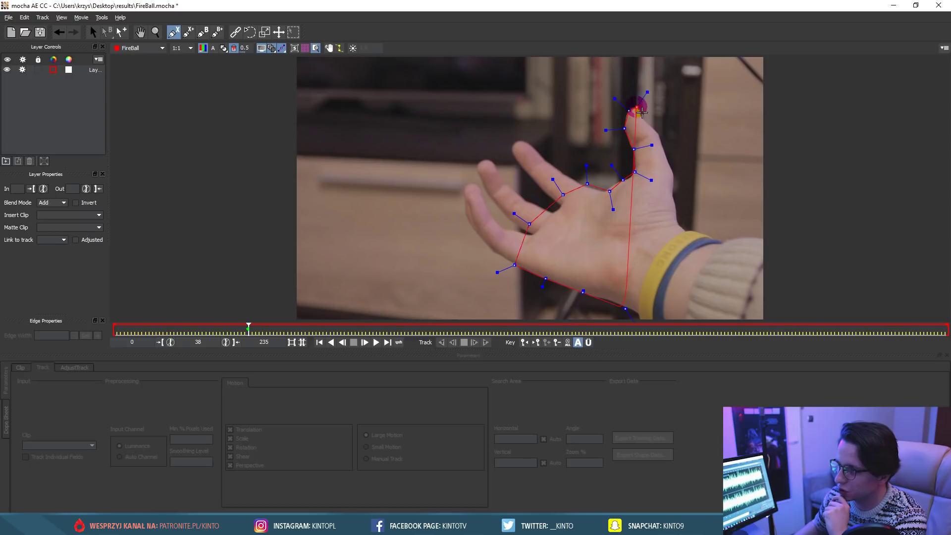
Continue points down the outer thumb and hand edge to the wrist, closing the shape.
click(660, 130)
click(658, 135)
click(655, 147)
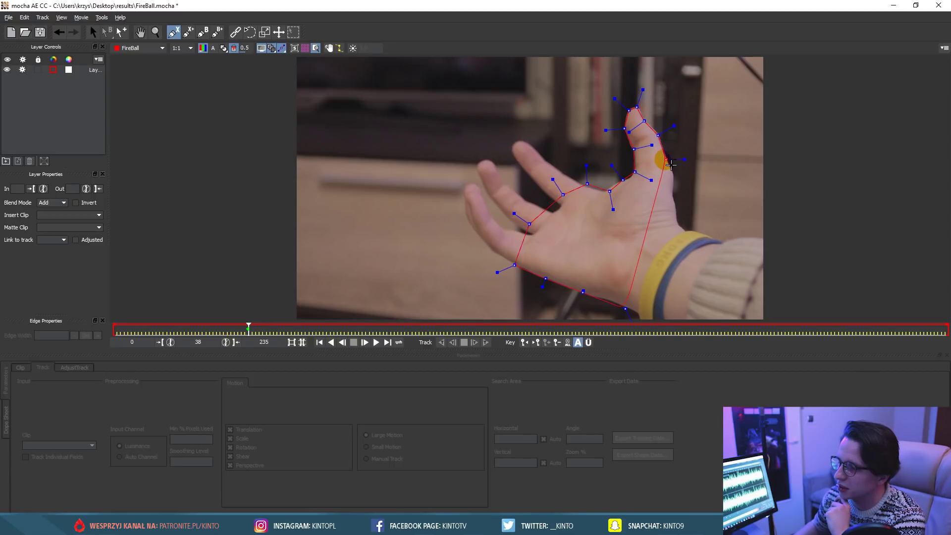
click(667, 160)
click(674, 178)
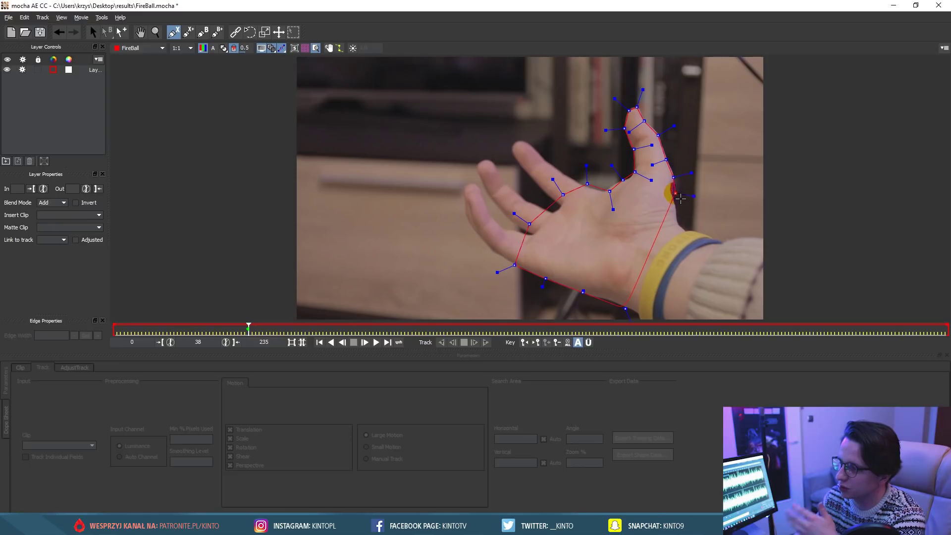
click(674, 196)
click(676, 218)
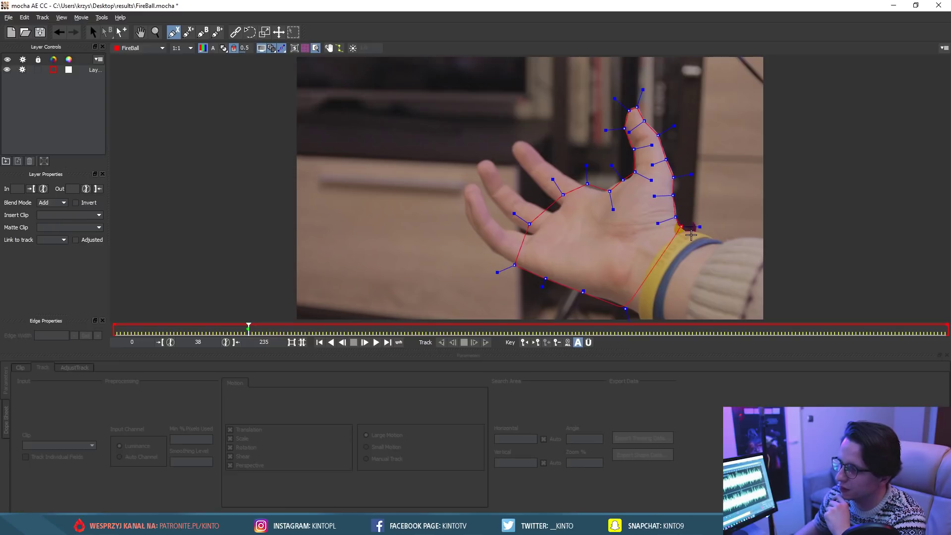
click(684, 230)
click(645, 268)
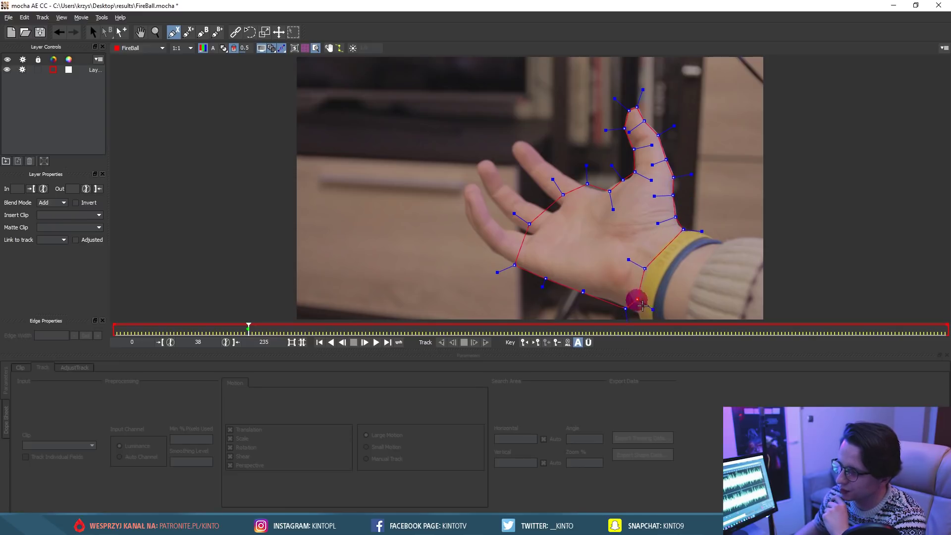
click(630, 315)
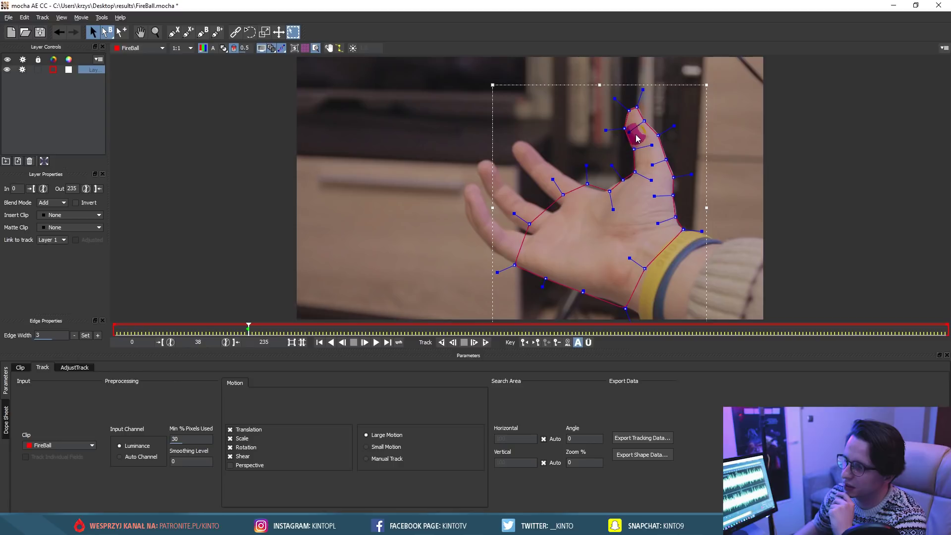
Select points on the finished outline, including one on the thumb.
click(642, 243)
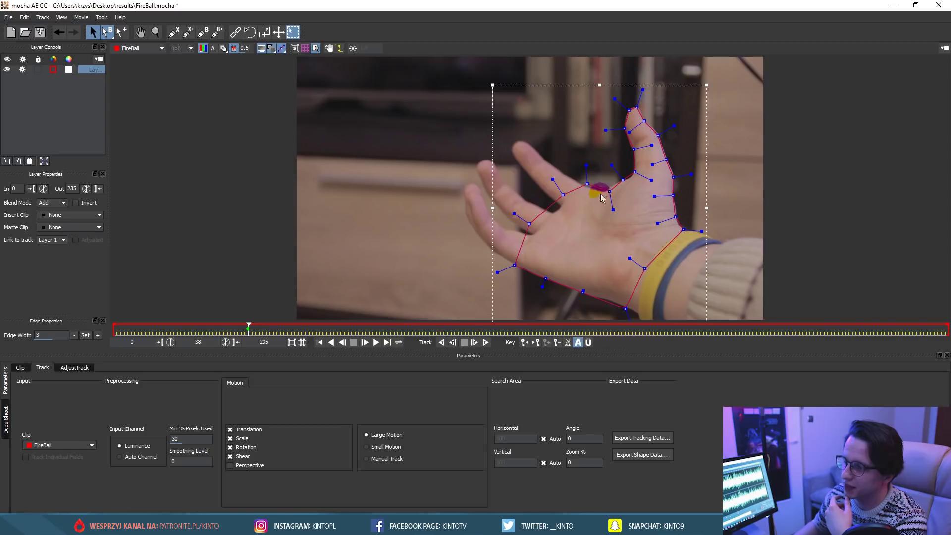
click(651, 183)
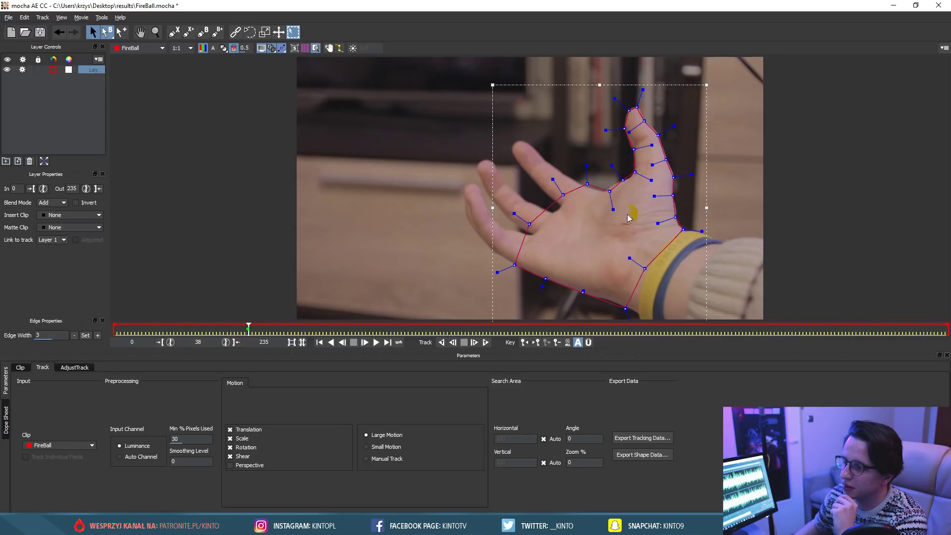
click(583, 217)
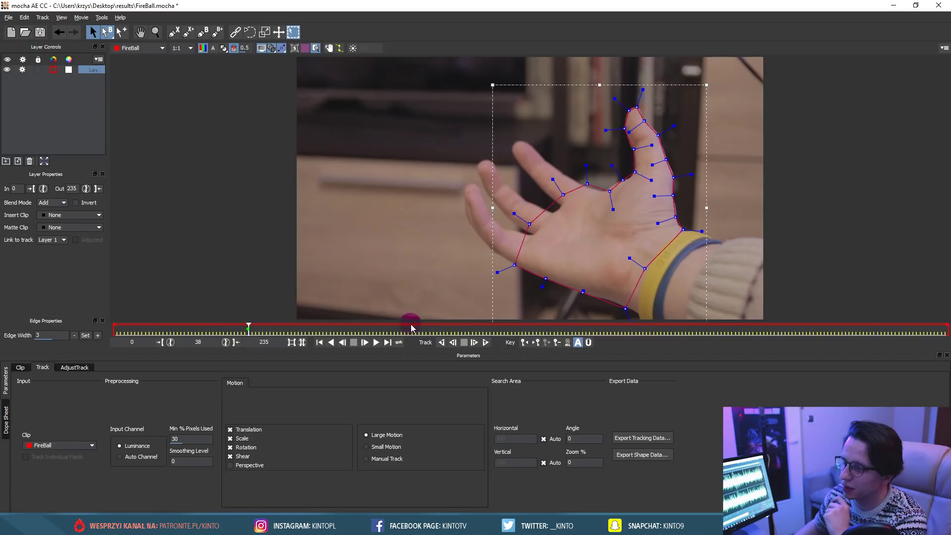
Track Layer 1 forward, fix drifted outline points at frame 85, and resume tracking.
click(485, 342)
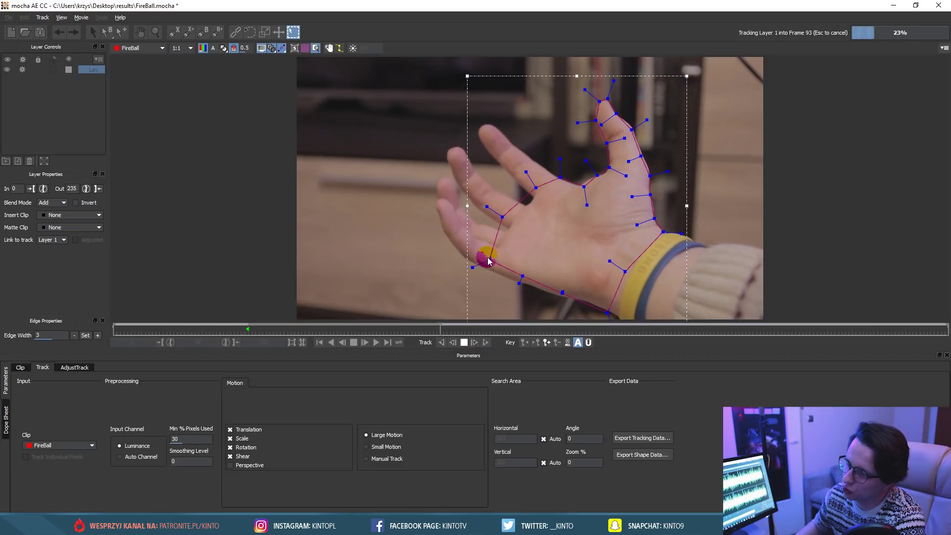
click(465, 342)
click(436, 327)
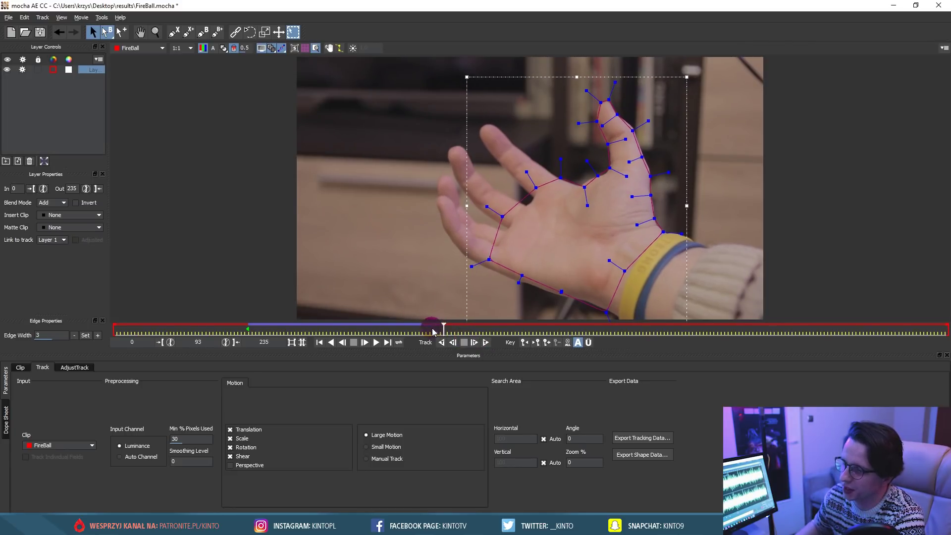
drag(446, 318, 416, 331)
mouse_move(472, 272)
mouse_down()
mouse_move(493, 258)
mouse_move(564, 295)
mouse_up()
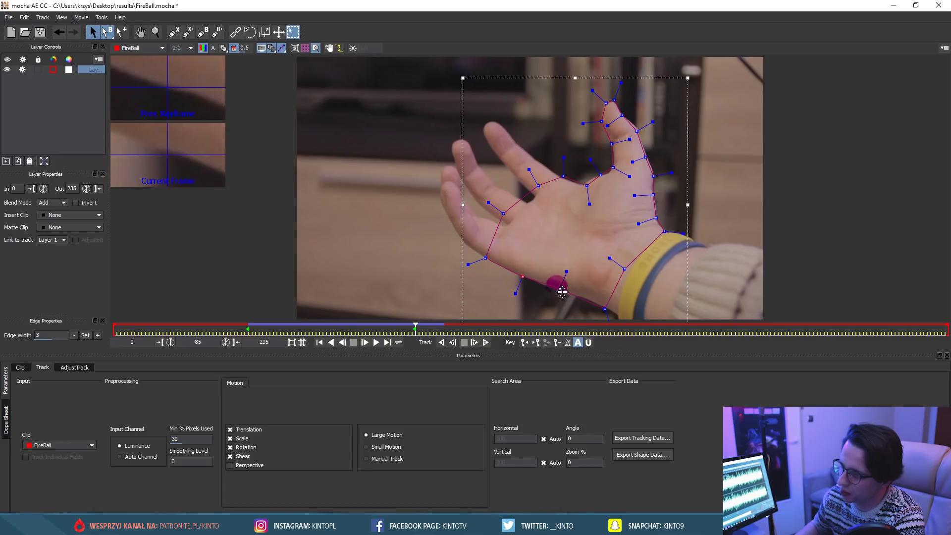
drag(613, 314, 614, 316)
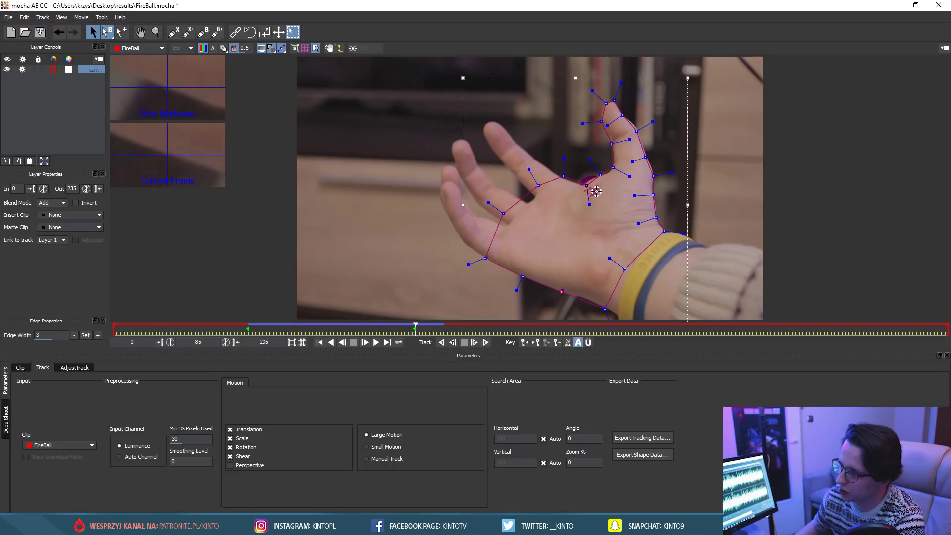
drag(597, 192, 590, 192)
click(485, 342)
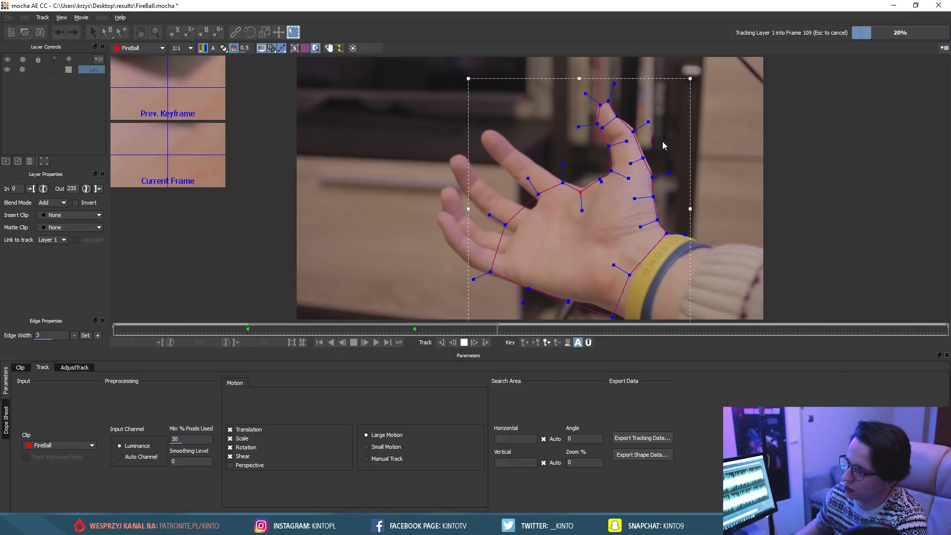
Stop at frame 109, fix the wrist point at frame 104, and resume tracking.
click(464, 342)
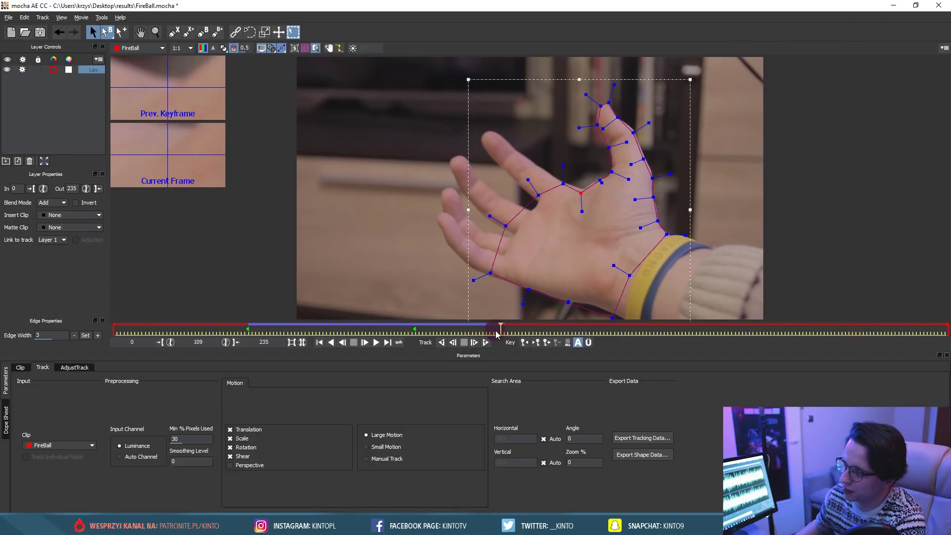
drag(485, 334, 458, 330)
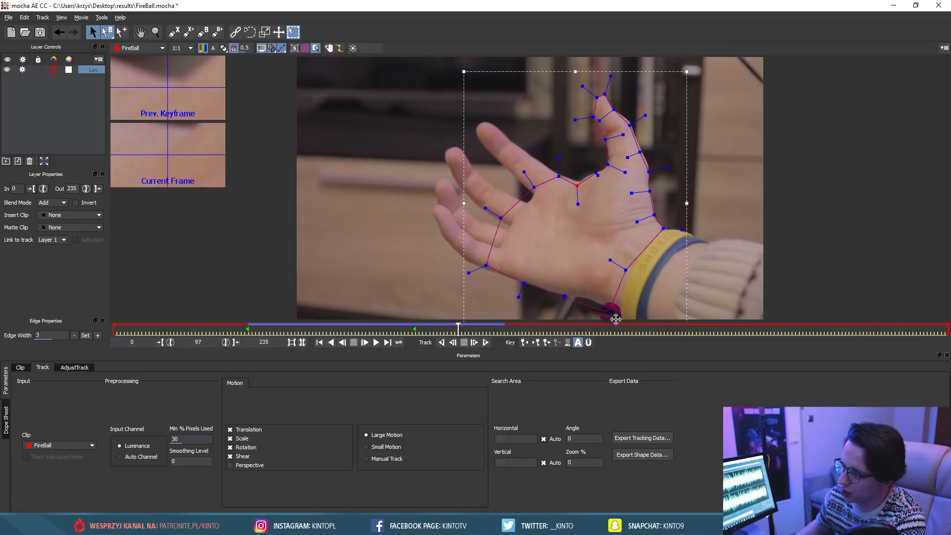
drag(616, 319, 614, 310)
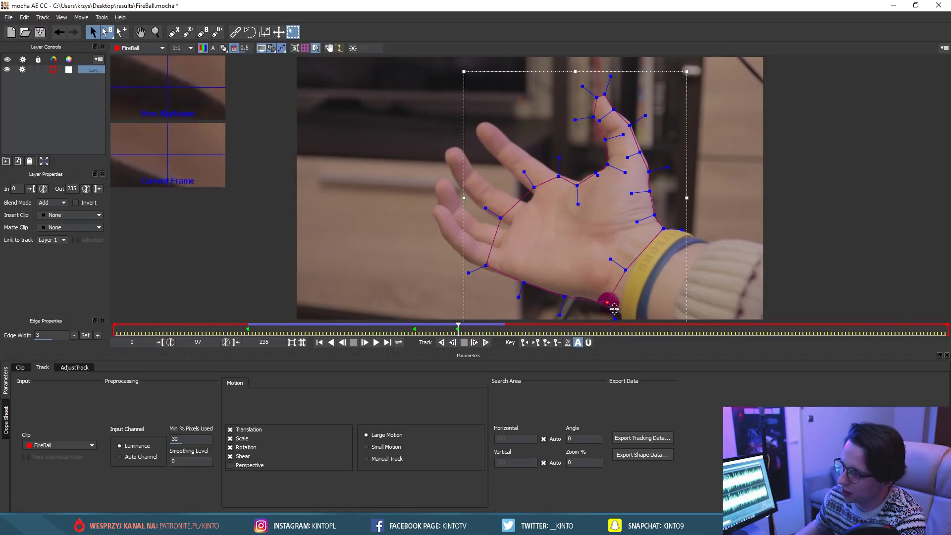
click(488, 343)
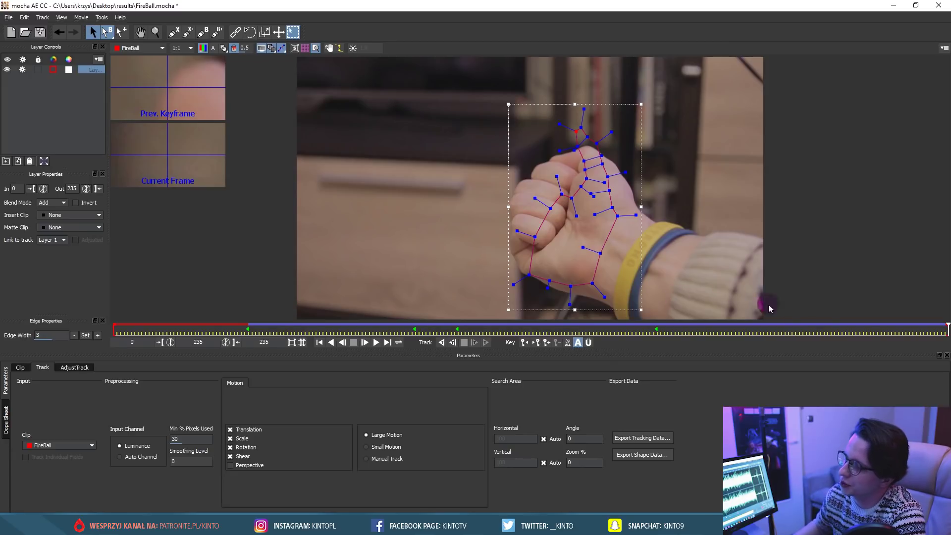
Set the layer's Out point to frame 224 and review the track back to frame 180.
mouse_move(948, 331)
mouse_down()
mouse_move(856, 334)
mouse_move(913, 327)
mouse_up()
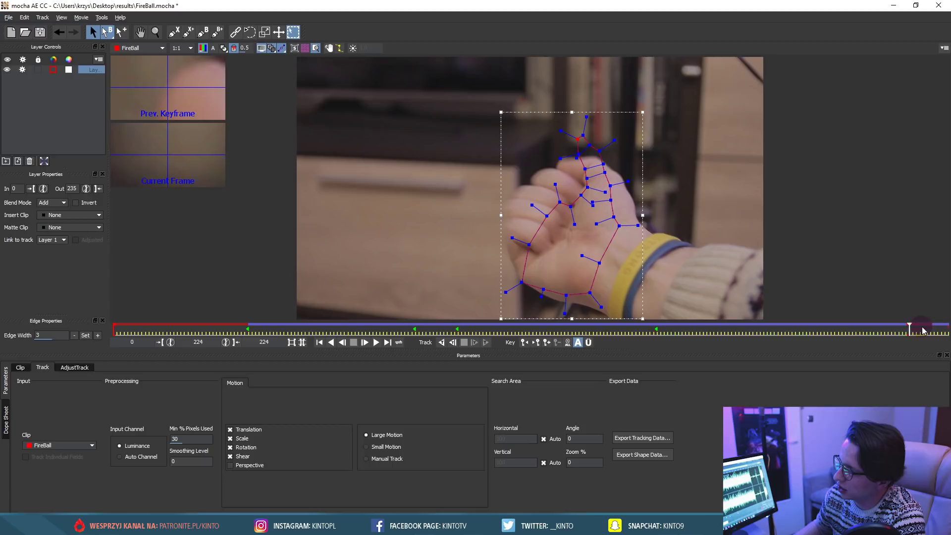
mouse_move(941, 333)
mouse_down()
mouse_move(893, 333)
mouse_move(907, 329)
mouse_up()
mouse_move(880, 329)
mouse_down()
mouse_move(925, 329)
mouse_move(401, 327)
mouse_move(852, 324)
mouse_up()
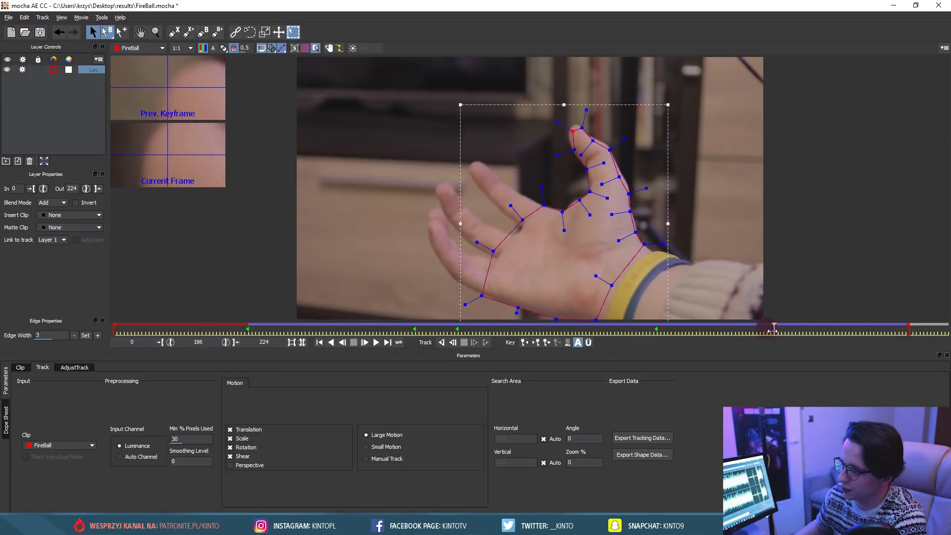
drag(852, 324, 249, 332)
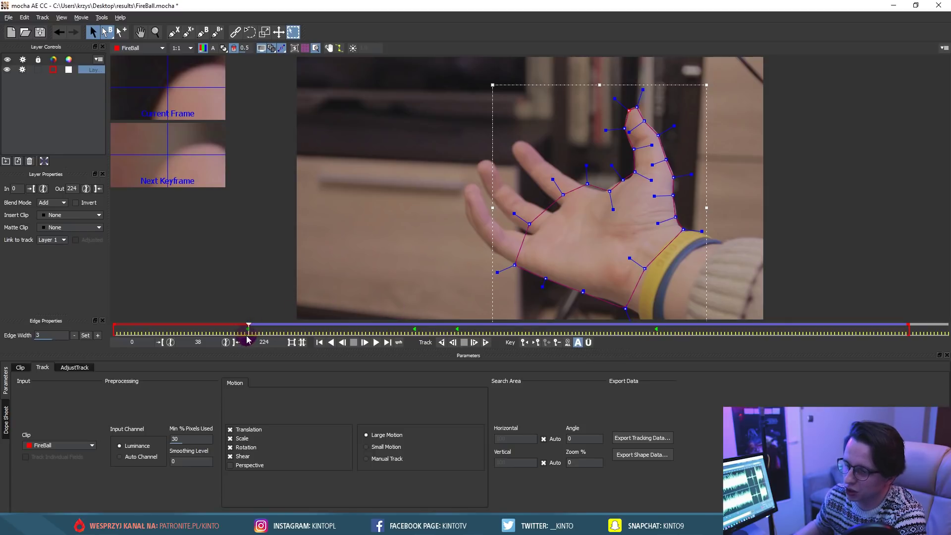
Track the FireBall spline backward from frame 38 in mocha, then check the outline from the clip's start.
click(441, 343)
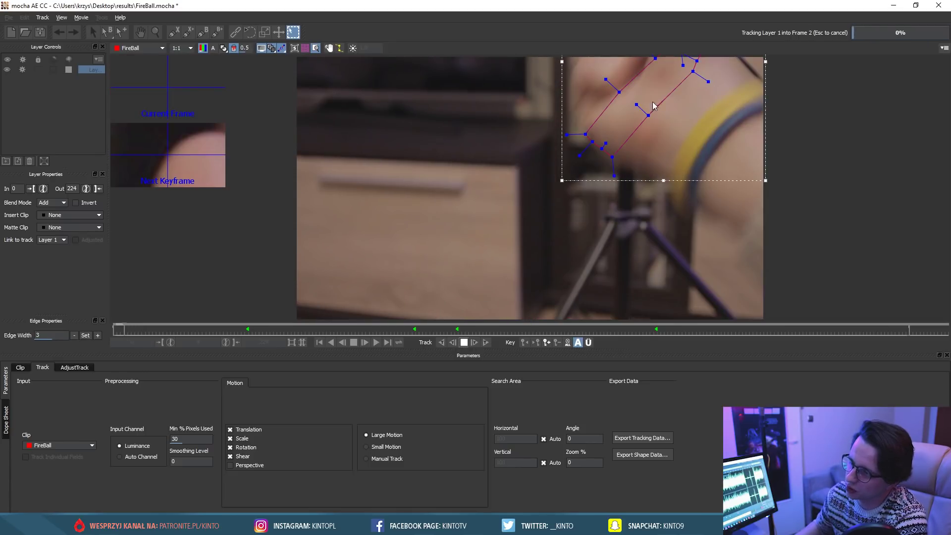
mouse_move(118, 331)
mouse_down()
mouse_move(148, 333)
mouse_move(134, 336)
mouse_up()
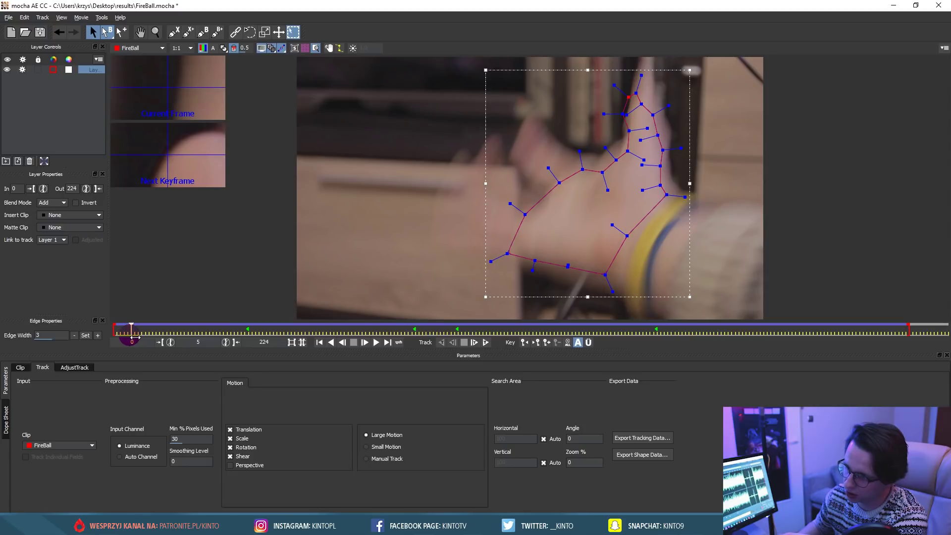
mouse_move(135, 338)
mouse_down()
mouse_move(265, 328)
mouse_move(113, 329)
mouse_move(708, 336)
mouse_move(207, 334)
mouse_up()
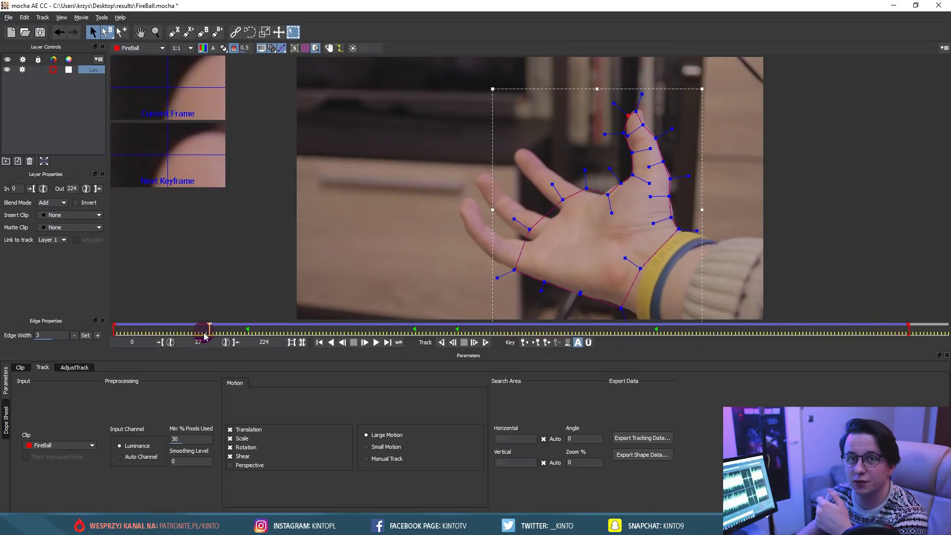
Copy the hand track as After Effects Transform Data, then return to After Effects at frame 0.
click(651, 440)
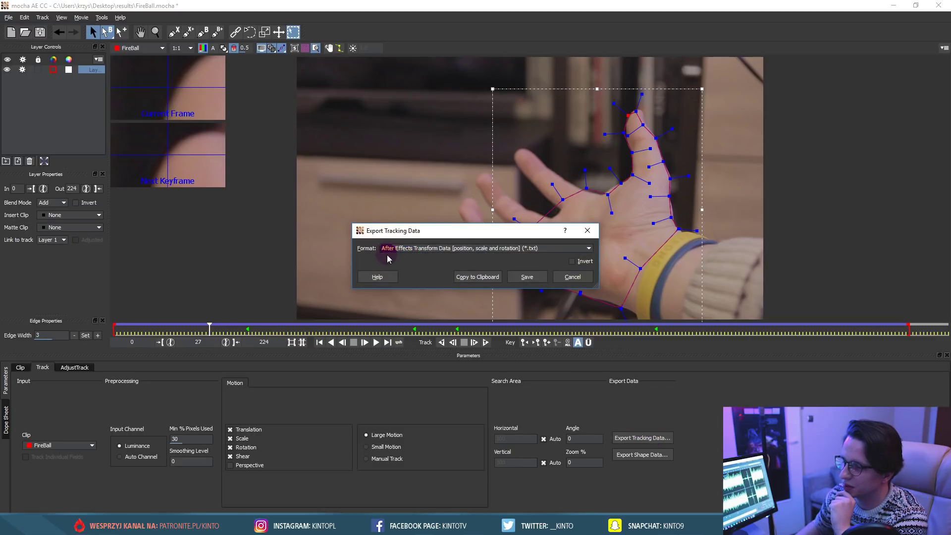
click(479, 284)
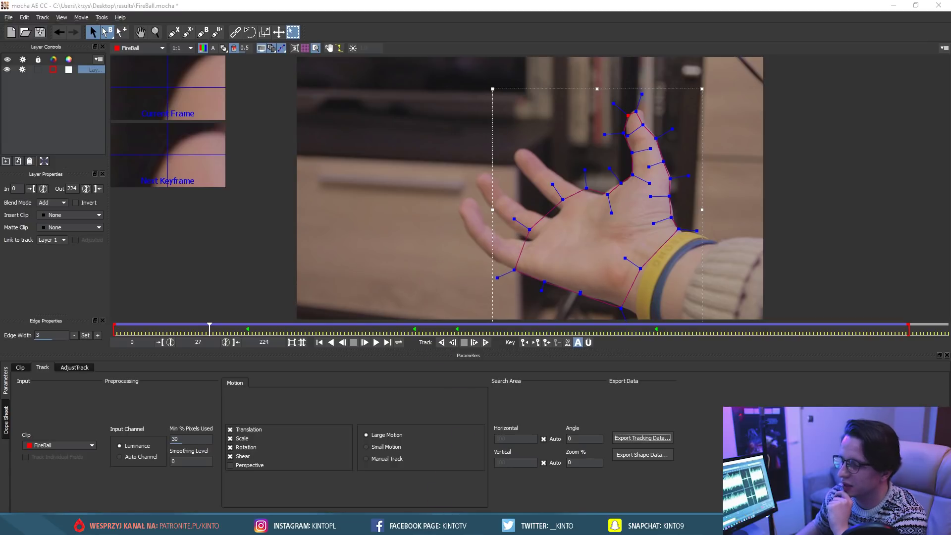
click(425, 415)
drag(402, 369, 287, 366)
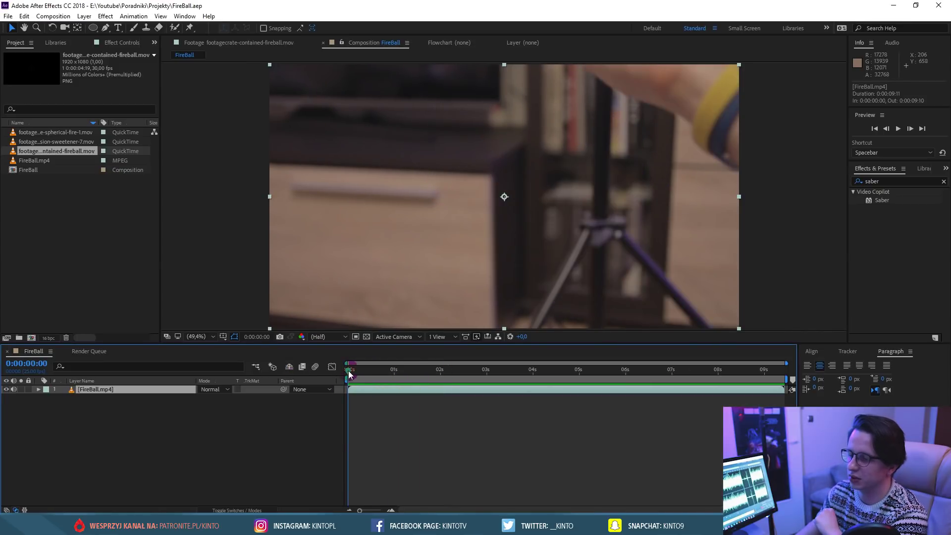
Add a Null 1 layer, paste the position, scale and rotation keyframes, and scrub to confirm it tracks.
right_click(176, 406)
mouse_move(207, 297)
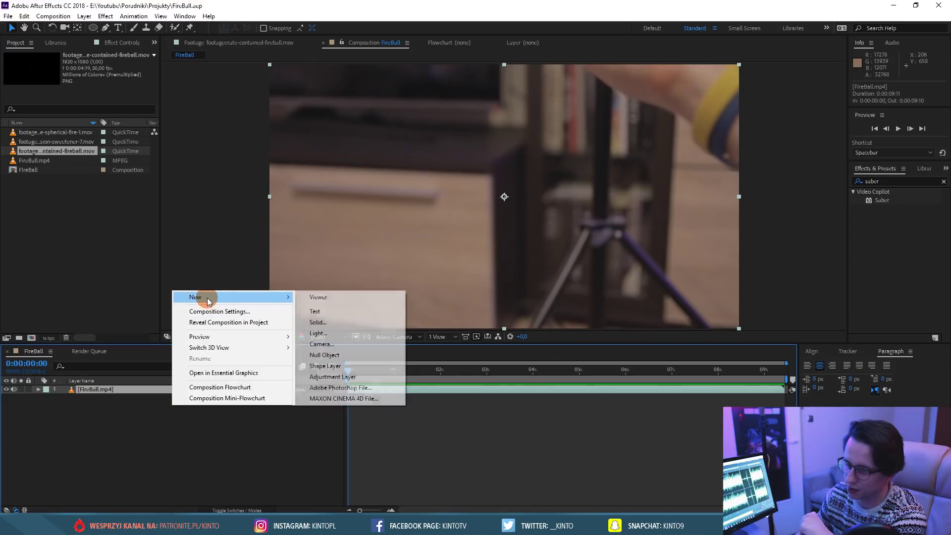
click(332, 354)
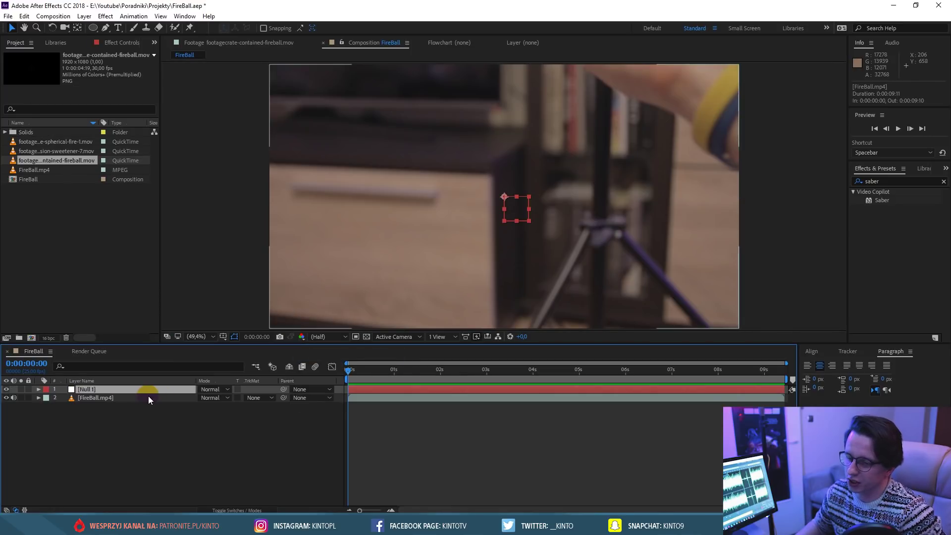
key(ctrl+v)
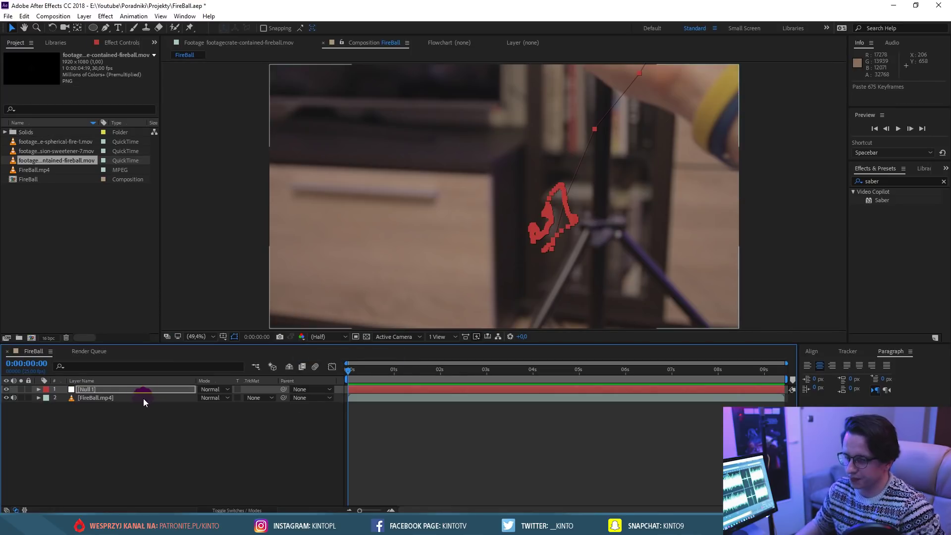
key(u)
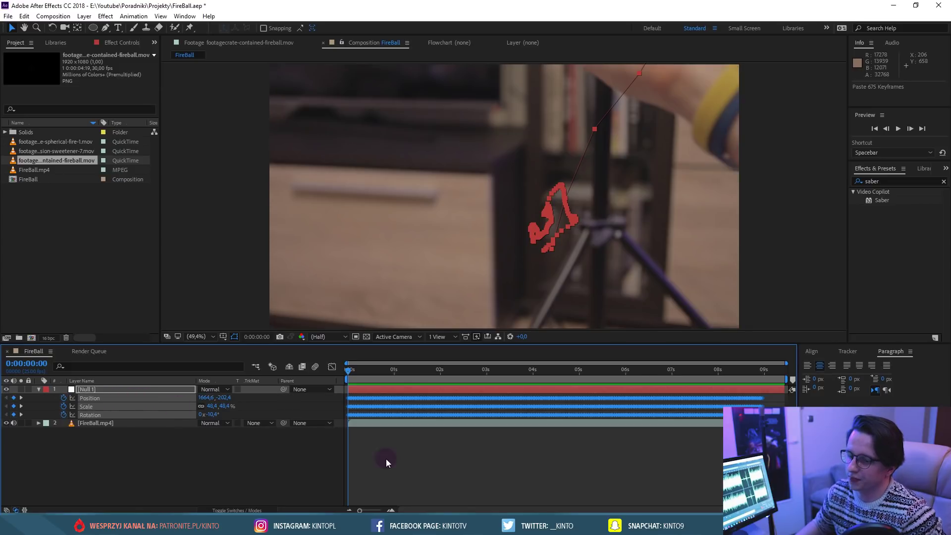
click(385, 459)
mouse_move(361, 371)
mouse_down()
mouse_move(763, 368)
mouse_move(536, 387)
mouse_move(344, 379)
mouse_move(495, 378)
mouse_move(457, 382)
mouse_up()
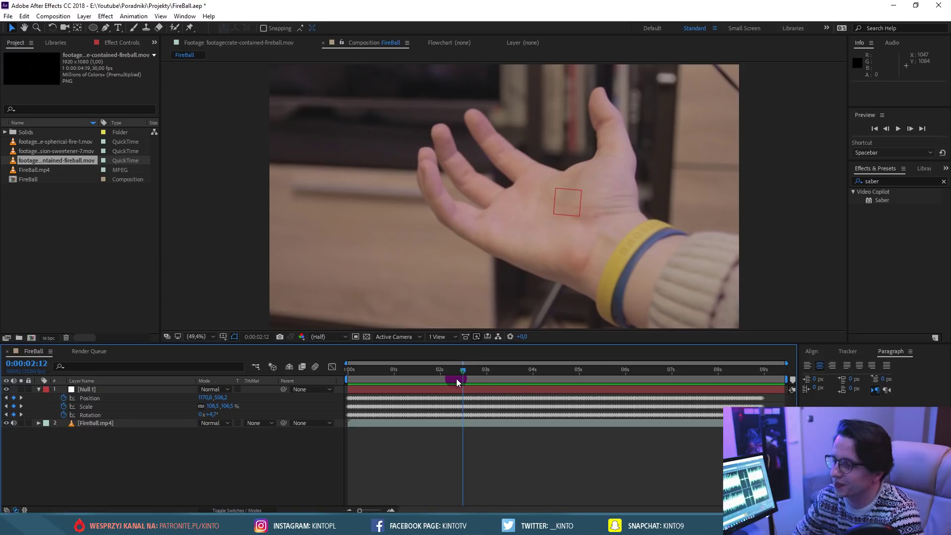
mouse_move(469, 383)
mouse_down()
mouse_move(331, 355)
mouse_move(431, 371)
mouse_up()
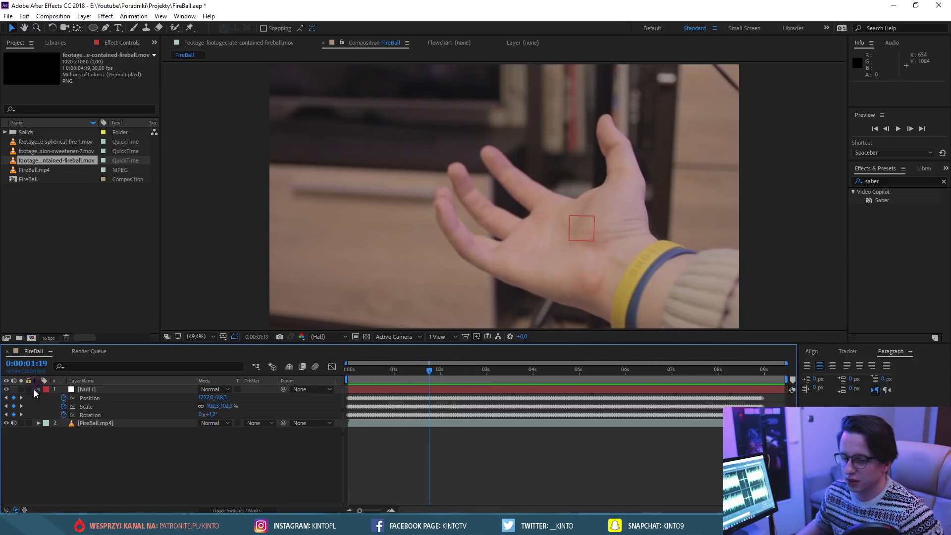
click(37, 389)
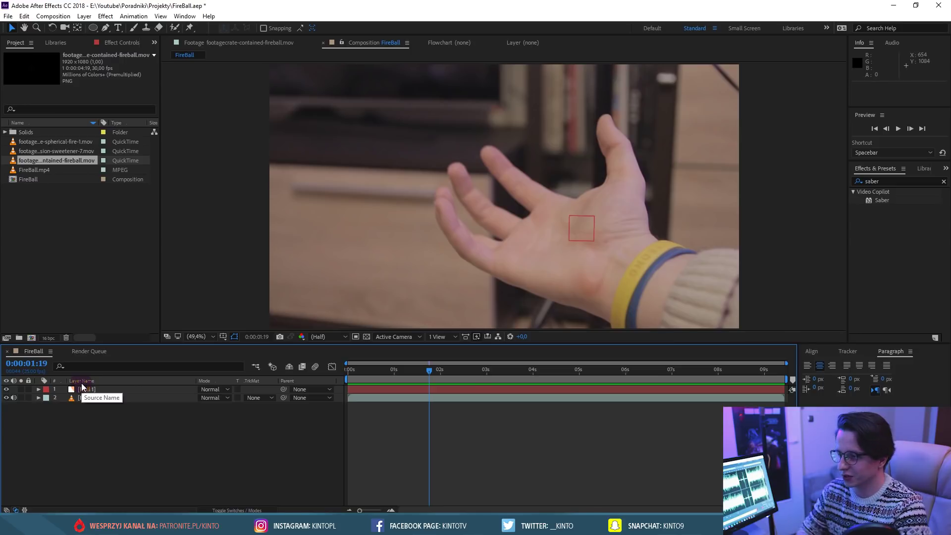
Create a new full-frame solid layer named Fire Core.
right_click(153, 440)
mouse_move(183, 330)
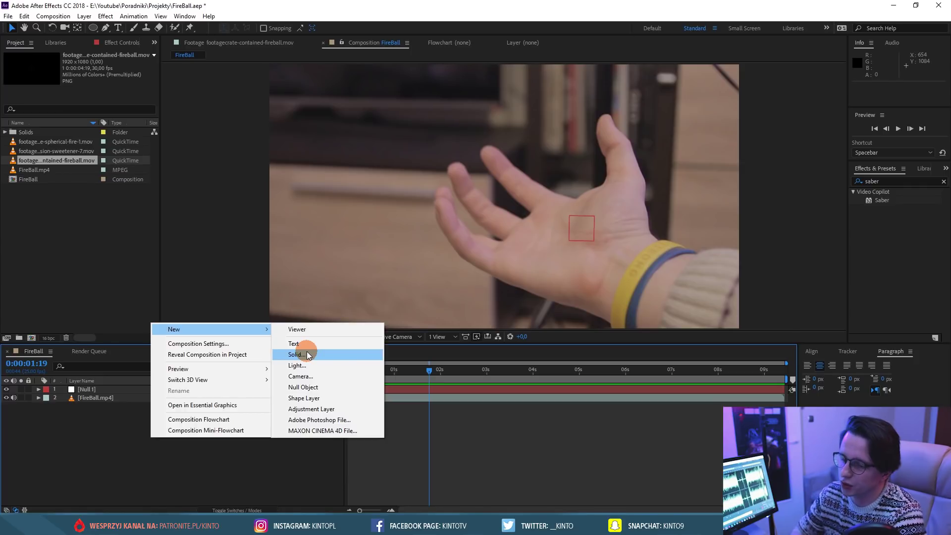
click(308, 355)
text(Fi)
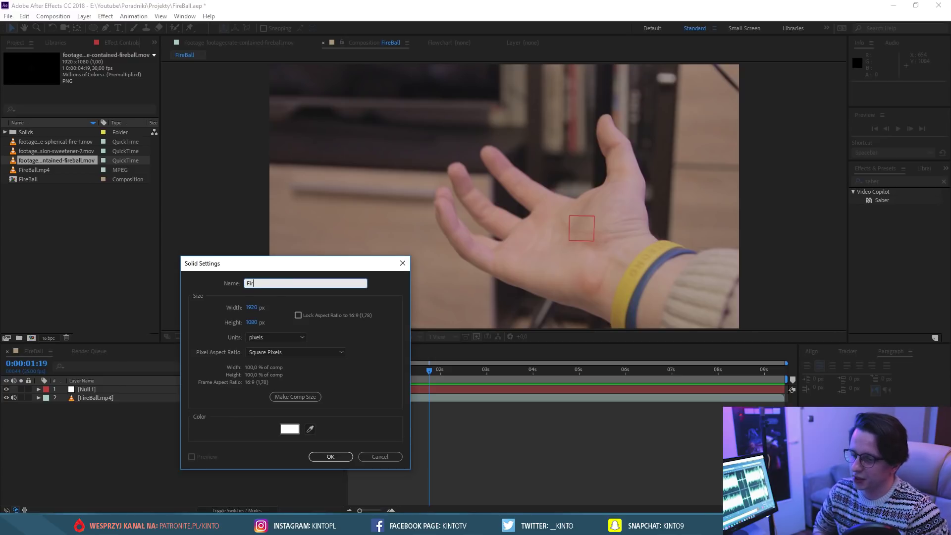
text(re)
key(Return)
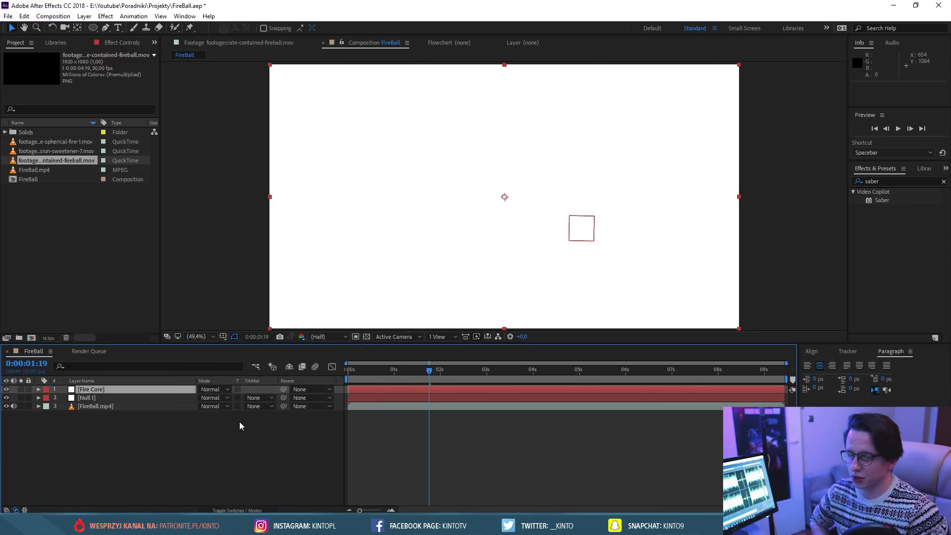
Apply the Saber effect to Fire Core, producing a vertical blue glowing beam.
click(428, 390)
mouse_move(884, 203)
mouse_down()
mouse_move(885, 232)
mouse_move(107, 391)
mouse_up()
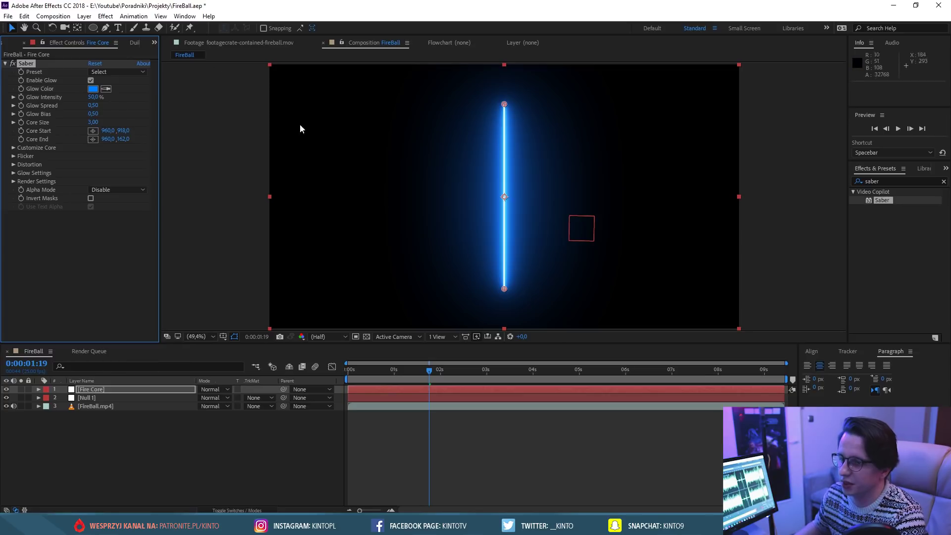
click(92, 28)
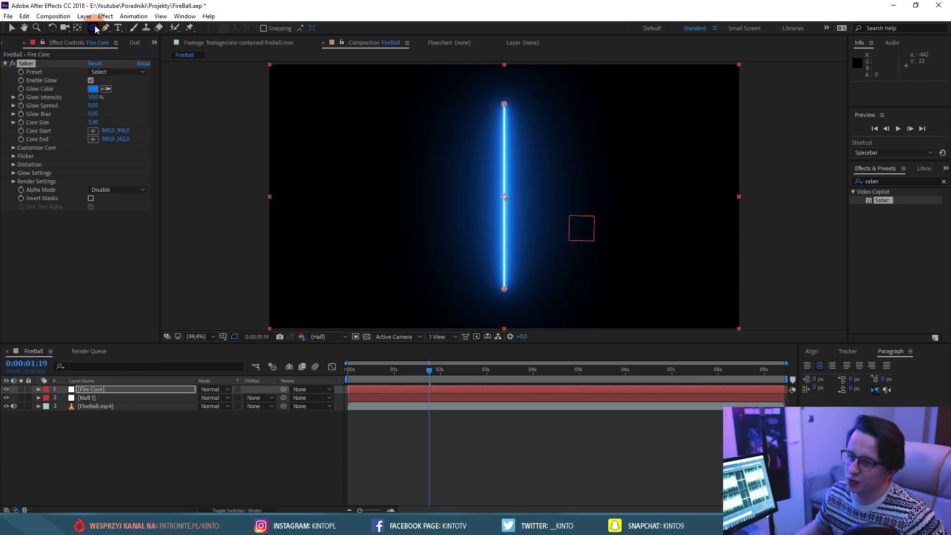
Draw a circular mask on Fire Core and set Saber Core Type to Layer Masks, Alpha Mode to Mask Core.
drag(486, 162, 549, 225)
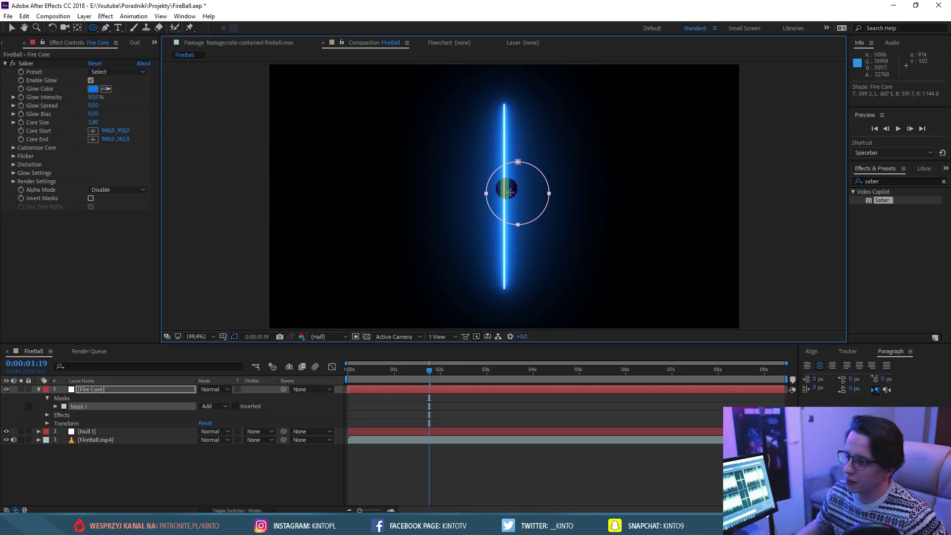
key(v)
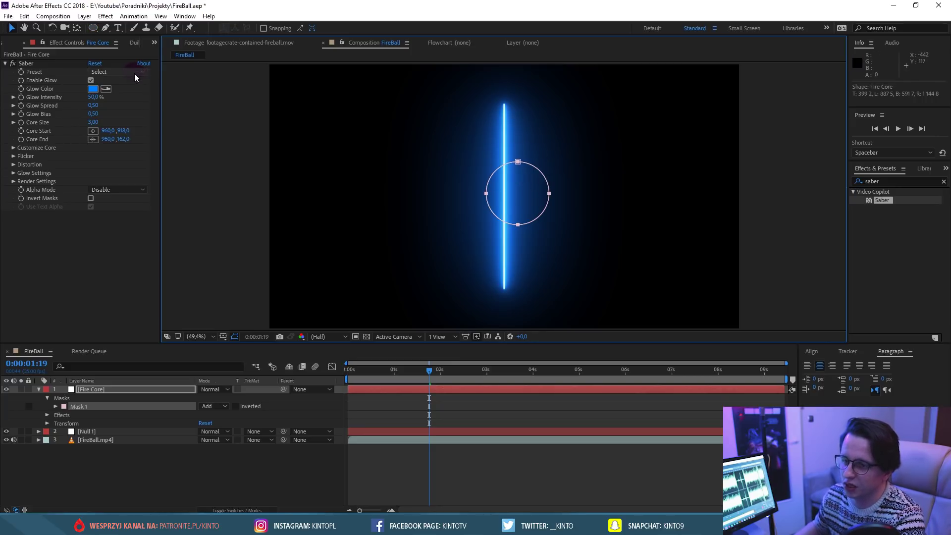
click(14, 148)
click(118, 156)
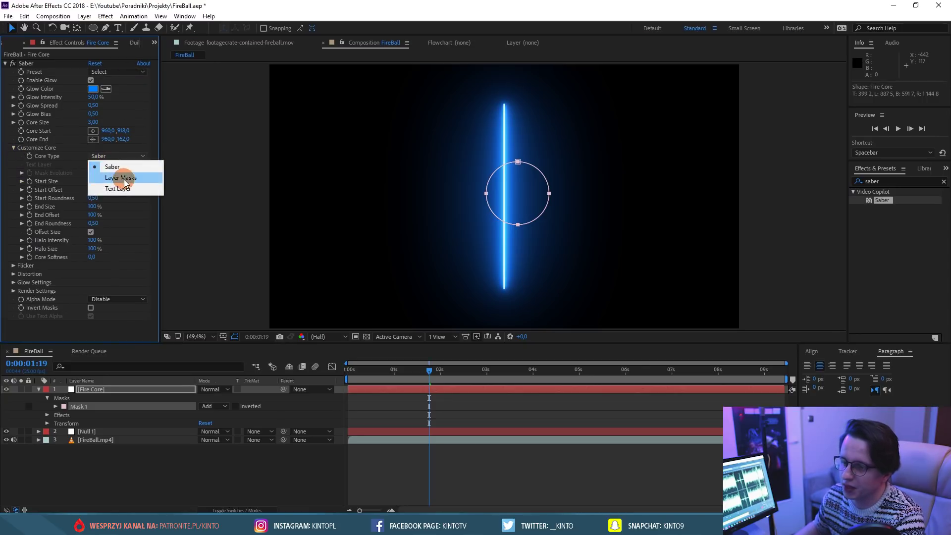
click(124, 180)
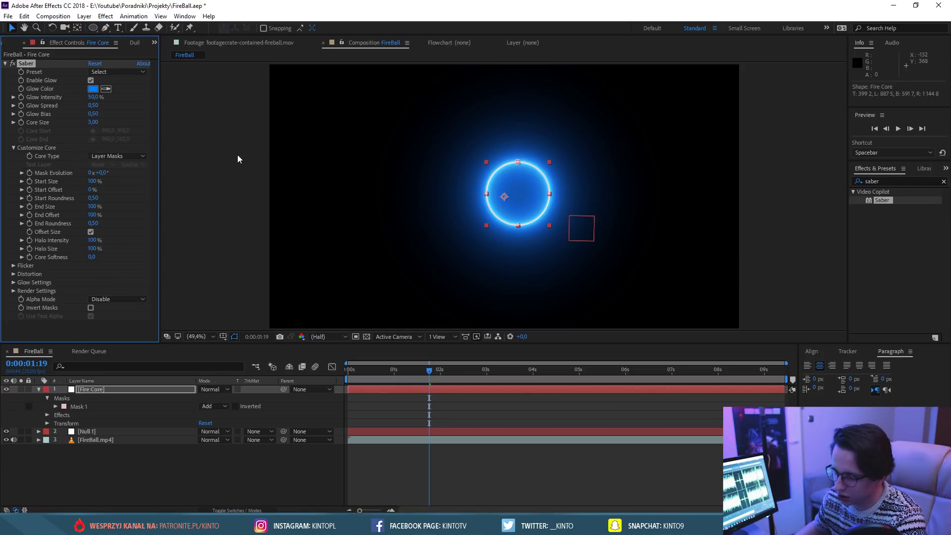
click(99, 301)
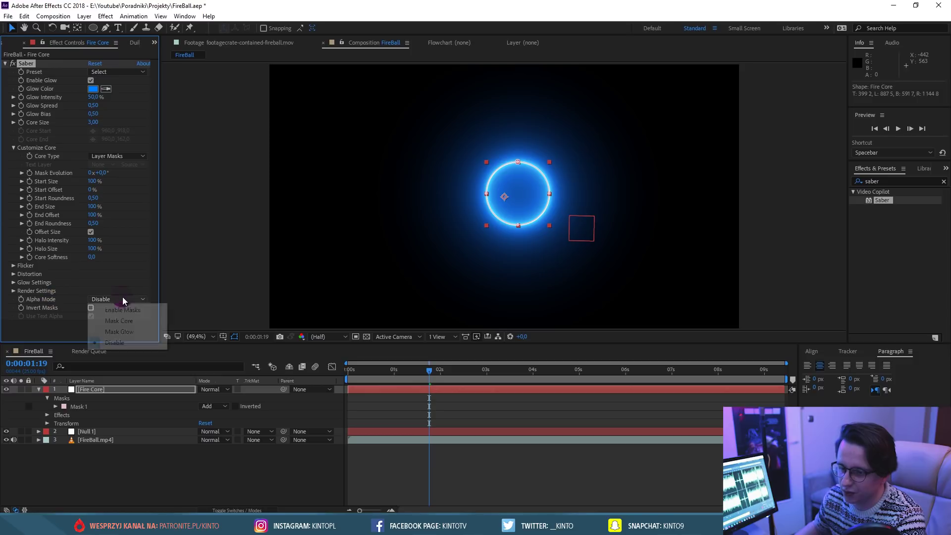
click(128, 321)
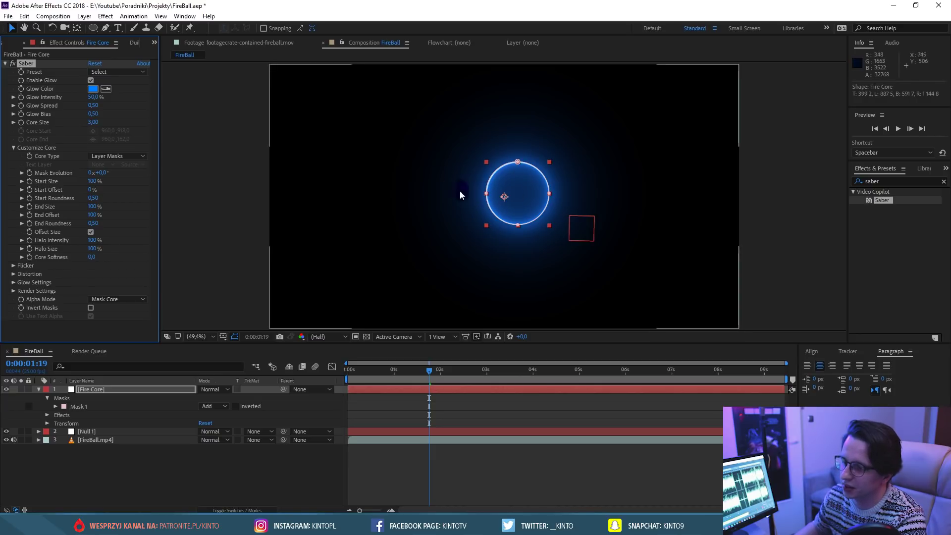
Apply Saber's Fire preset with Core Size 80,90, 41% glow intensity and 0.1 spread.
click(105, 74)
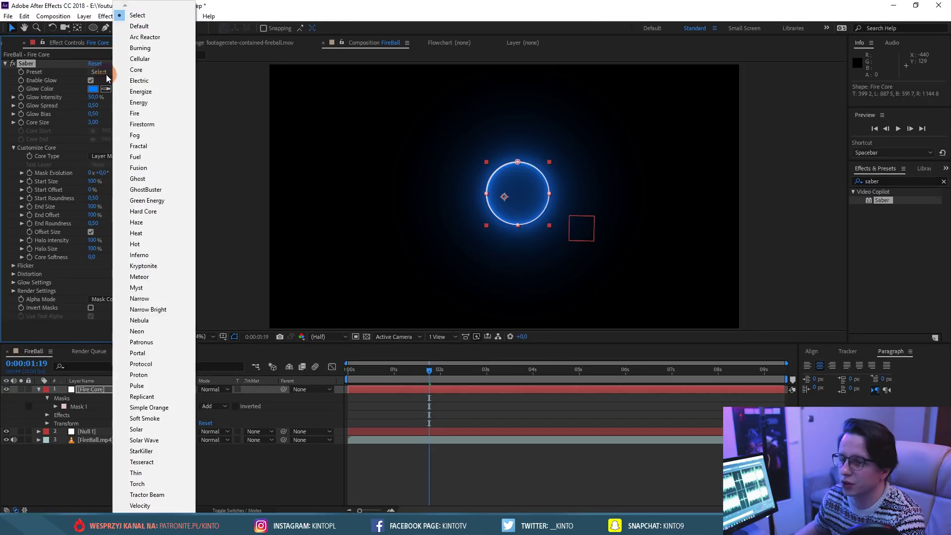
click(137, 114)
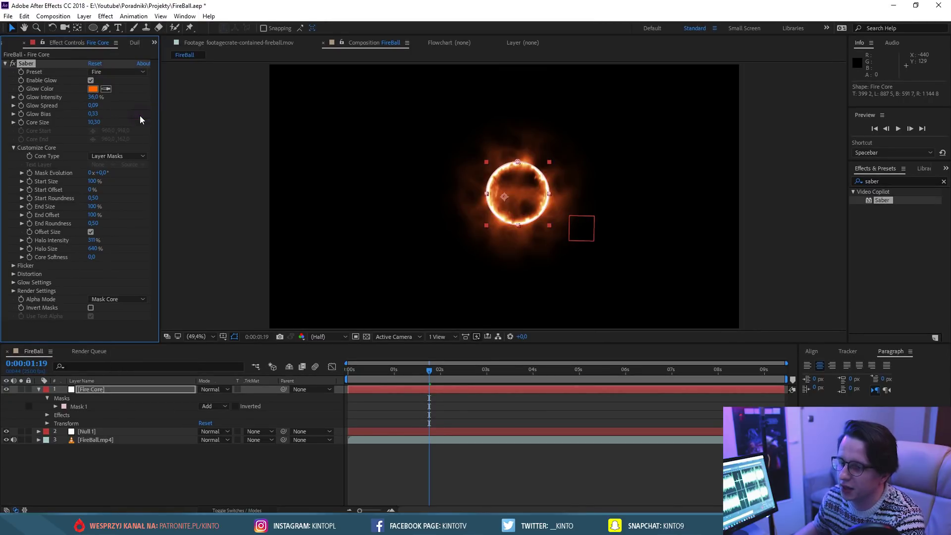
click(97, 106)
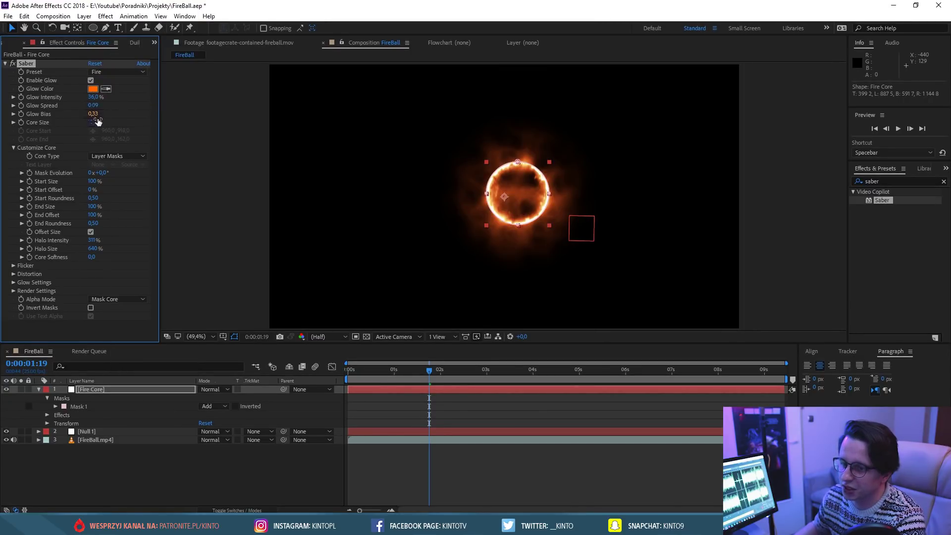
mouse_move(99, 122)
mouse_down()
mouse_move(468, 161)
mouse_move(408, 153)
mouse_up()
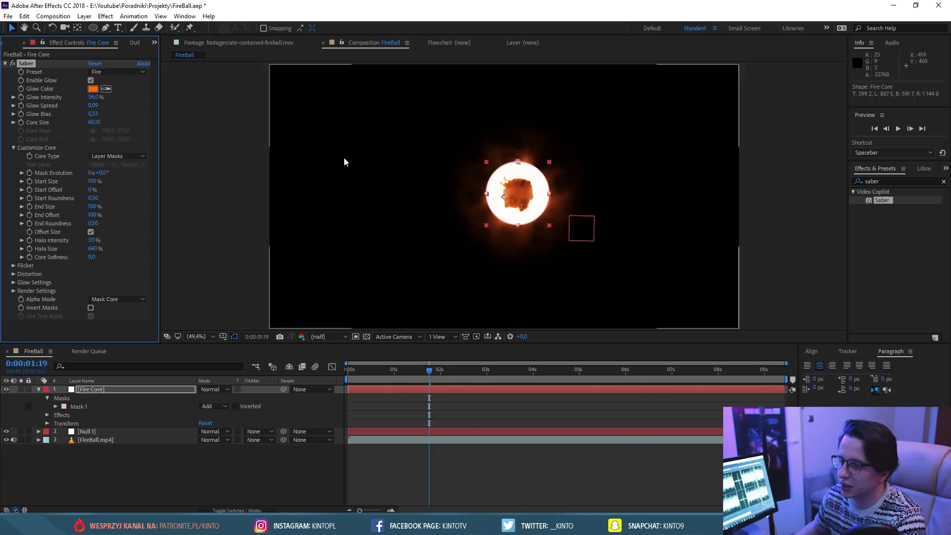
drag(105, 124, 172, 129)
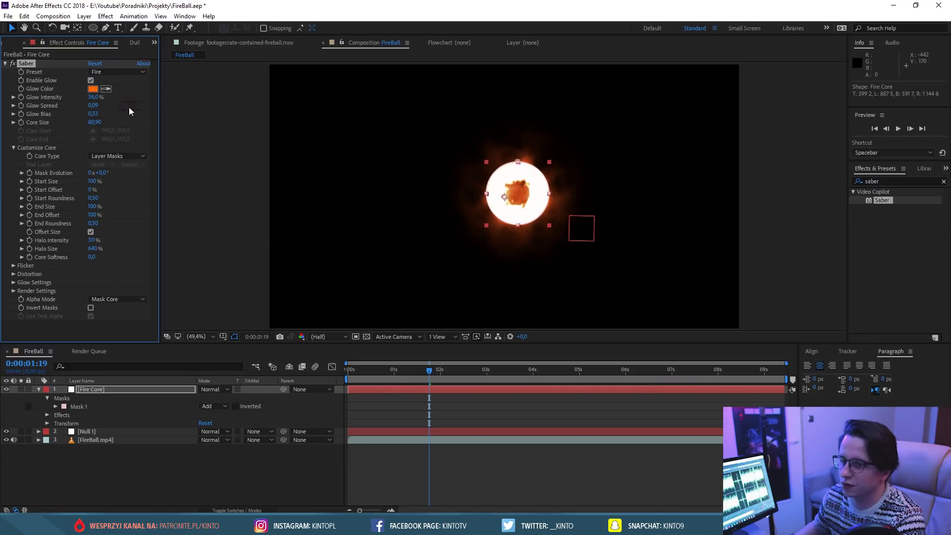
drag(97, 117, 103, 120)
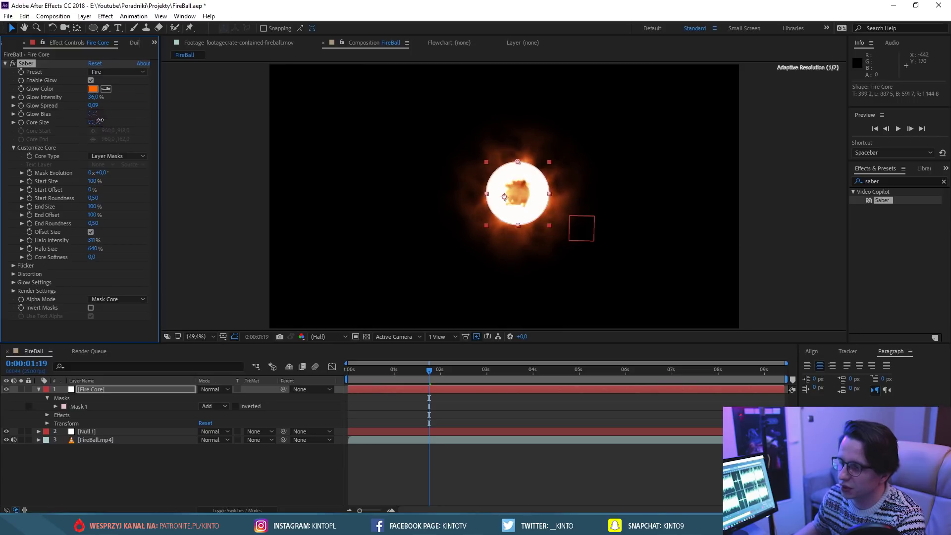
drag(93, 106, 103, 104)
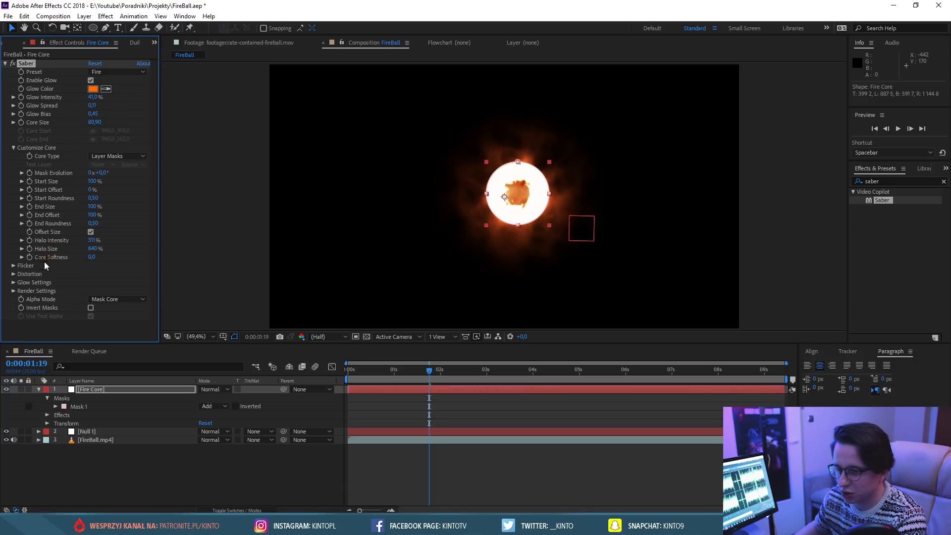
click(14, 288)
Set Saber's Composite Settings to Black and the Fire Core layer's blend mode to Add.
scroll(118, 275, down, 3)
click(121, 314)
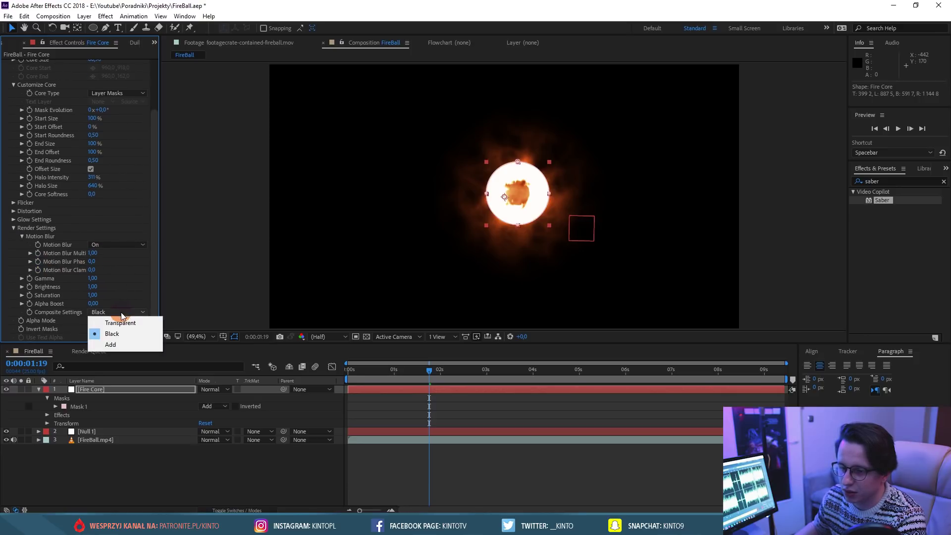
click(119, 346)
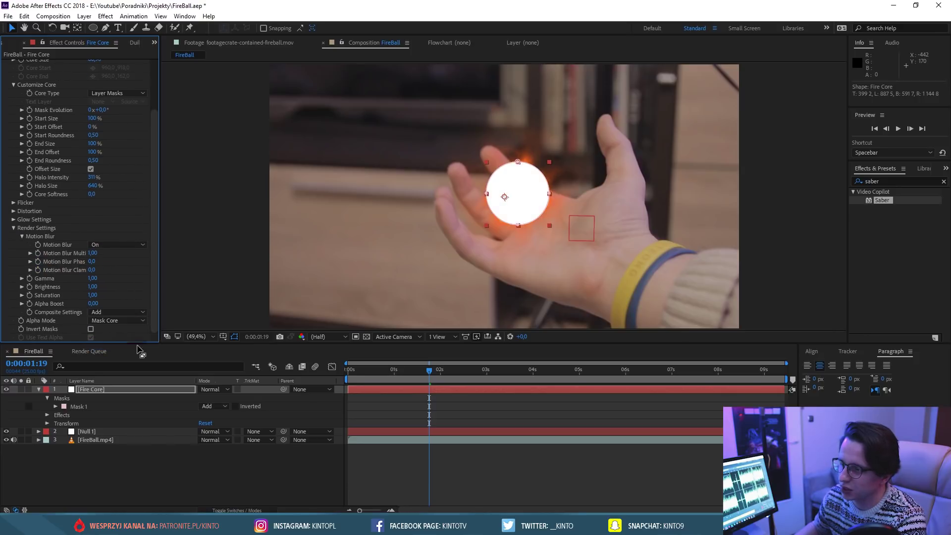
click(119, 312)
click(107, 323)
click(212, 390)
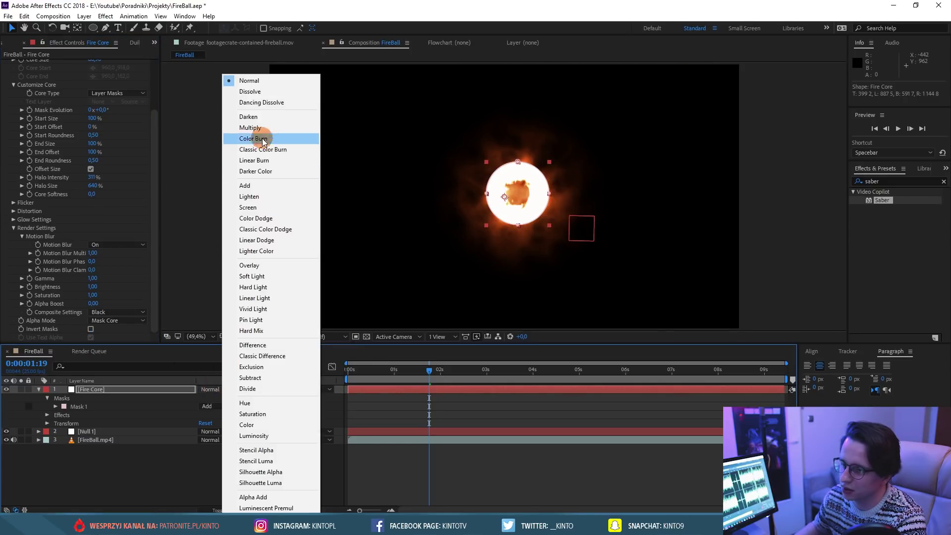
click(246, 185)
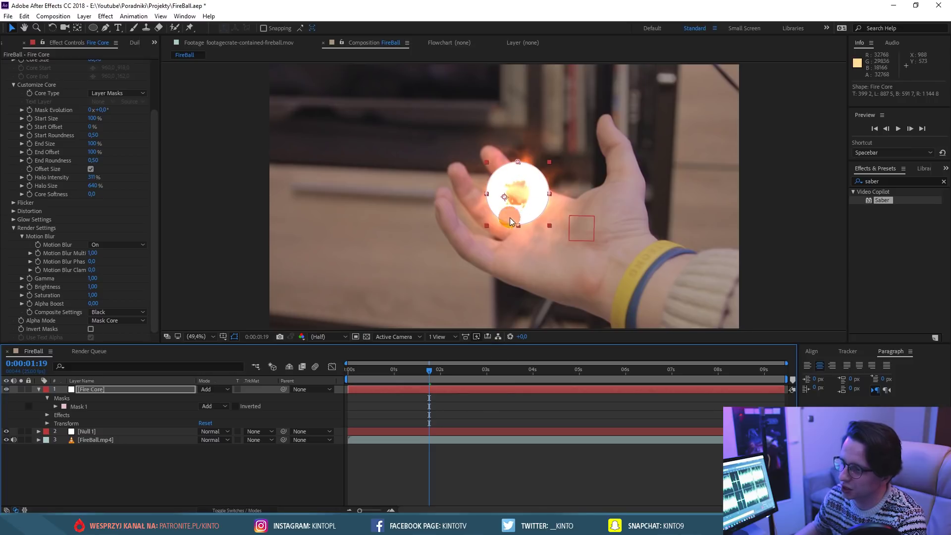
click(481, 462)
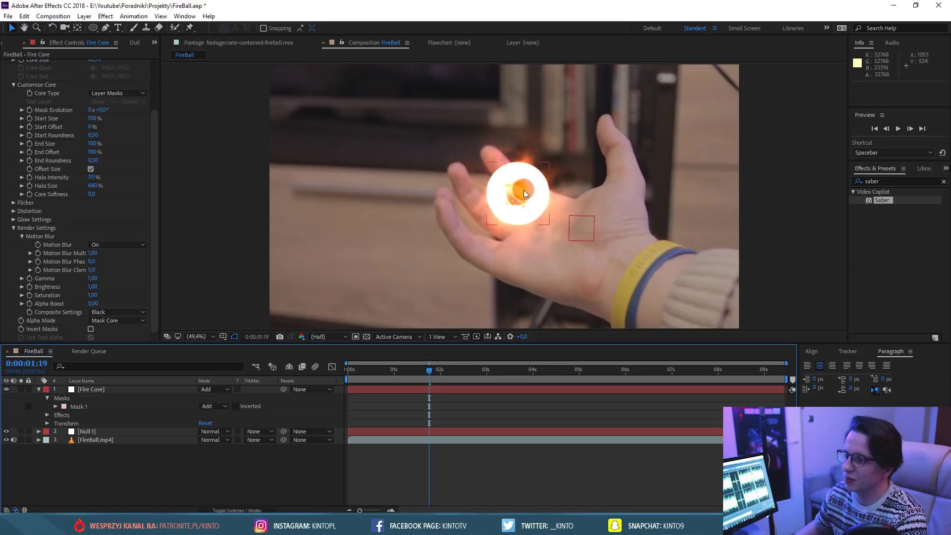
Reduce Saber's Core Size on Fire Core to 69,40.
click(109, 388)
scroll(154, 169, up, 3)
drag(94, 122, 55, 128)
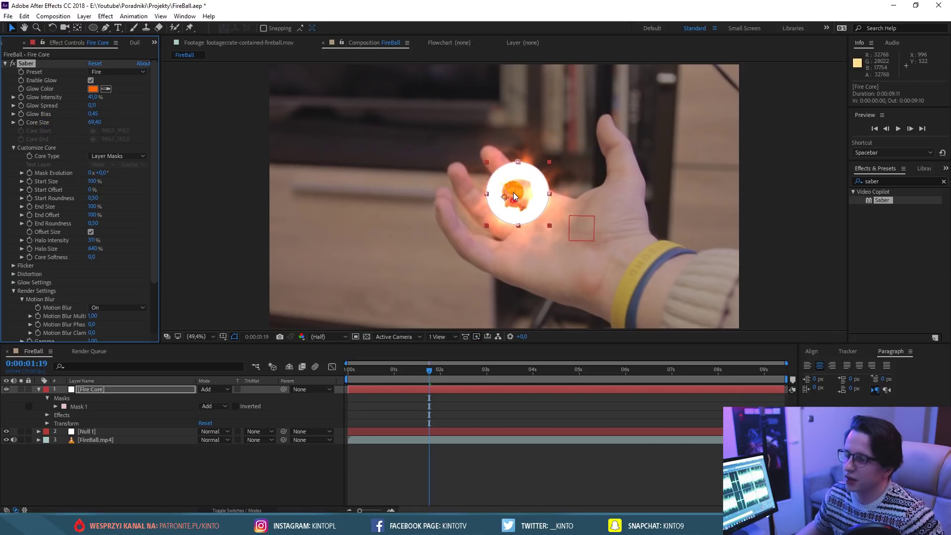
Move the Fire Core fireball until it sits centred on the open palm, around 1061, 615.
click(91, 389)
drag(521, 172, 543, 186)
mouse_move(429, 371)
mouse_down()
mouse_move(444, 380)
mouse_move(420, 380)
mouse_up()
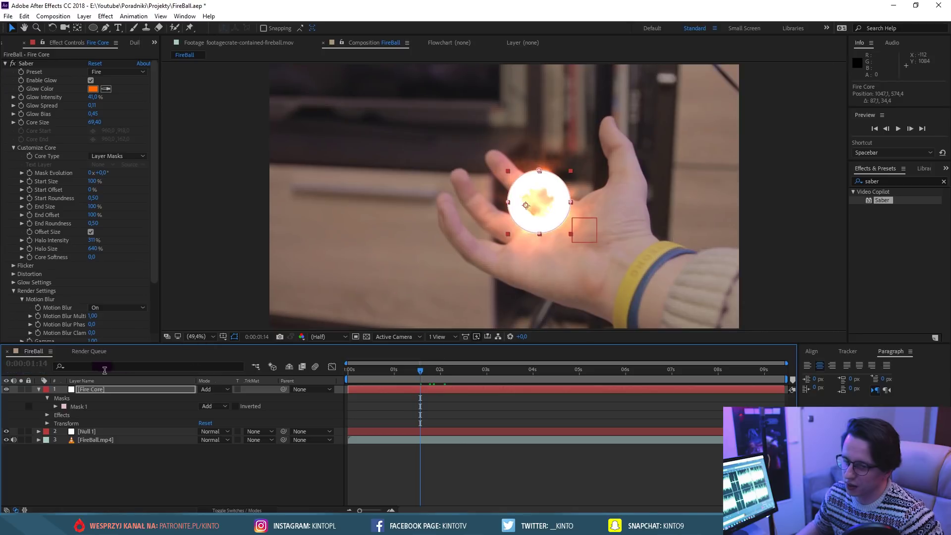
drag(552, 196, 557, 205)
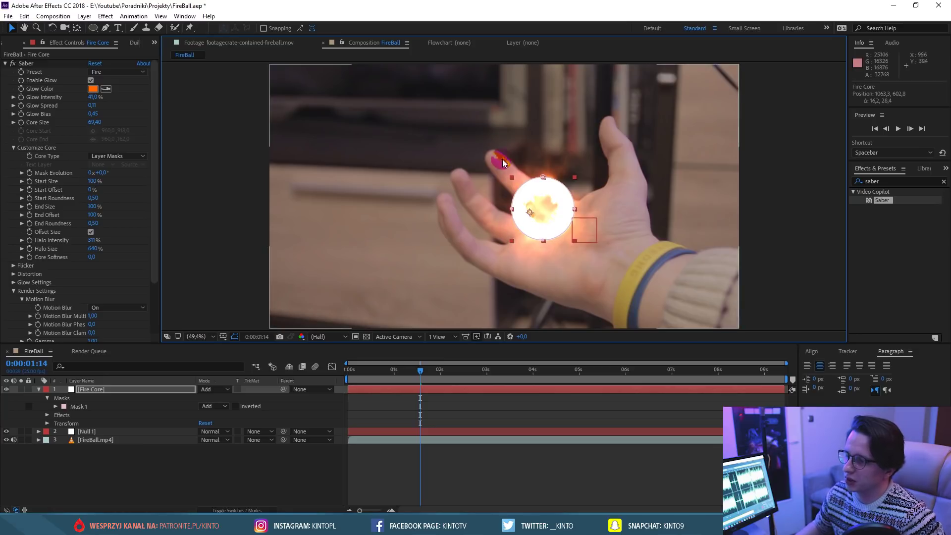
click(654, 221)
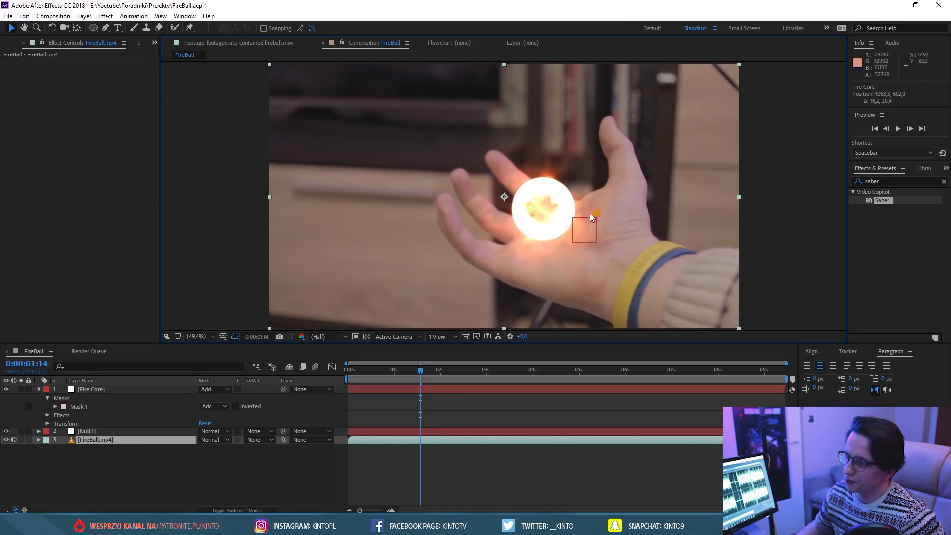
click(90, 389)
drag(548, 221, 557, 215)
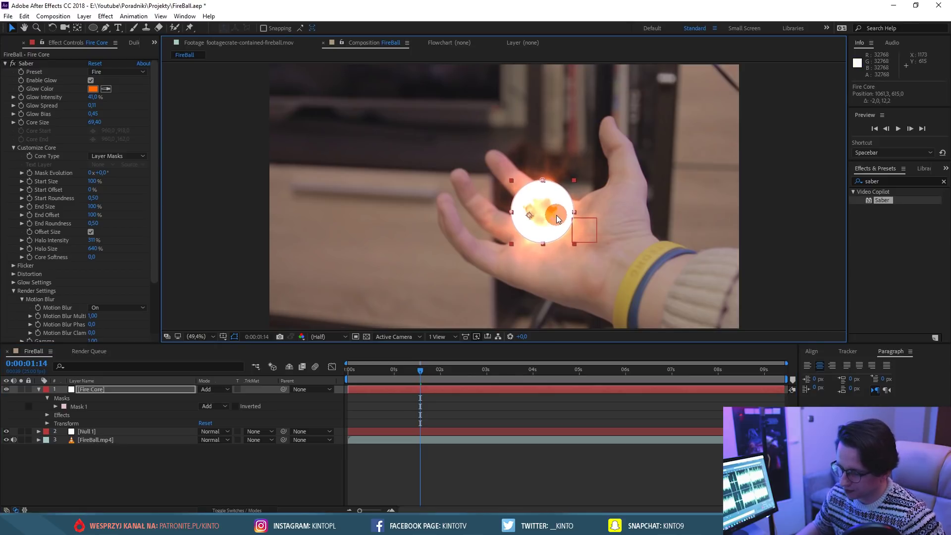
Duplicate the Fire Core layer and rename the copy '1 Pierscien'.
key(Return)
key(ctrl+d)
right_click(99, 391)
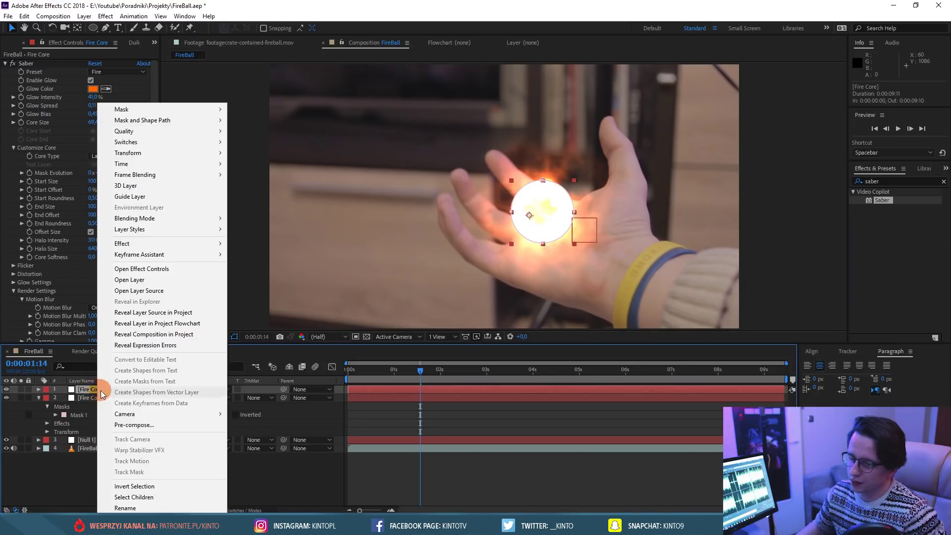
click(126, 508)
text(1)
text(cien)
key(Return)
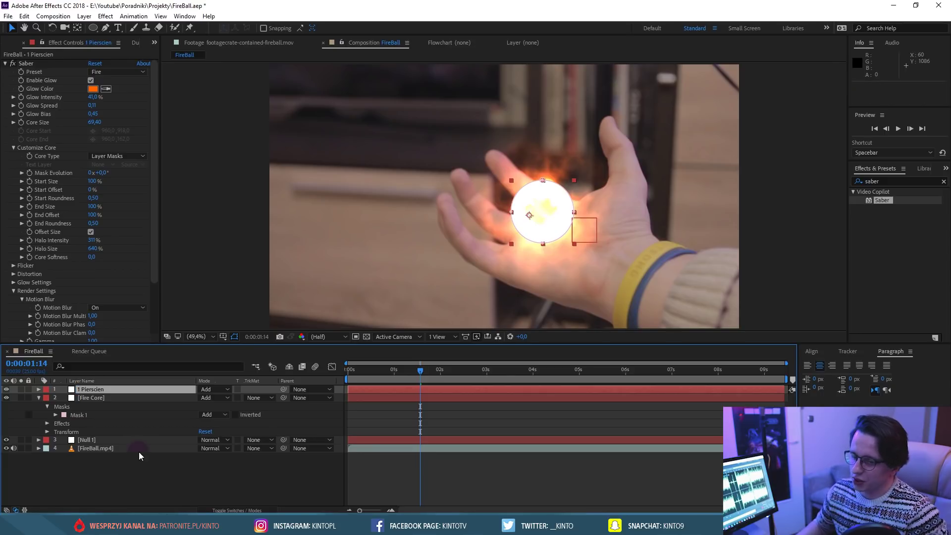
Scale 1 Pierscien to 160% and shift it slightly left over the palm.
key(s)
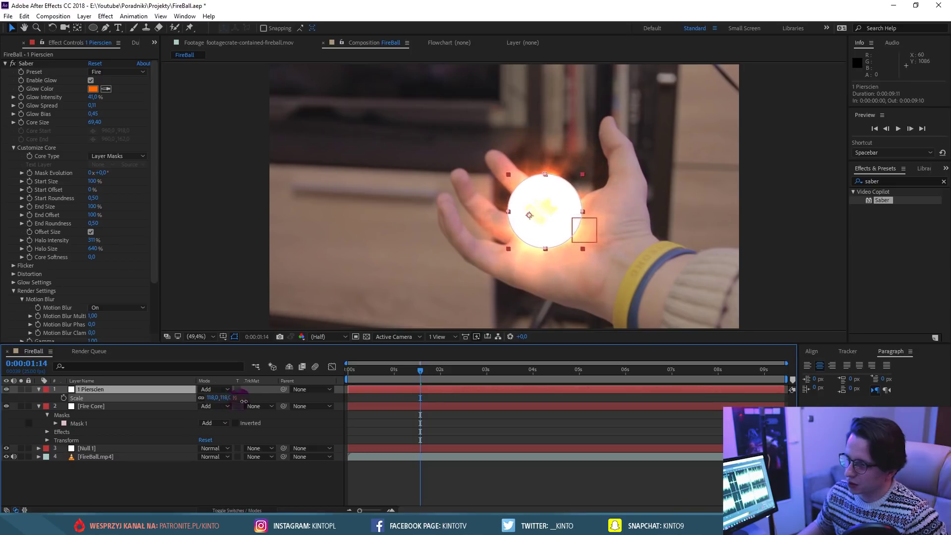
drag(235, 403, 265, 403)
drag(563, 211, 533, 210)
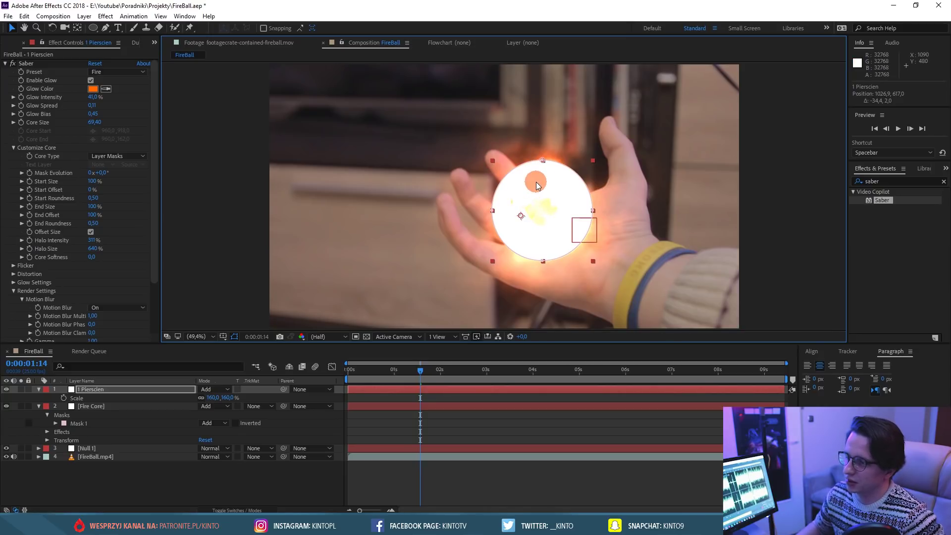
Switch 1 Pierscien's Saber preset to Core, set Core Size to 2,10, and place the ring over the palm.
click(119, 73)
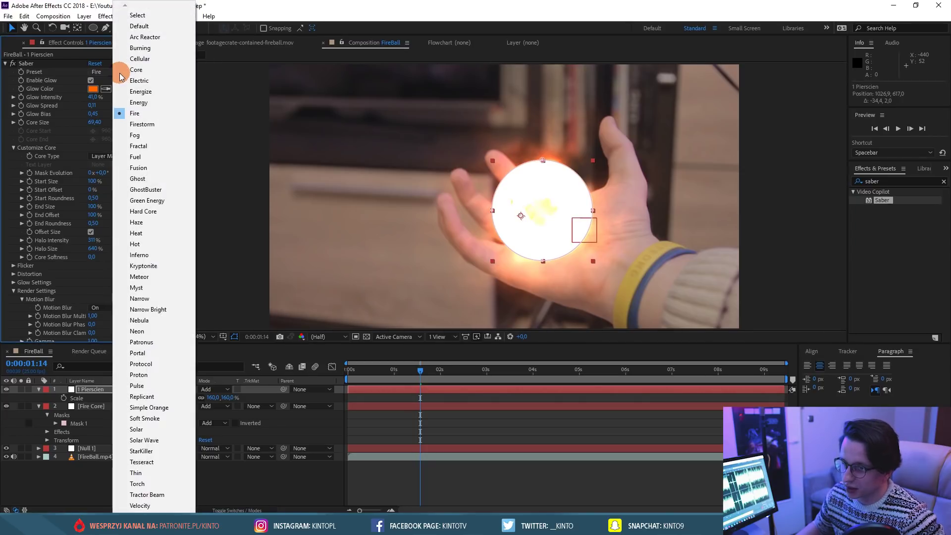
click(137, 70)
drag(565, 178, 565, 182)
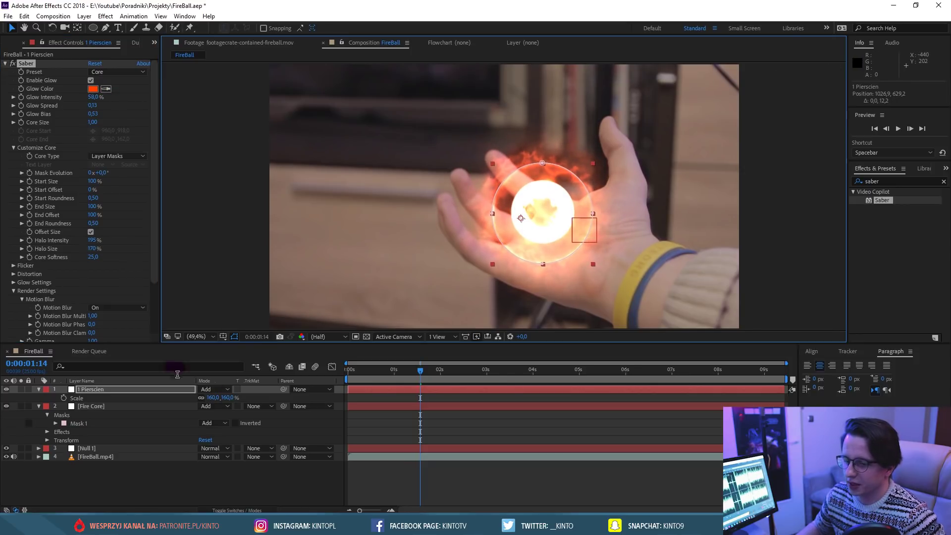
drag(224, 398, 219, 402)
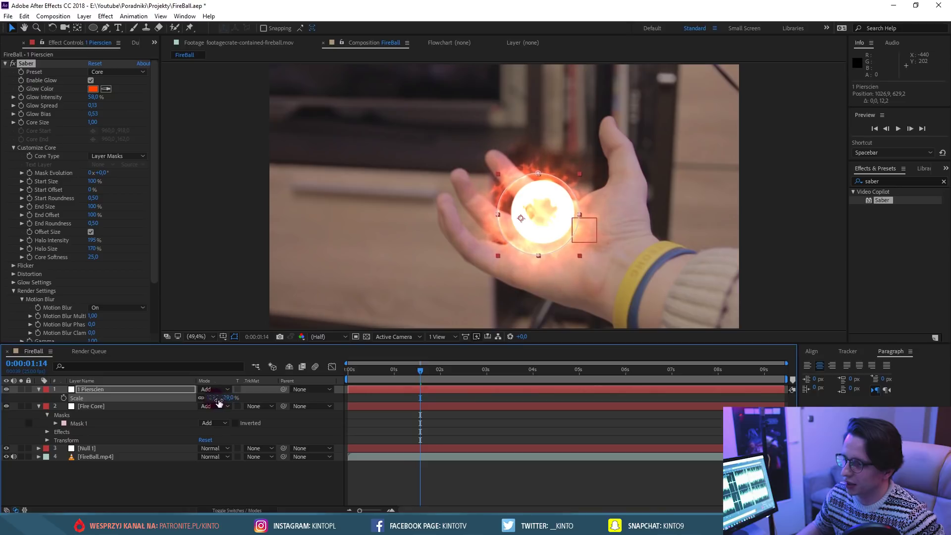
drag(567, 190, 571, 189)
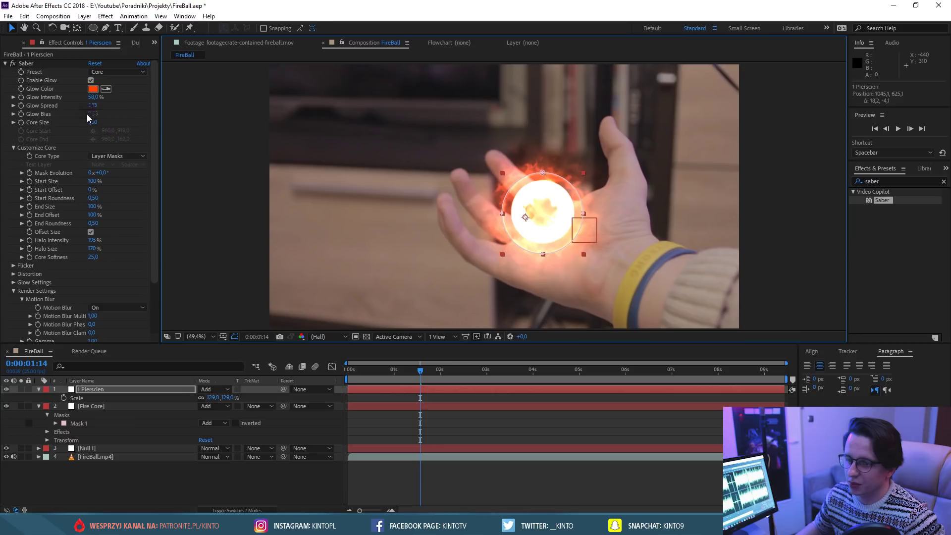
drag(99, 123, 103, 128)
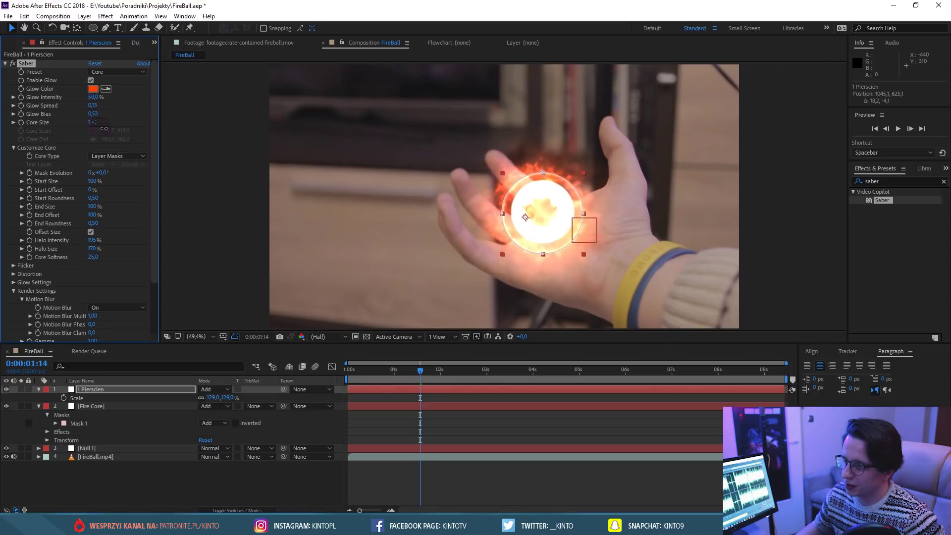
drag(103, 128, 108, 129)
Scale the 1 Pierscien ring to 134% and nudge it to centre around the fireball.
click(327, 190)
click(452, 207)
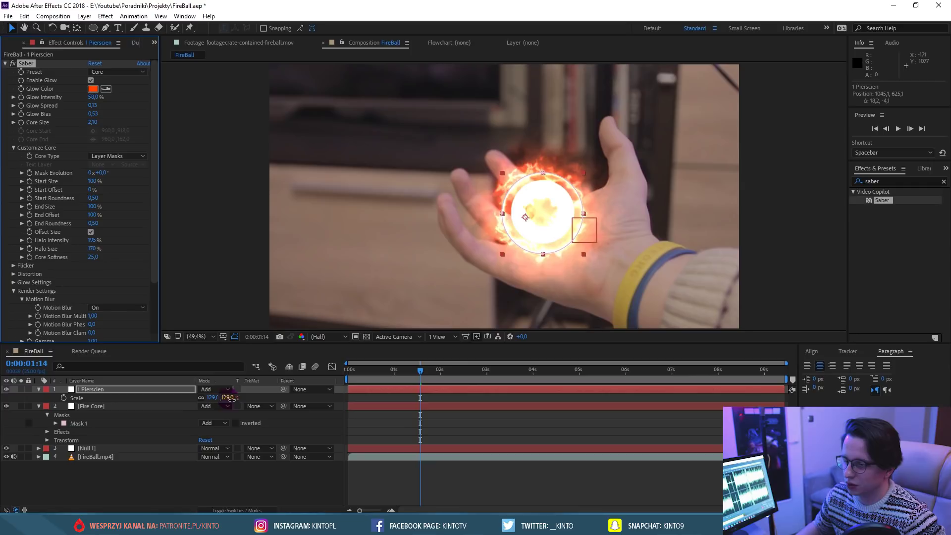
drag(231, 398, 237, 398)
click(579, 193)
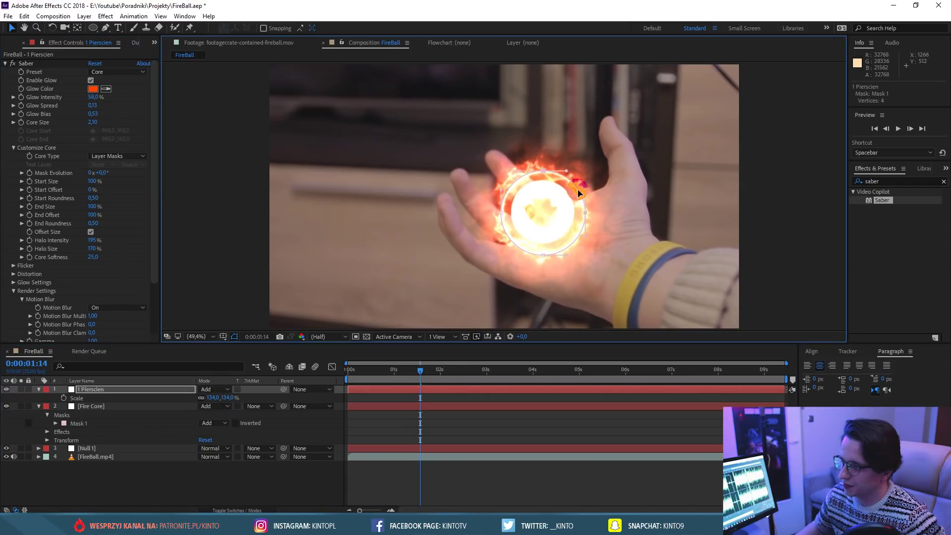
click(573, 212)
click(114, 389)
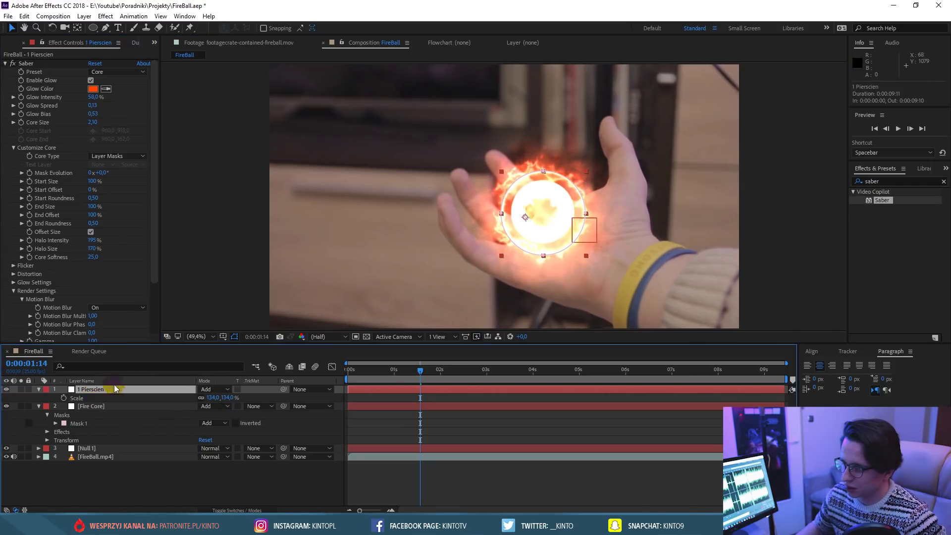
drag(562, 203, 561, 203)
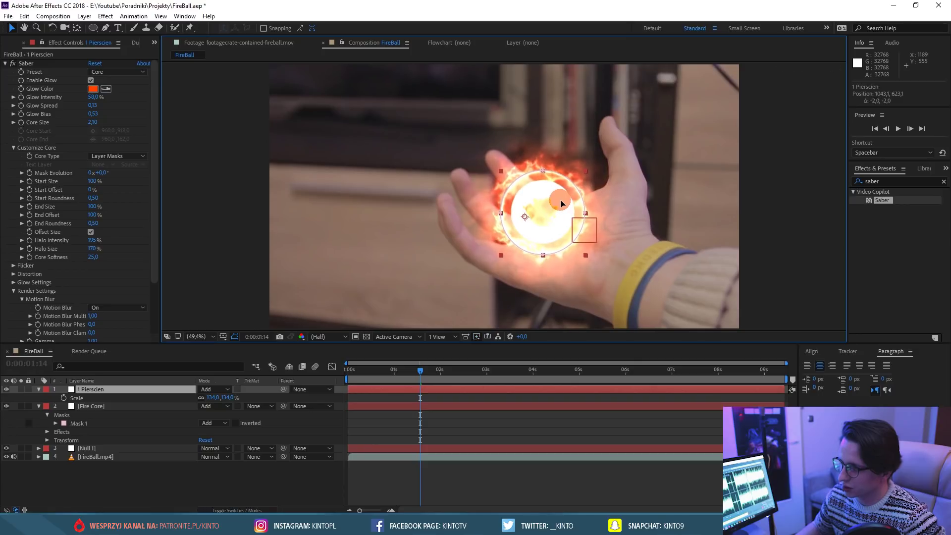
click(544, 428)
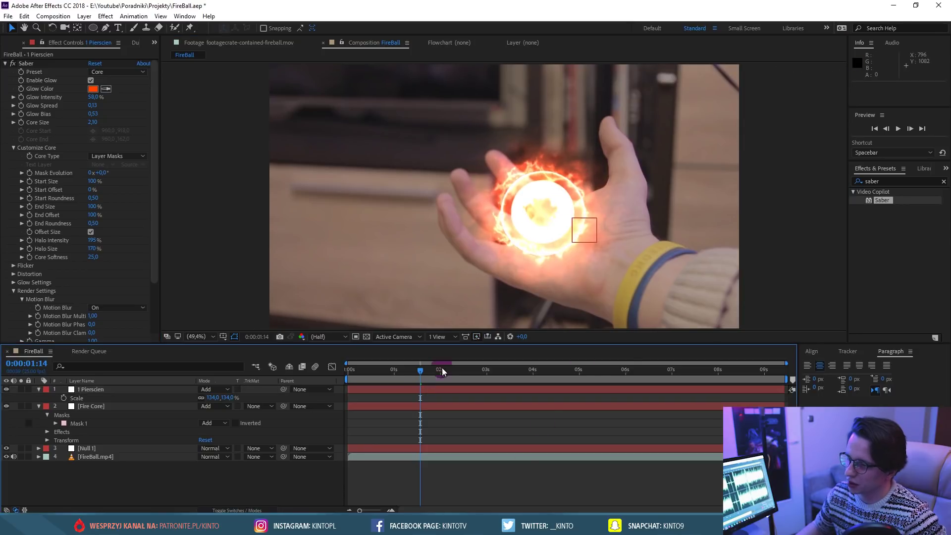
click(575, 225)
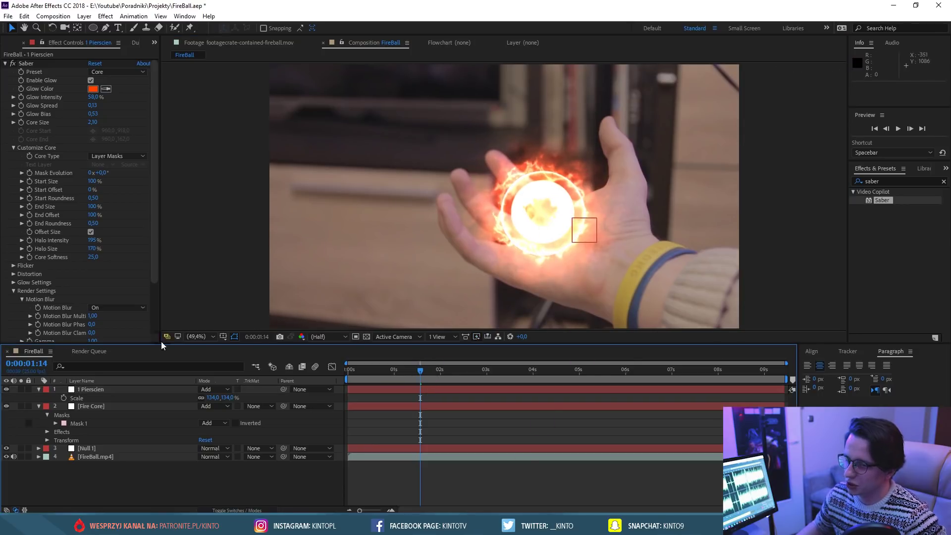
click(102, 406)
Solo the 1 Pierscien ring and Fire Core layers over black, then reselect 1 Pierscien.
shift+click(94, 390)
click(21, 389)
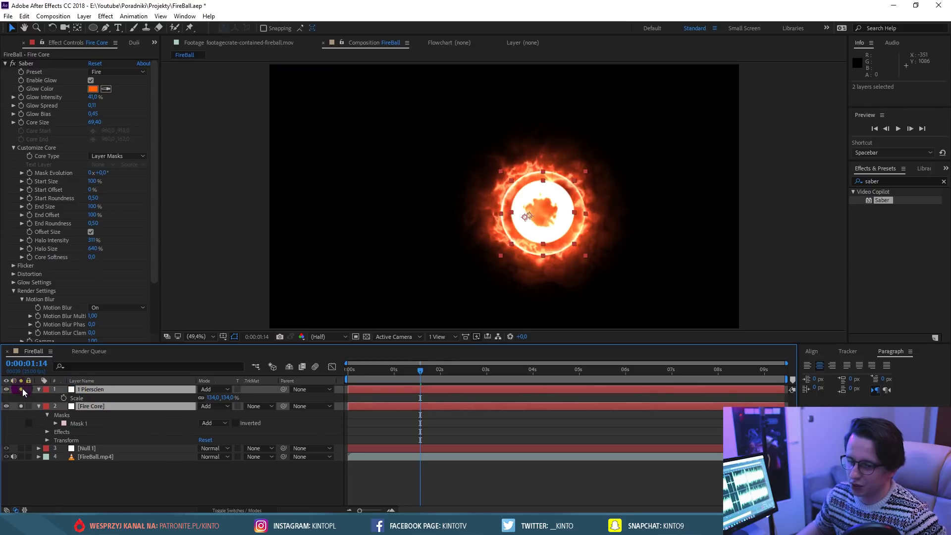
click(203, 490)
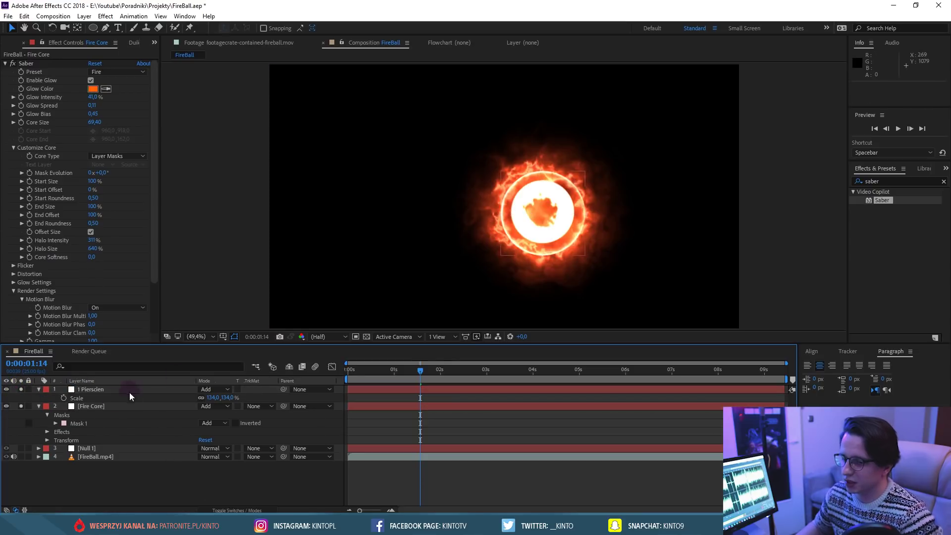
click(108, 391)
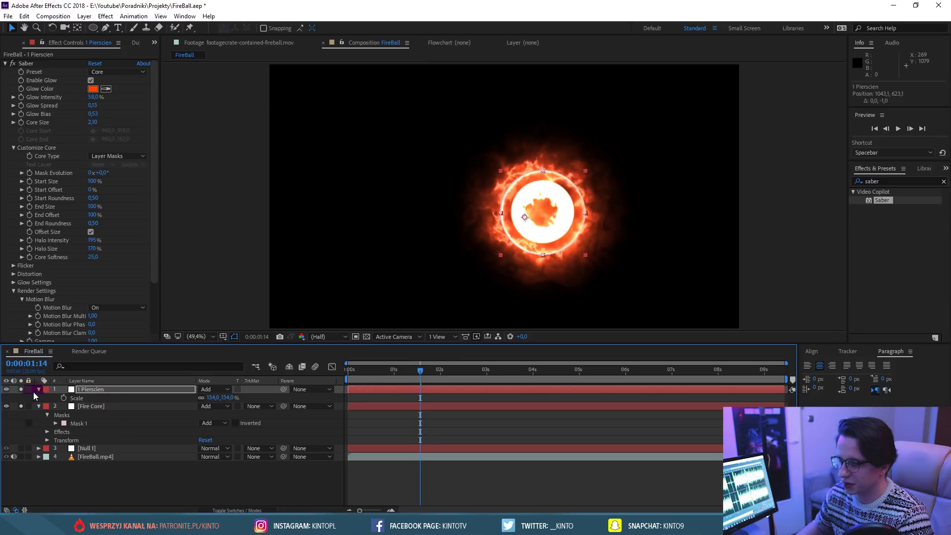
click(164, 477)
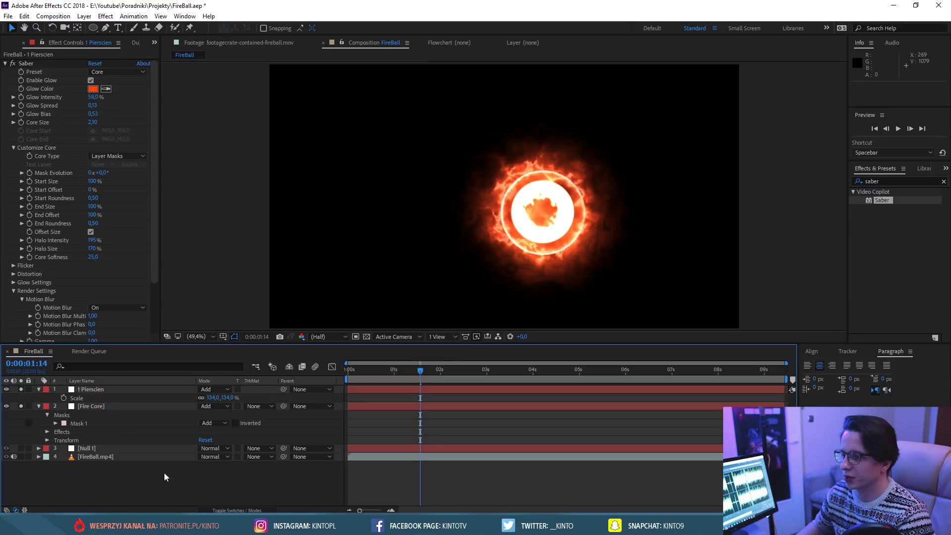
click(120, 388)
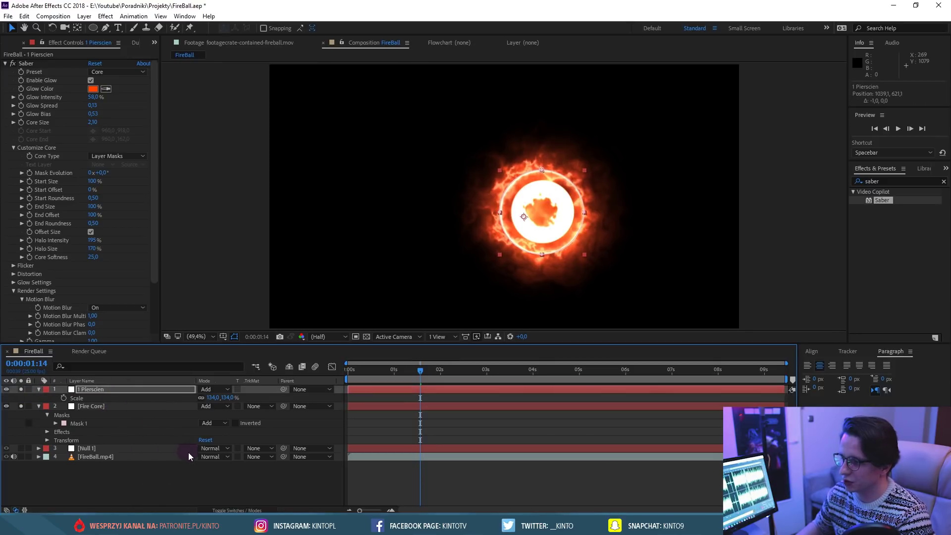
click(162, 459)
click(88, 390)
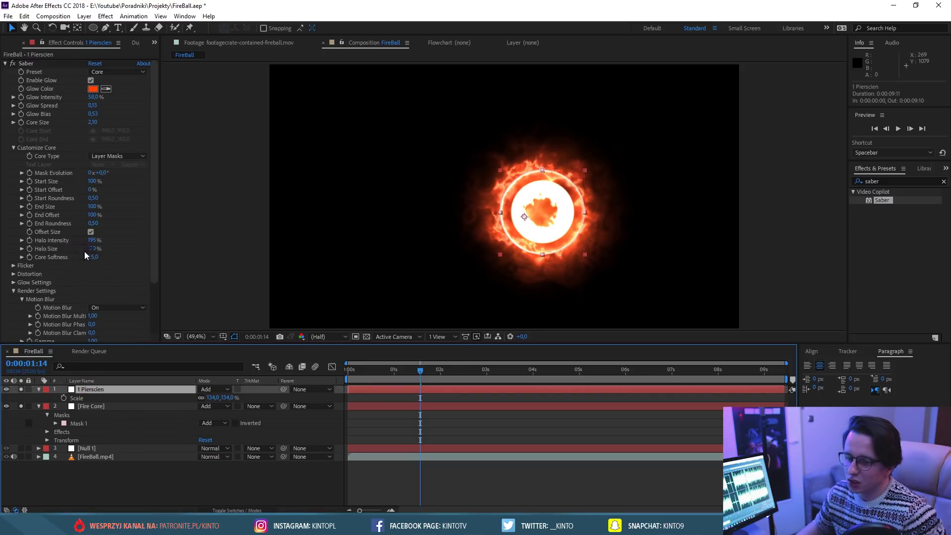
Try the ring's Saber Alpha Mode as Enable Masks, then Mask Glow, and settle on Disable.
scroll(50, 243, down, 3)
scroll(49, 244, down, 1)
click(108, 321)
click(125, 332)
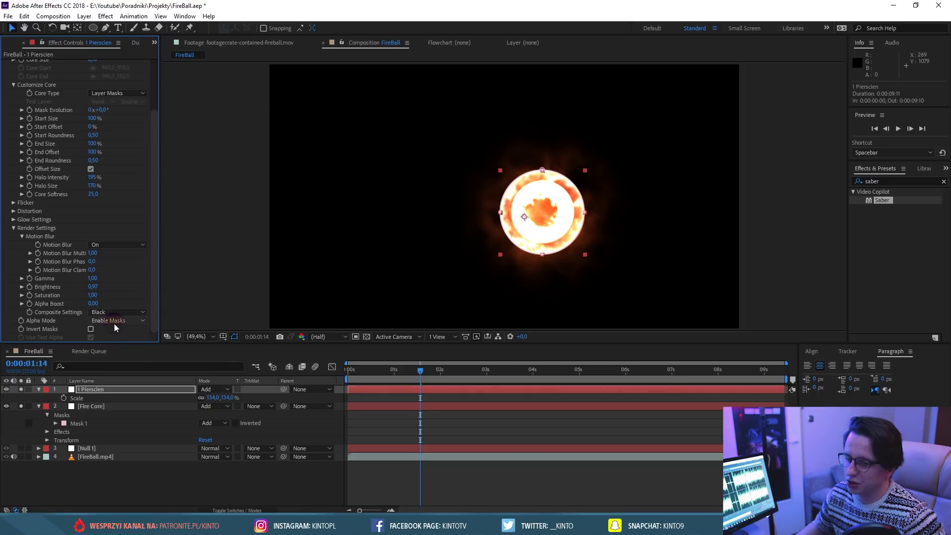
click(114, 323)
click(130, 350)
click(111, 321)
click(117, 364)
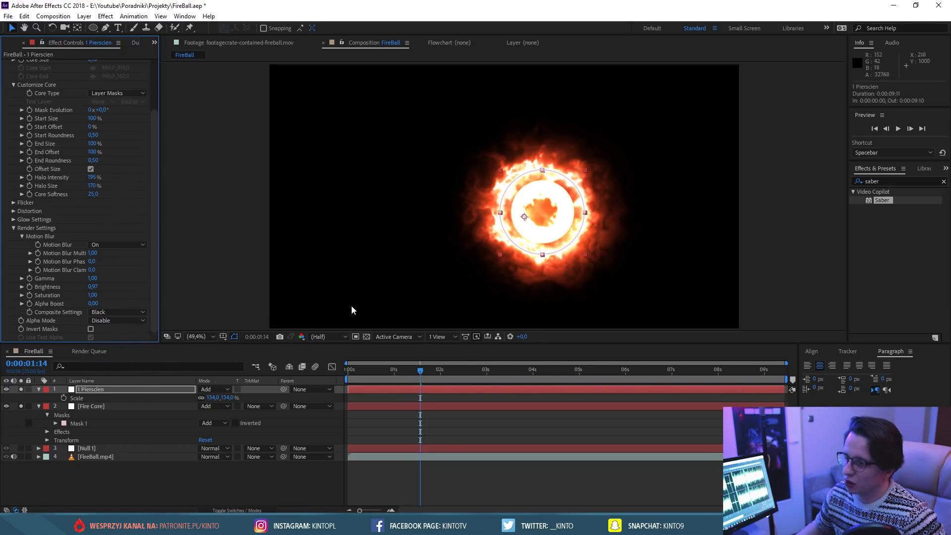
Clear the selection, re-solo both fireball layers, and select the Fire Core layer.
click(260, 475)
click(536, 240)
click(21, 406)
click(22, 390)
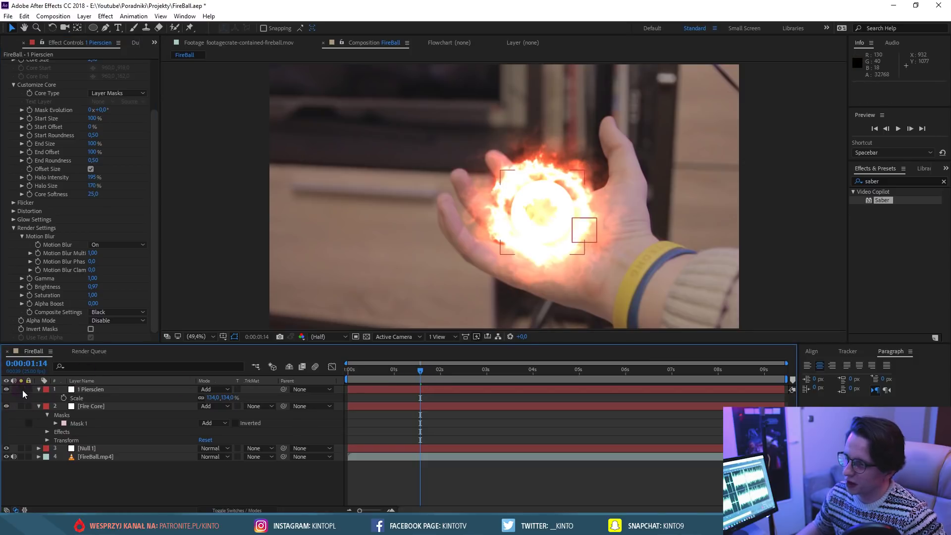
click(22, 391)
click(22, 406)
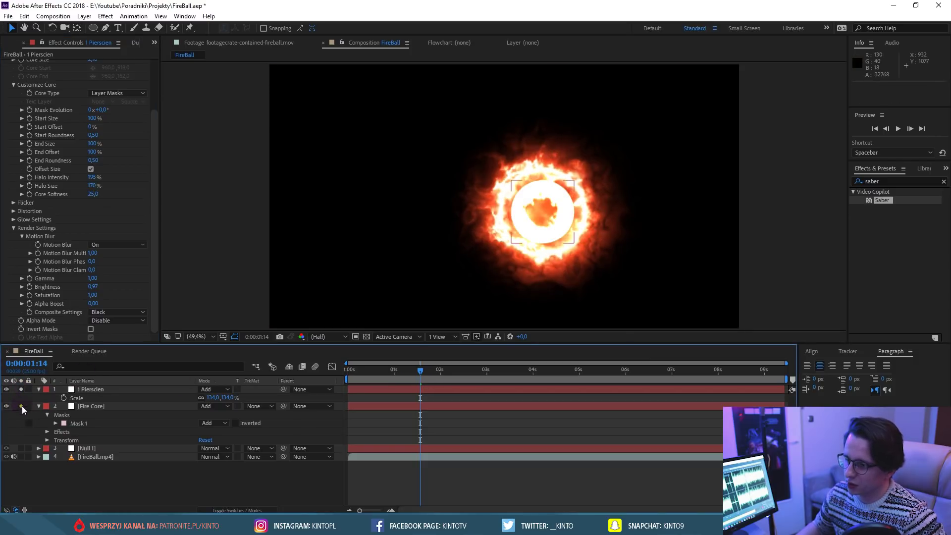
click(85, 407)
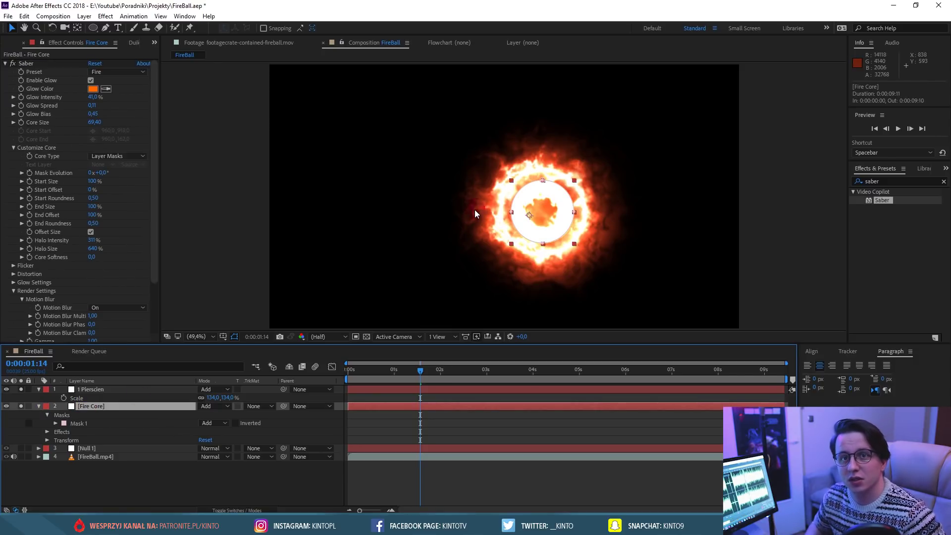
Keep Fire Core's Saber Alpha Mode at Mask Core and set 1 Pierscien's to Mask Core too.
scroll(109, 312, down, 3)
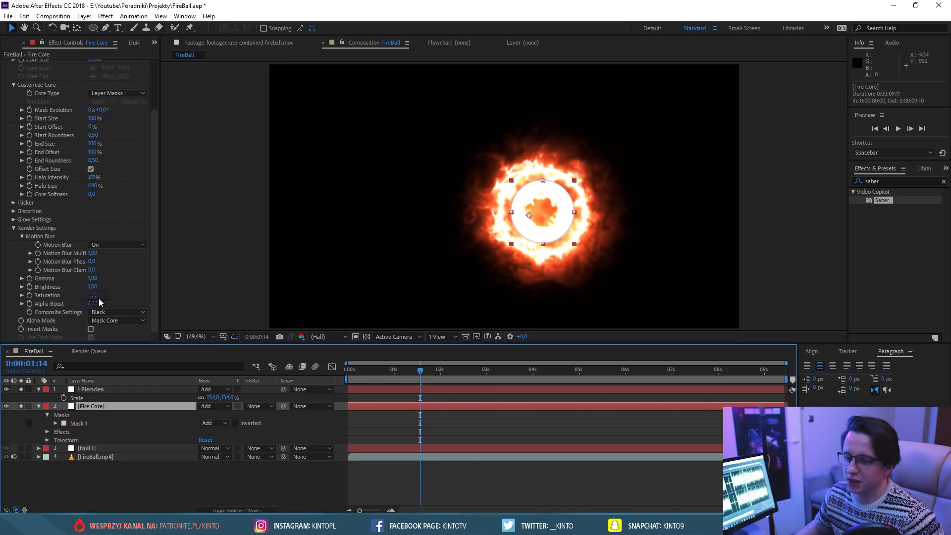
click(113, 321)
click(117, 341)
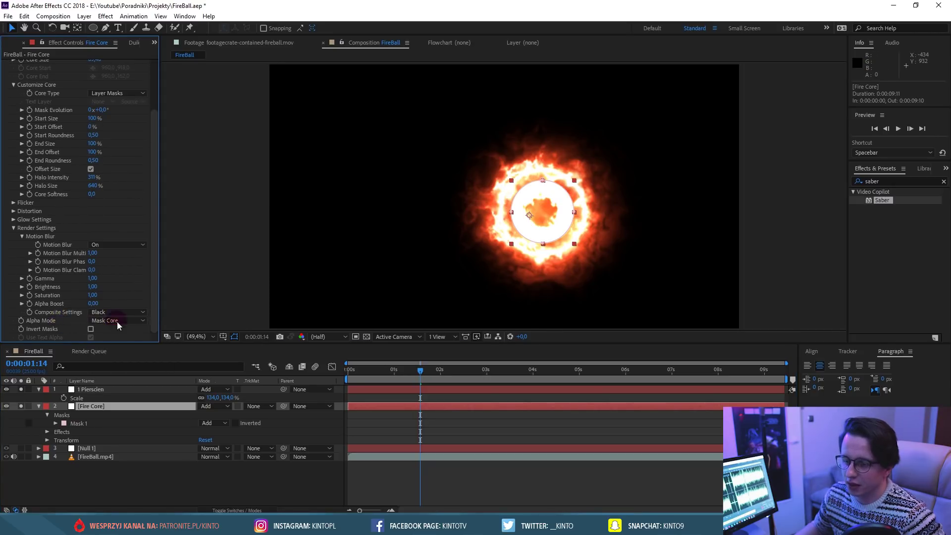
click(88, 389)
scroll(91, 312, down, 3)
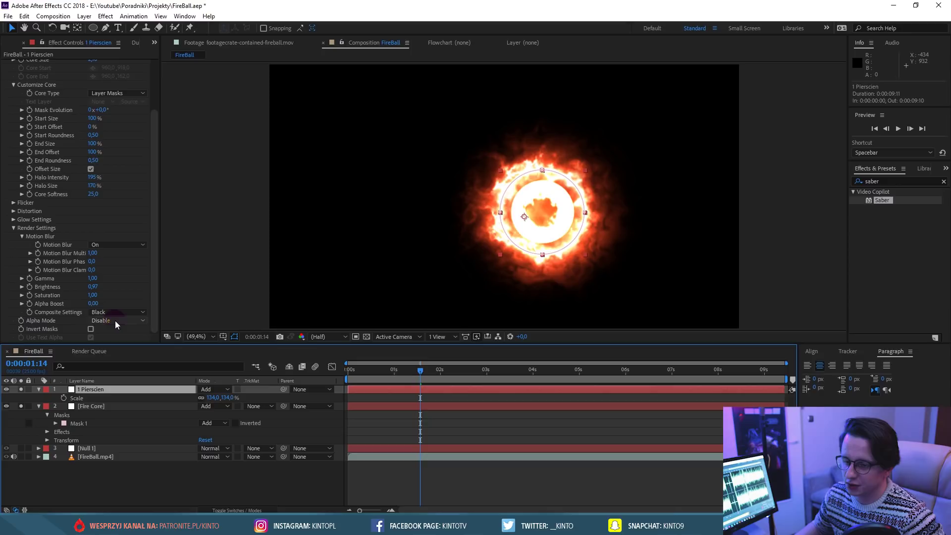
click(115, 321)
click(130, 345)
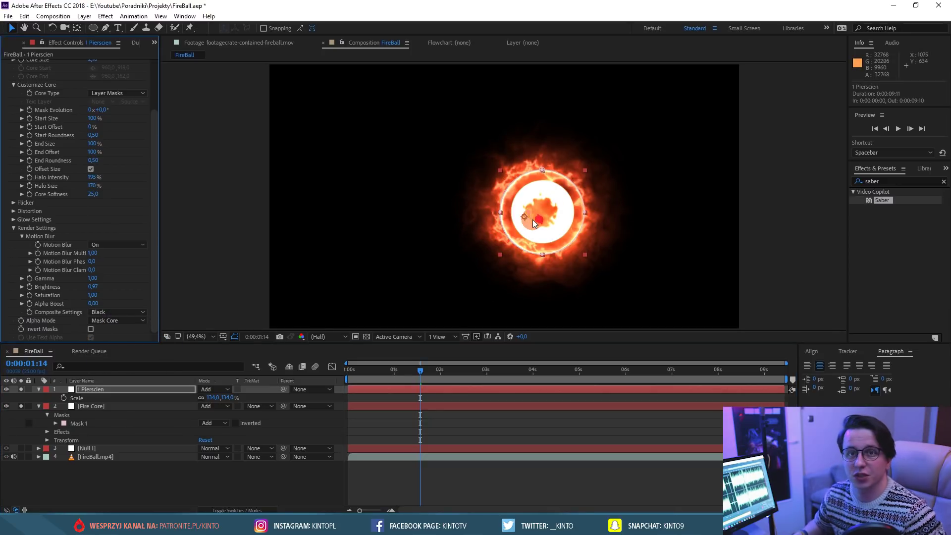
Deselect and scrub a few frames to preview the masked ring, then reselect 1 Pierscien.
click(449, 434)
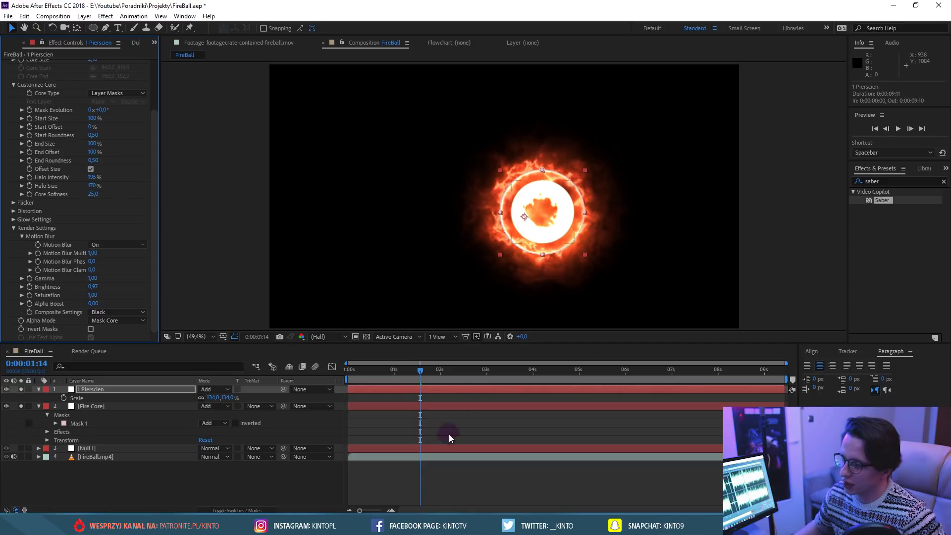
click(425, 436)
drag(416, 374, 421, 374)
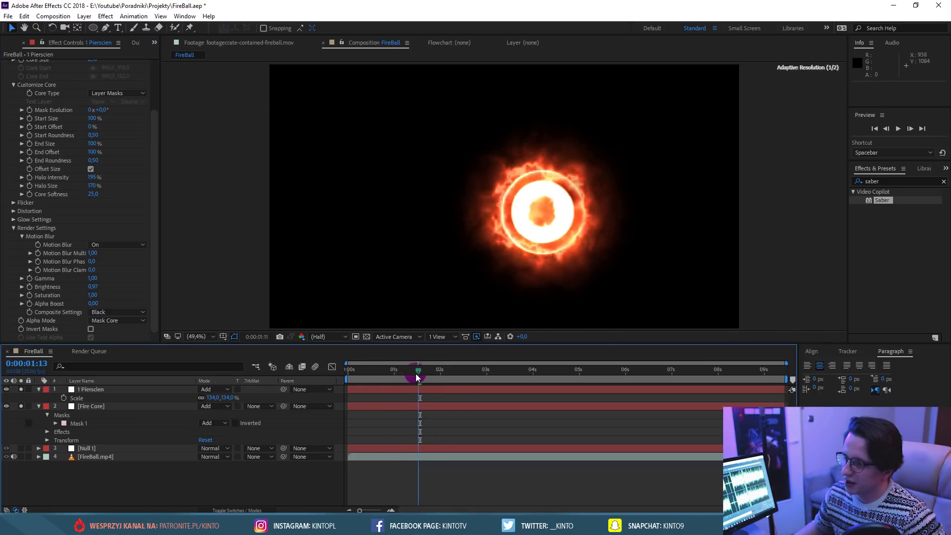
click(99, 389)
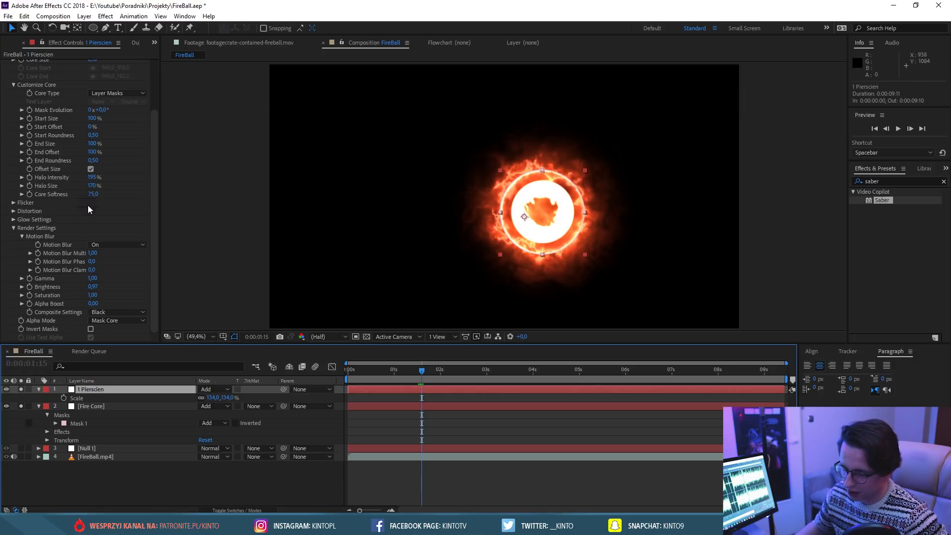
scroll(72, 207, up, 1)
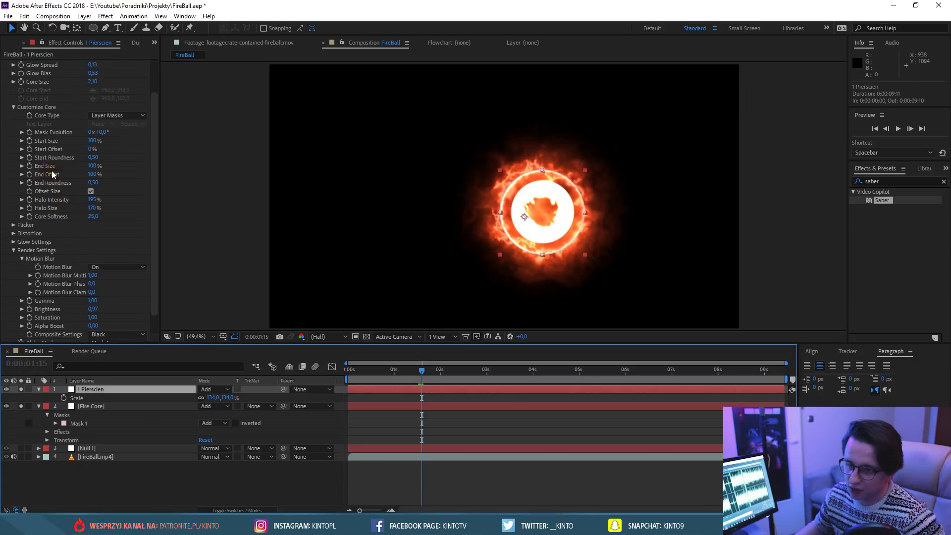
Lower 1 Pierscien's Saber Glow Spread to 0.10 and scrub to check the tighter glow.
scroll(51, 174, up, 1)
scroll(53, 177, up, 1)
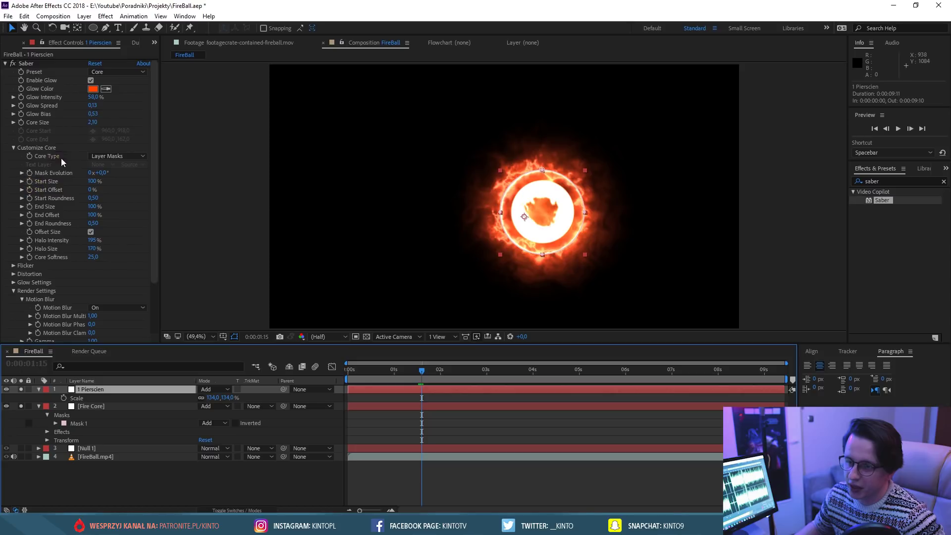
click(95, 106)
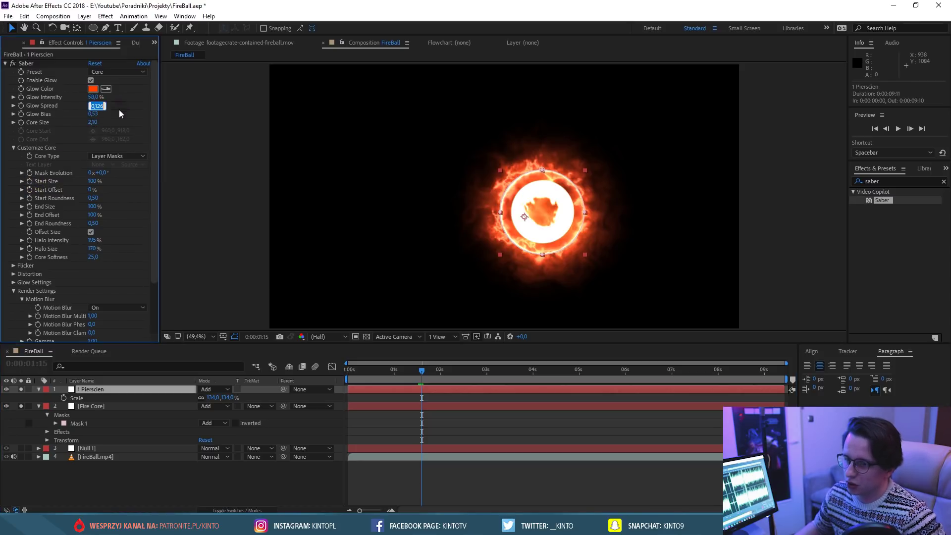
key(Return)
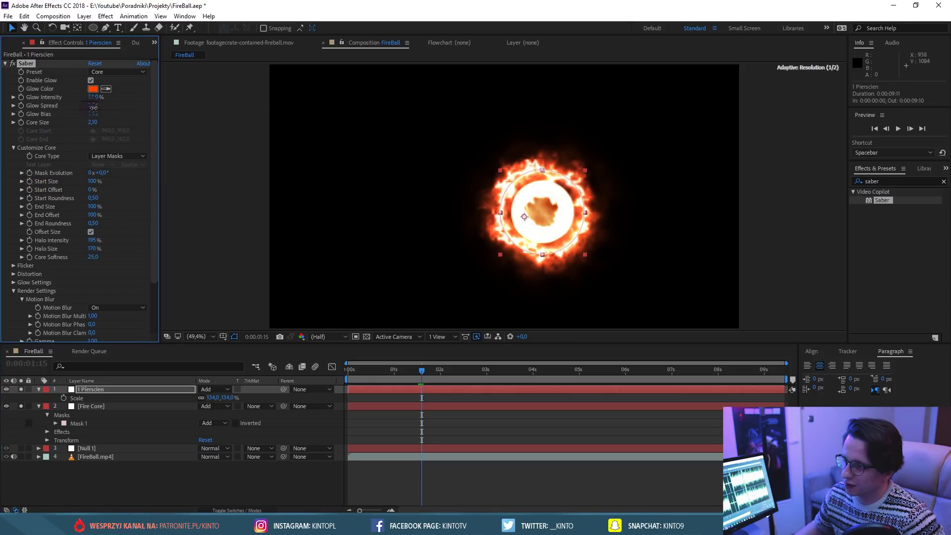
mouse_move(423, 373)
mouse_down()
mouse_move(439, 371)
mouse_move(379, 369)
mouse_up()
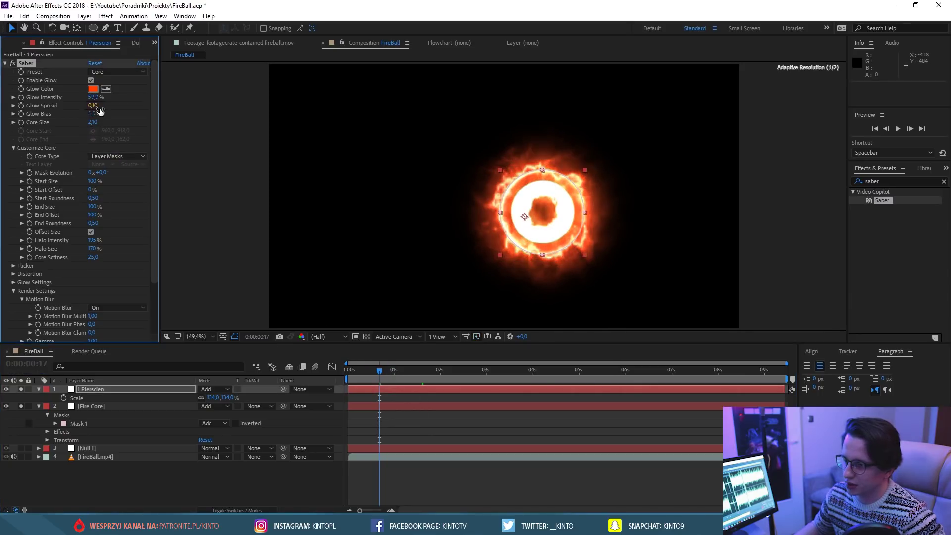
click(525, 227)
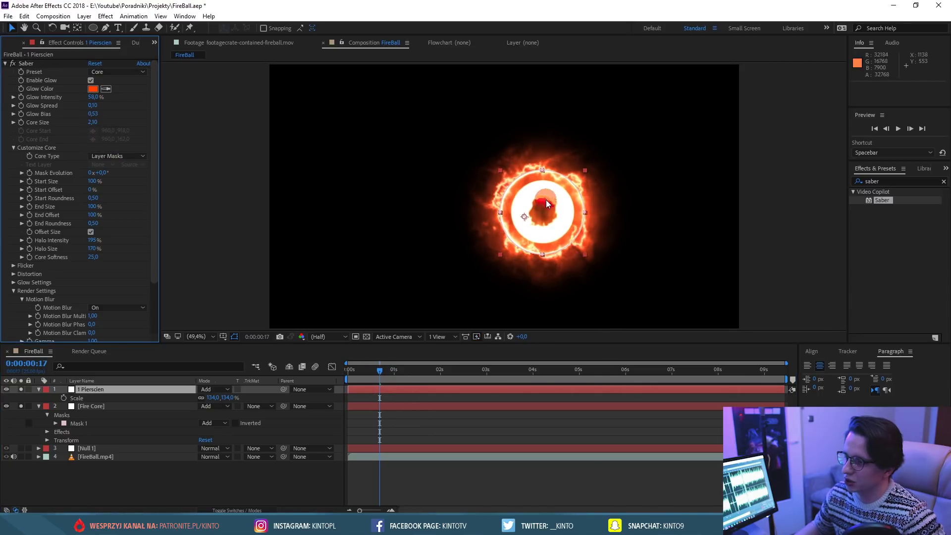
click(94, 387)
Duplicate the ring, rename the copy '2 Pierscien', and enlarge it to 153% scale.
key(ctrl+d)
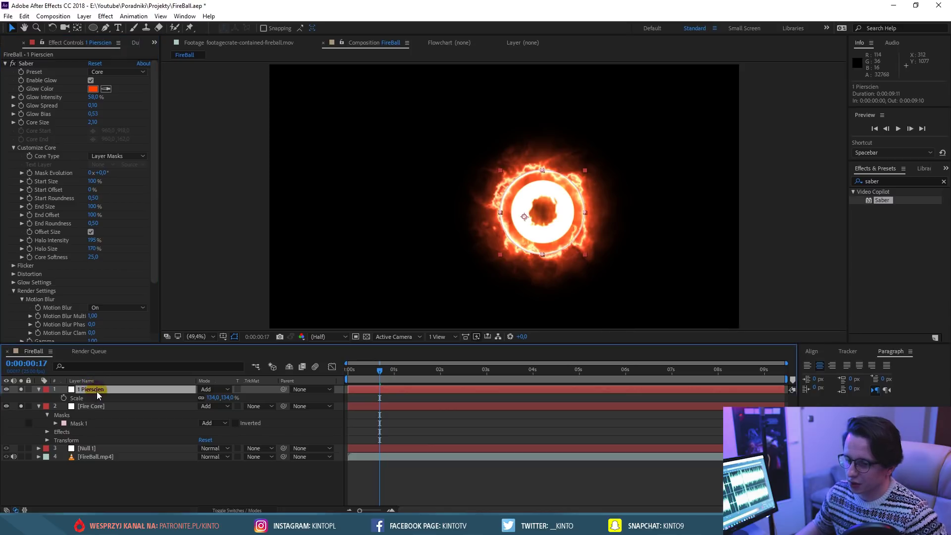
right_click(101, 392)
click(130, 507)
text(2 Pierscien)
key(Return)
key(s)
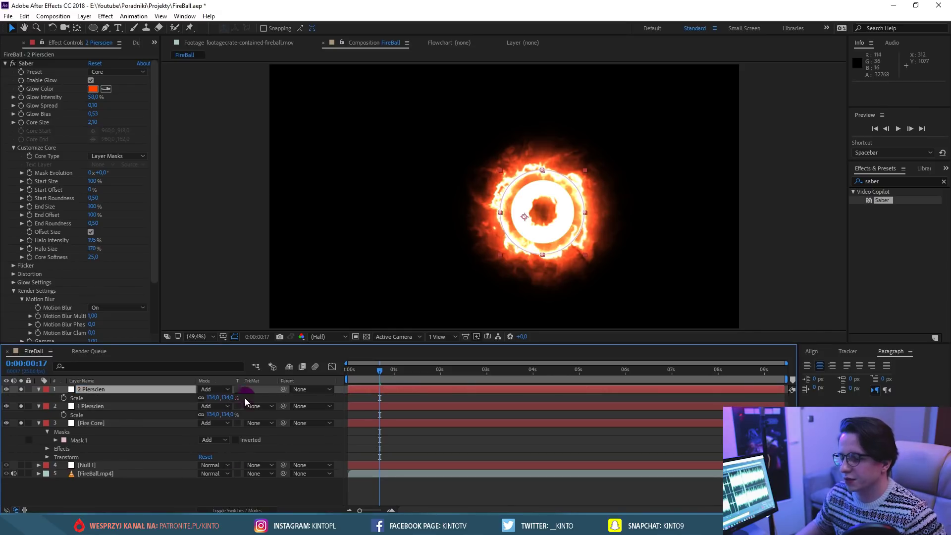
drag(230, 398, 241, 400)
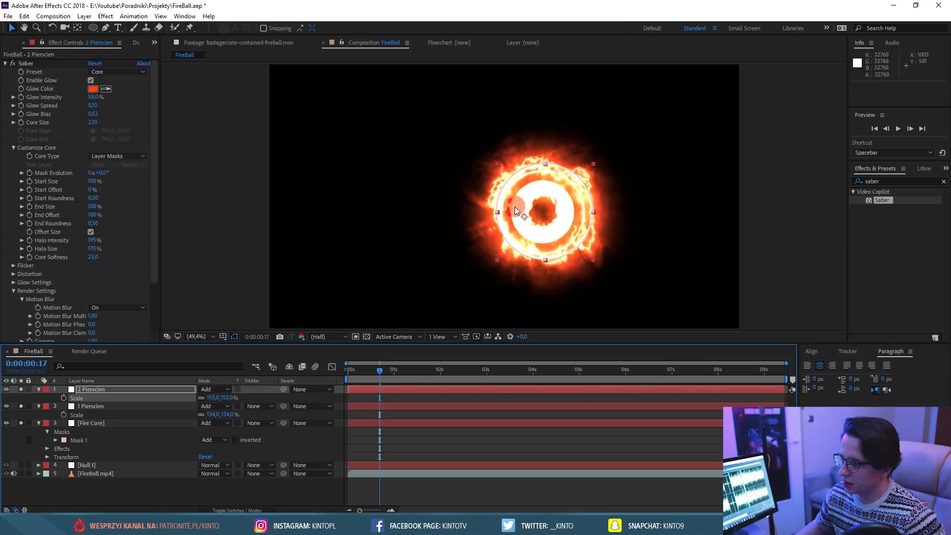
drag(556, 208, 554, 211)
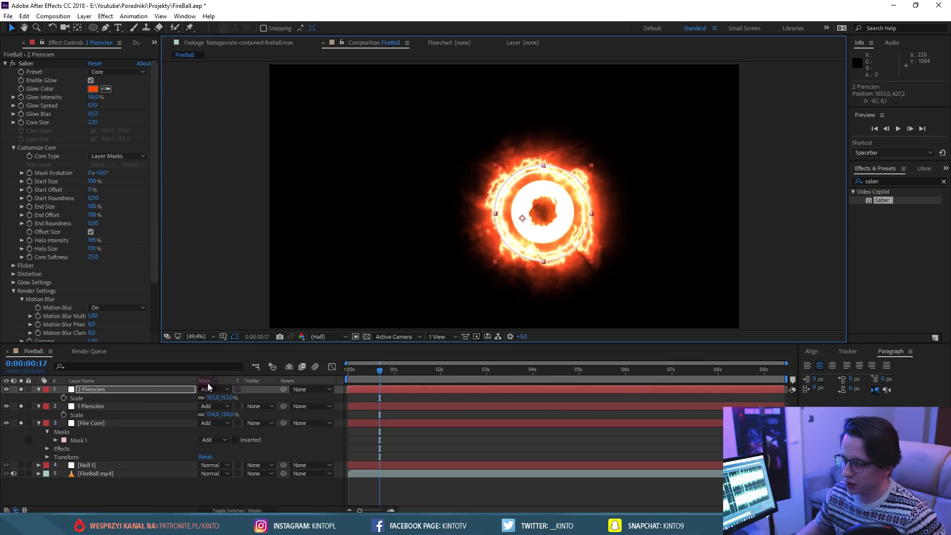
Shrink the original 1 Pierscien ring to 115% scale.
click(100, 406)
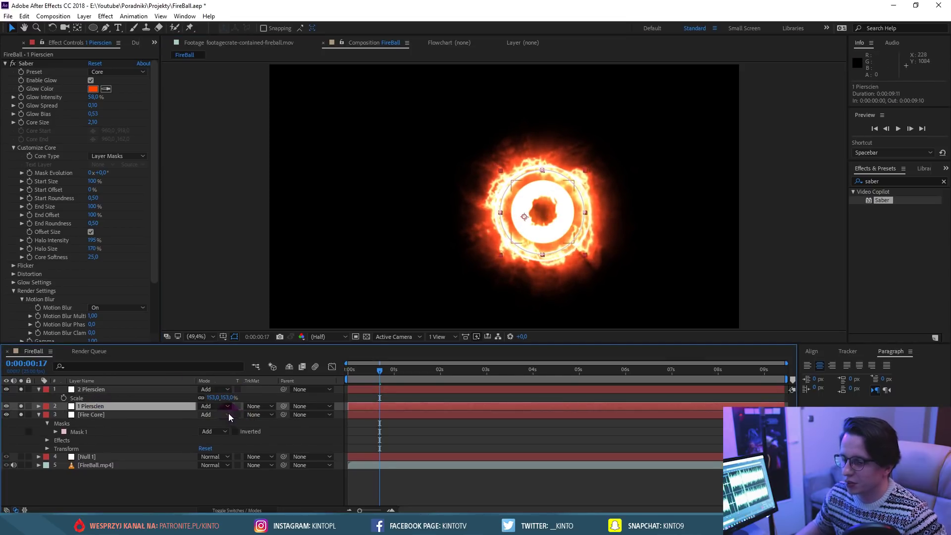
key(s)
drag(231, 416, 221, 416)
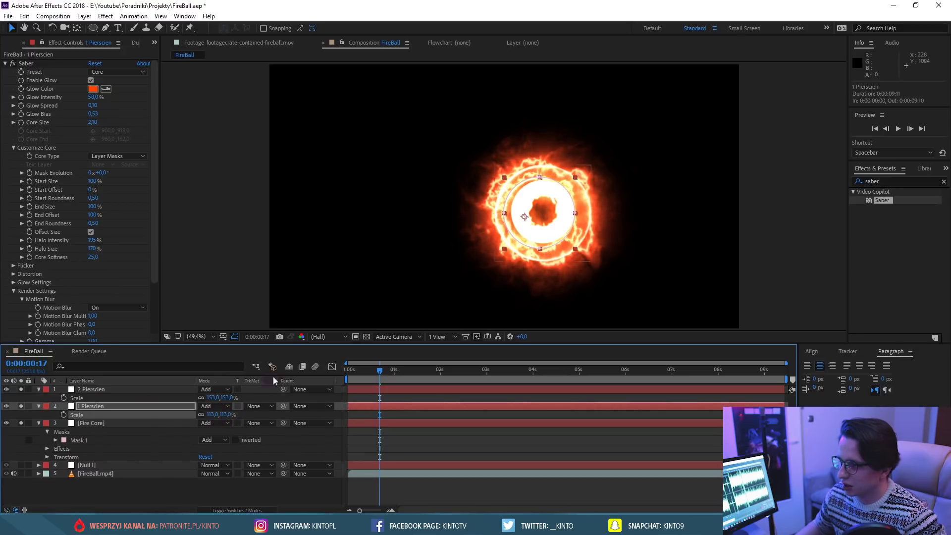
drag(561, 222, 565, 222)
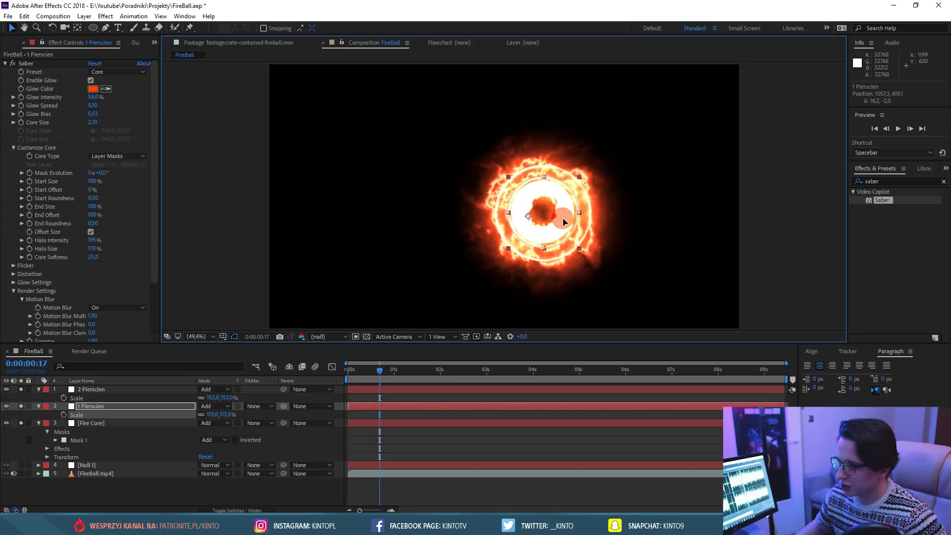
click(229, 417)
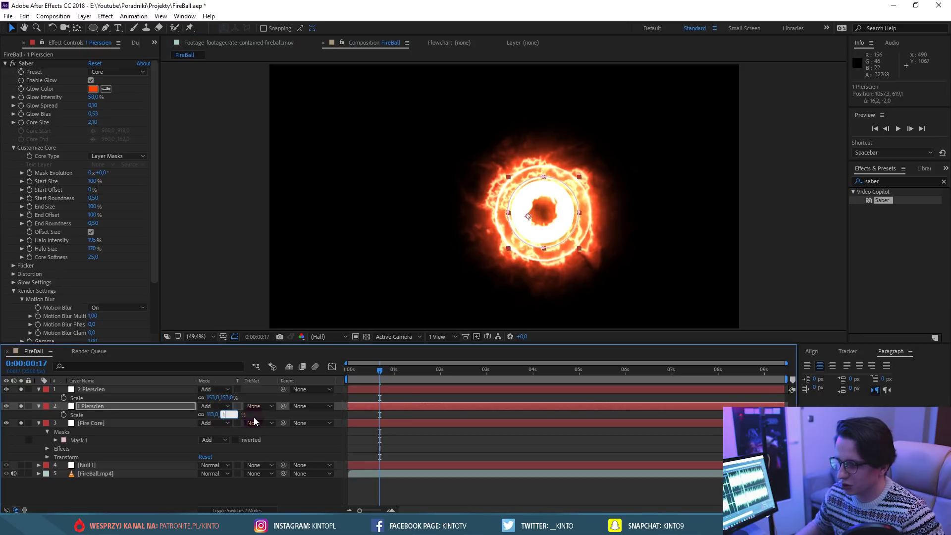
text(5)
key(Return)
Nudge the 2 Pierscien ring slightly, hide it, and reselect 1 Pierscien.
drag(574, 223, 573, 222)
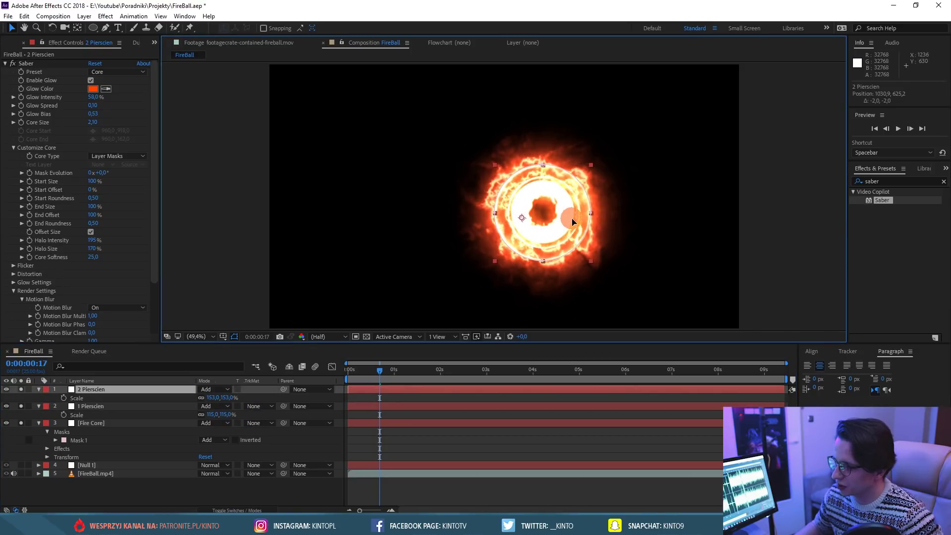
click(6, 389)
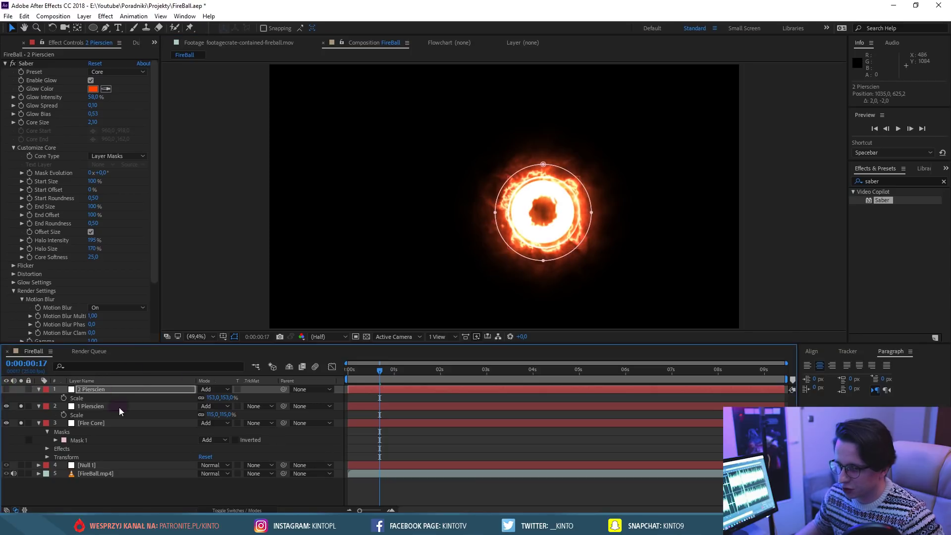
click(99, 407)
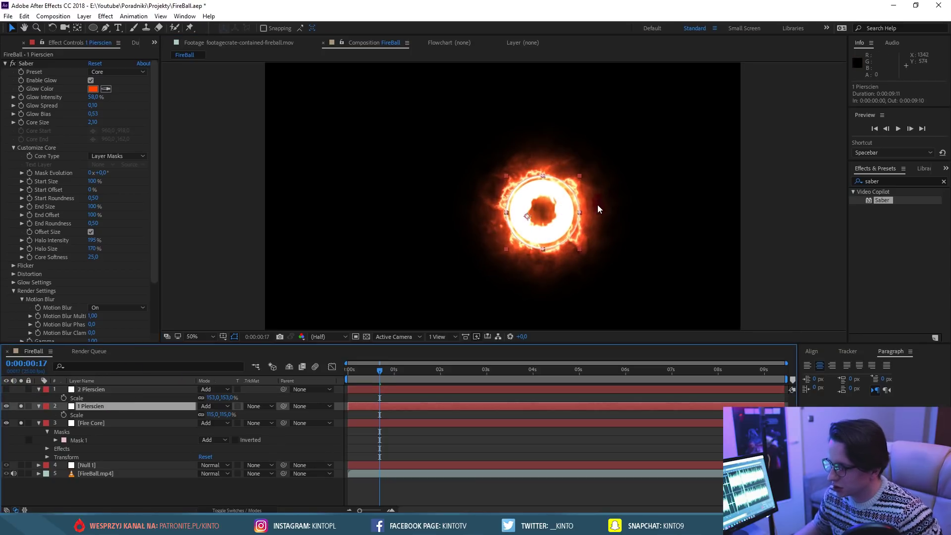
Fine-tune the 1 Pierscien ring's position one pixel right and up.
scroll(596, 206, up, 4)
scroll(533, 189, down, 2)
drag(530, 176, 531, 178)
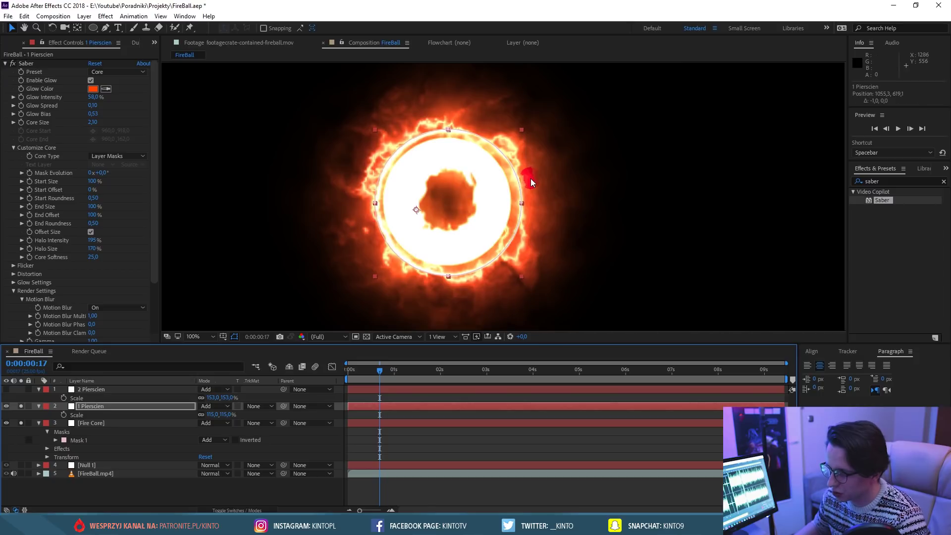
key(Right)
key(Up)
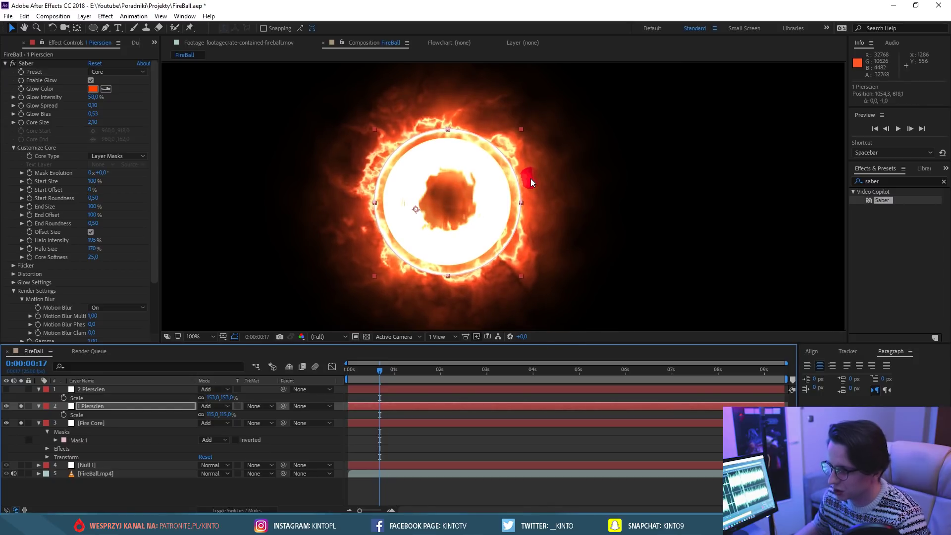
key(F2)
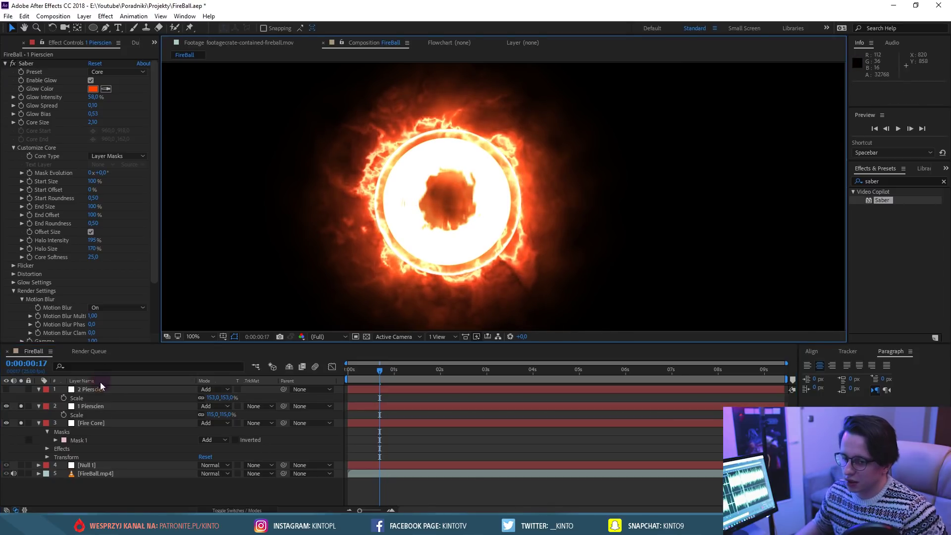
Make 2 Pierscien visible again and set its Scale to 150%.
click(100, 390)
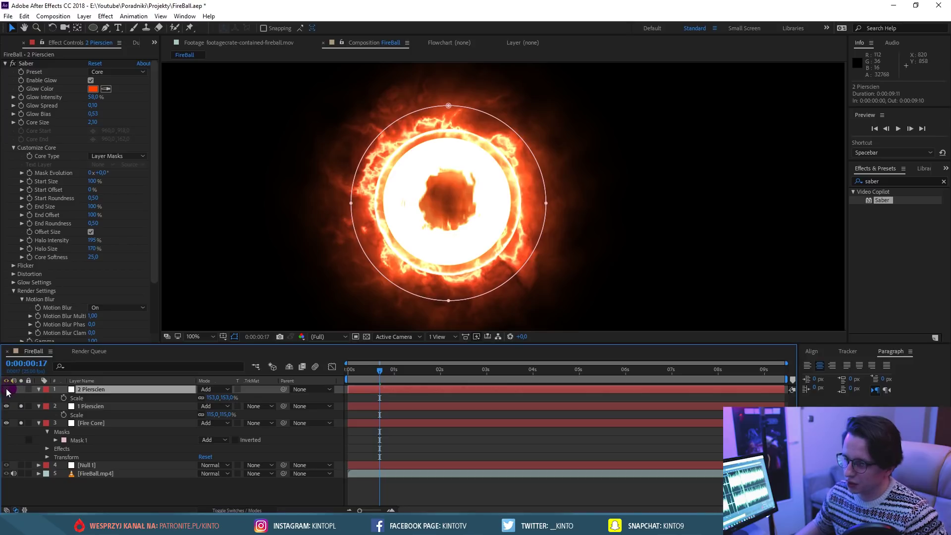
click(20, 391)
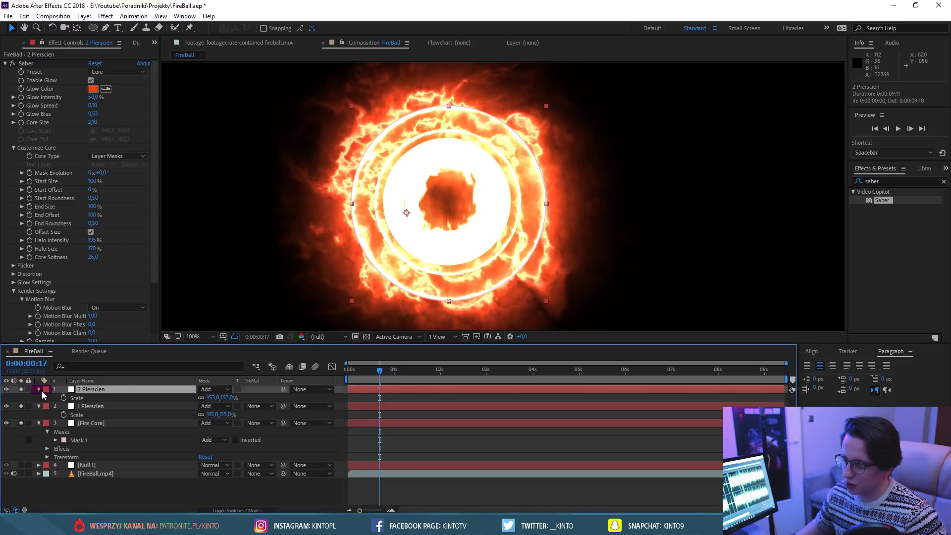
click(228, 398)
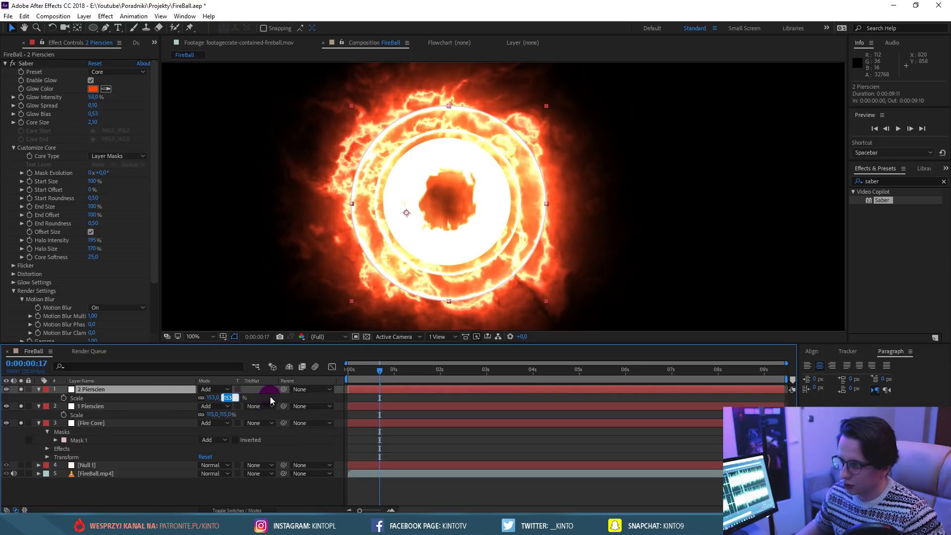
text(150)
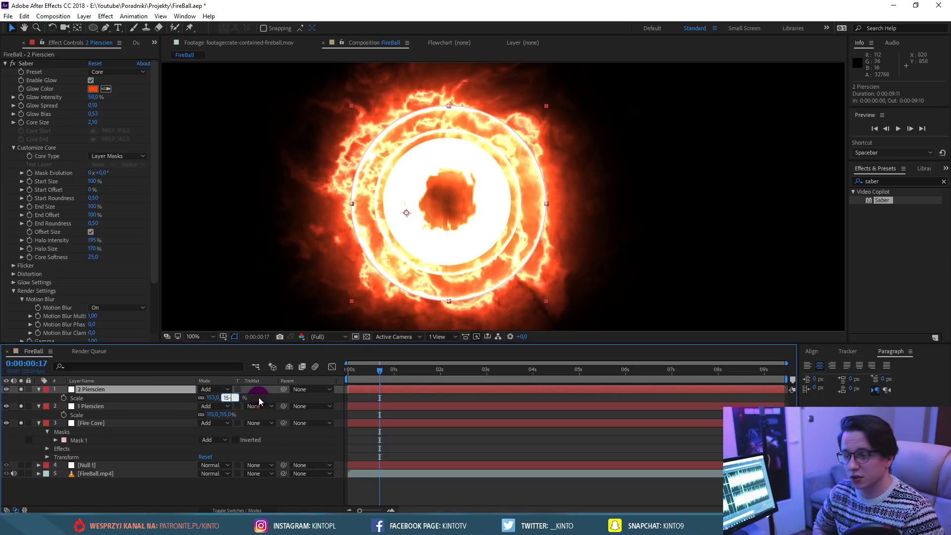
key(Return)
click(402, 166)
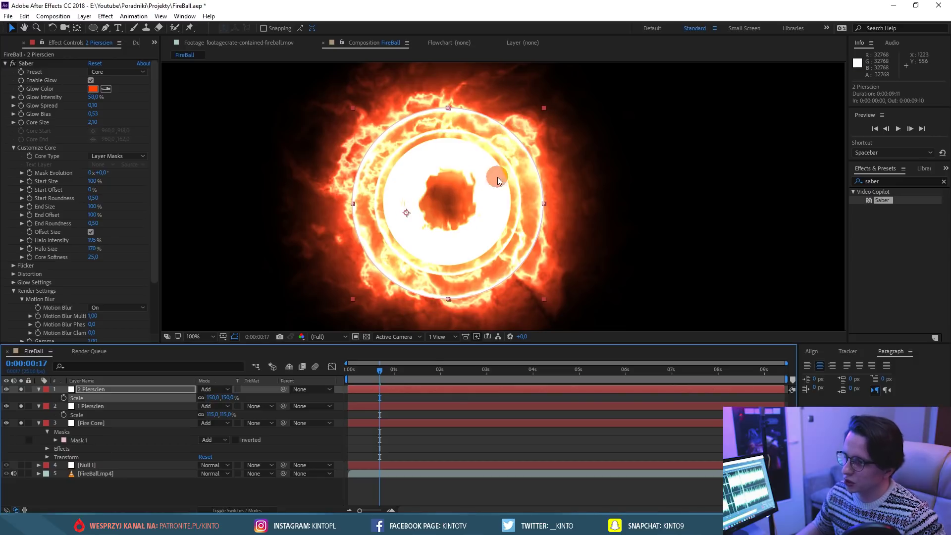
click(412, 495)
Return to frame 0, set the viewer zoom to Fit, and play a preview.
drag(441, 370, 319, 354)
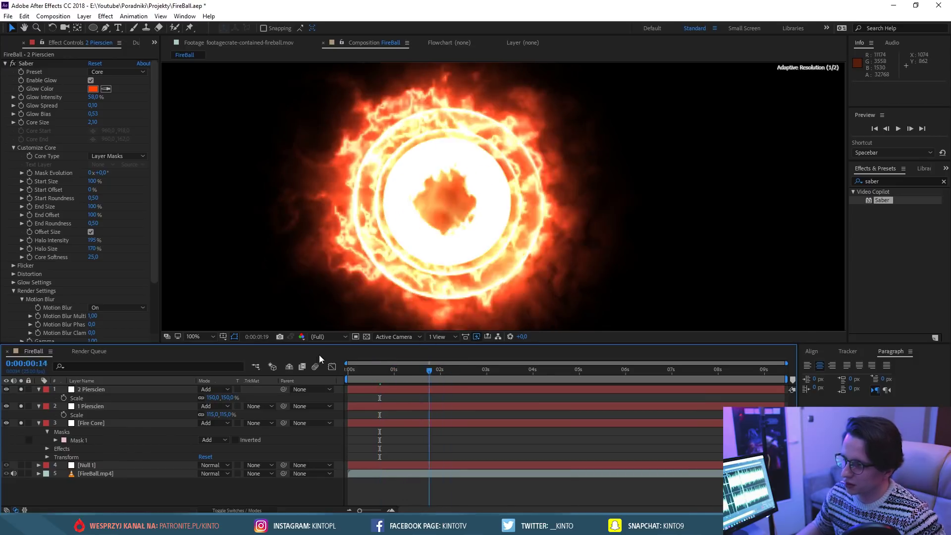
click(193, 336)
click(212, 158)
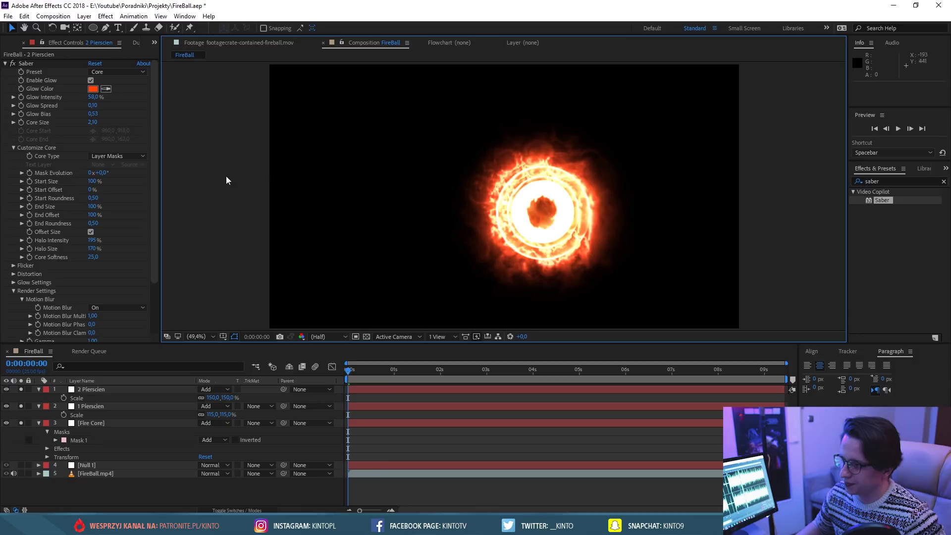
key(space)
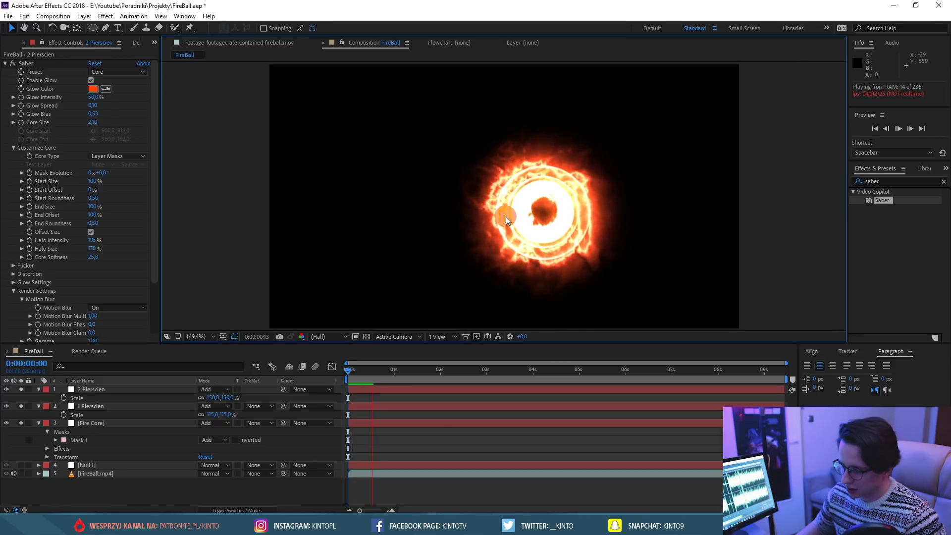
click(376, 380)
mouse_move(376, 380)
mouse_down()
mouse_move(395, 377)
mouse_move(347, 377)
mouse_up()
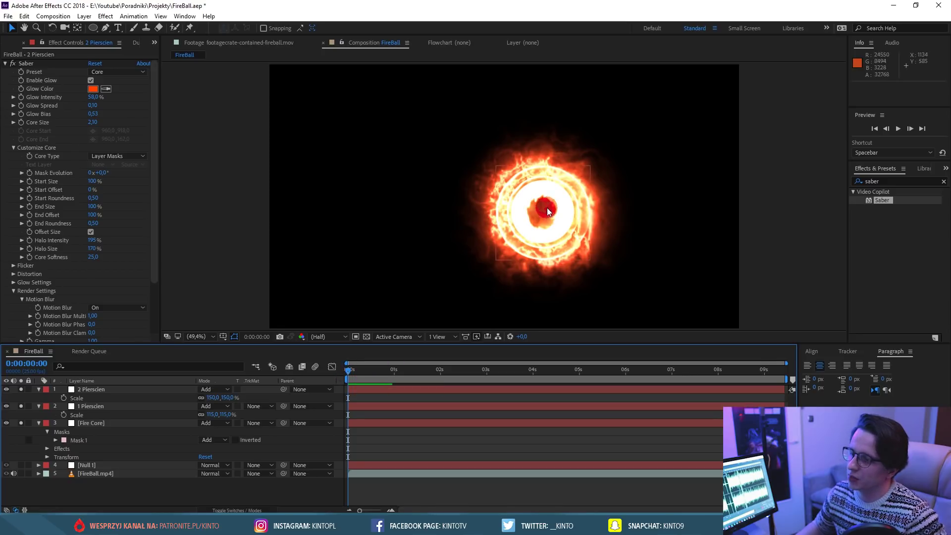
Select Fire Core and expand the Flicker group of its Saber effect.
click(532, 221)
click(91, 424)
click(90, 424)
scroll(28, 281, down, 3)
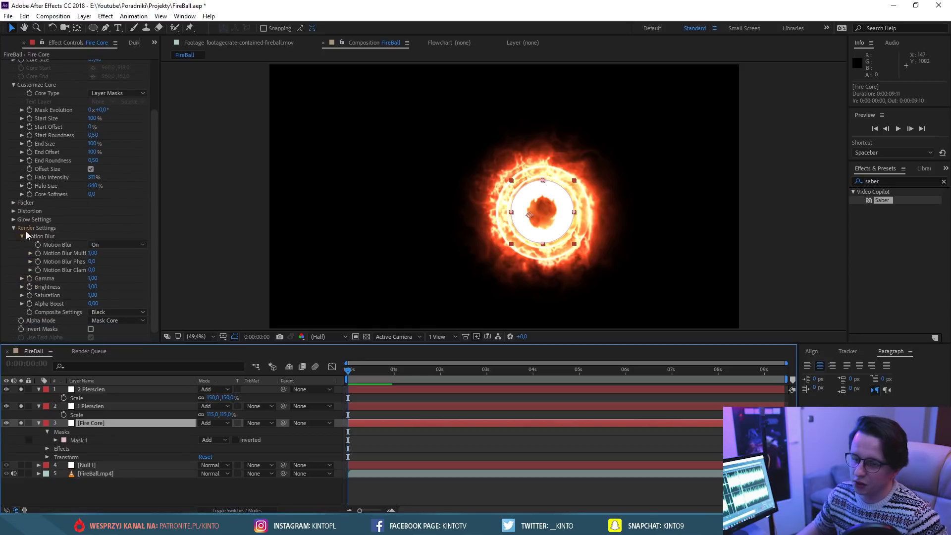
click(13, 203)
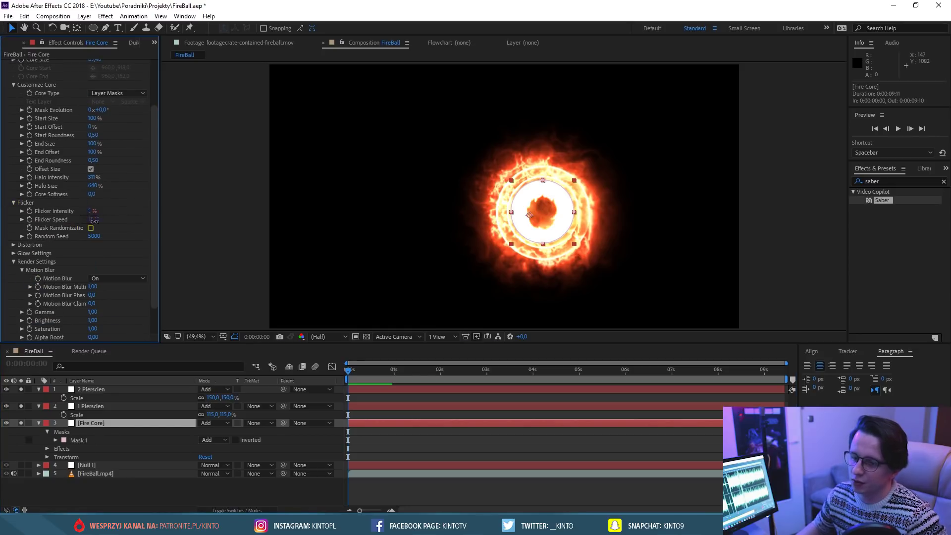
Set Fire Core's flicker speed to 30 and flicker intensity to 15%.
drag(94, 221, 117, 223)
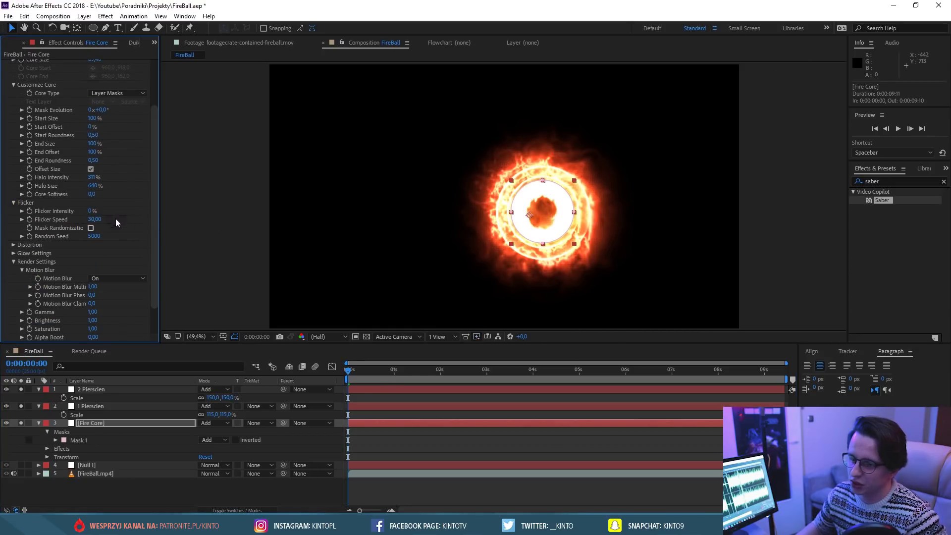
click(90, 211)
text(15)
key(Return)
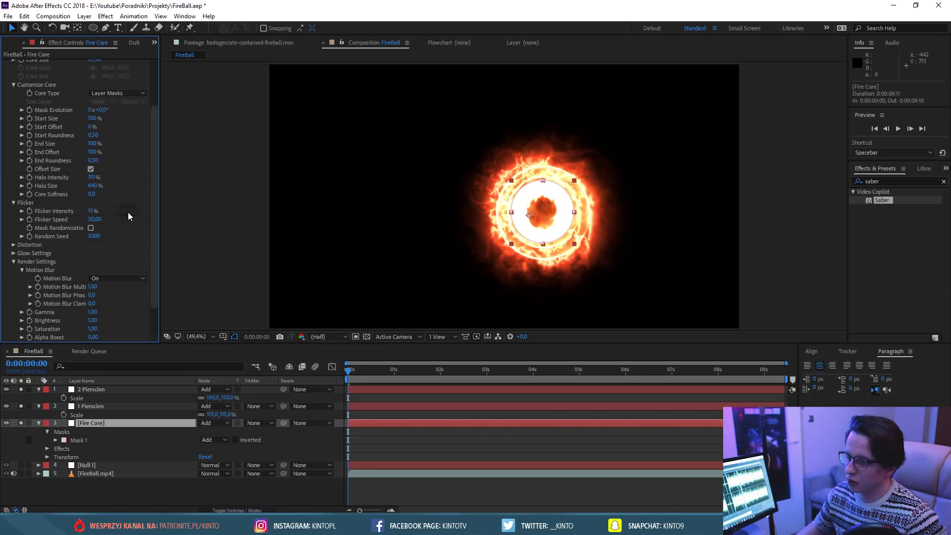
Set the 1 Pierscien ring's Saber flicker intensity to 150%.
click(90, 407)
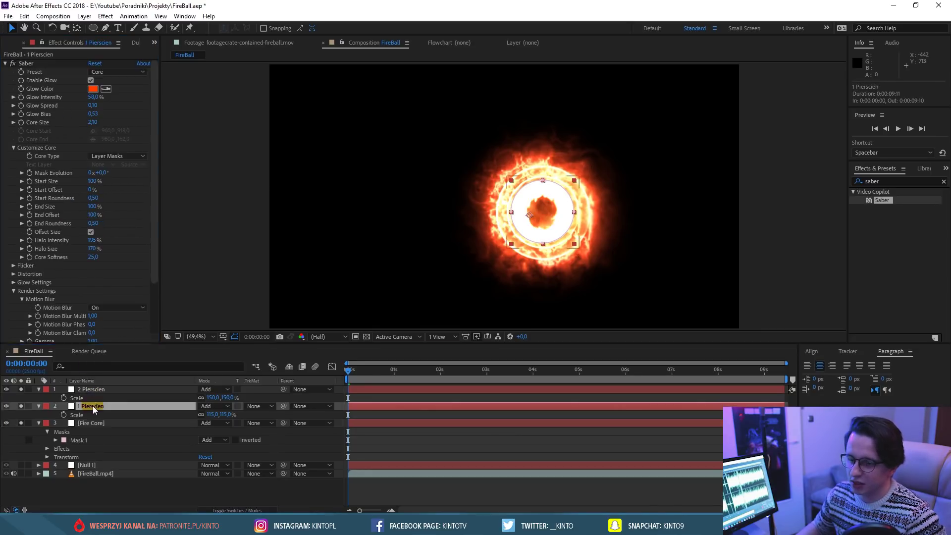
scroll(131, 257, down, 3)
click(13, 203)
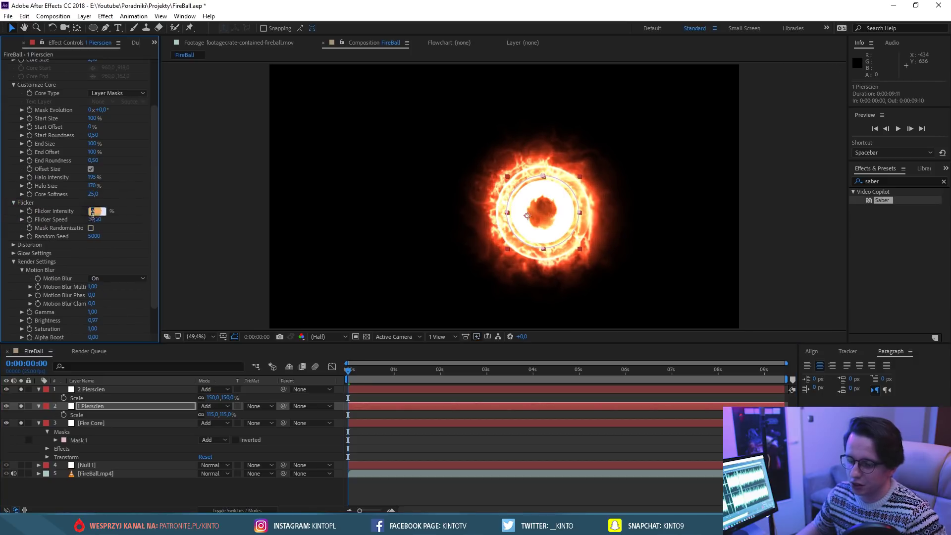
click(93, 212)
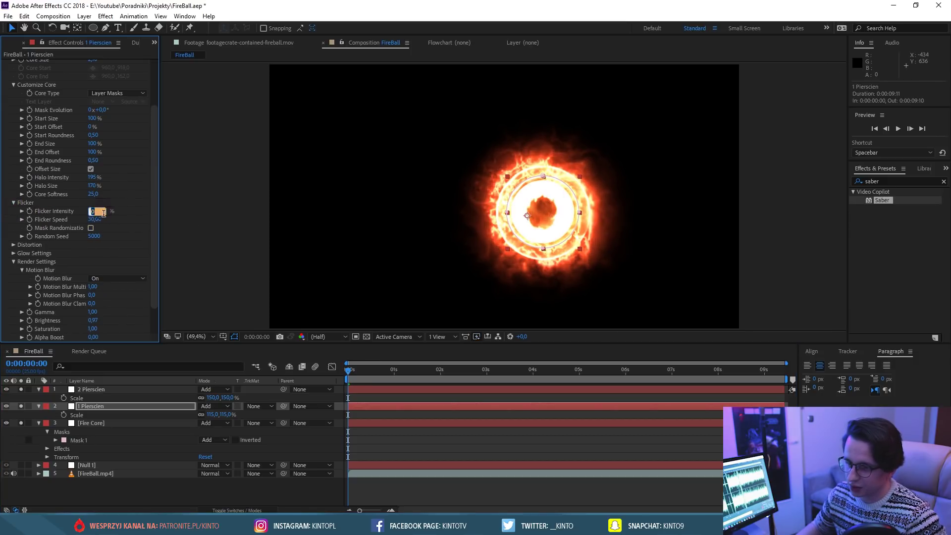
text(20)
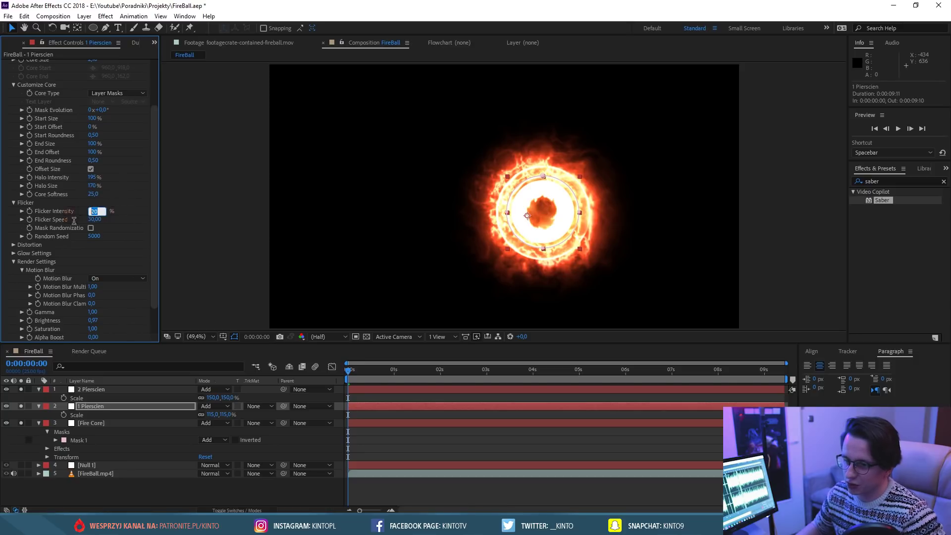
key(Return)
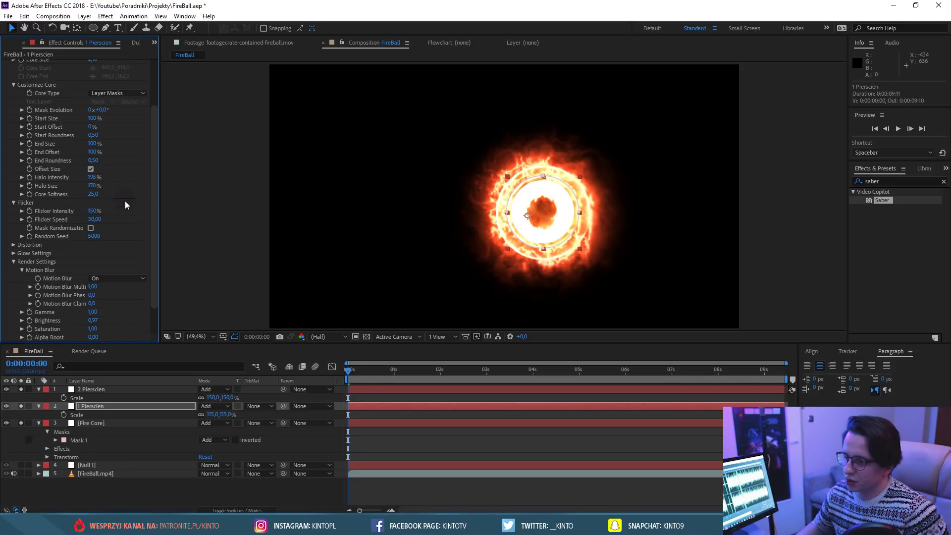
Set the 2 Pierscien ring's flicker intensity to 125% and preview the flickering orb.
click(85, 389)
scroll(115, 260, down, 2)
click(13, 203)
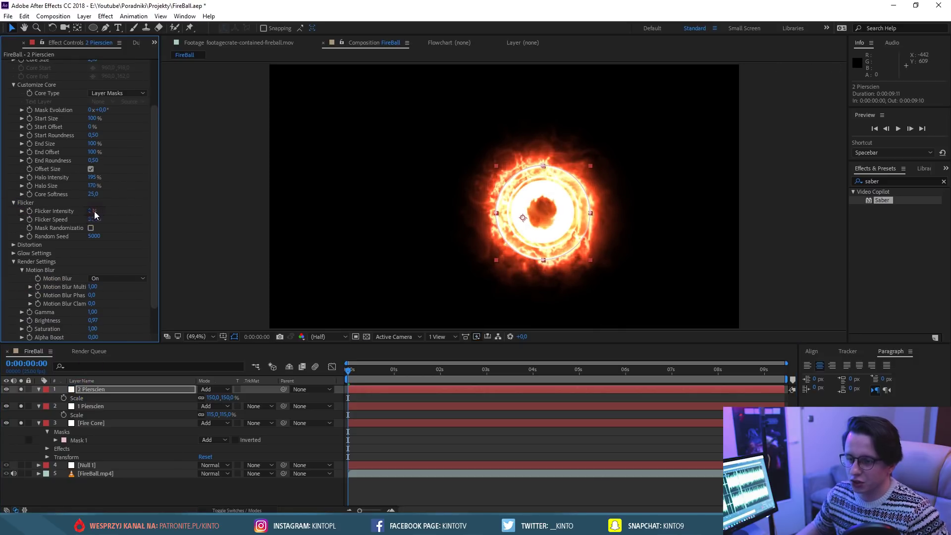
text(125)
key(Return)
click(363, 370)
key(space)
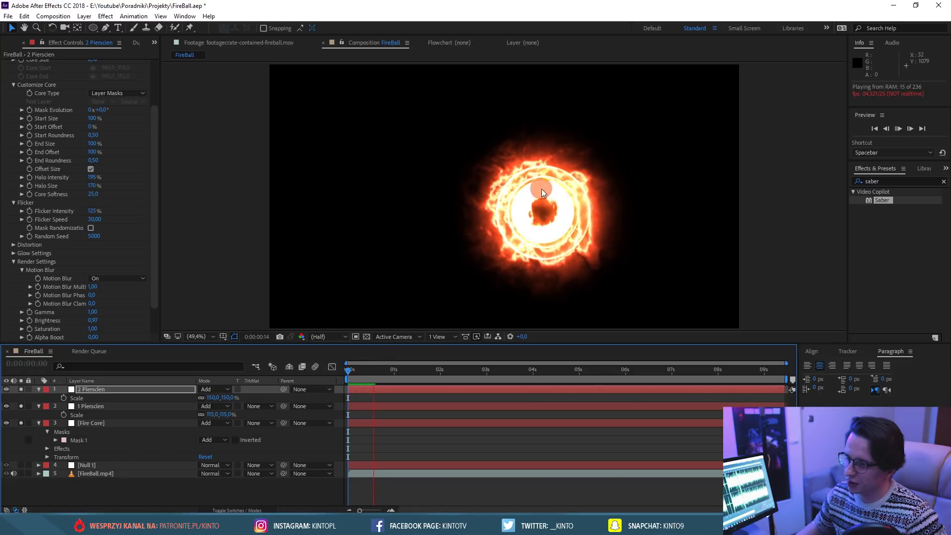
Stop the preview and turn off Solo on both Pierscien ring layers.
key(space)
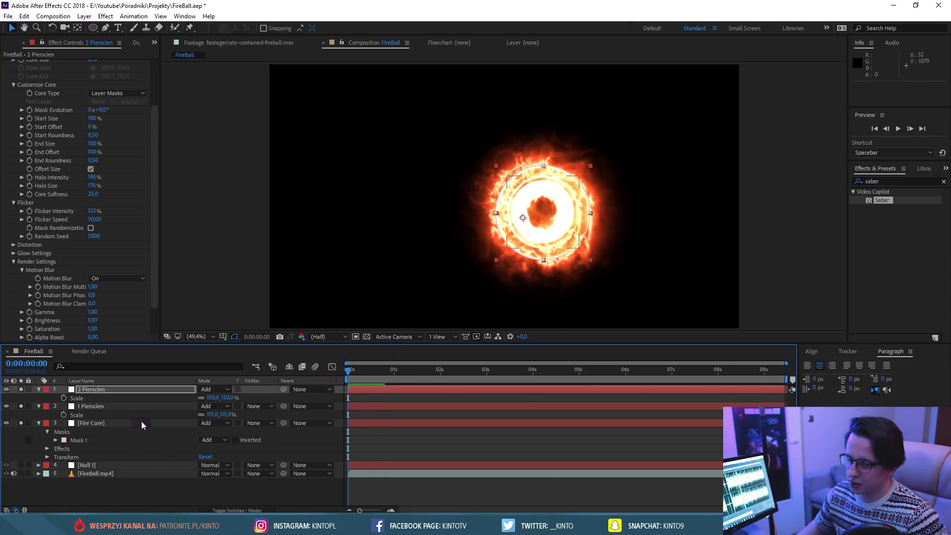
click(20, 406)
click(20, 390)
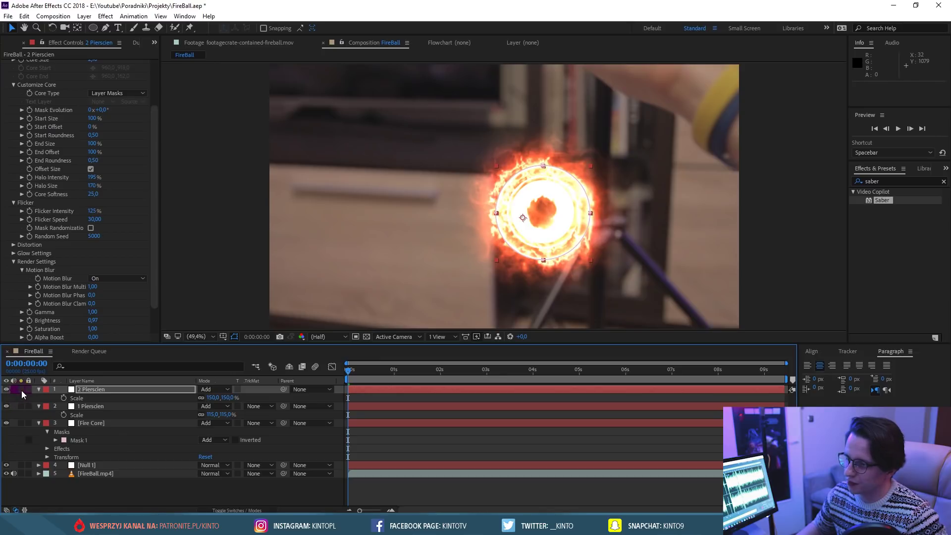
Jump to 0:00:01:14 where the hand is open and select the ring in the viewer.
click(45, 365)
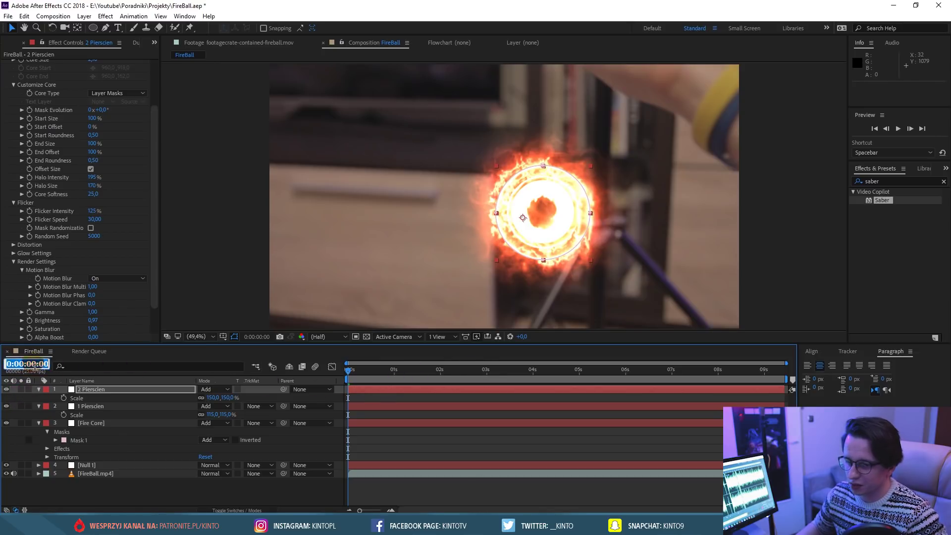
text(100)
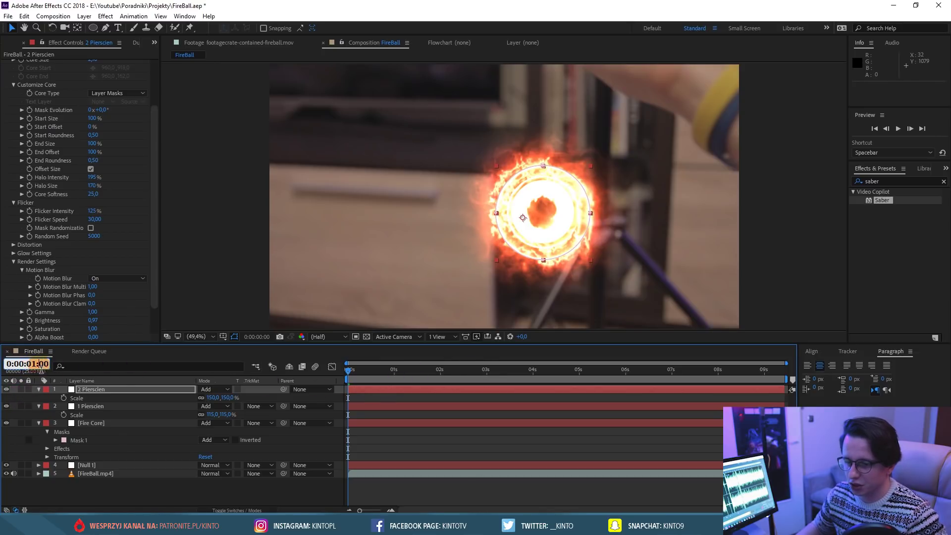
key(BackSpace)
key(BackSpace)
text(14)
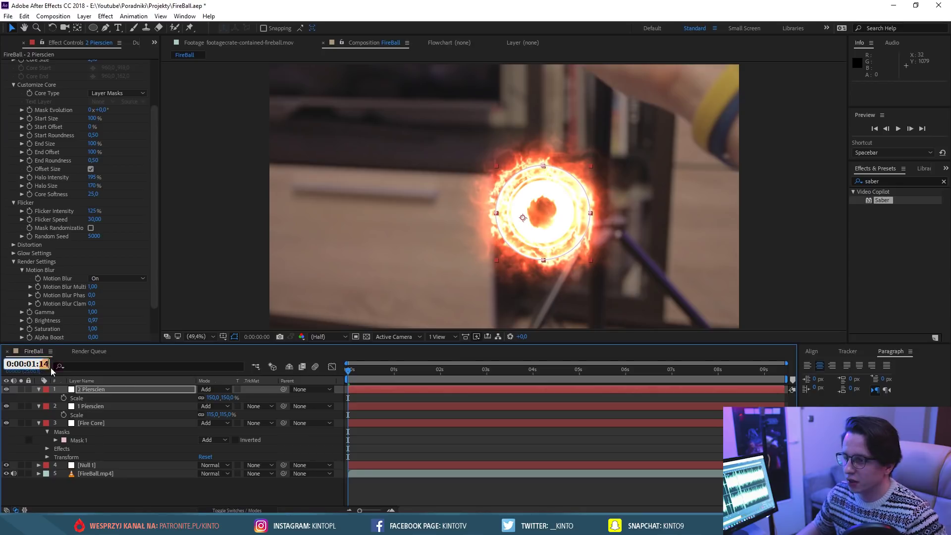
key(Return)
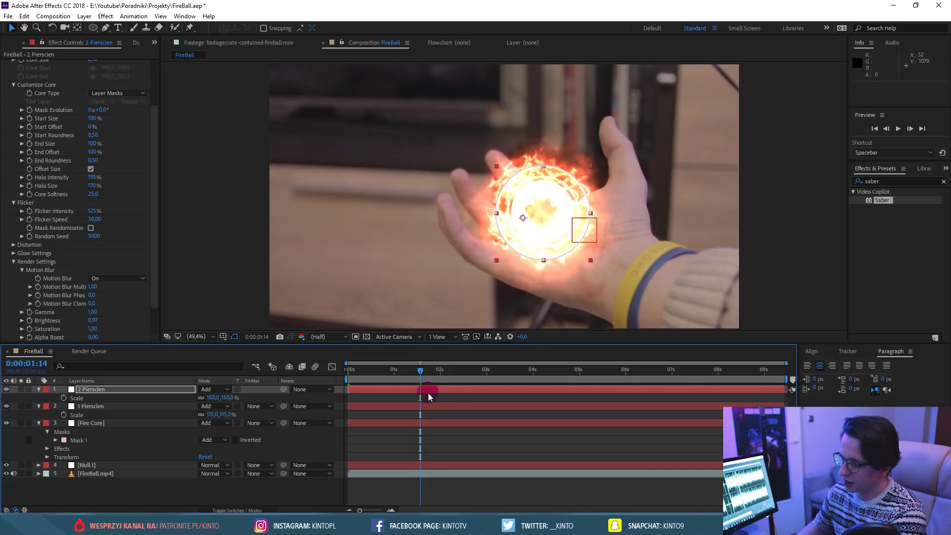
click(555, 204)
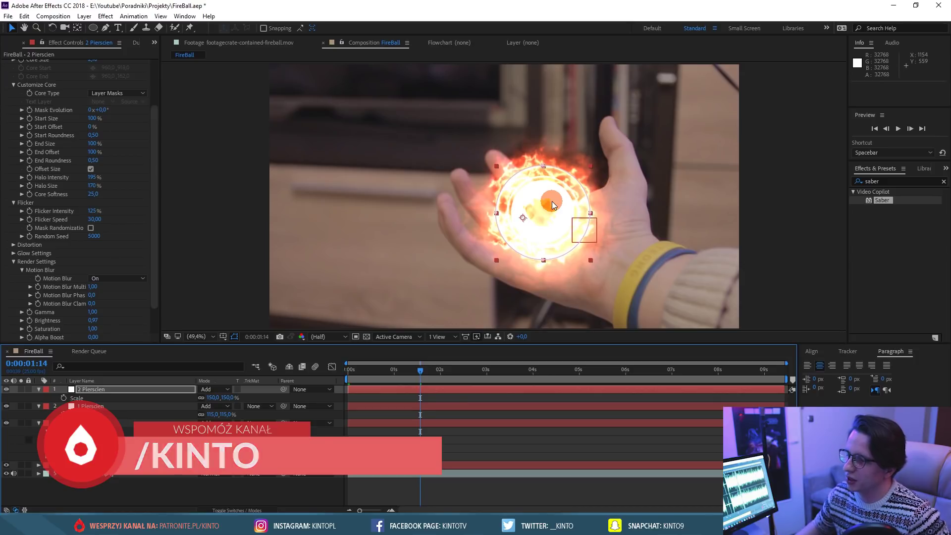
click(589, 167)
click(449, 481)
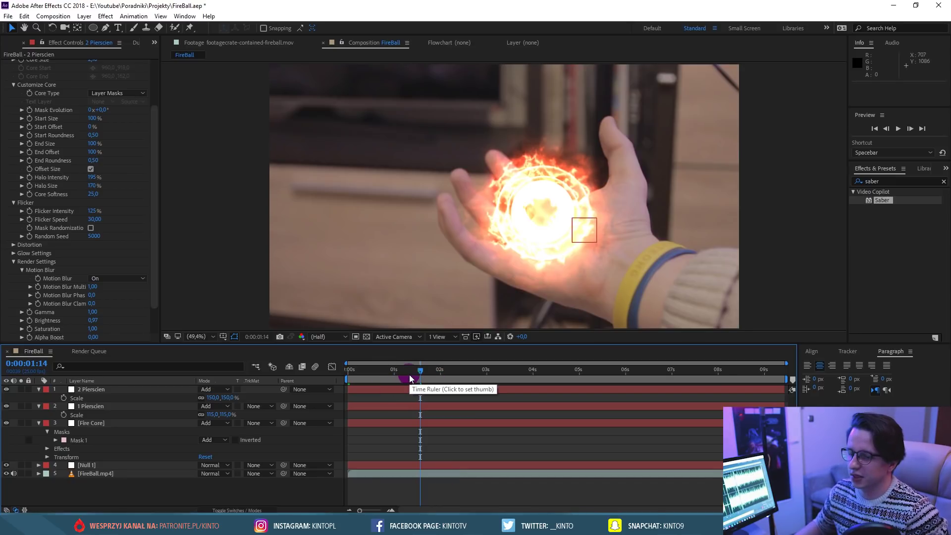
Pick-whip both Pierscien rings to Fire Core and Fire Core to Null 1, then scrub to verify.
click(101, 405)
ctrl+click(93, 388)
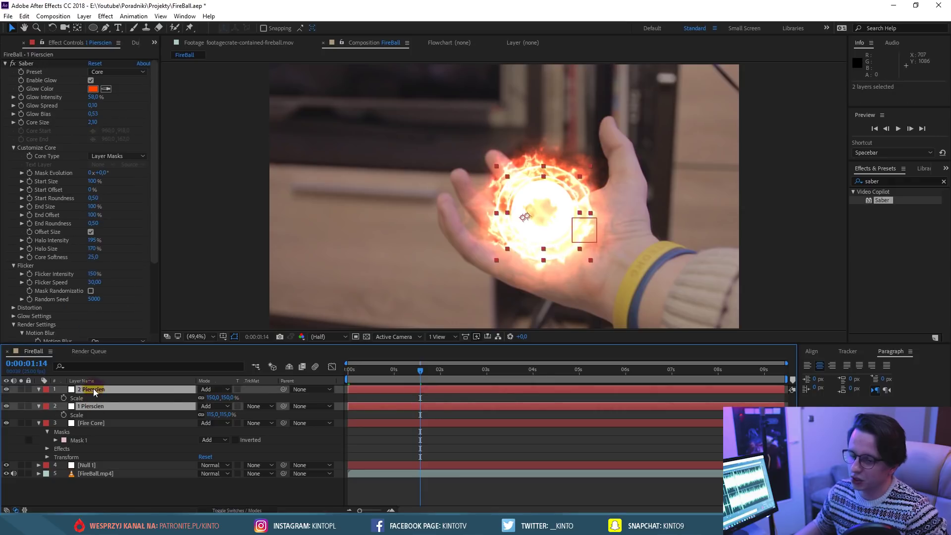
drag(284, 390, 98, 424)
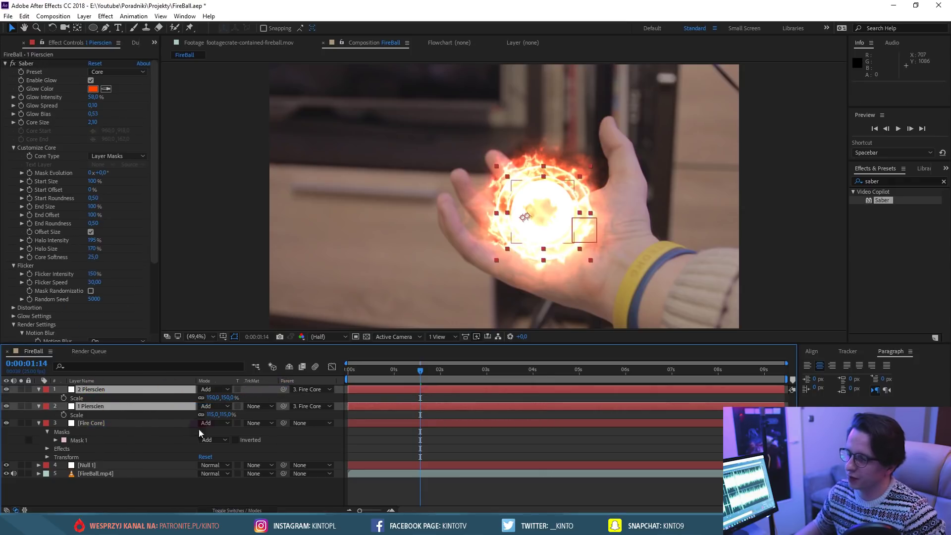
click(90, 423)
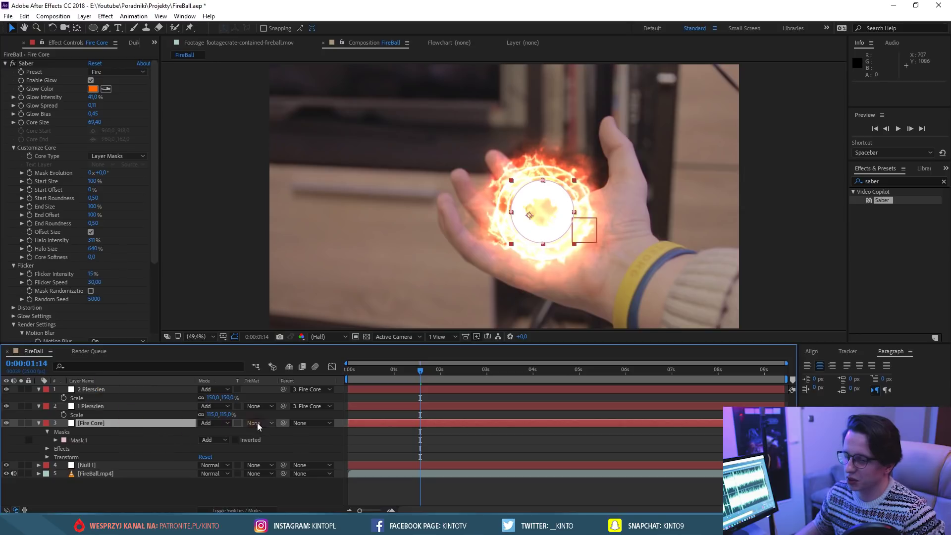
drag(284, 423, 85, 465)
click(411, 485)
mouse_move(429, 375)
mouse_down()
mouse_move(751, 355)
mouse_move(342, 367)
mouse_move(358, 367)
mouse_up()
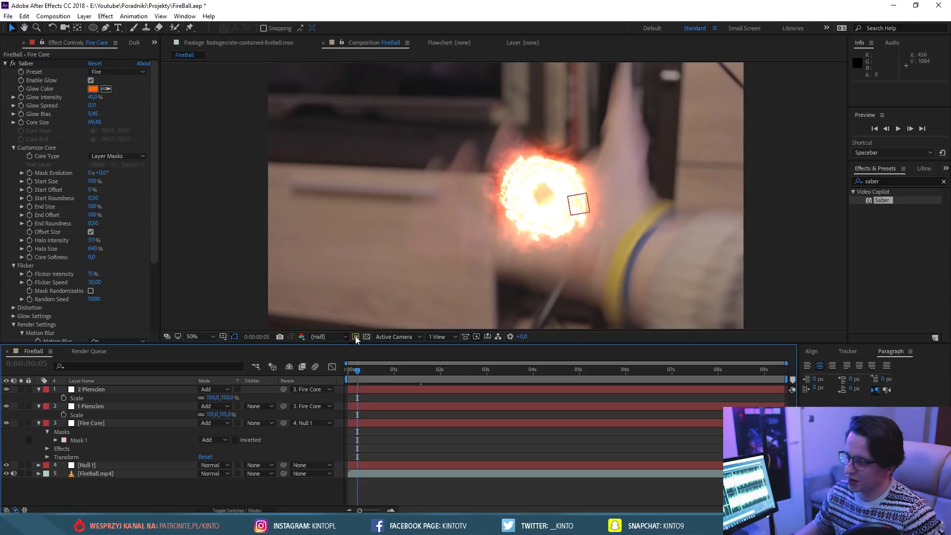
scroll(487, 252, up, 3)
scroll(513, 254, down, 2)
click(24, 28)
key(v)
scroll(500, 160, up, 1)
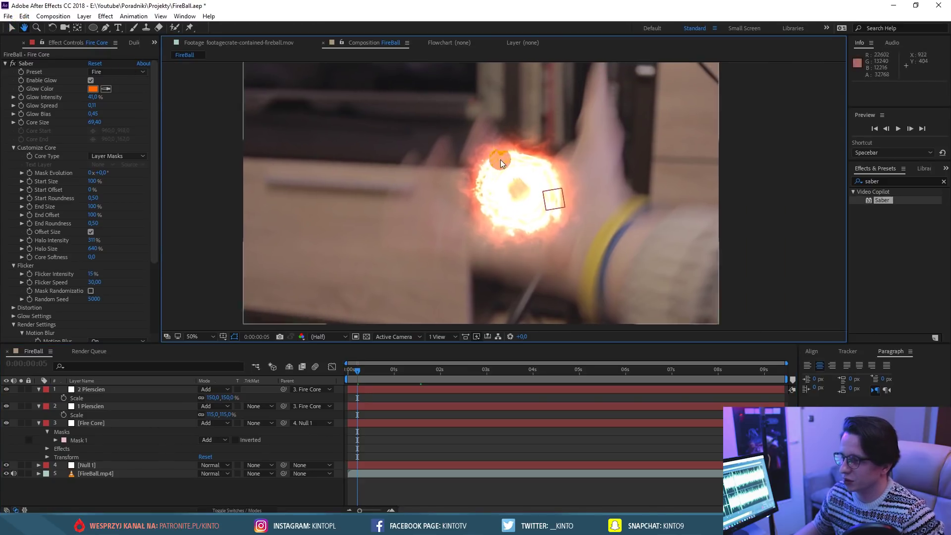
scroll(543, 163, up, 1)
click(522, 176)
click(201, 337)
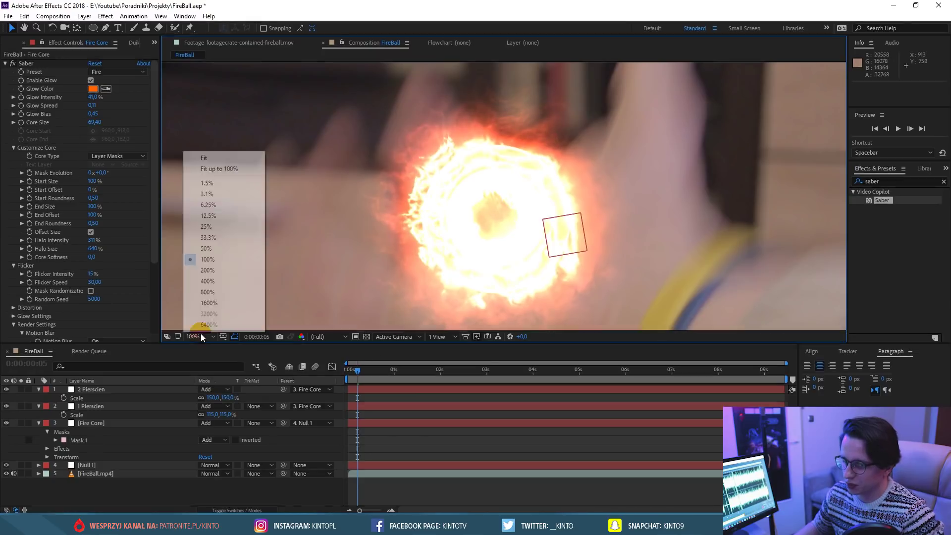
click(206, 249)
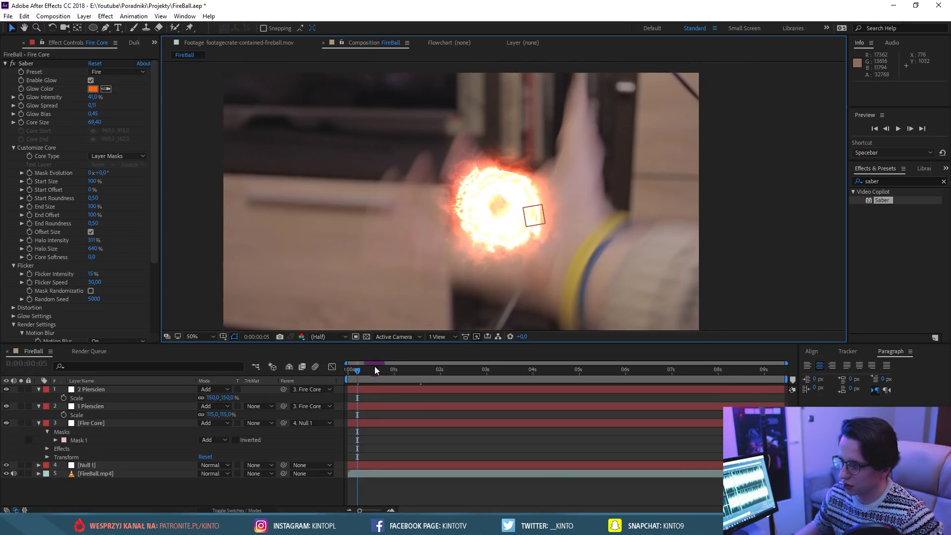
drag(358, 371, 359, 371)
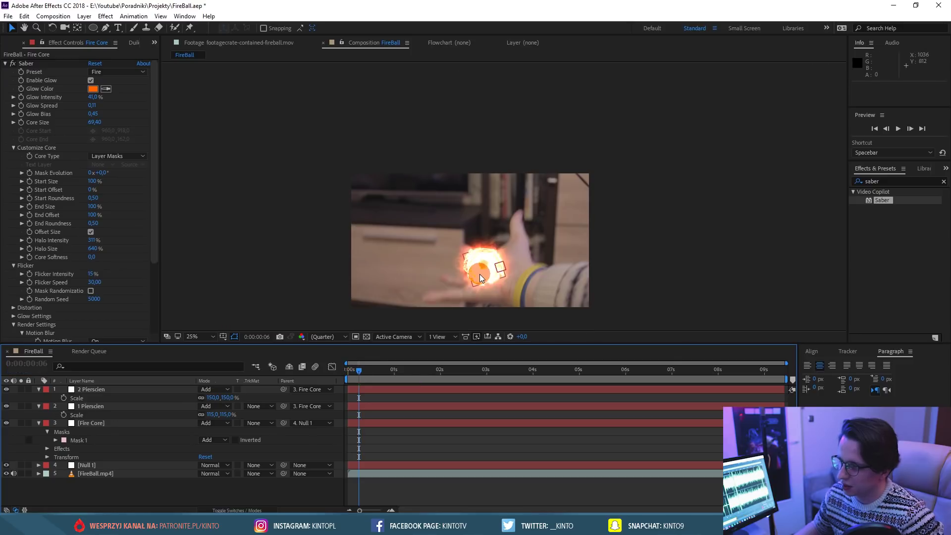
drag(358, 370, 358, 372)
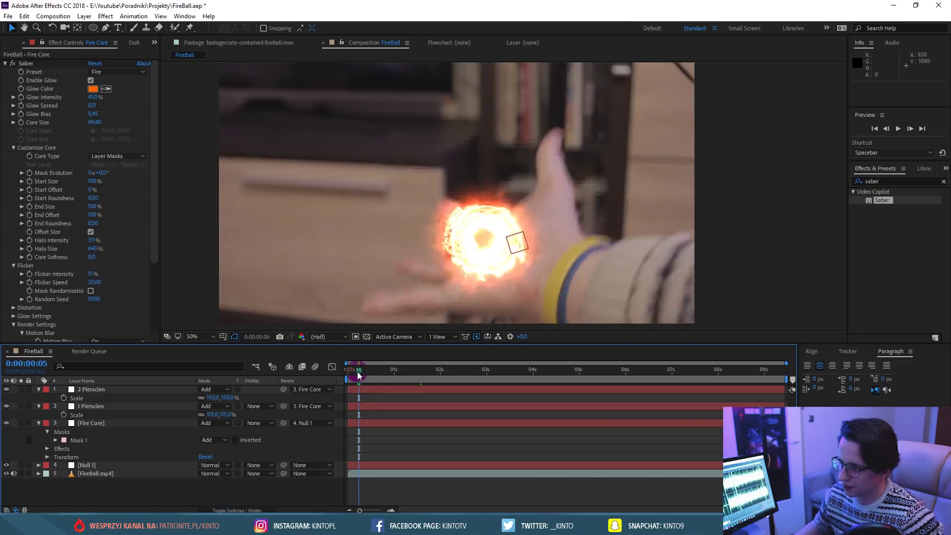
Move the Fire Core orb up-left onto the palm in the viewer.
click(102, 421)
drag(490, 241, 482, 228)
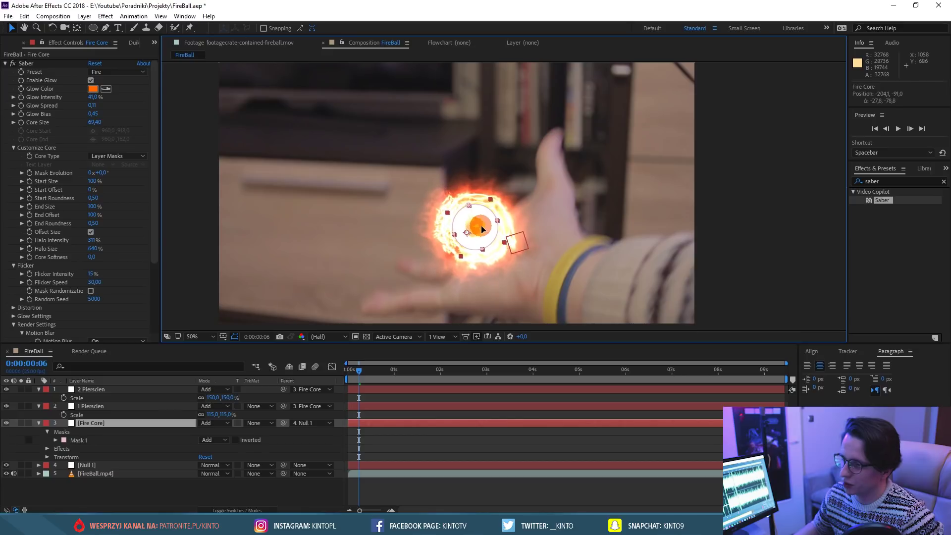
key(Return)
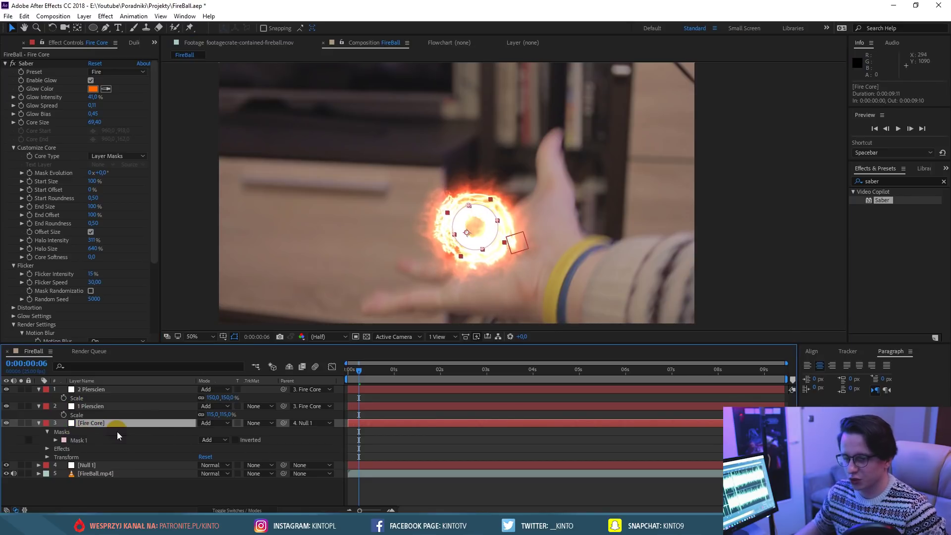
Set Position and Scale keyframes for Fire Core at frame 6, then select Null 1.
key(s)
key(shift+p)
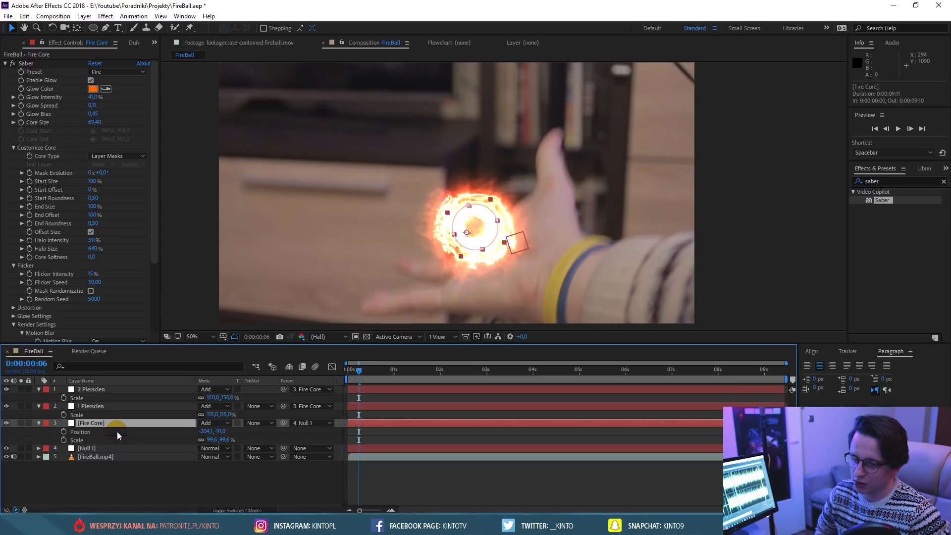
click(75, 435)
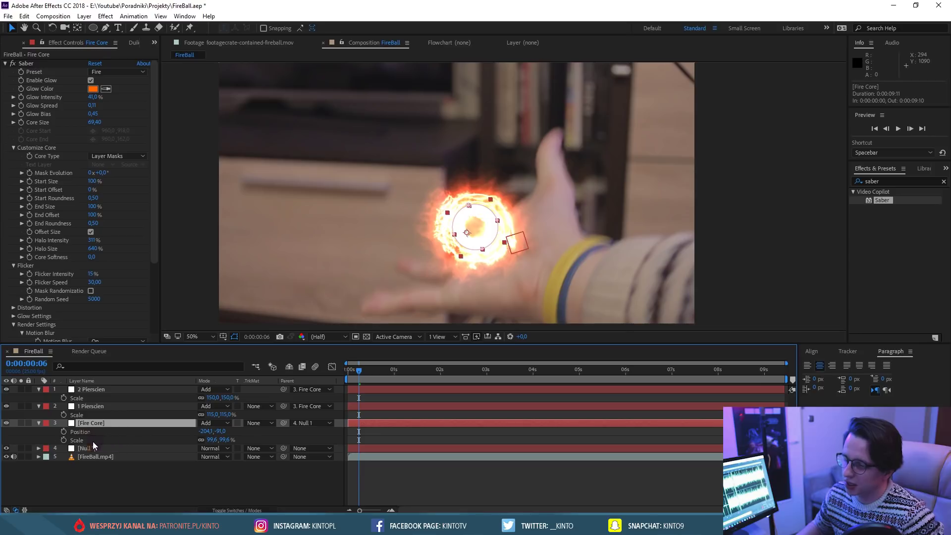
click(64, 433)
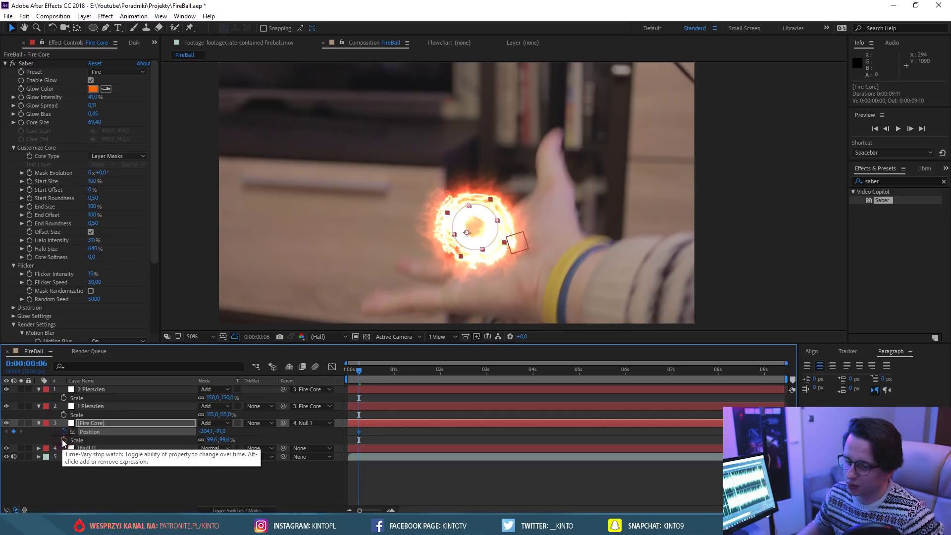
click(62, 440)
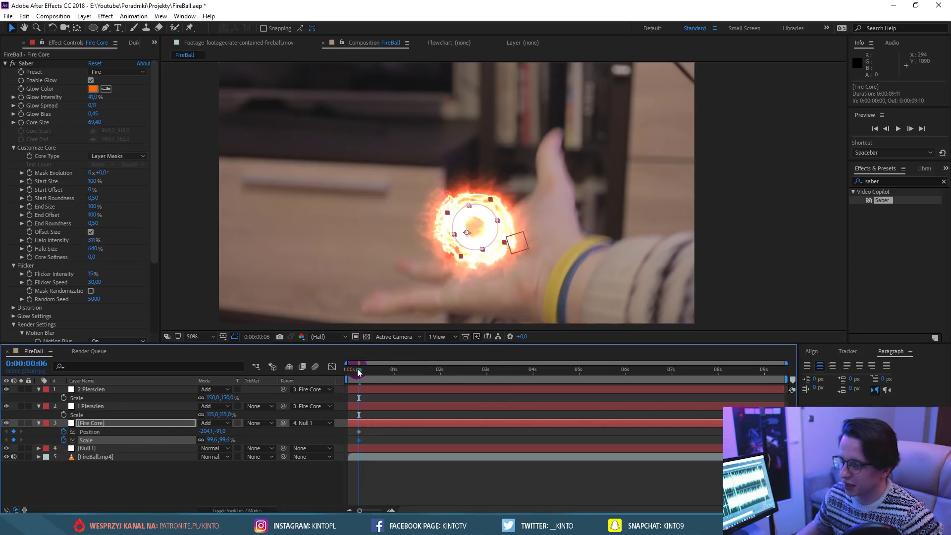
click(93, 449)
Zoom the timeline to single frames and set Fire Core Scale to 0% at frame 2.
key(u)
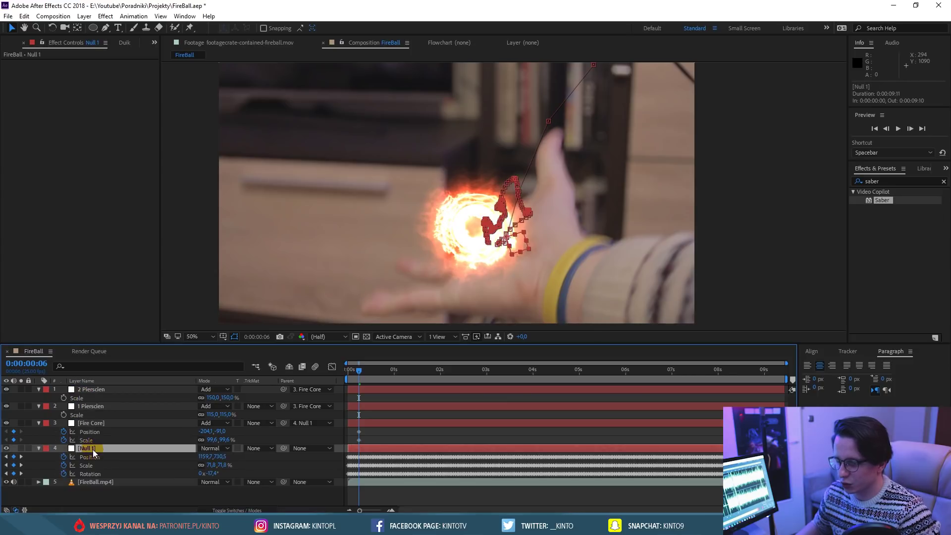
key(;)
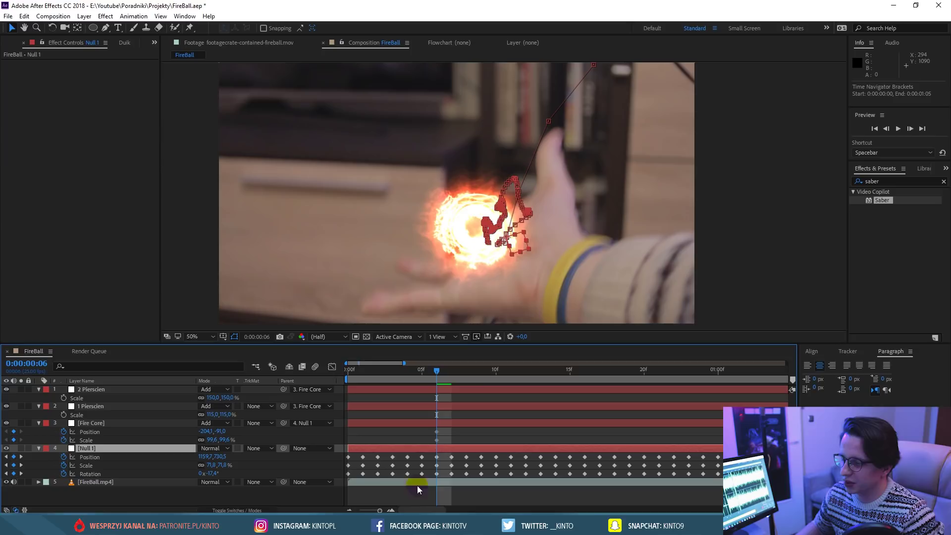
click(420, 454)
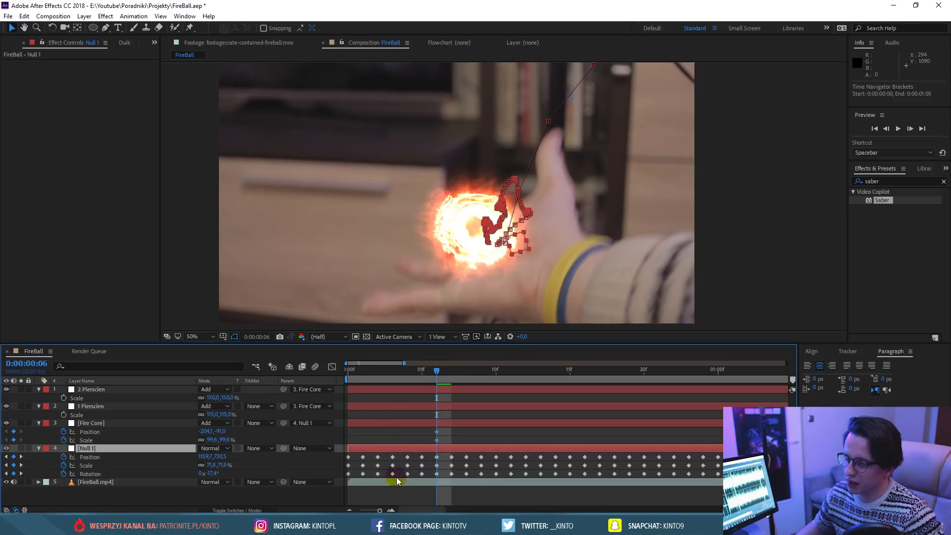
drag(437, 370, 379, 362)
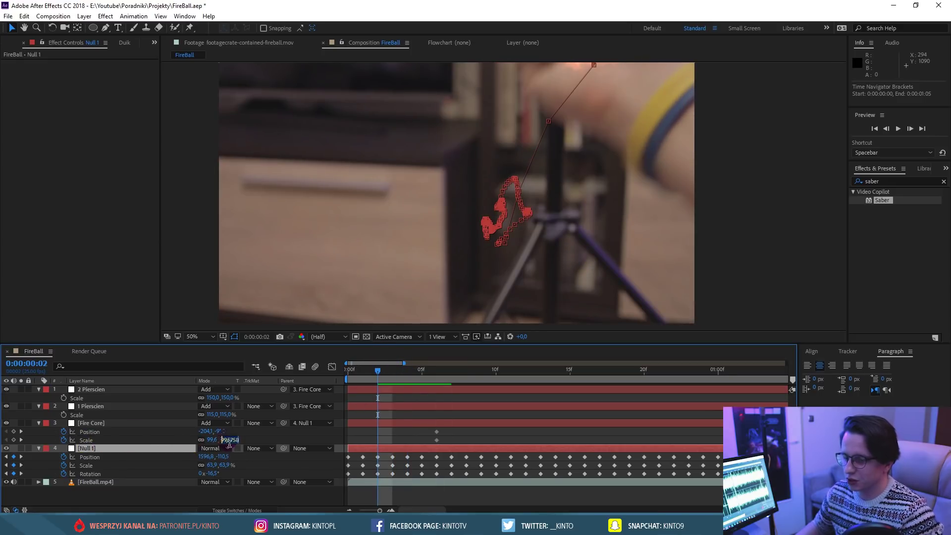
click(229, 439)
text(0)
key(Return)
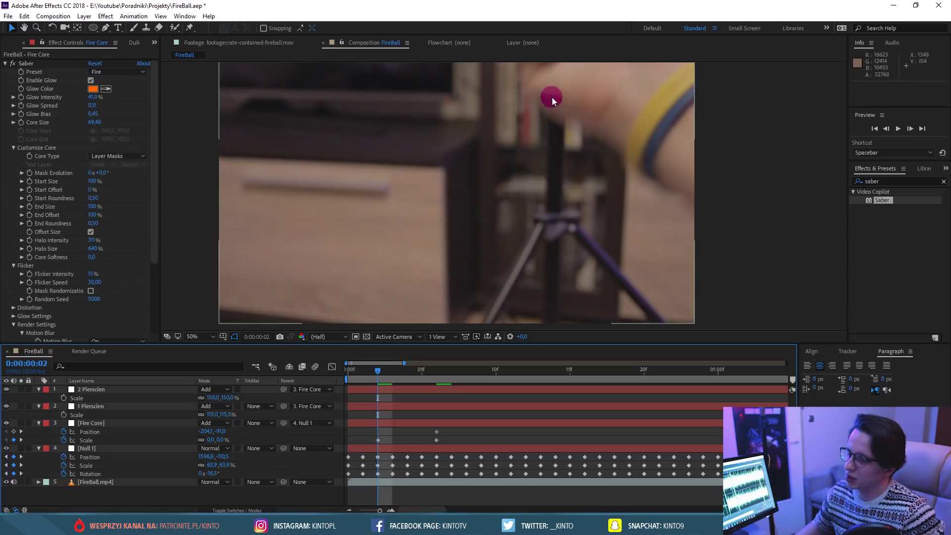
Preview the grow-in and move the full-size Scale keyframes to frame 7.
key(space)
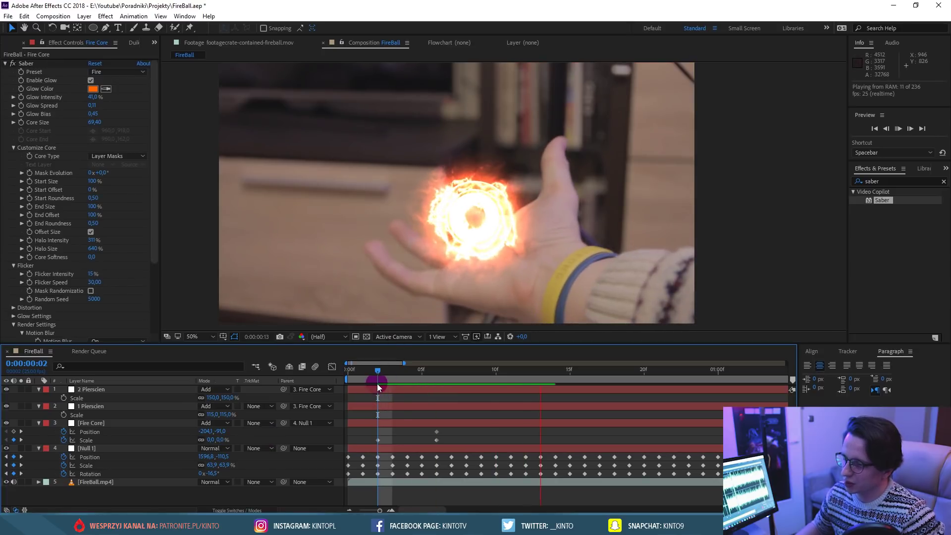
click(378, 370)
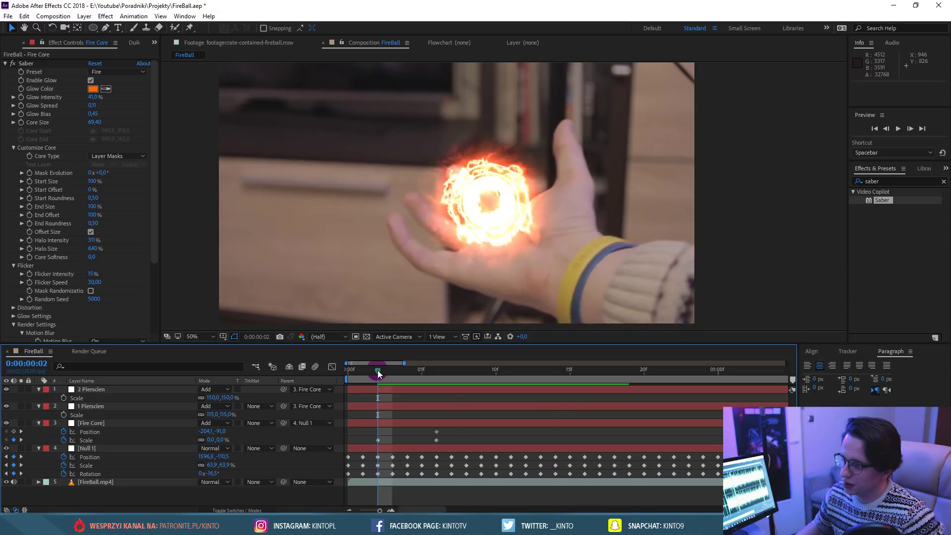
drag(378, 370, 436, 372)
mouse_move(449, 434)
mouse_down()
mouse_move(436, 432)
mouse_move(466, 432)
mouse_up()
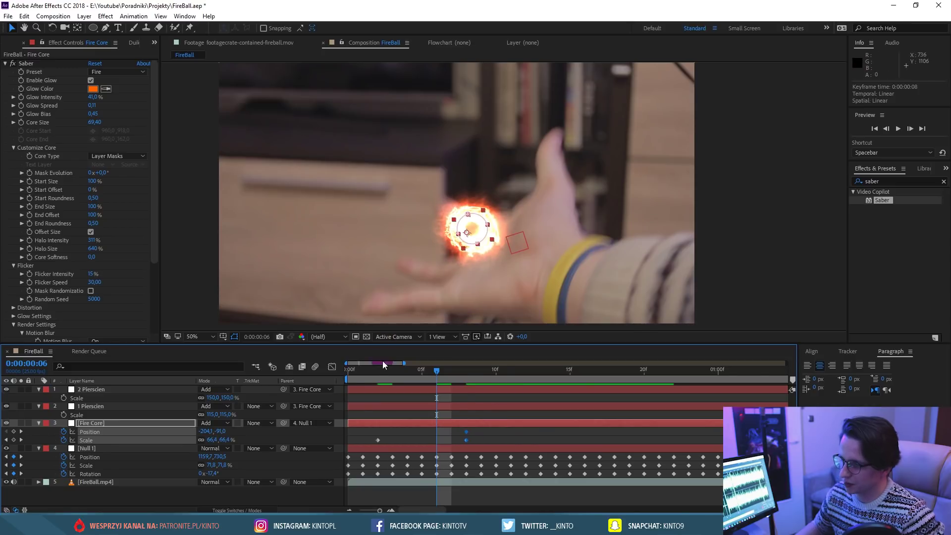
click(370, 373)
key(space)
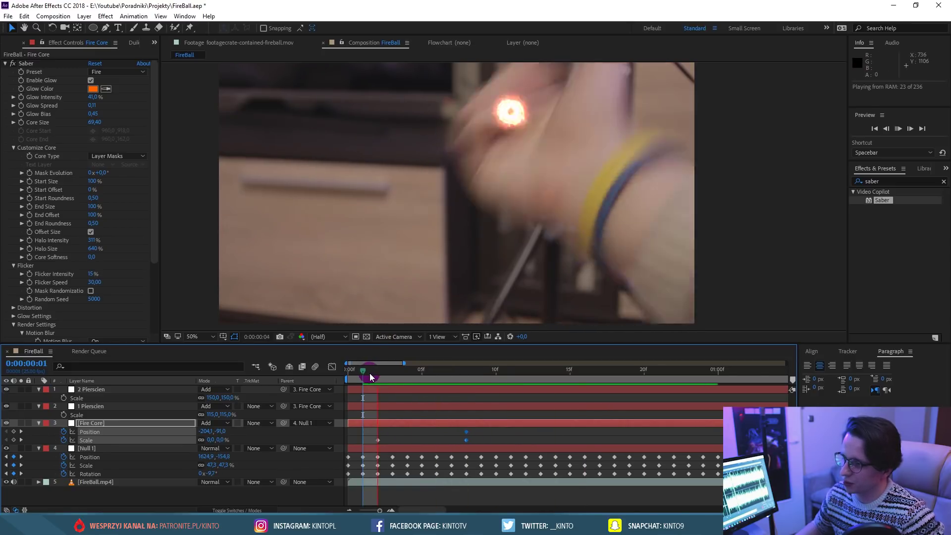
click(433, 380)
mouse_move(434, 379)
mouse_down()
mouse_move(460, 406)
mouse_move(466, 432)
mouse_up()
RAM-preview the grow-in, then the full 10-second clip up to about 8 seconds.
click(367, 373)
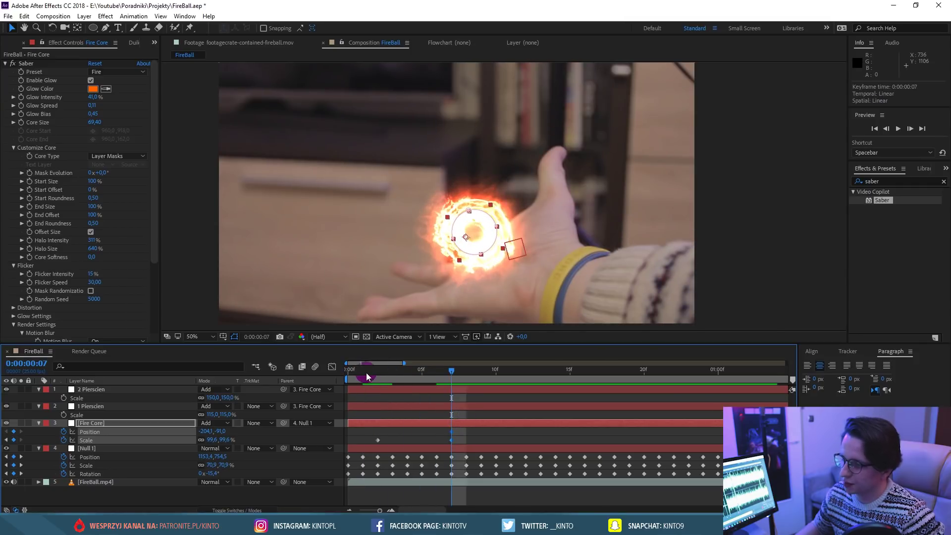
key(space)
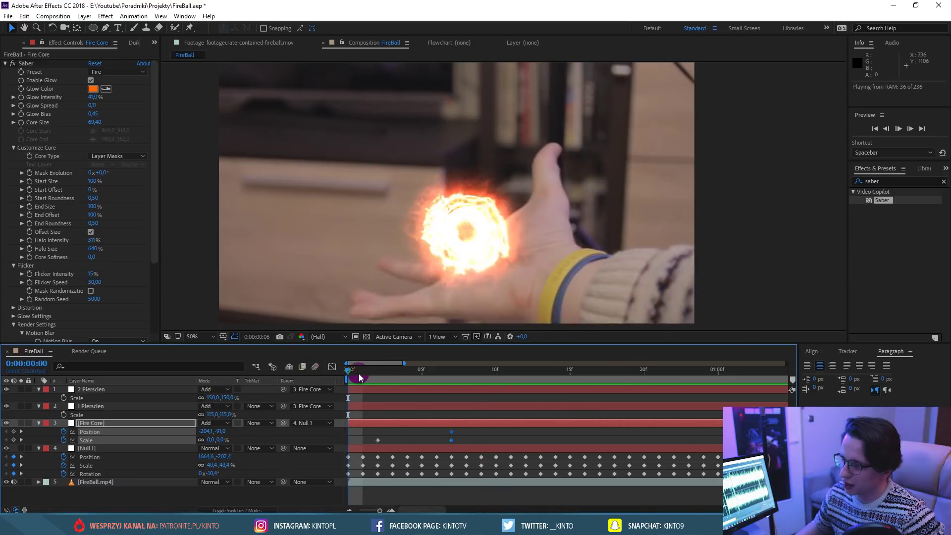
click(363, 377)
key(space)
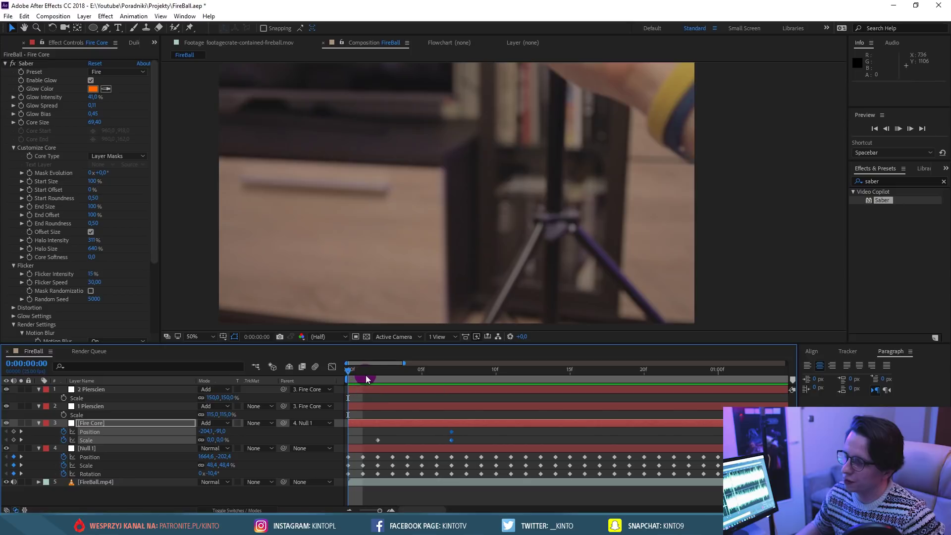
drag(361, 374, 391, 374)
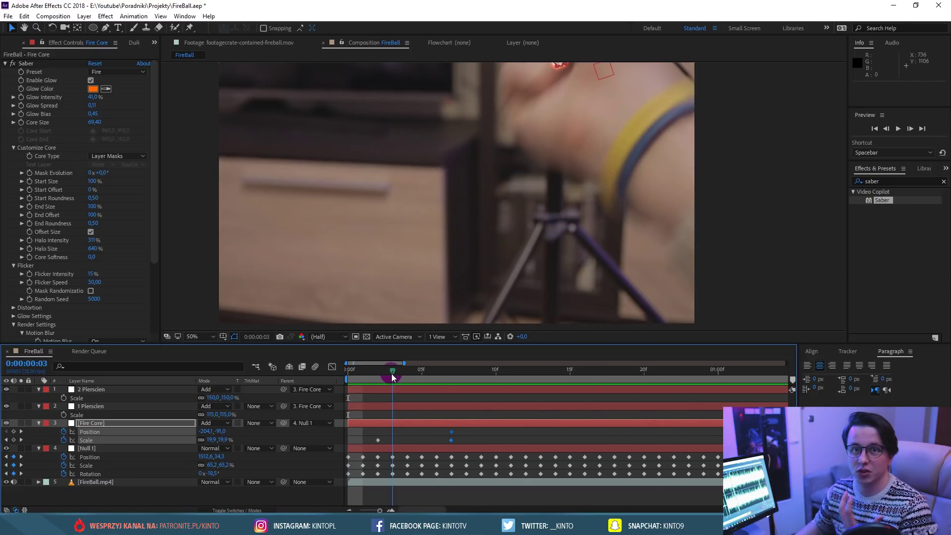
key(space)
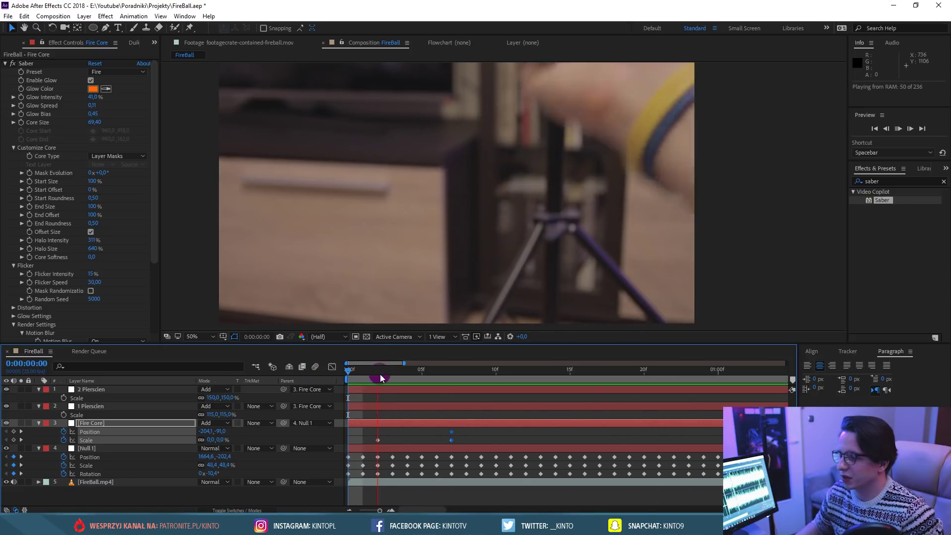
drag(359, 374, 360, 376)
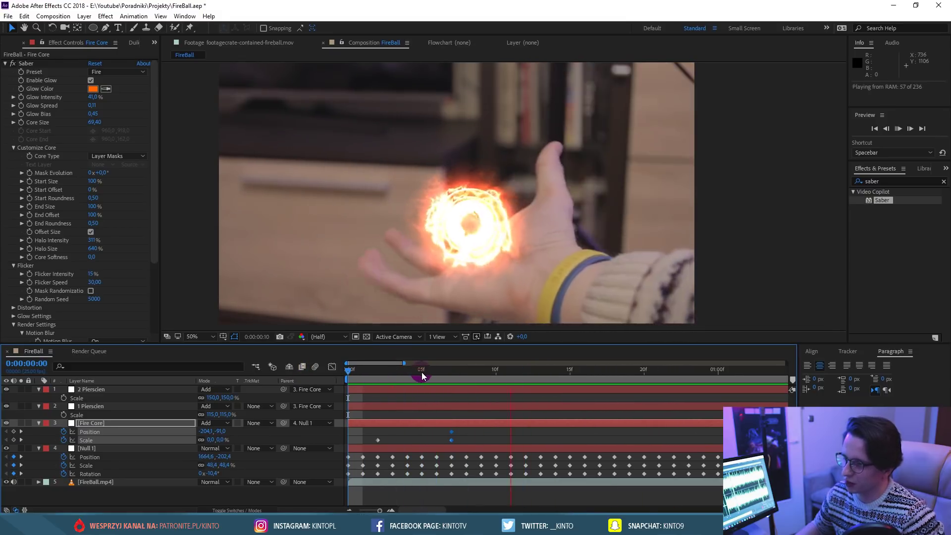
drag(385, 372, 476, 373)
click(372, 484)
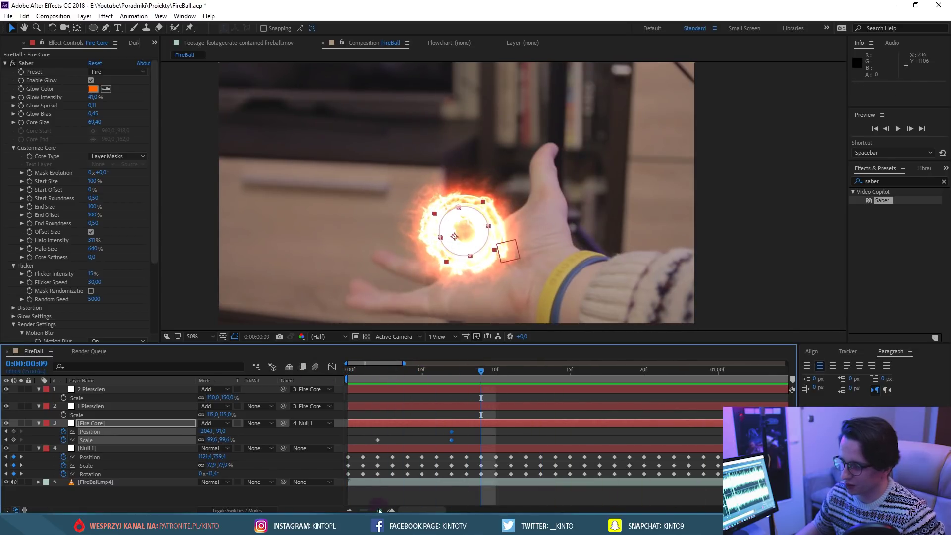
drag(380, 511, 360, 511)
key(space)
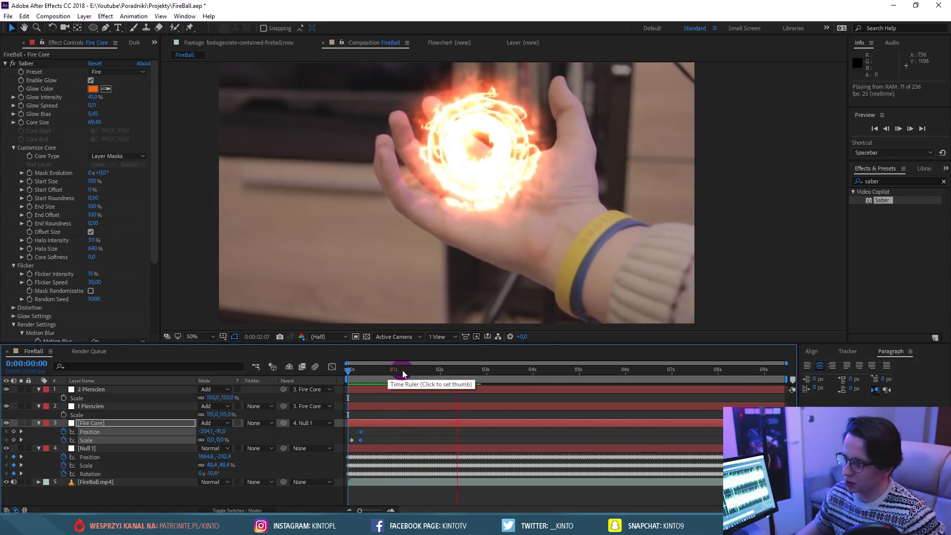
key(space)
key(space)
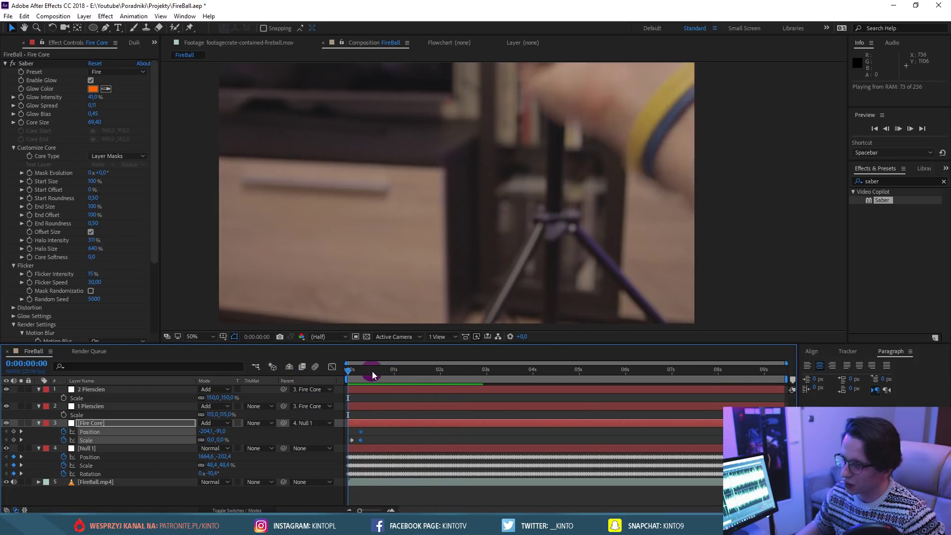
drag(563, 379, 763, 387)
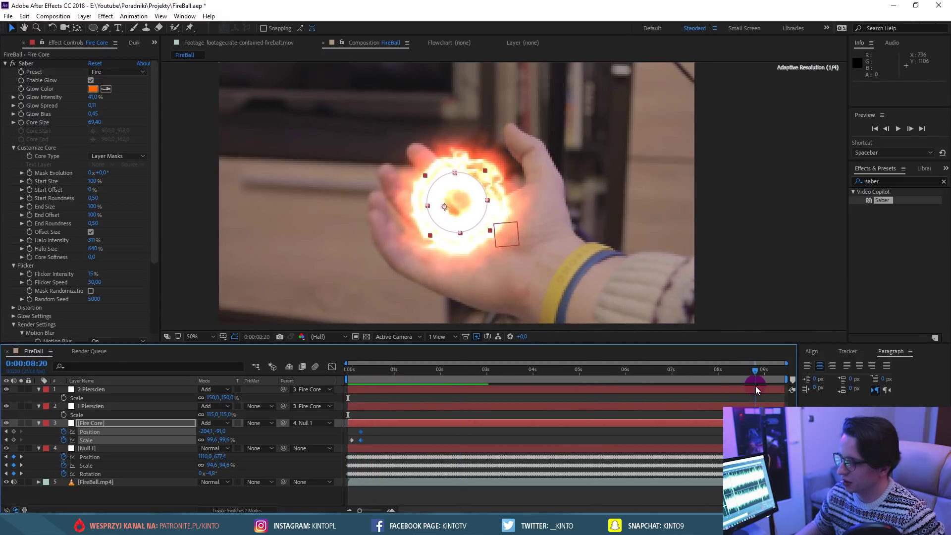
Keyframe Fire Core Scale at 08:20 and set Scale to 0 at 09:00.
key(equal)
key(equal)
key(equal)
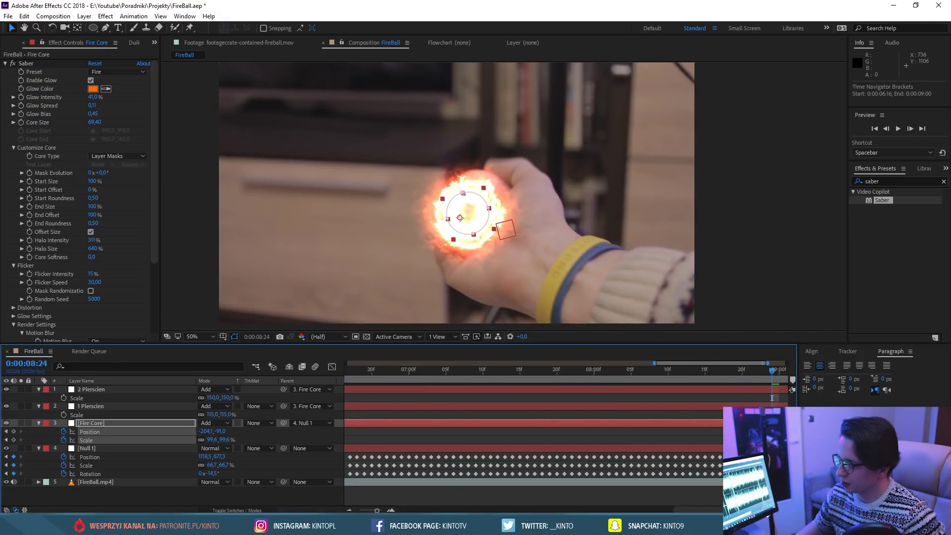
drag(691, 374, 665, 371)
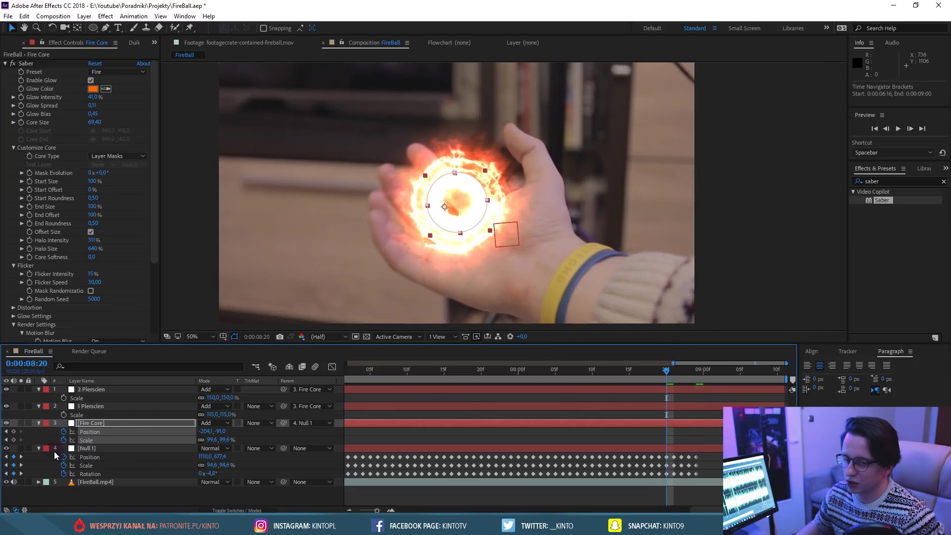
click(14, 440)
click(90, 423)
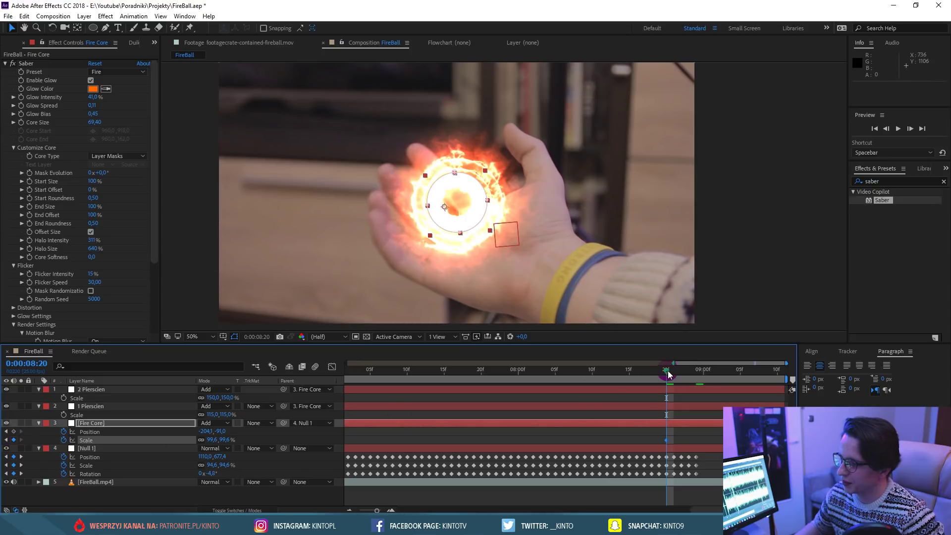
drag(668, 375, 706, 372)
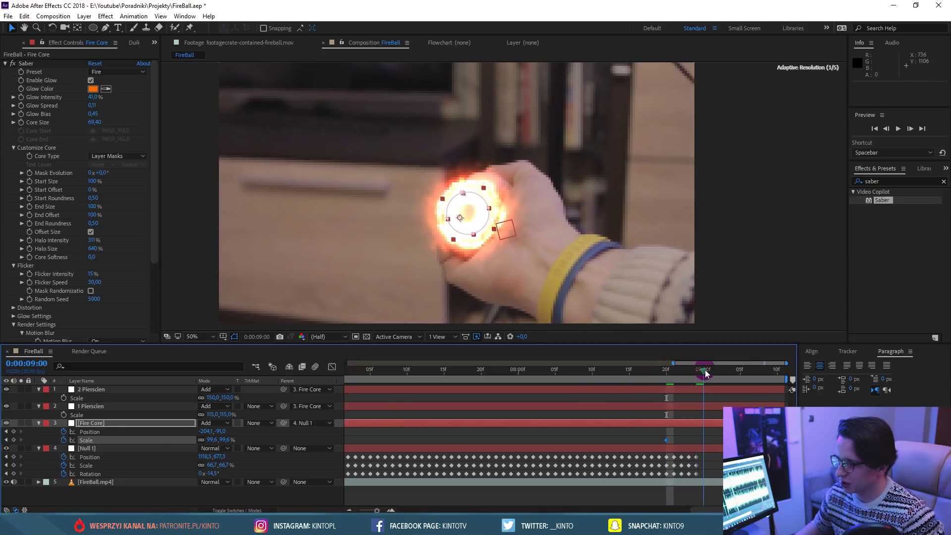
click(225, 440)
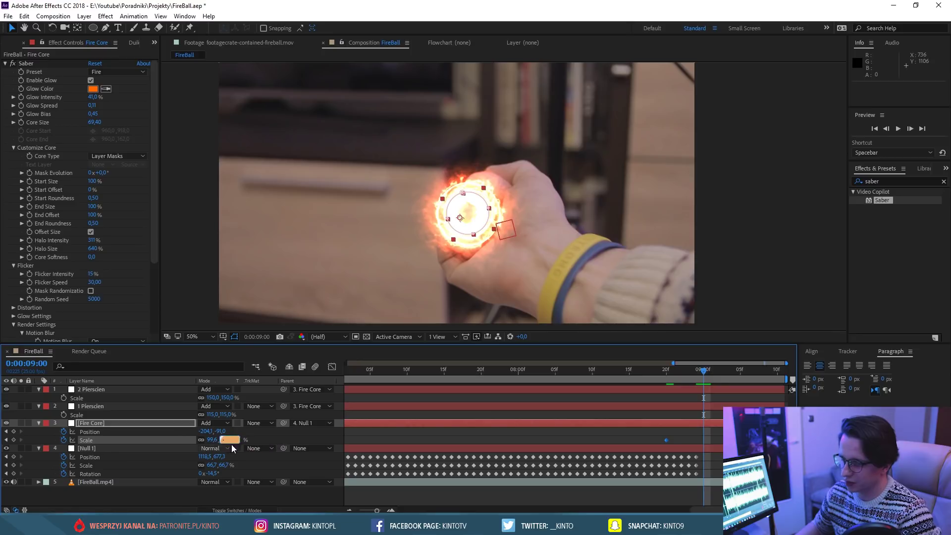
text(0)
key(Return)
Slide the zero-scale keyframe earlier to 08:23 so the shrink starts around 08:18.
mouse_move(711, 369)
mouse_down()
mouse_move(678, 370)
mouse_move(686, 369)
mouse_up()
click(704, 441)
drag(703, 441, 652, 441)
click(620, 373)
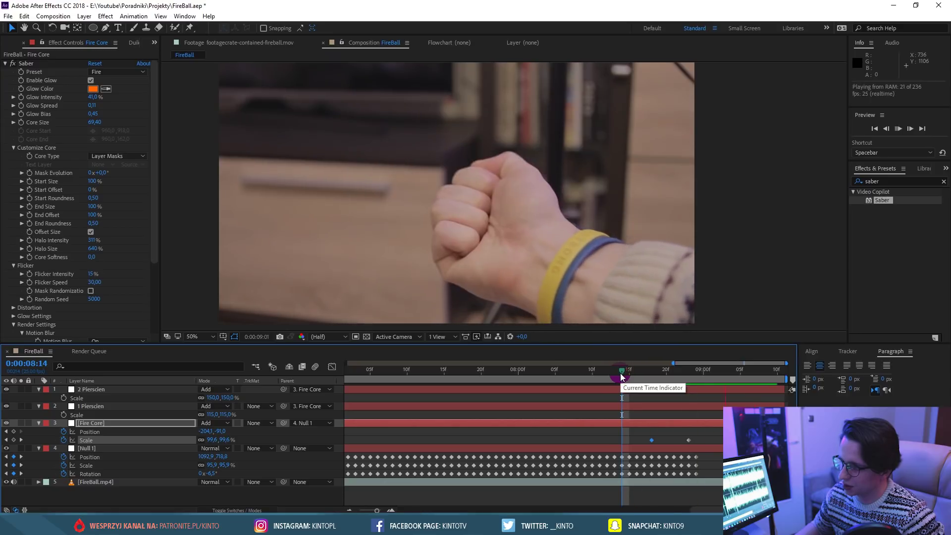
Add Fire Core Position keyframes at 08:19 and 08:21, moving the orb toward the fist.
drag(620, 373, 657, 378)
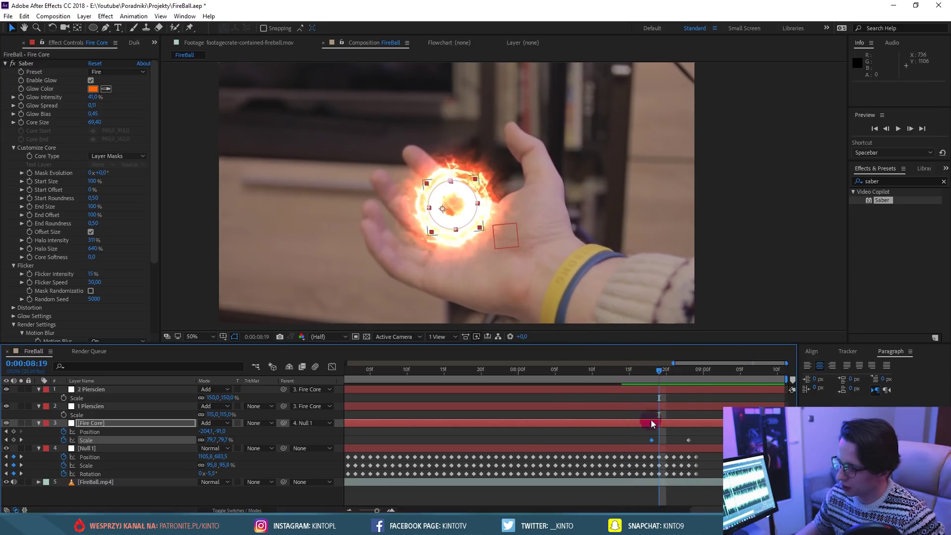
click(641, 376)
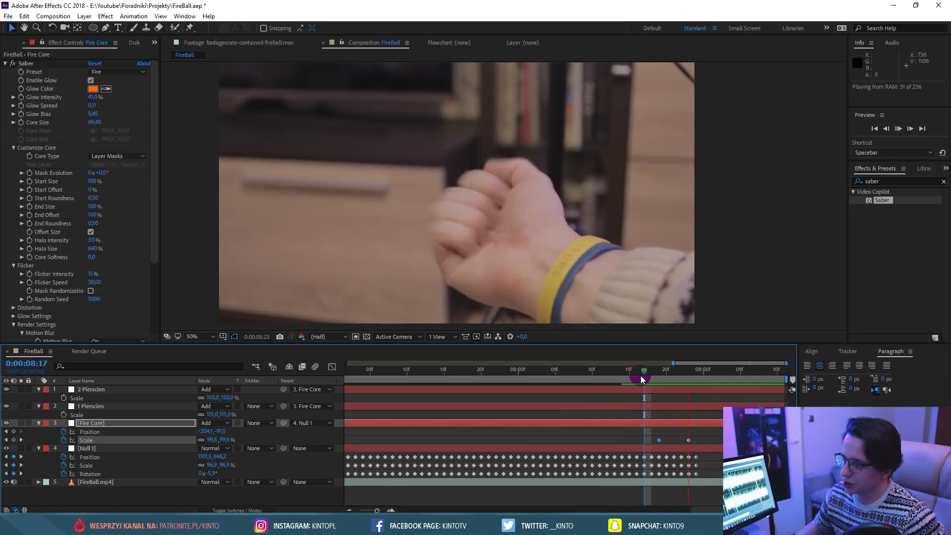
drag(642, 377, 674, 375)
click(14, 432)
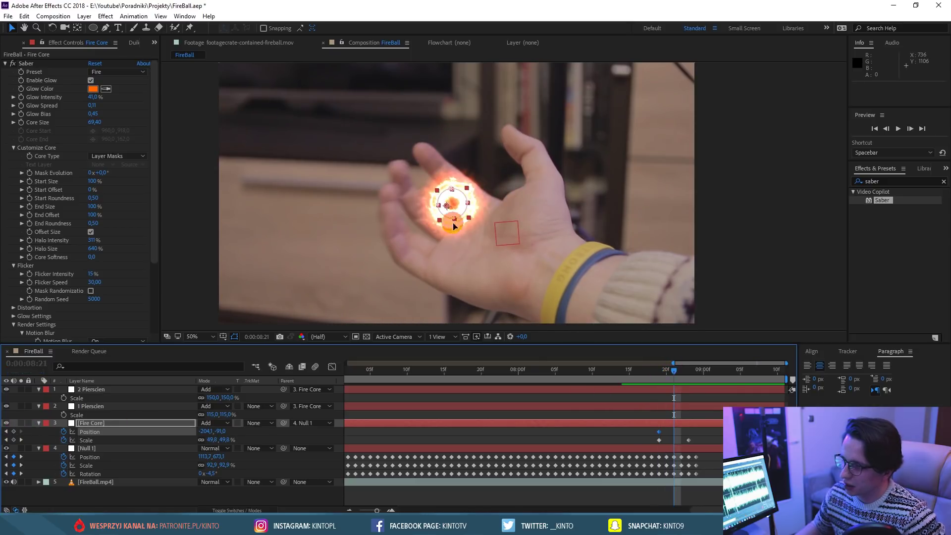
drag(457, 204, 469, 213)
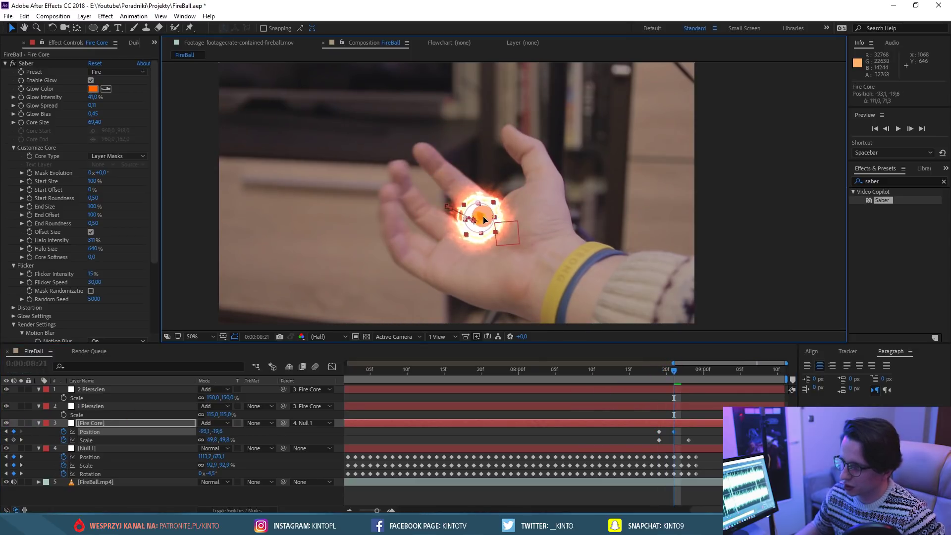
Apply Easy Ease (F9) to the shrink-out keyframes and preview the result.
click(672, 375)
drag(650, 378, 652, 377)
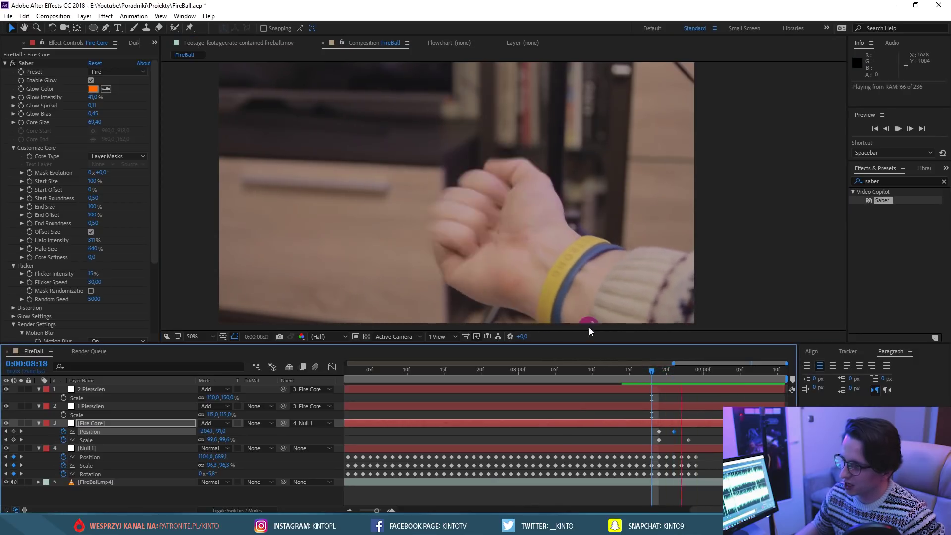
drag(651, 378, 644, 376)
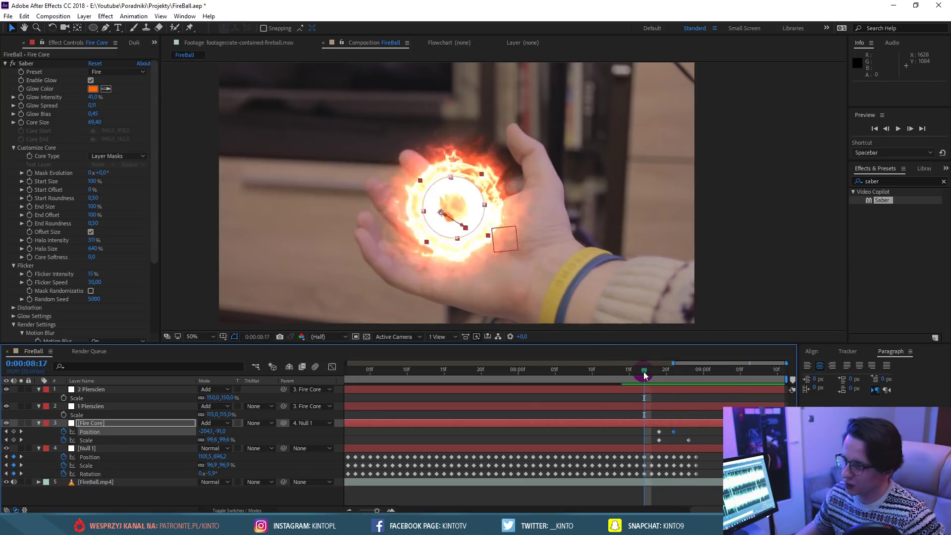
click(698, 441)
drag(698, 441, 648, 429)
key(F9)
click(620, 373)
key(space)
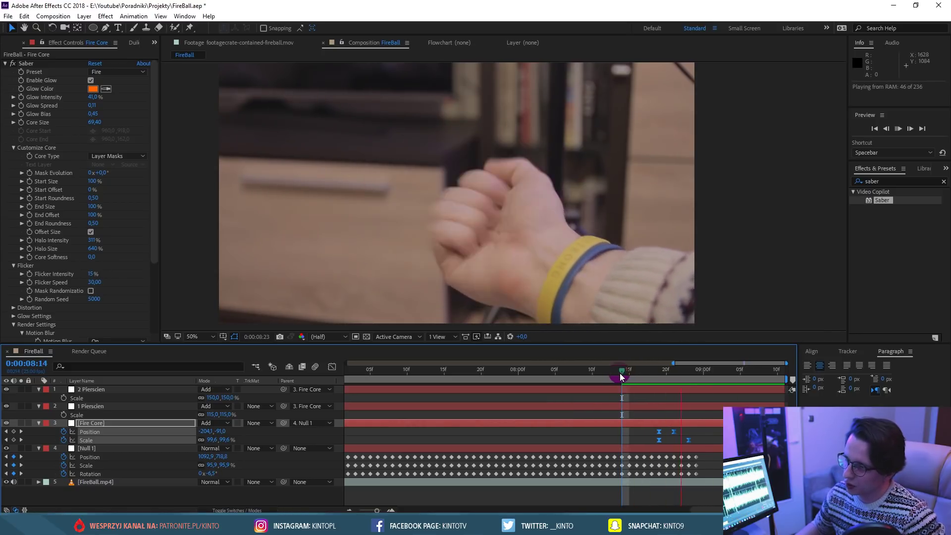
click(619, 377)
mouse_move(619, 376)
mouse_down()
mouse_move(685, 377)
mouse_move(605, 376)
mouse_up()
drag(674, 509, 370, 501)
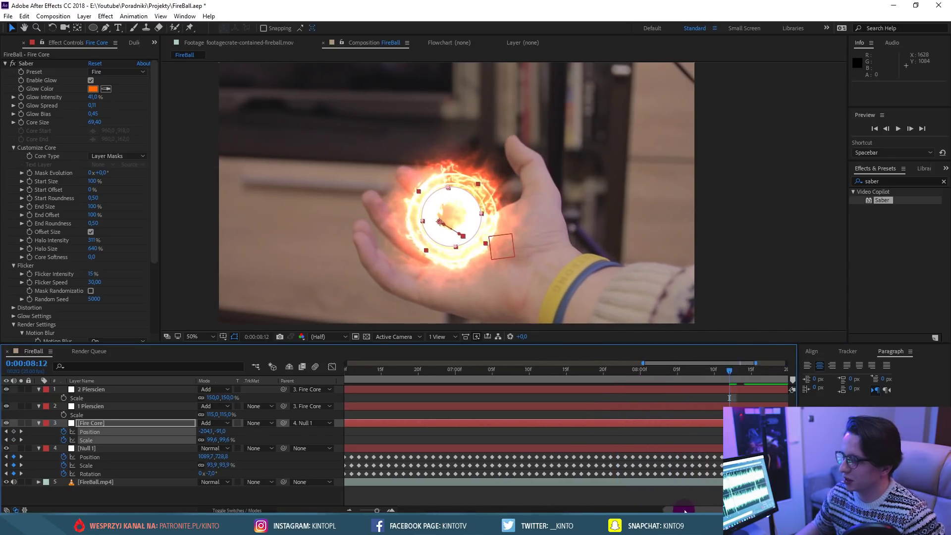
Easy Ease the opening Fire Core Position and Scale keyframes and preview the entrance.
drag(414, 445, 355, 430)
key(F9)
click(355, 369)
key(space)
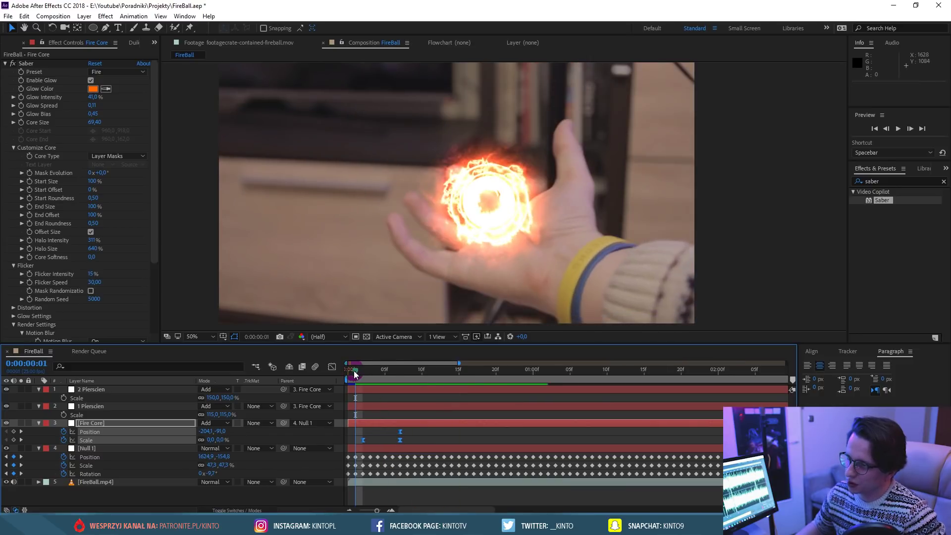
click(578, 370)
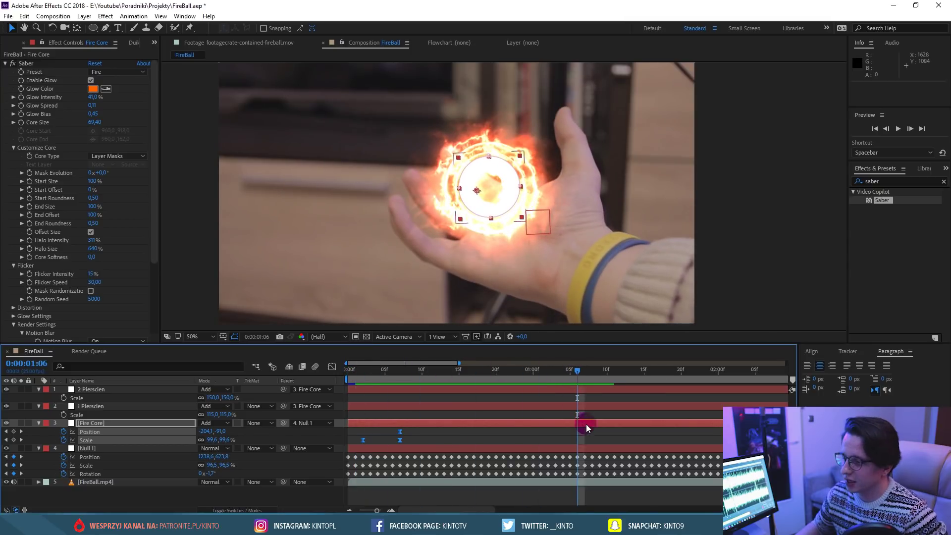
click(604, 433)
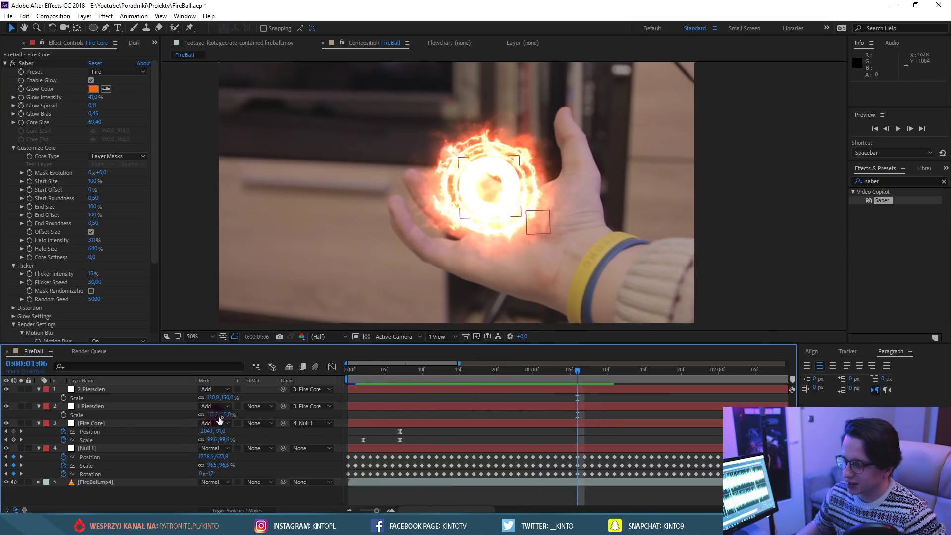
scroll(411, 417, down, 5)
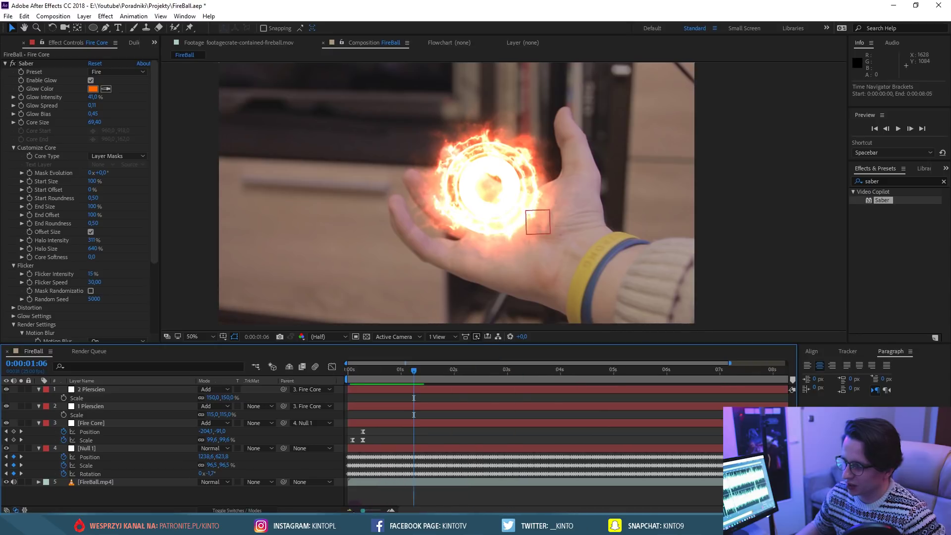
mouse_move(409, 372)
mouse_down()
mouse_move(453, 363)
mouse_move(403, 366)
mouse_up()
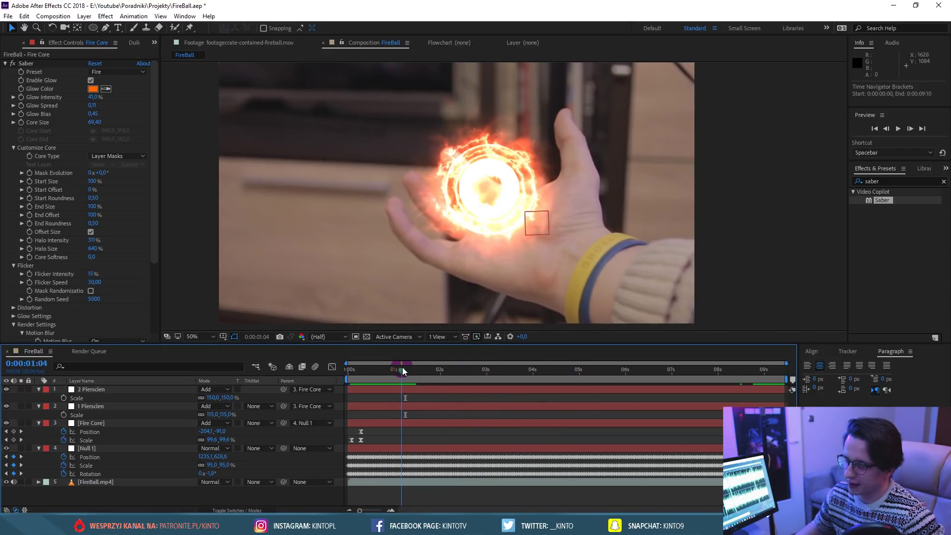
Collapse the property twirls of Null 1, Fire Core and both Pierscien layers.
click(39, 448)
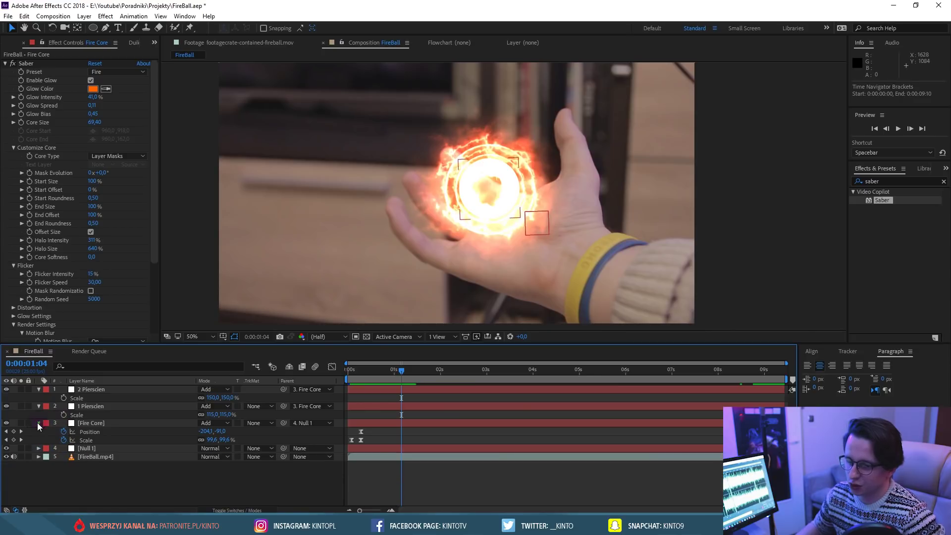
click(37, 423)
click(39, 405)
click(39, 389)
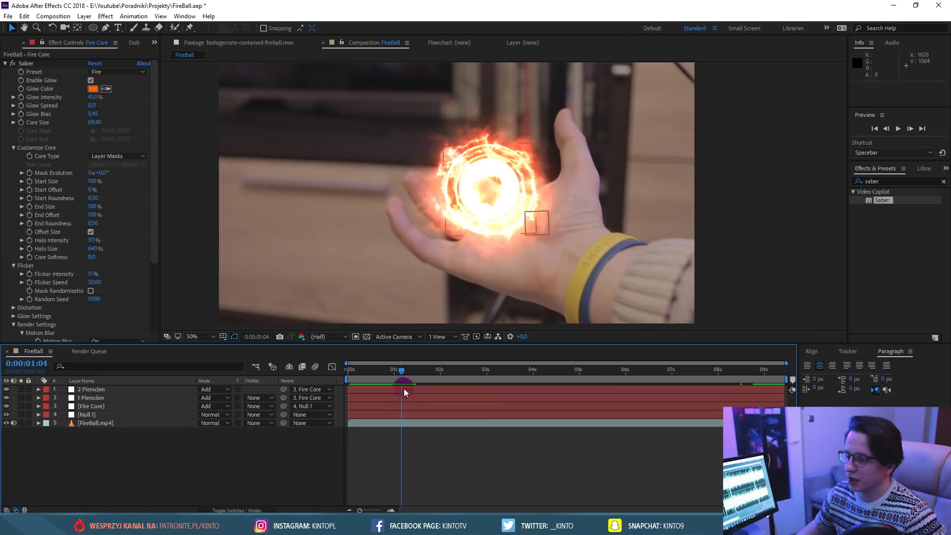
At 03:08, solo Fire Core and the two Pierscien ring layers.
drag(404, 392, 501, 377)
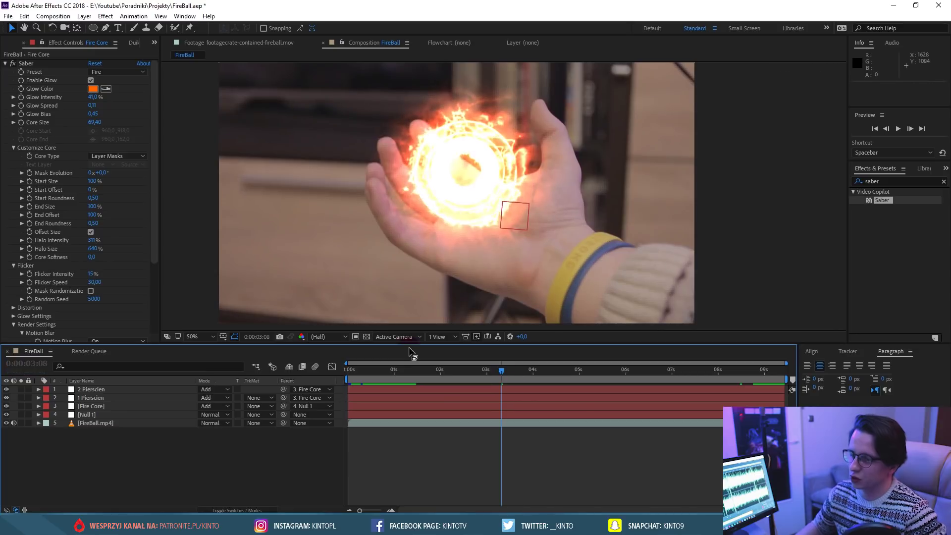
click(154, 407)
shift+click(79, 390)
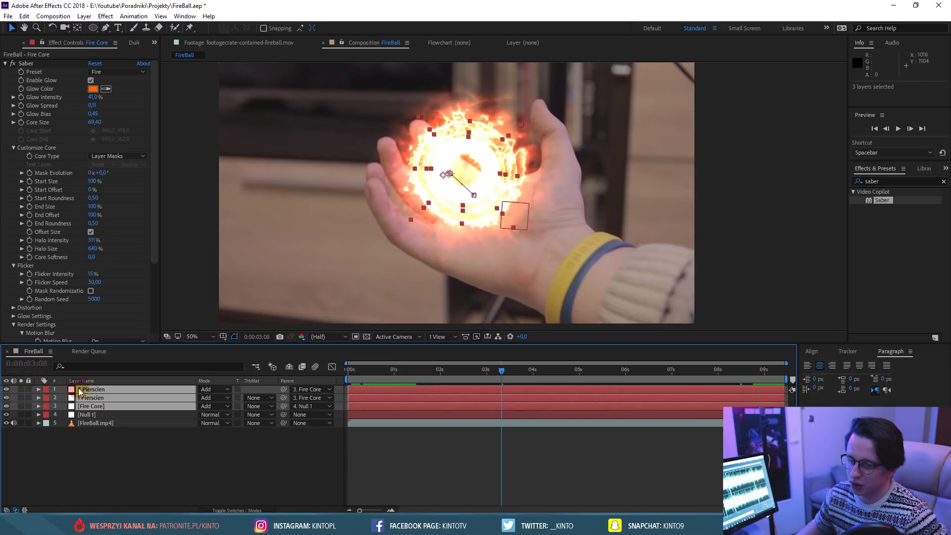
click(20, 389)
click(126, 460)
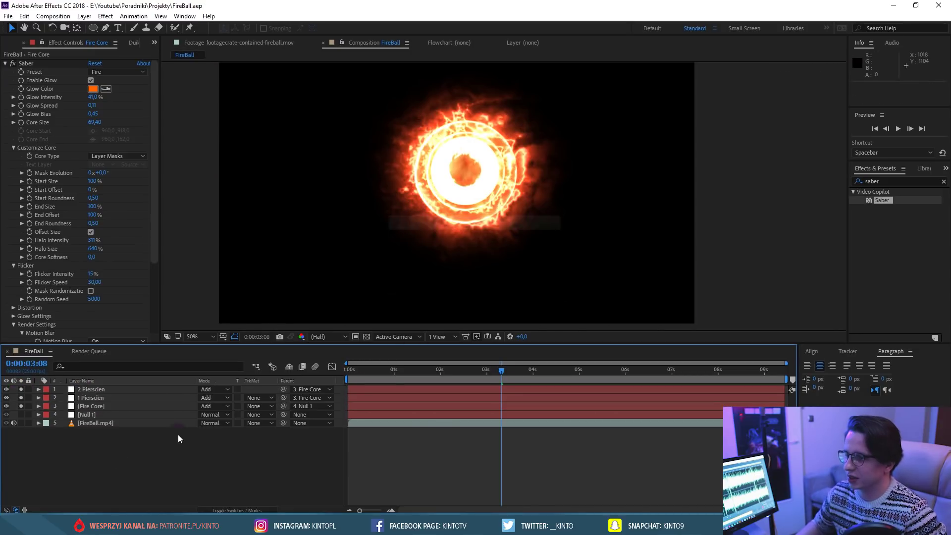
click(877, 182)
Hide both Pierscien rings and apply Turbulent Displace, found by searching 'turb', to Fire Core.
text(t)
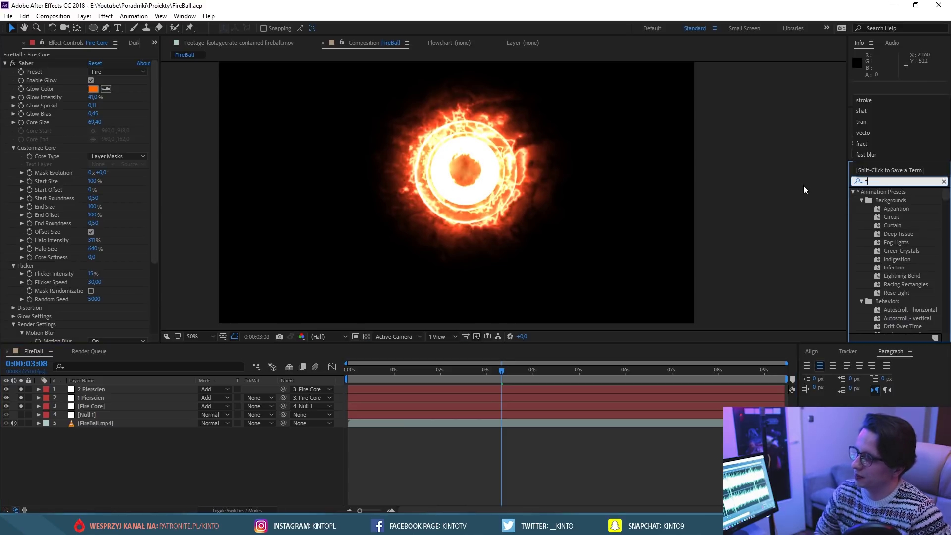
text(urb)
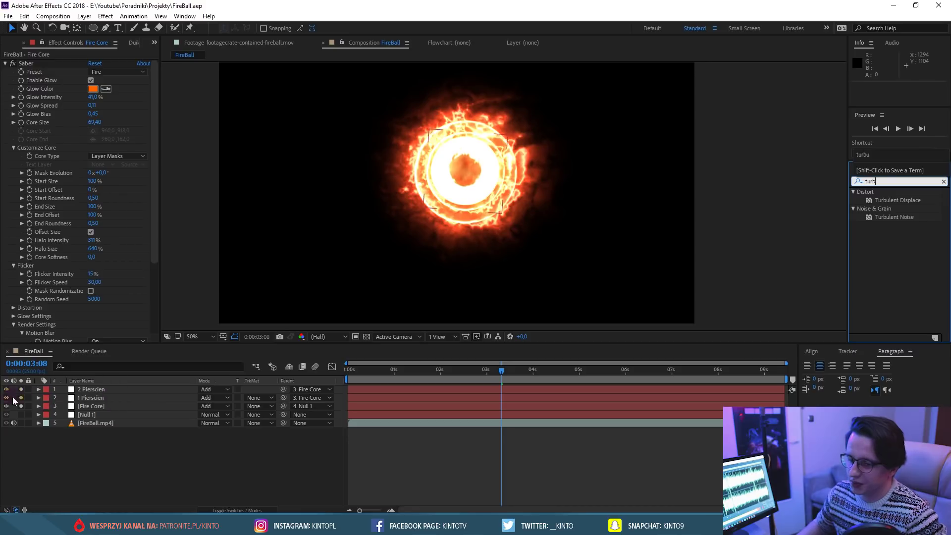
drag(6, 399, 6, 389)
click(90, 406)
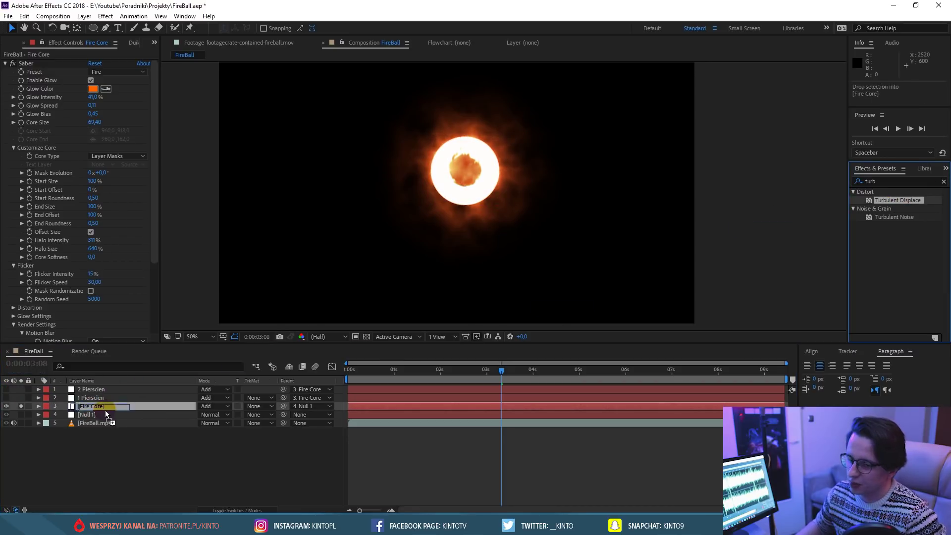
drag(898, 200, 103, 408)
scroll(477, 163, up, 2)
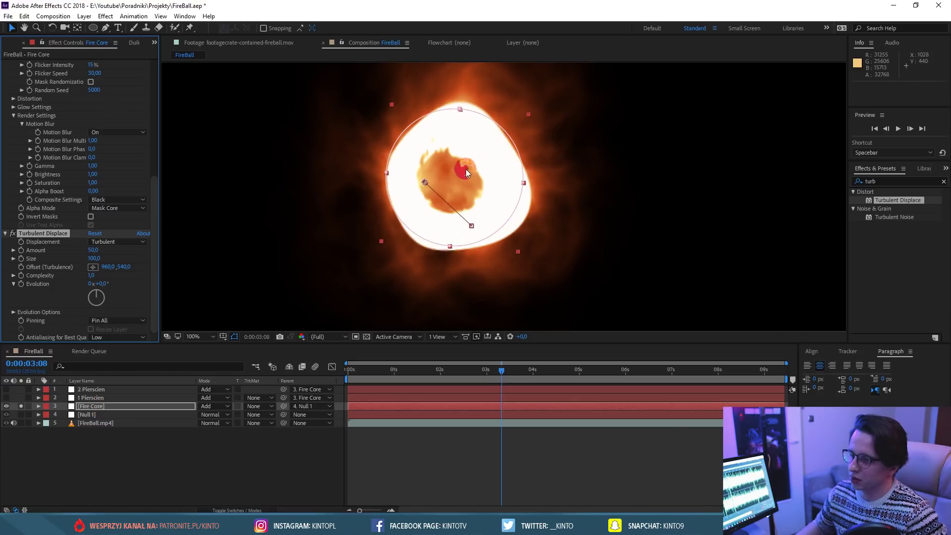
drag(428, 371, 467, 371)
click(476, 158)
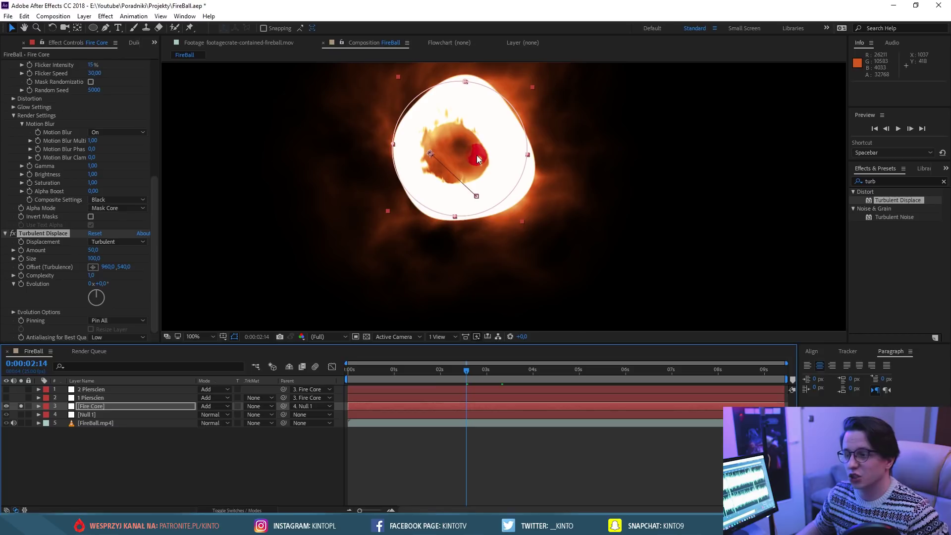
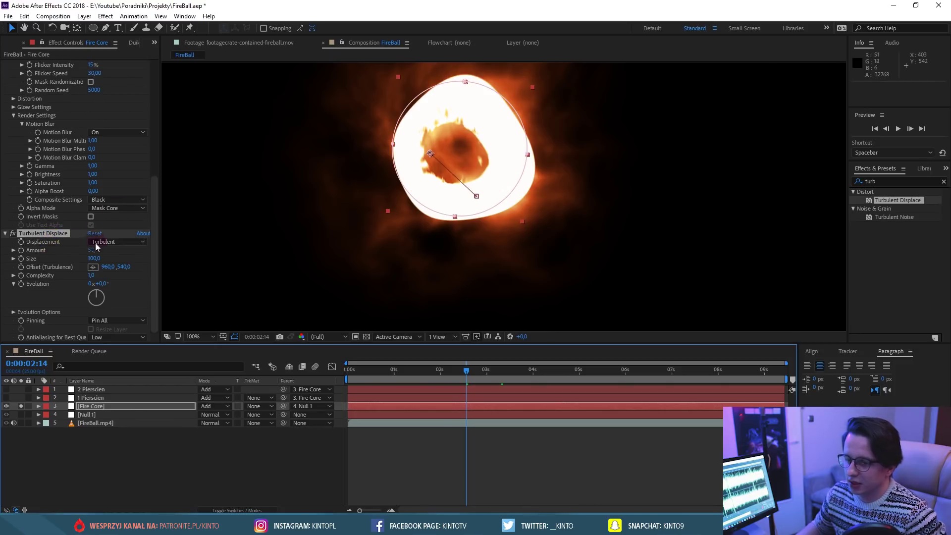
Keep Turbulent displacement and set Turbulent Displace Amount to 60 and Size to 15.
click(109, 242)
click(120, 253)
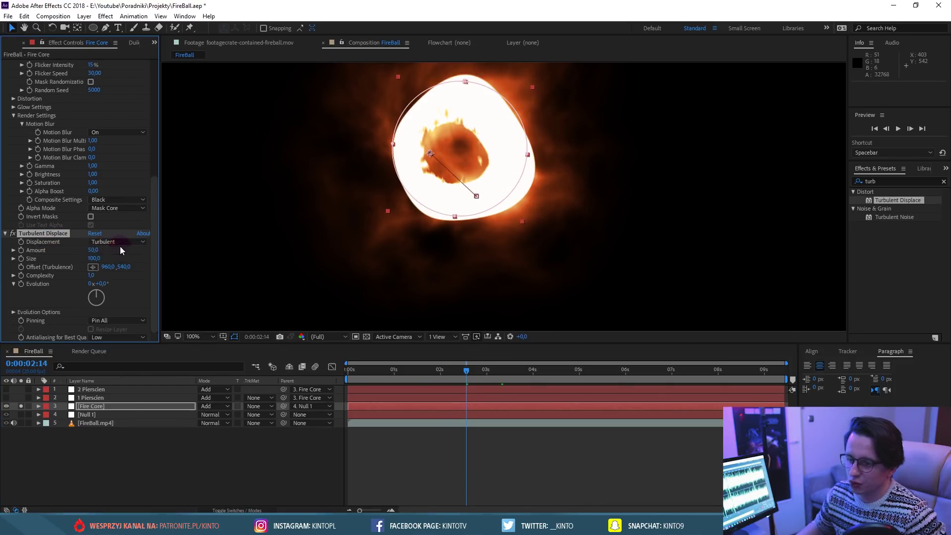
click(100, 251)
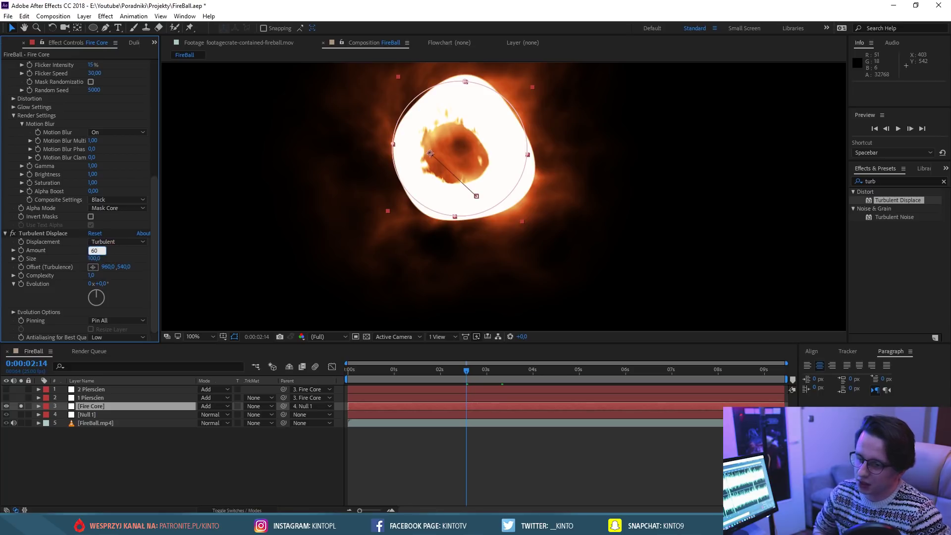
key(Return)
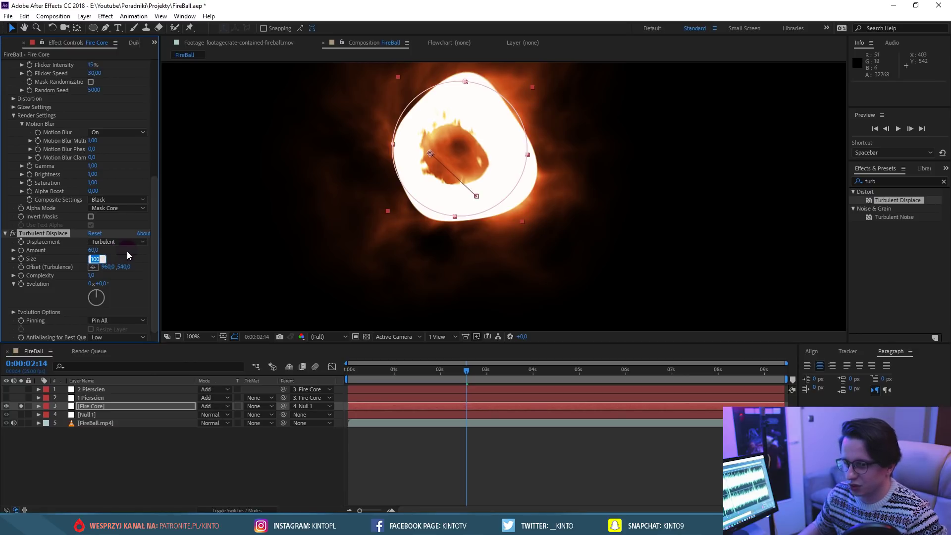
text(15)
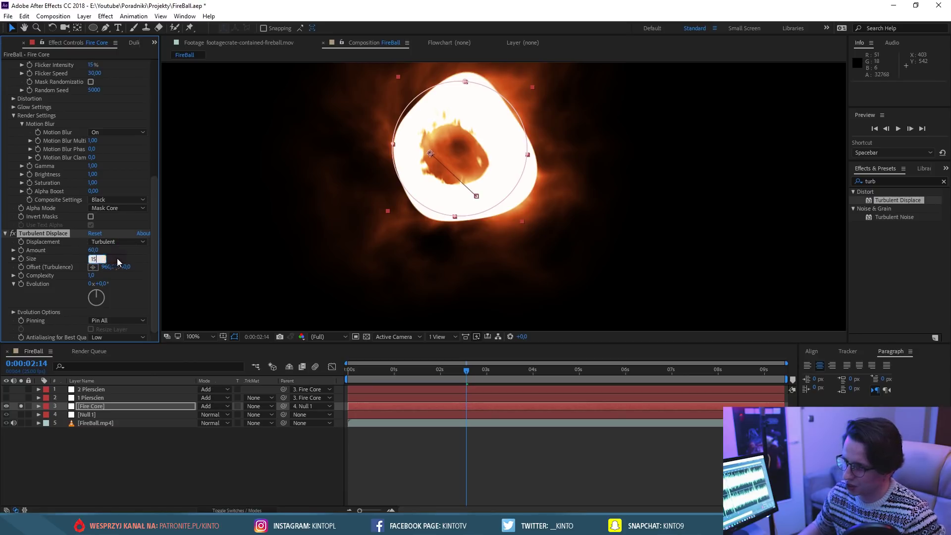
key(Return)
click(493, 194)
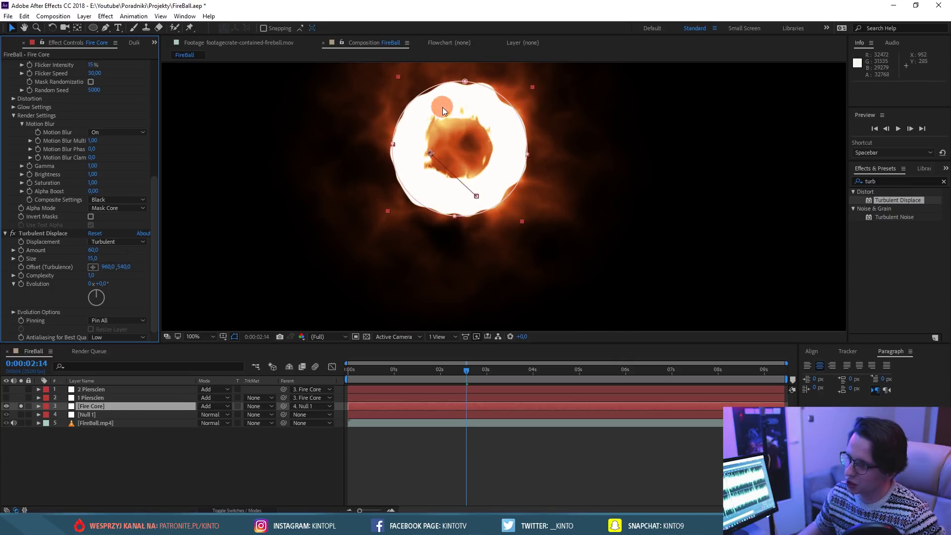
click(485, 106)
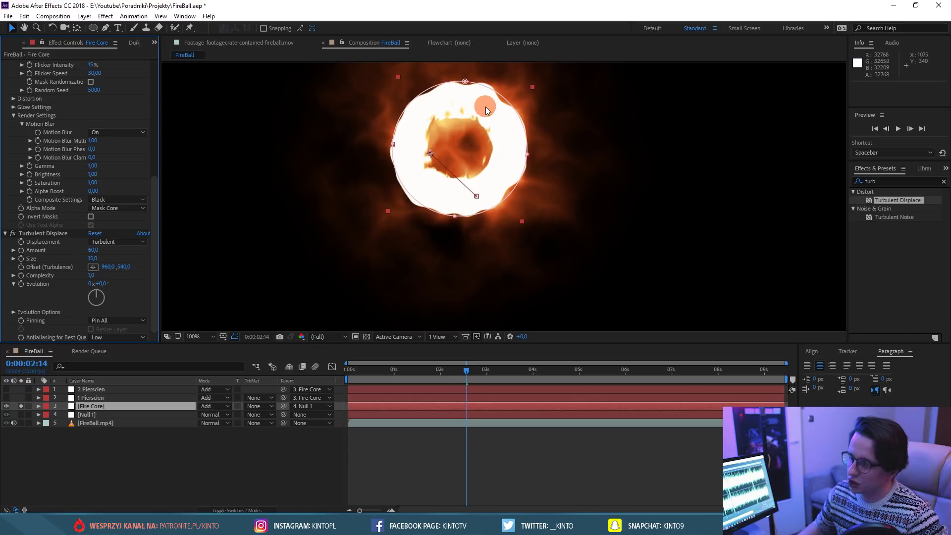
Drive the Evolution with the expression time*650 and return the playhead to the start.
alt+click(21, 284)
scroll(426, 443, down, 3)
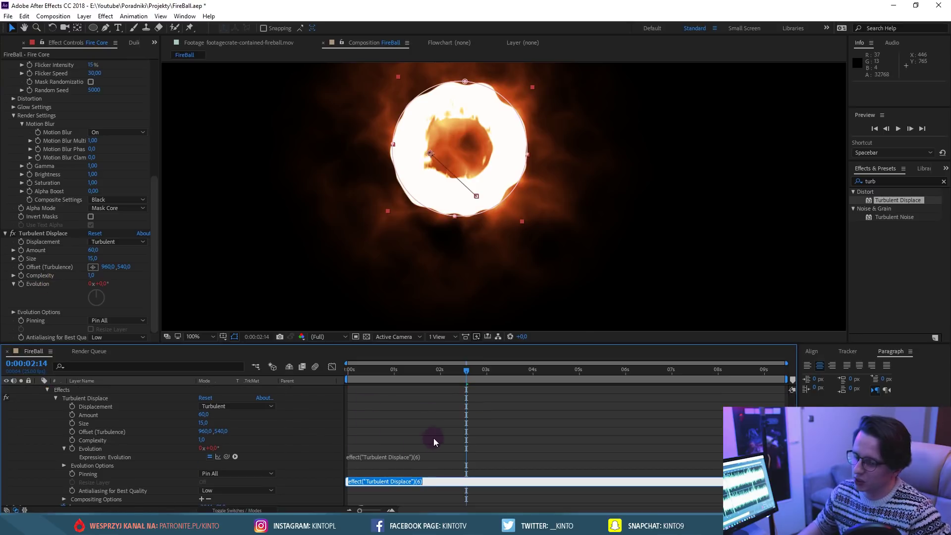
click(431, 483)
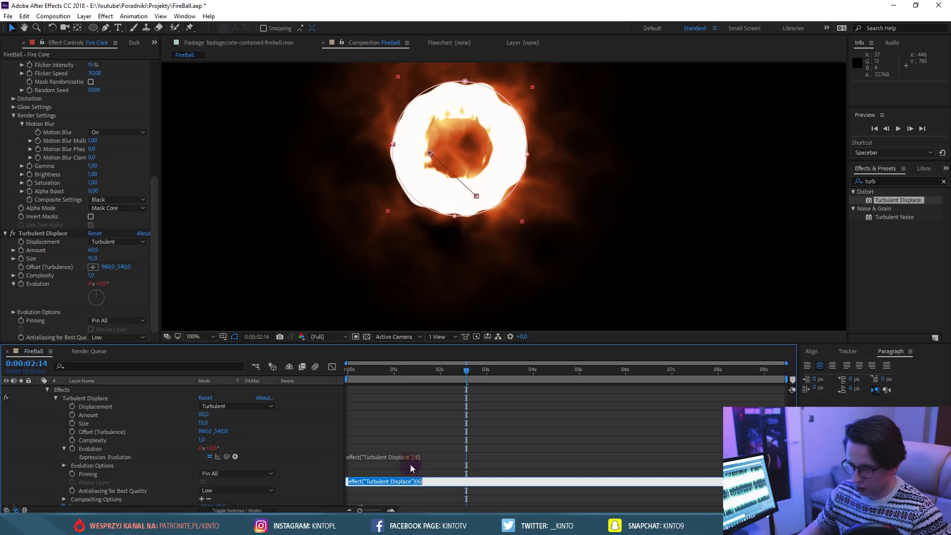
click(435, 457)
text(time*60)
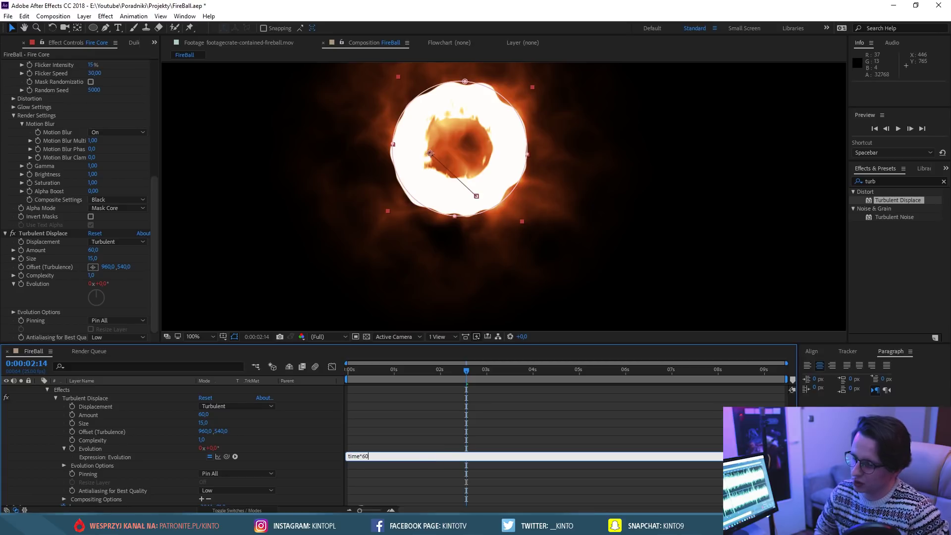
text(5)
click(452, 448)
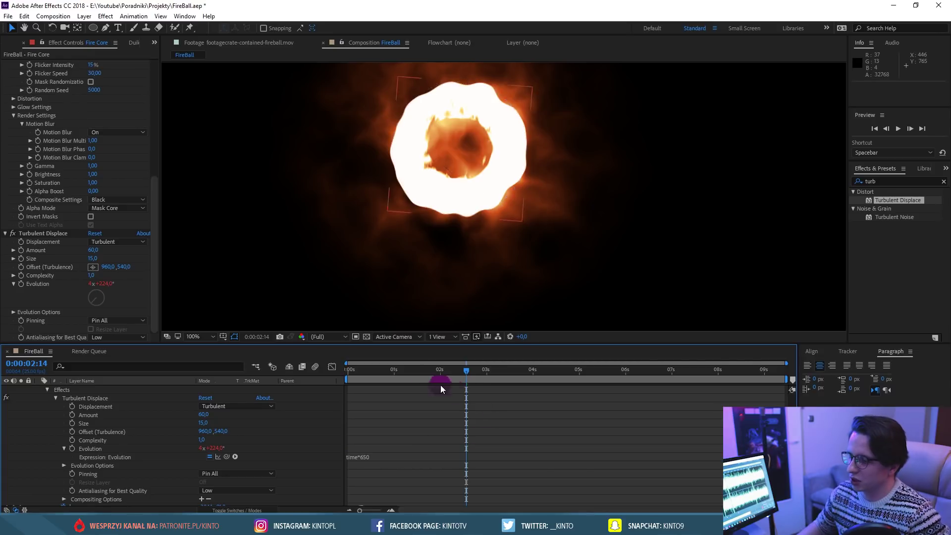
drag(438, 371, 308, 366)
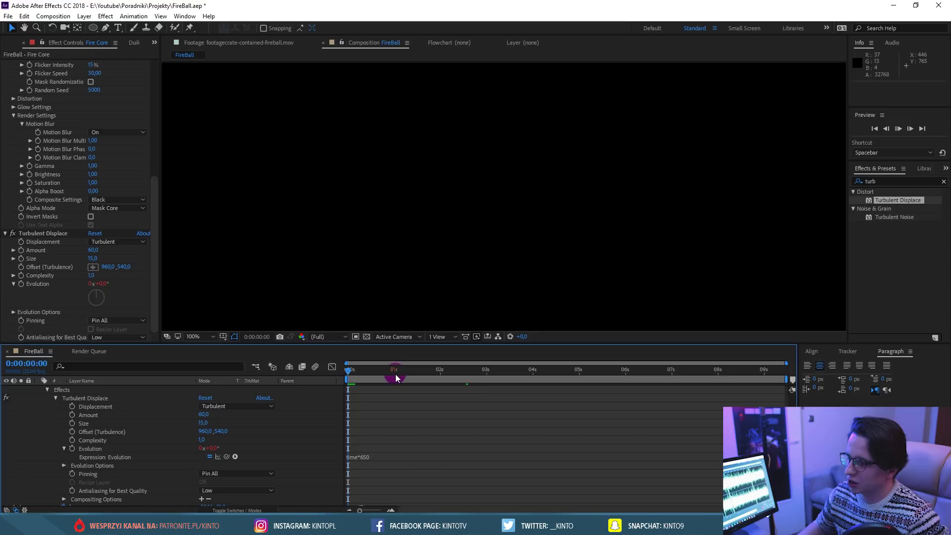
Preview the animated fireball with the viewer magnification set to Fit.
key(space)
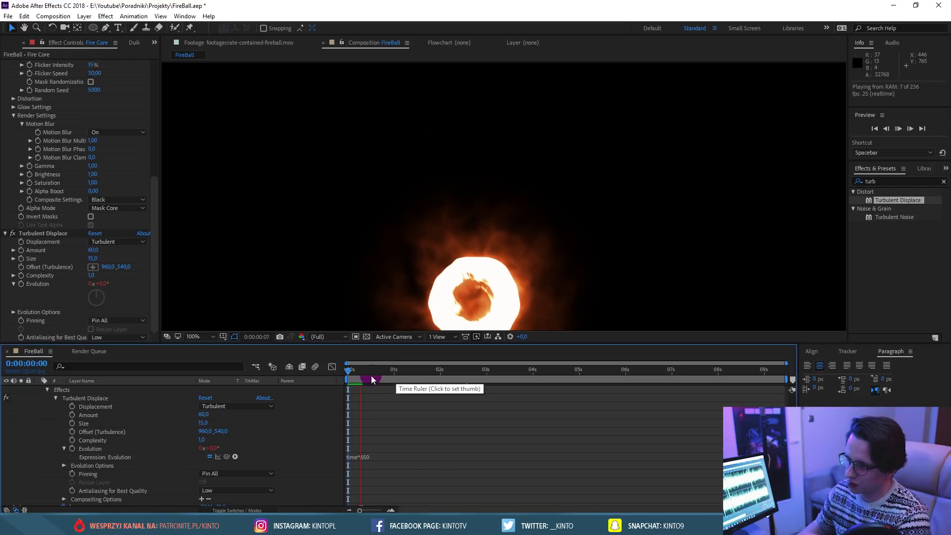
click(202, 334)
click(208, 157)
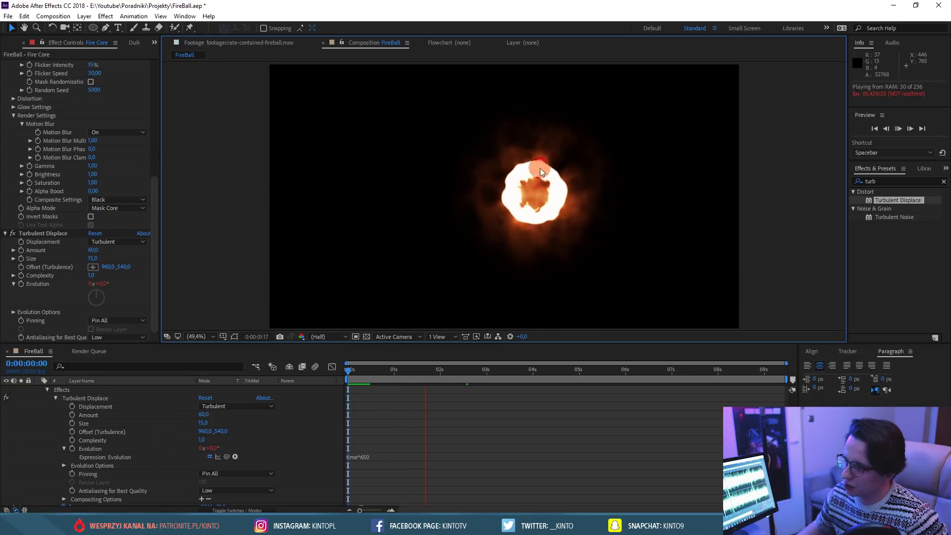
click(393, 370)
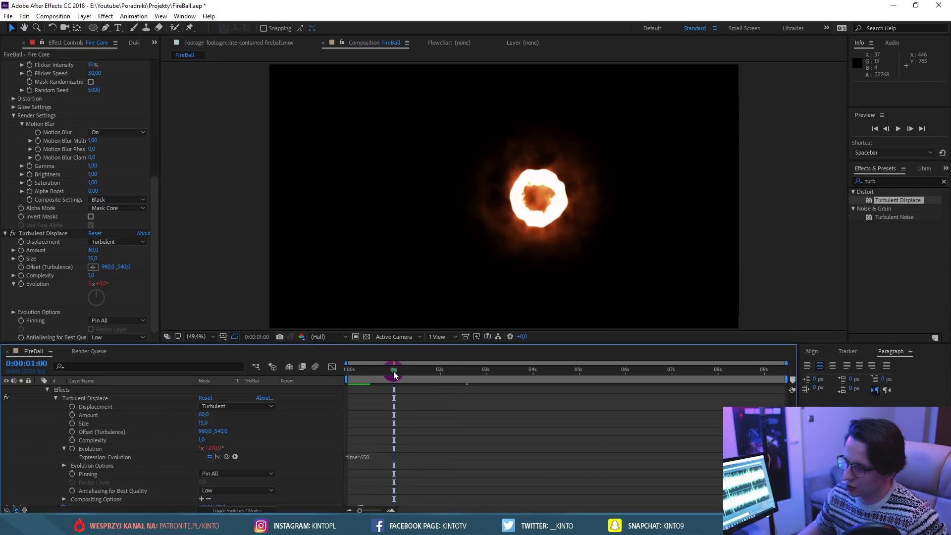
Change the Evolution expression to time*750 and preview the faster churning core.
click(364, 456)
text(75)
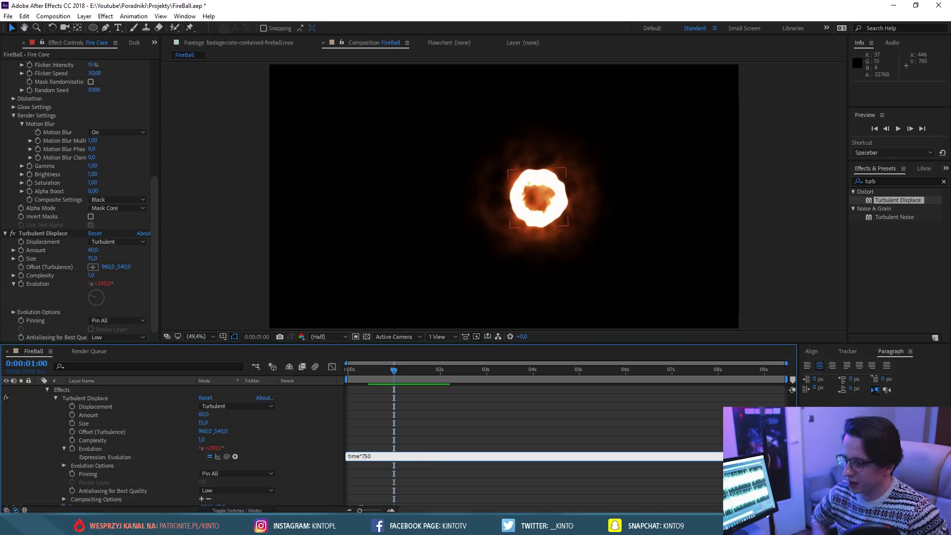
click(391, 377)
key(space)
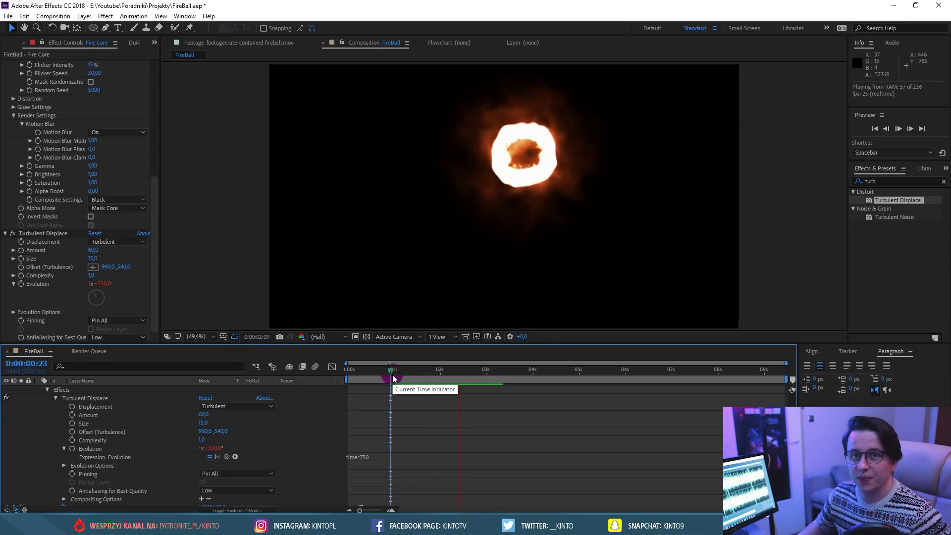
drag(398, 376, 400, 375)
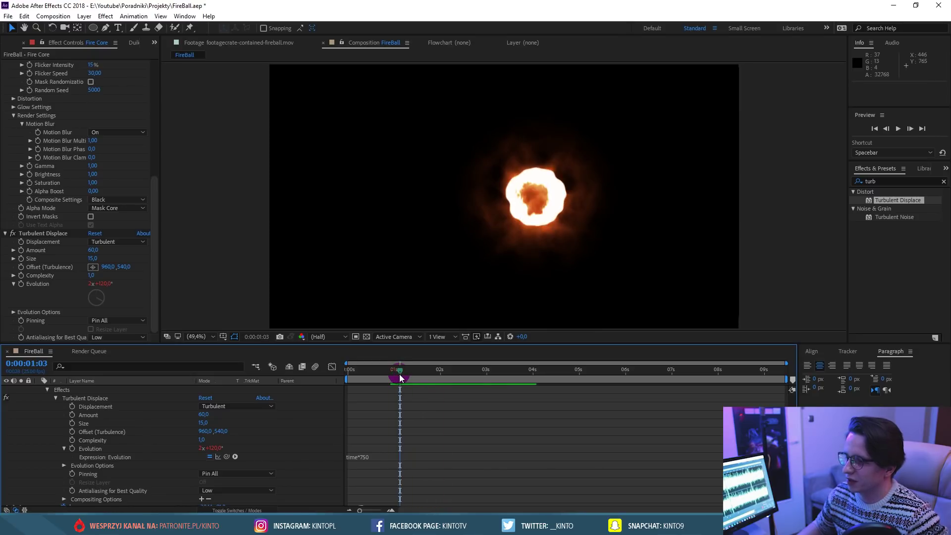
mouse_move(399, 374)
mouse_down()
mouse_move(444, 375)
mouse_move(396, 371)
mouse_move(428, 372)
mouse_up()
key(space)
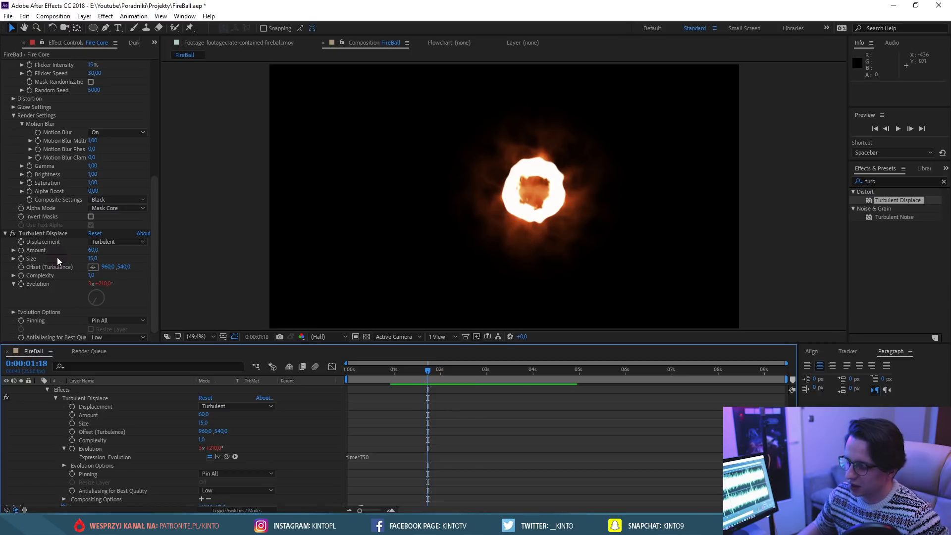
Copy Fire Core's Turbulent Displace and paste it onto the soloed 1 Pierscien layer.
click(38, 234)
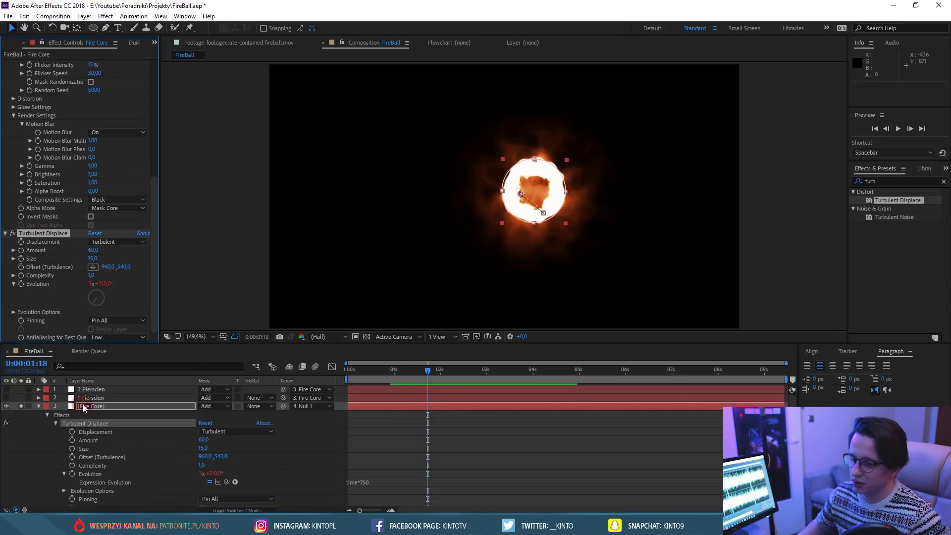
click(10, 403)
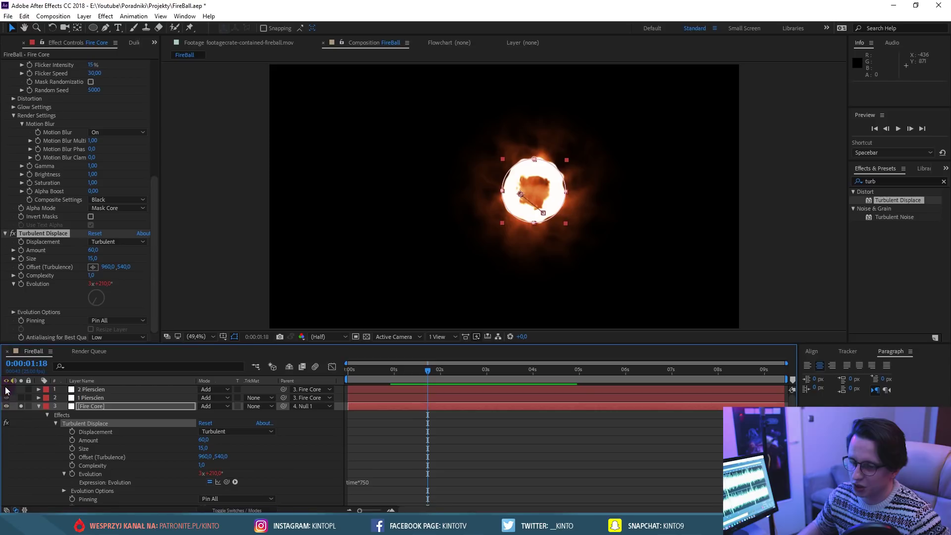
click(21, 406)
click(21, 398)
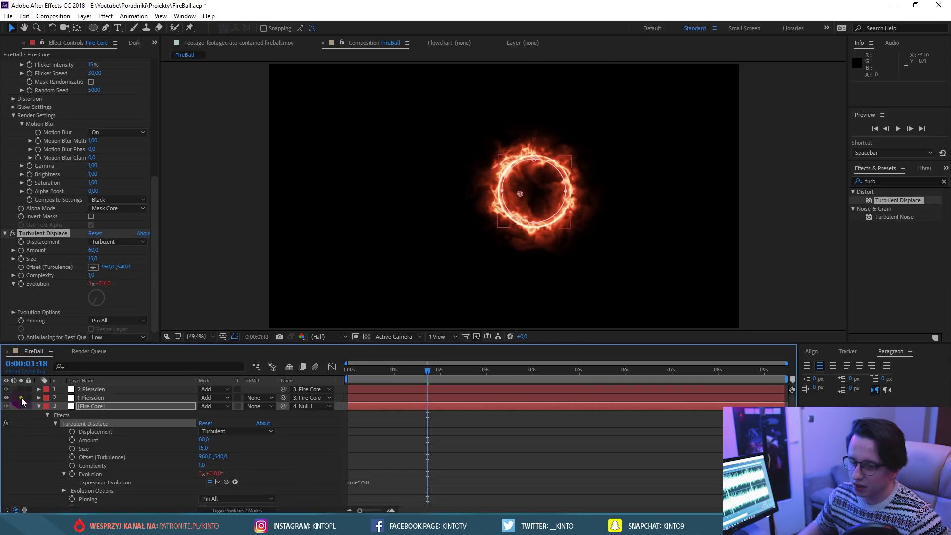
click(370, 394)
key(Home)
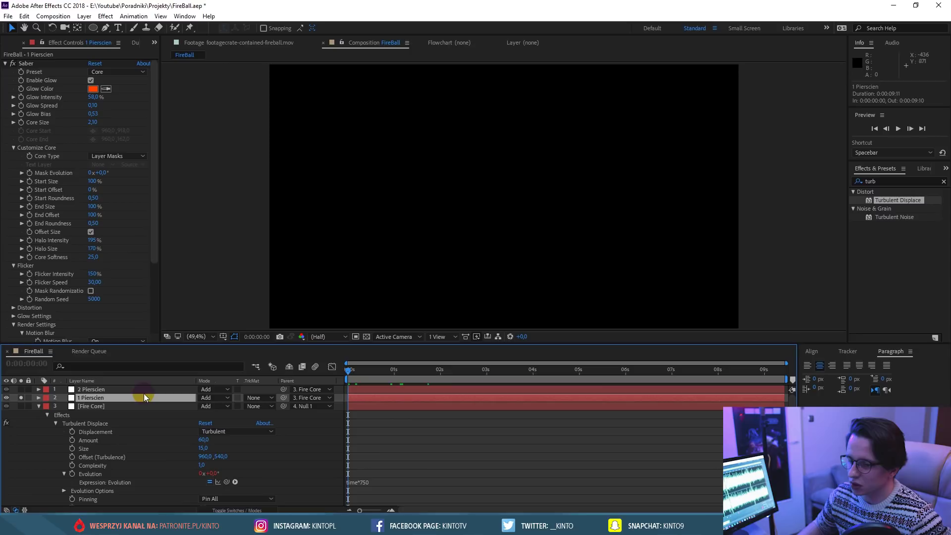
key(ctrl+v)
Scrub and preview the distorted 1 Pierscien ring.
scroll(35, 255, down, 5)
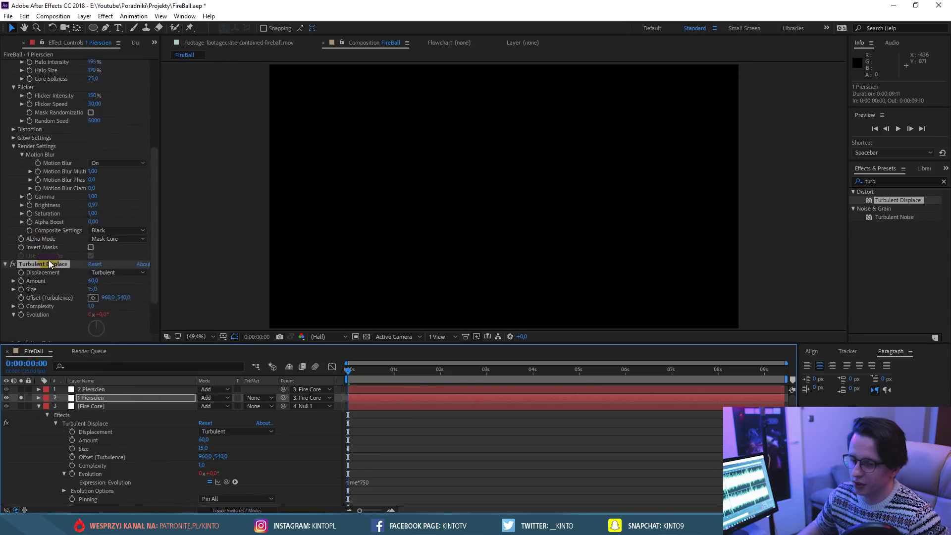
scroll(49, 260, down, 3)
drag(368, 371, 423, 369)
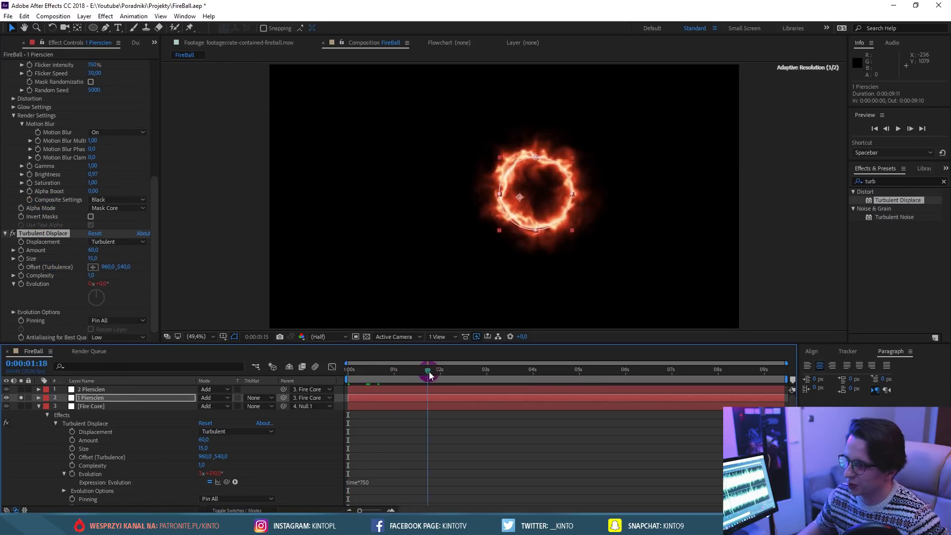
key(space)
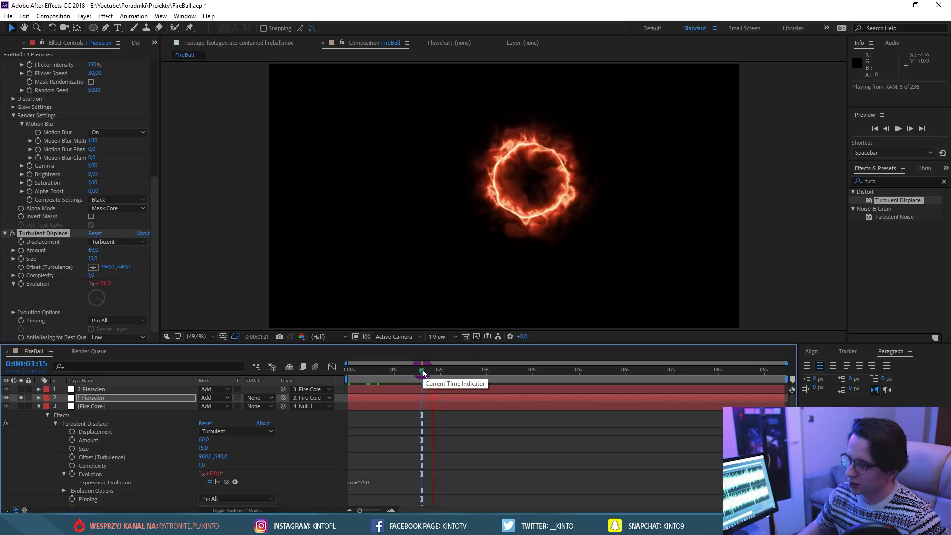
click(14, 233)
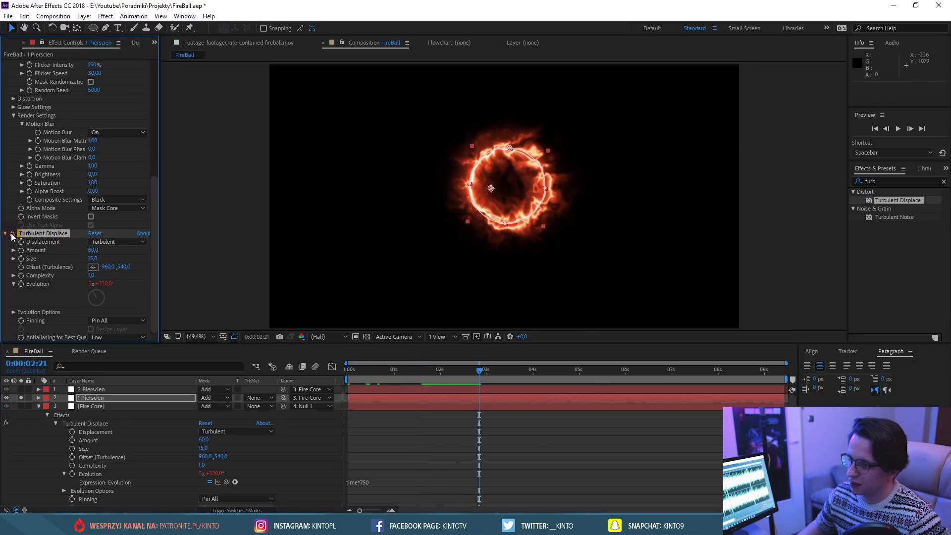
Solo 2 Pierscien, 1 Pierscien and Fire Core together and preview them from one second.
click(90, 390)
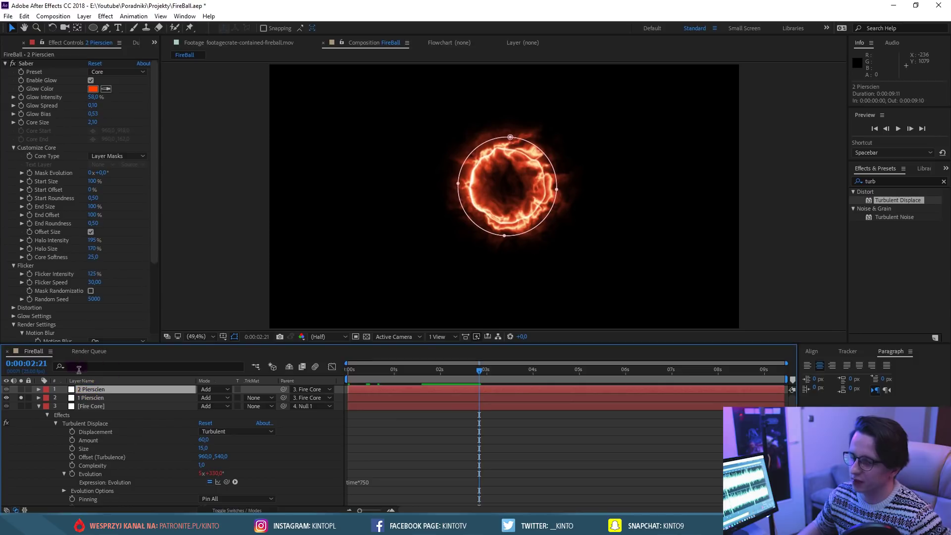
alt+click(20, 389)
click(21, 398)
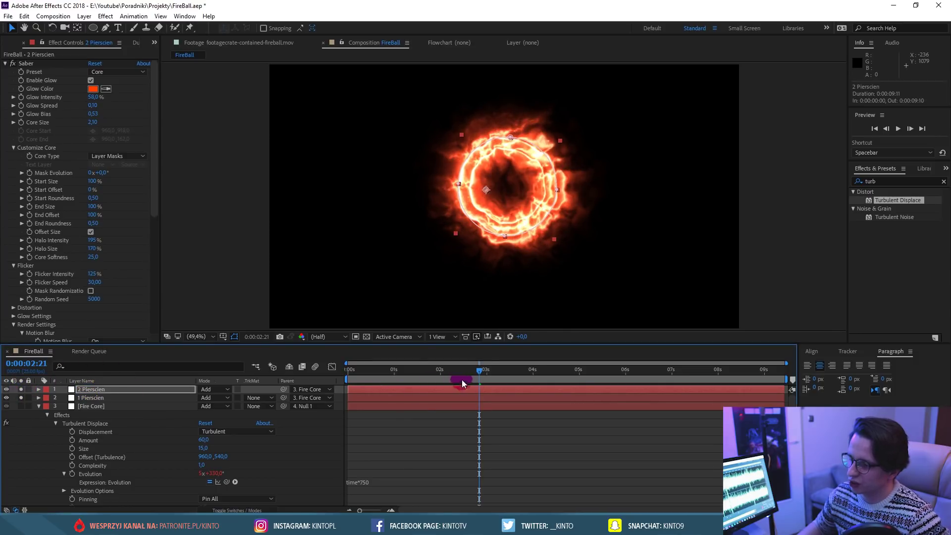
click(386, 365)
key(space)
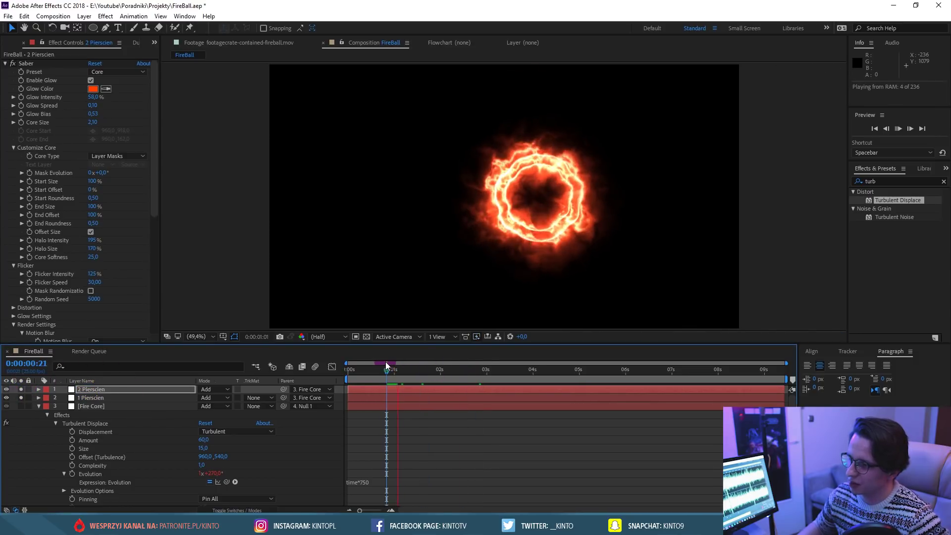
key(space)
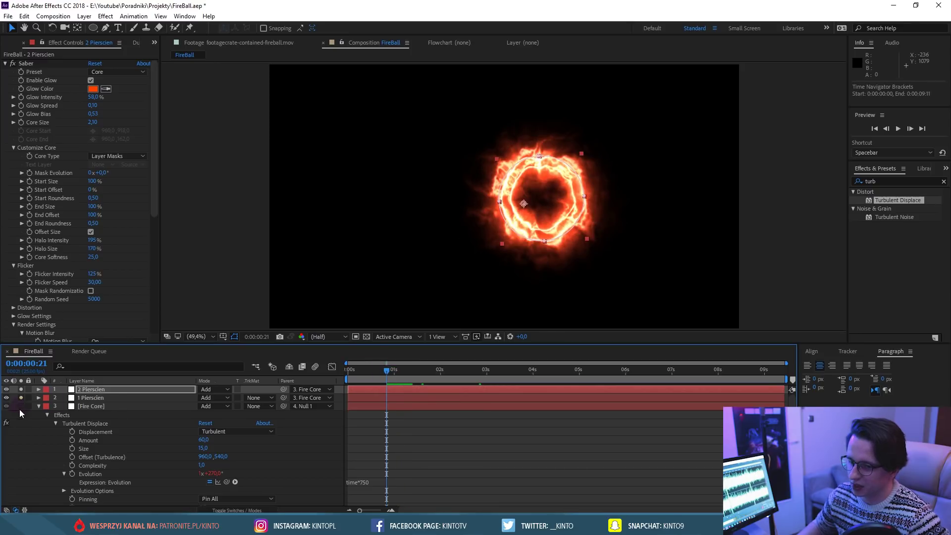
click(20, 406)
Preview the fireball, deselect 2 Pierscien, and turn off Solo on layers 1–3.
key(space)
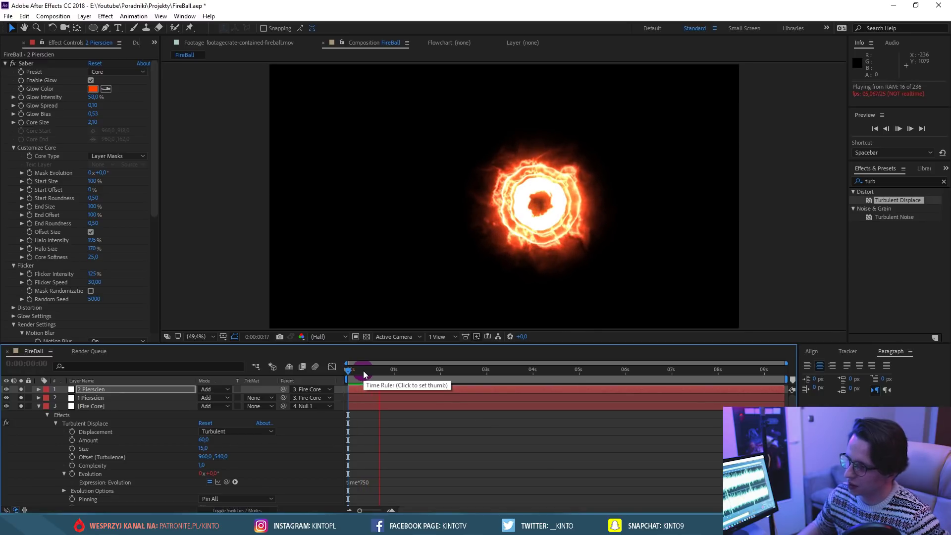
drag(373, 371, 394, 372)
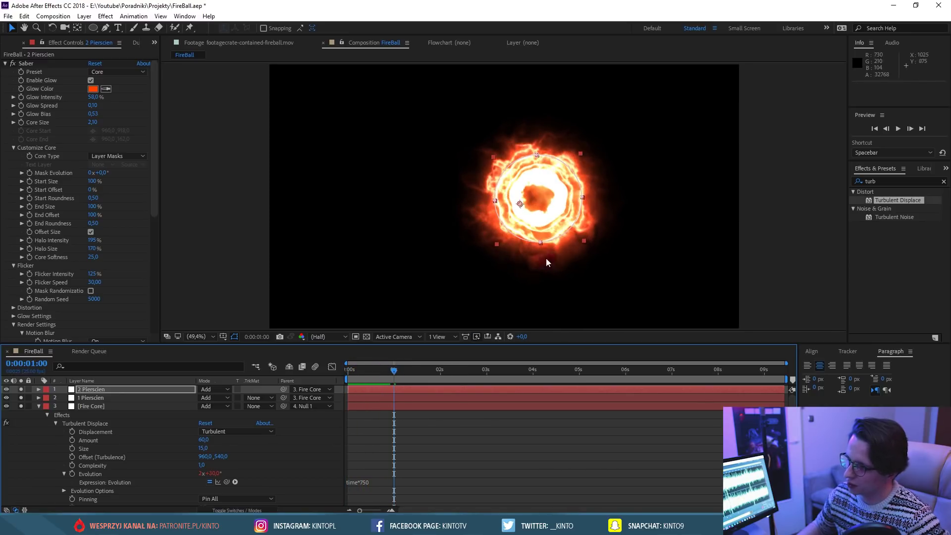
click(492, 239)
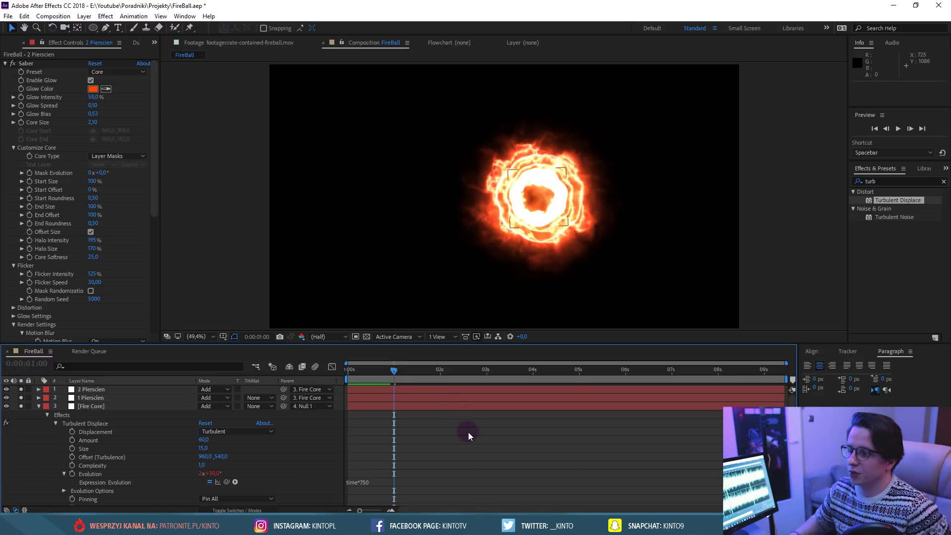
drag(394, 372, 434, 363)
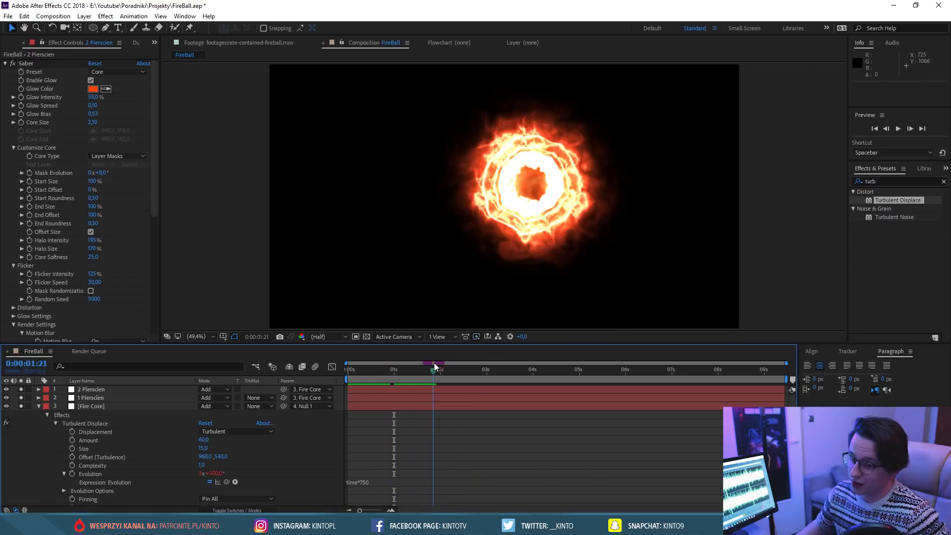
click(21, 406)
click(21, 398)
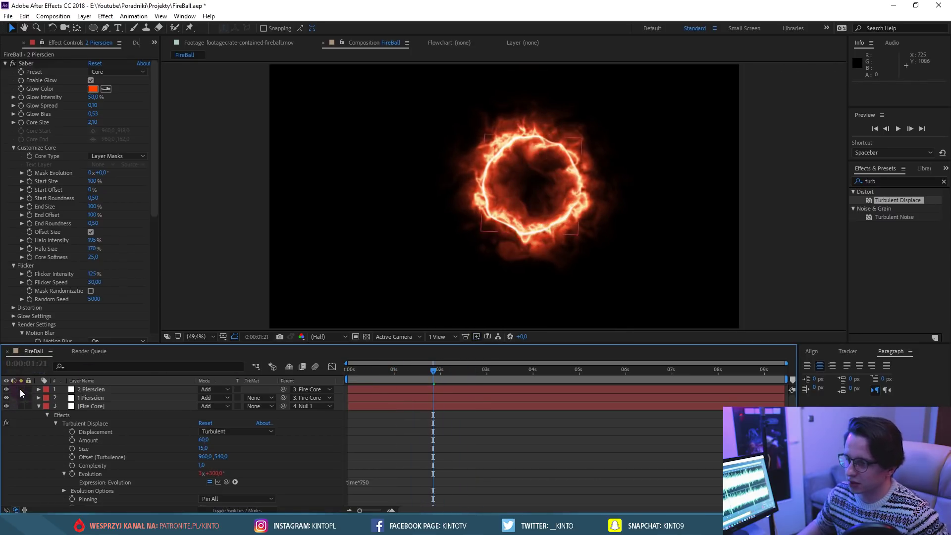
click(21, 389)
key(space)
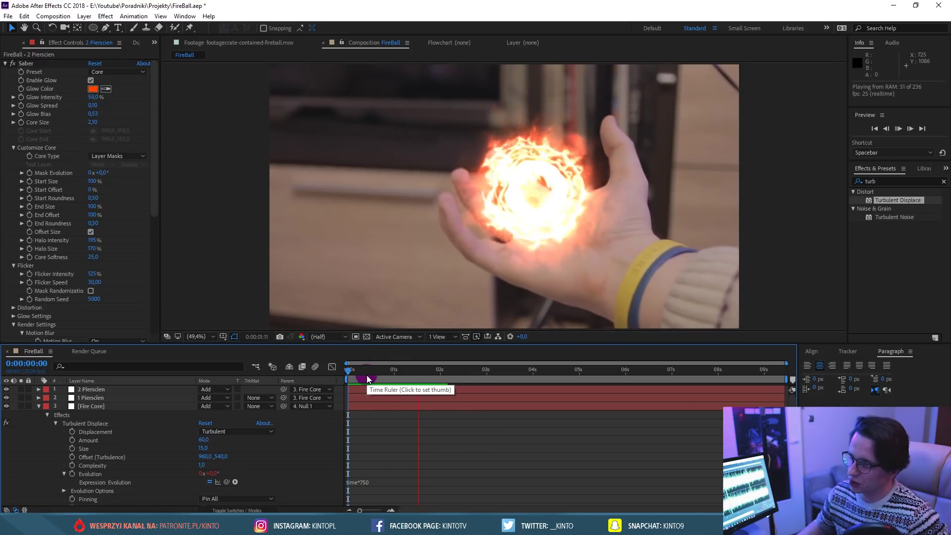
drag(367, 376, 426, 373)
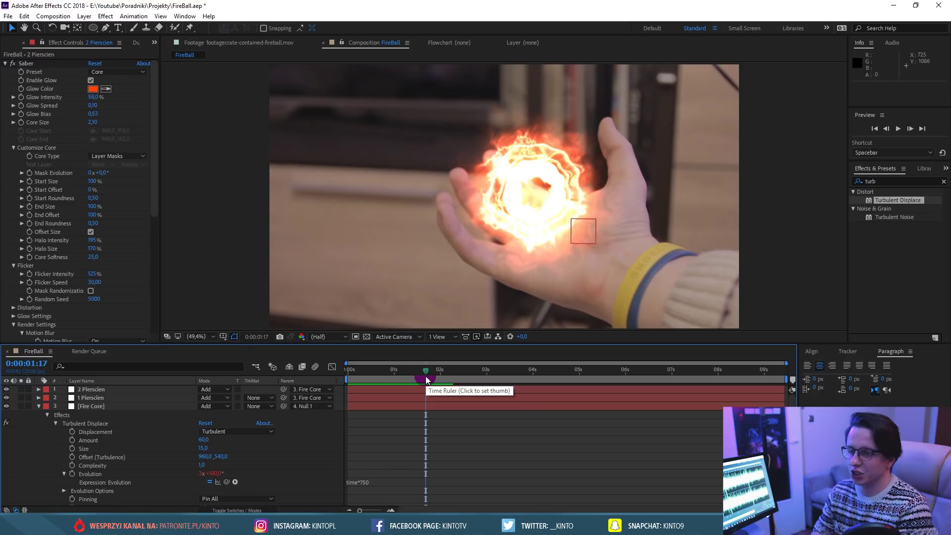
click(199, 336)
click(193, 158)
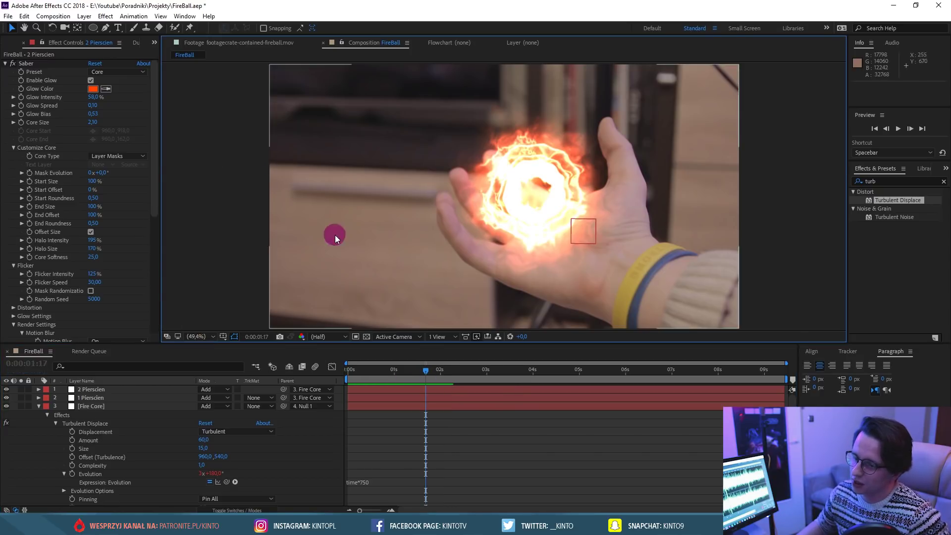
drag(425, 385, 328, 369)
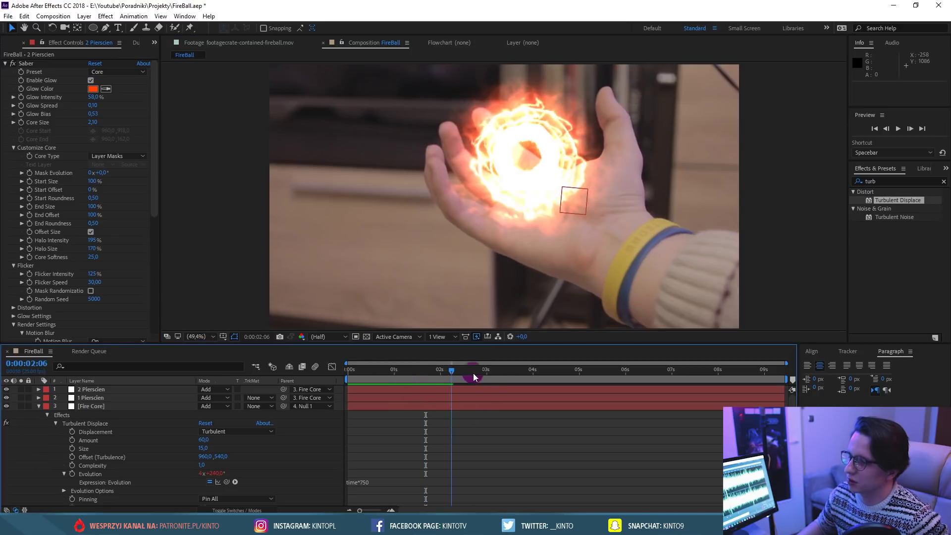
key(space)
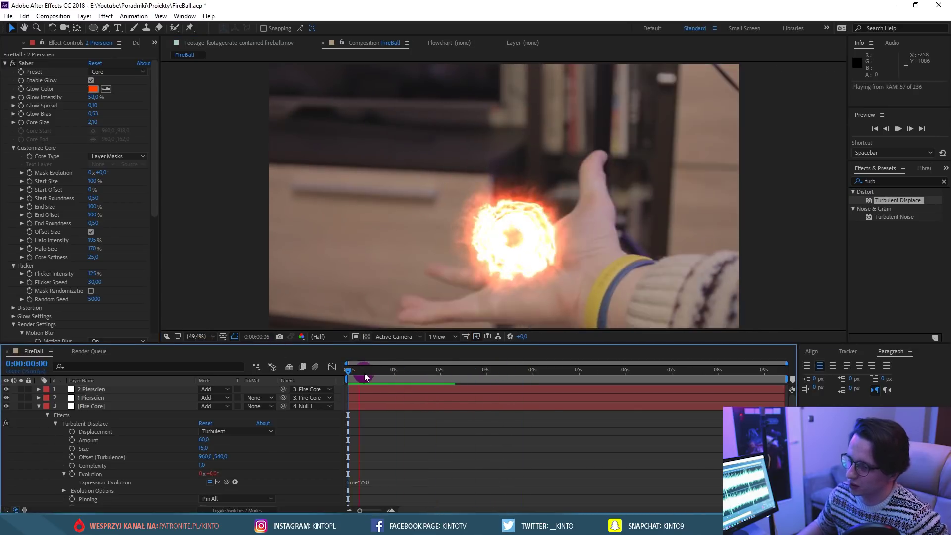
mouse_move(374, 378)
mouse_down()
mouse_move(471, 375)
mouse_move(460, 373)
mouse_up()
click(839, 183)
Apply Fast Blur (Legacy) with Blurriness 12 to Fire Core and preview it.
text(fast)
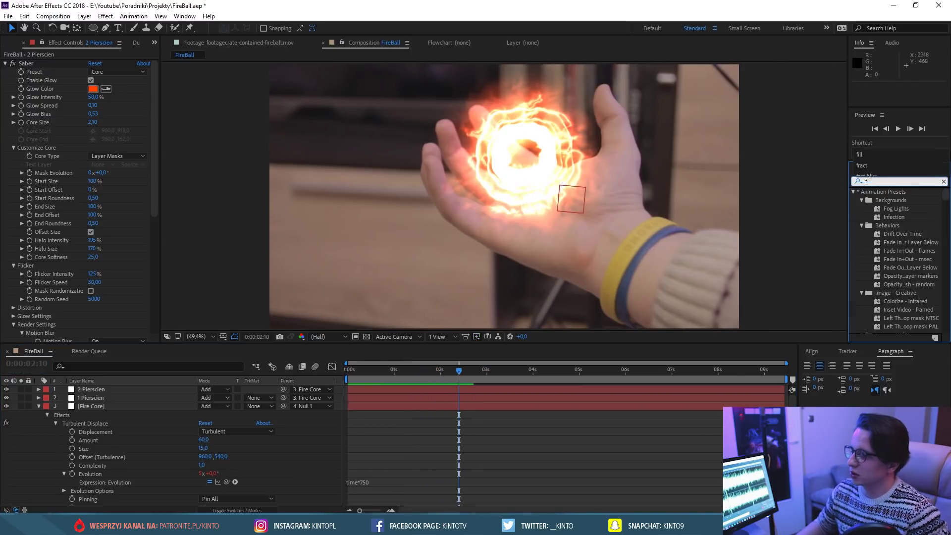
click(900, 243)
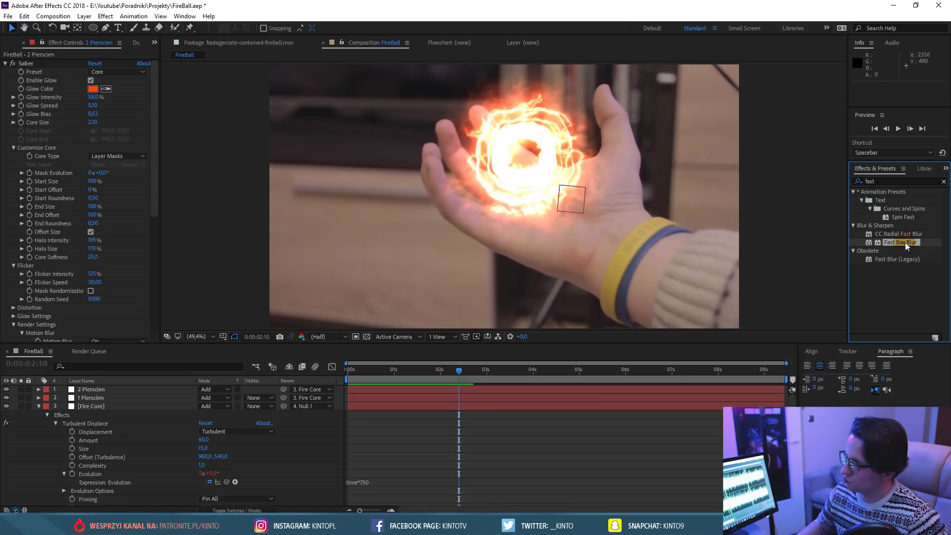
click(902, 259)
drag(306, 381, 108, 407)
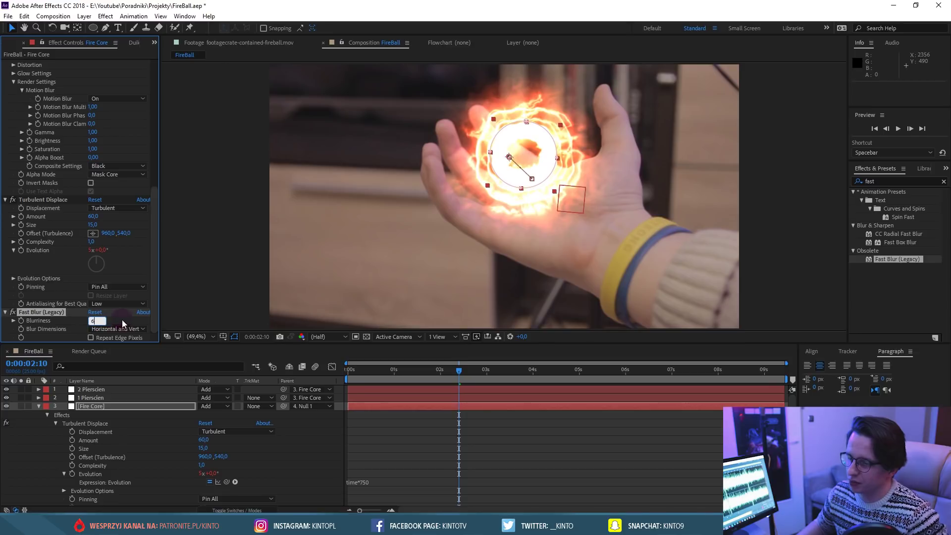
key(Return)
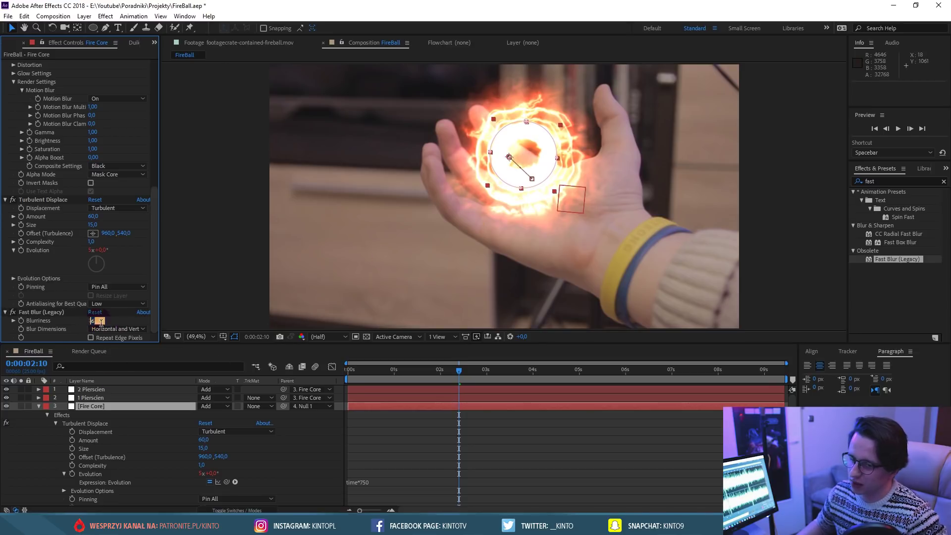
key(space)
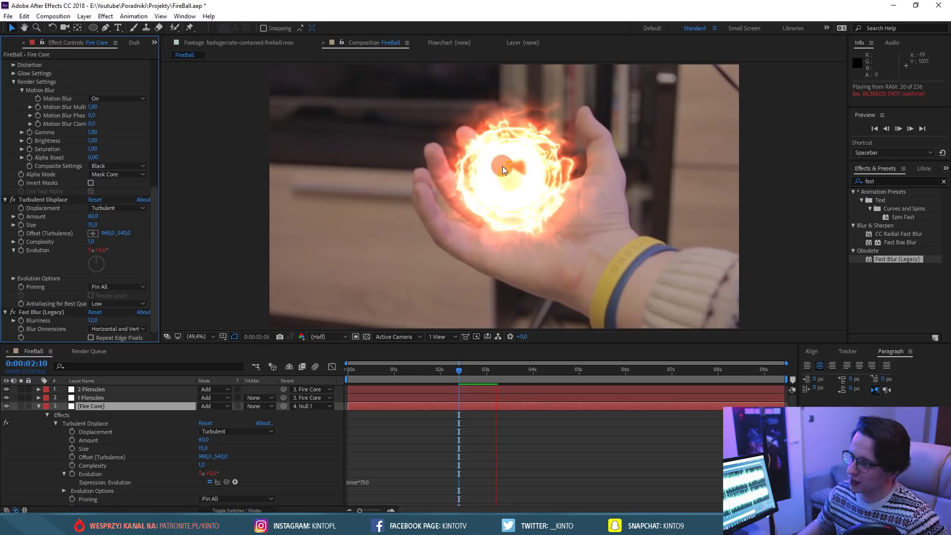
mouse_move(465, 371)
mouse_down()
mouse_move(509, 365)
mouse_move(493, 365)
mouse_up()
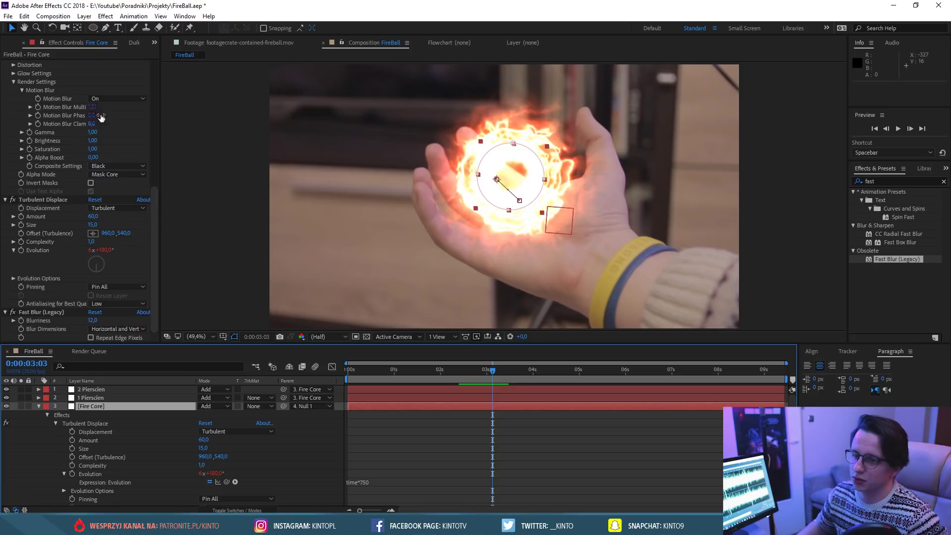
Review the blurred fireball, collapse Fire Core, and show the Project panel's footage list.
drag(153, 227, 149, 121)
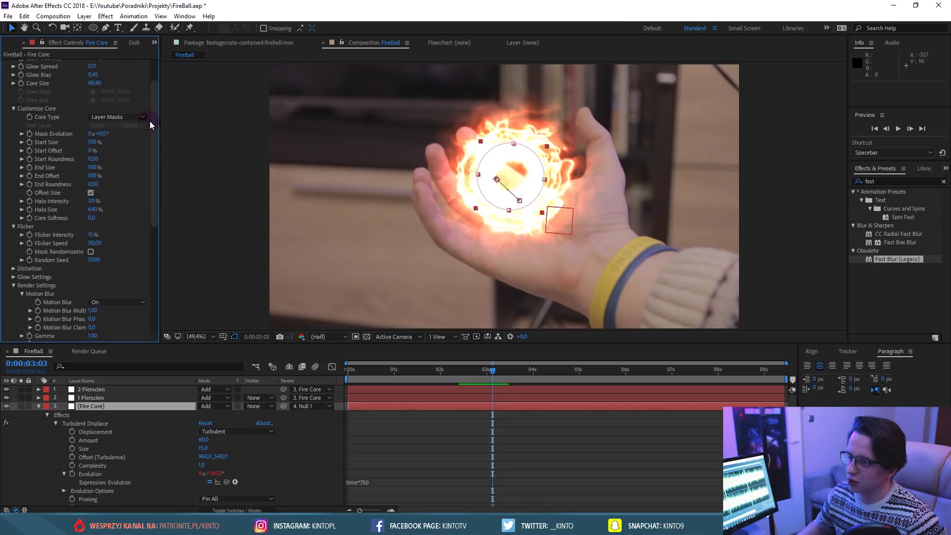
scroll(62, 177, up, 2)
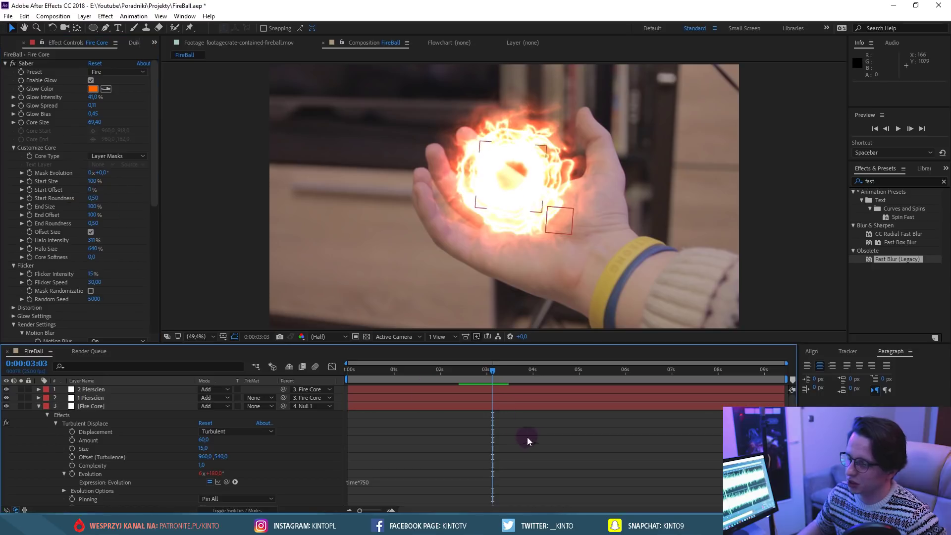
mouse_move(443, 370)
mouse_down()
mouse_move(411, 372)
mouse_move(468, 370)
mouse_up()
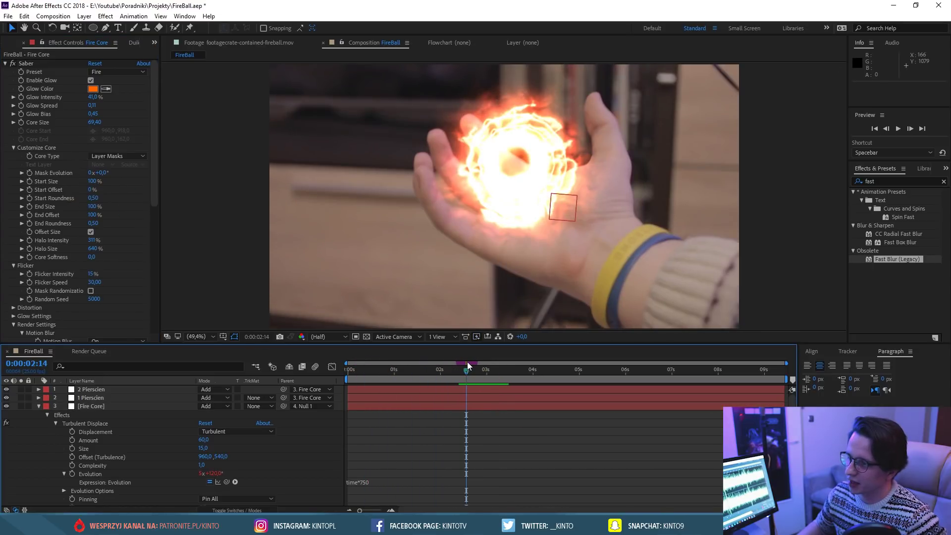
click(97, 407)
click(38, 406)
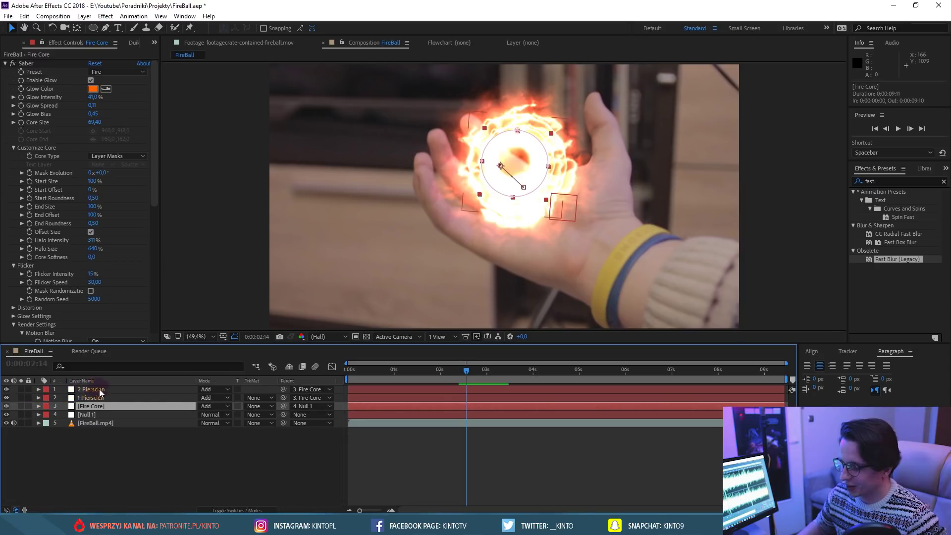
click(422, 372)
mouse_move(426, 373)
mouse_down()
mouse_move(387, 371)
mouse_move(424, 367)
mouse_up()
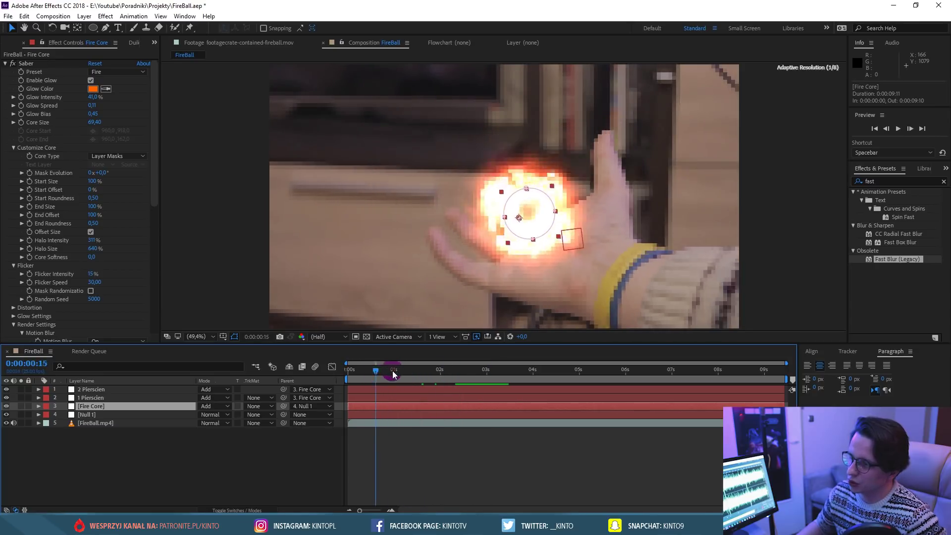
click(152, 42)
click(167, 51)
View footagecrate-spherical-fire-1.mov in the Footage viewer, scrub it, then return to FireBall.
double_click(50, 141)
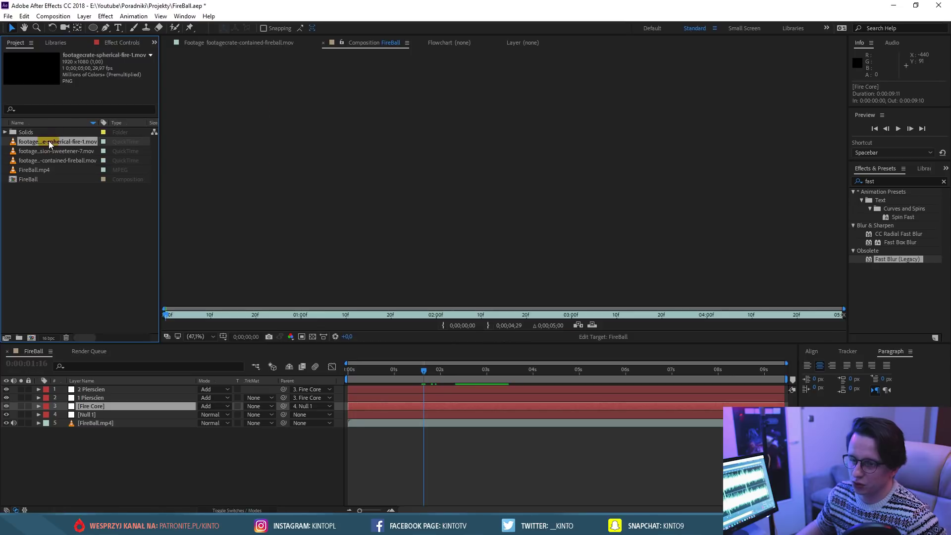
mouse_move(217, 313)
mouse_down()
mouse_move(578, 311)
mouse_move(329, 299)
mouse_up()
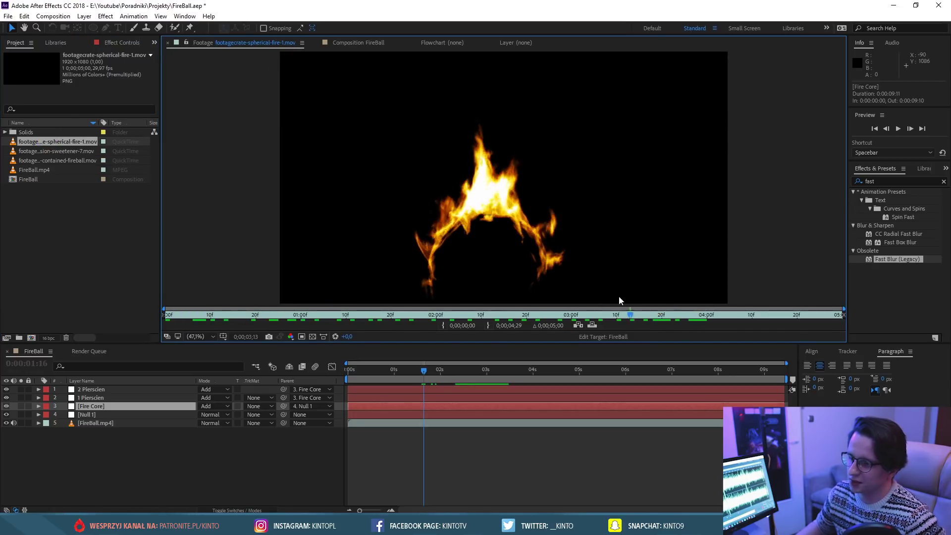
mouse_move(329, 299)
mouse_down()
mouse_move(480, 300)
mouse_move(262, 304)
mouse_move(566, 333)
mouse_move(208, 302)
mouse_move(369, 321)
mouse_up()
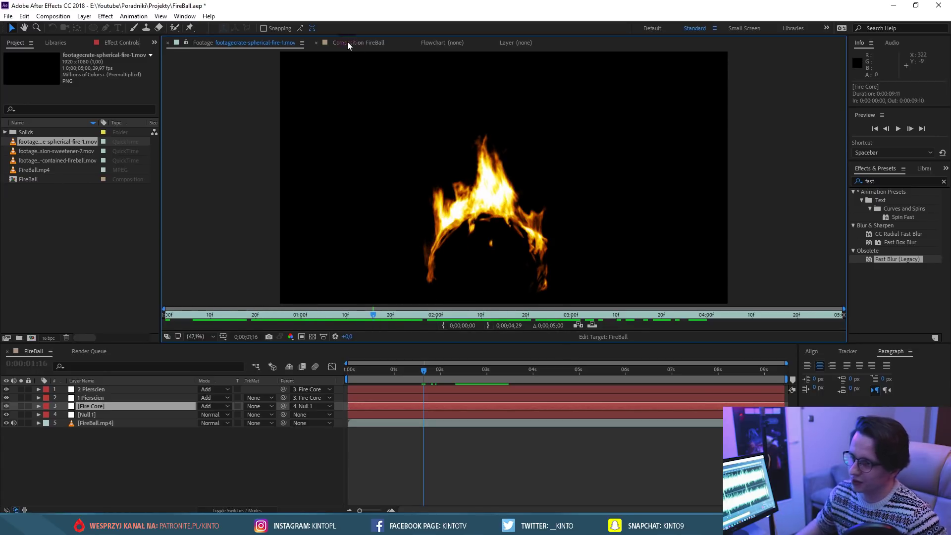
click(346, 42)
Add the spherical fire clip to FireBall, position it over the hand, and scale it to about 87%.
drag(52, 139, 126, 388)
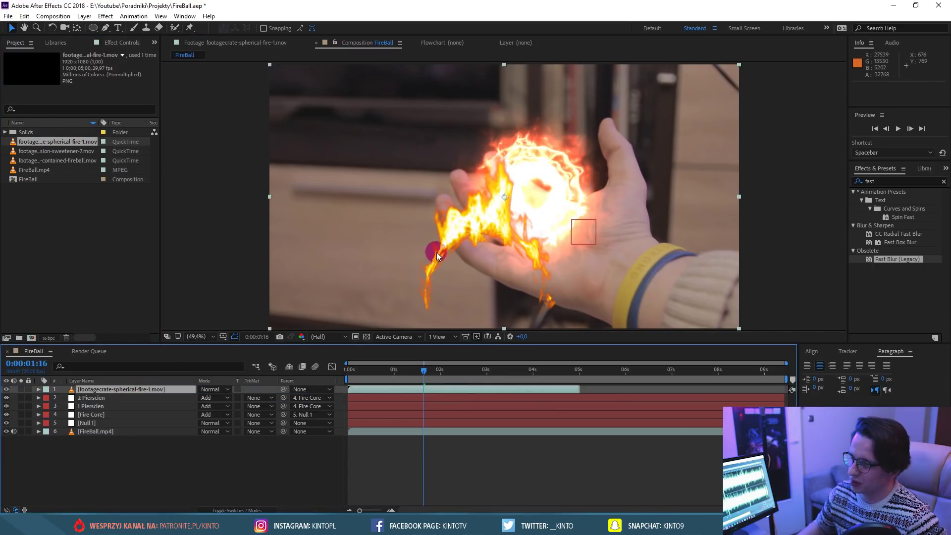
drag(501, 236, 551, 151)
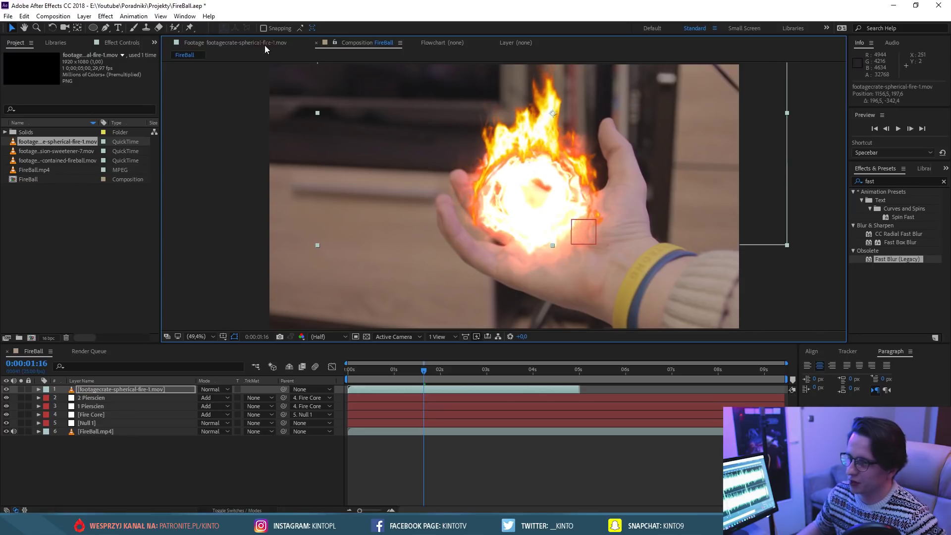
key(y)
drag(544, 116, 546, 130)
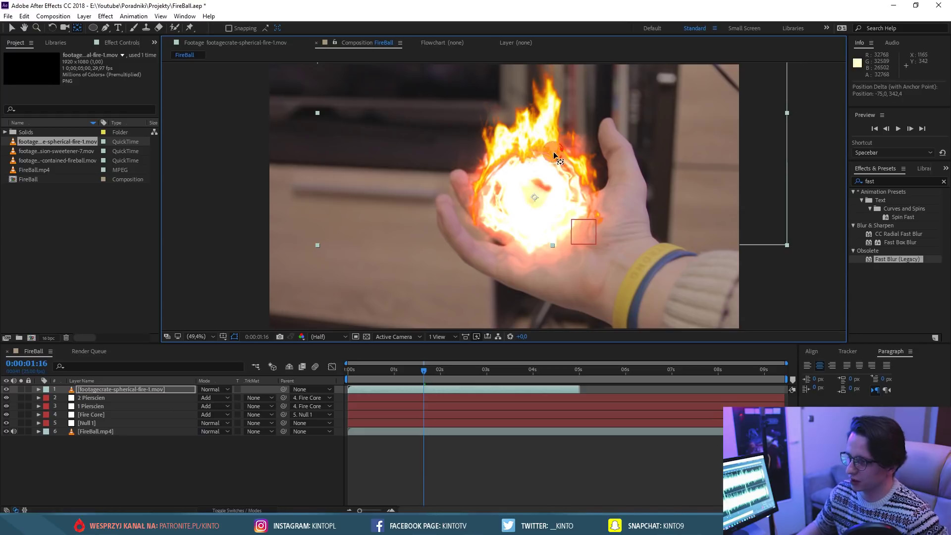
key(s)
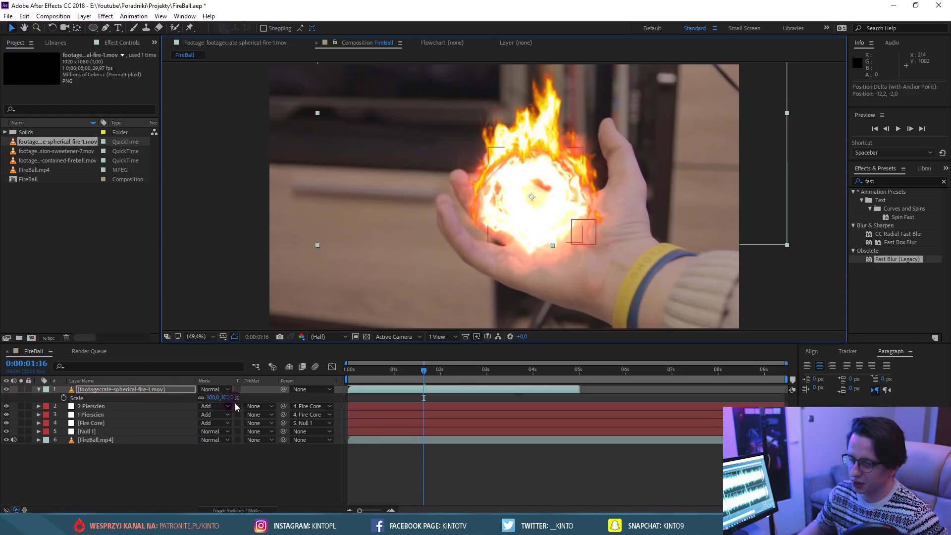
drag(230, 400, 224, 401)
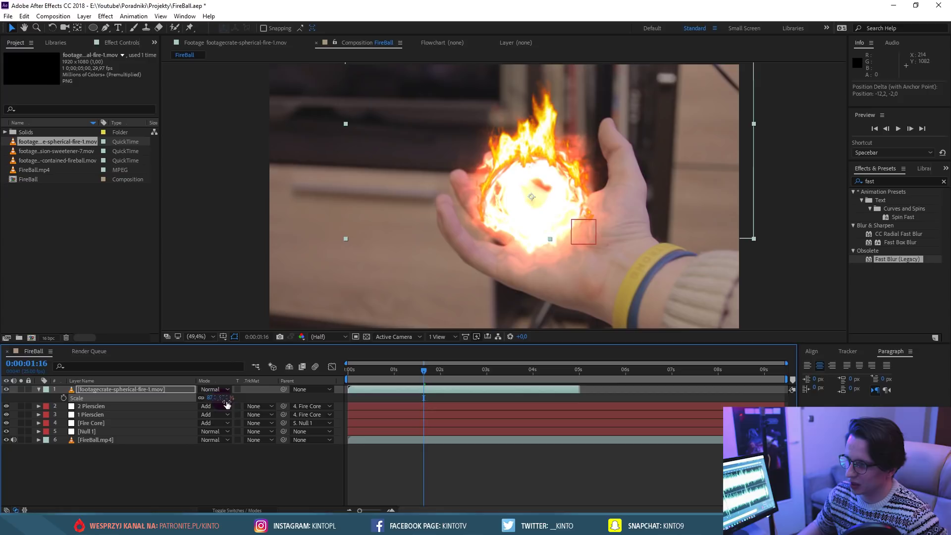
drag(555, 163, 553, 160)
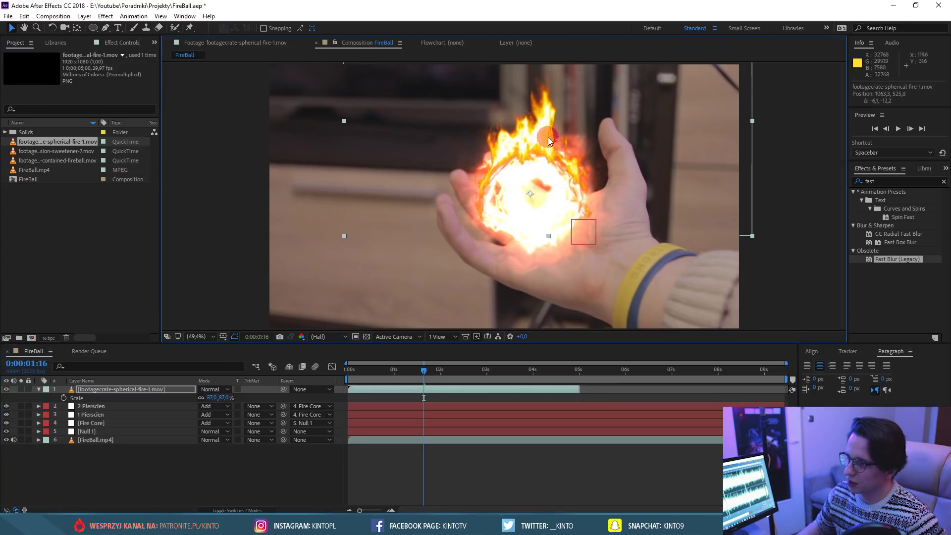
Move the fire layer below the rings, set Add blending, and nudge it over the palm.
drag(118, 395, 122, 429)
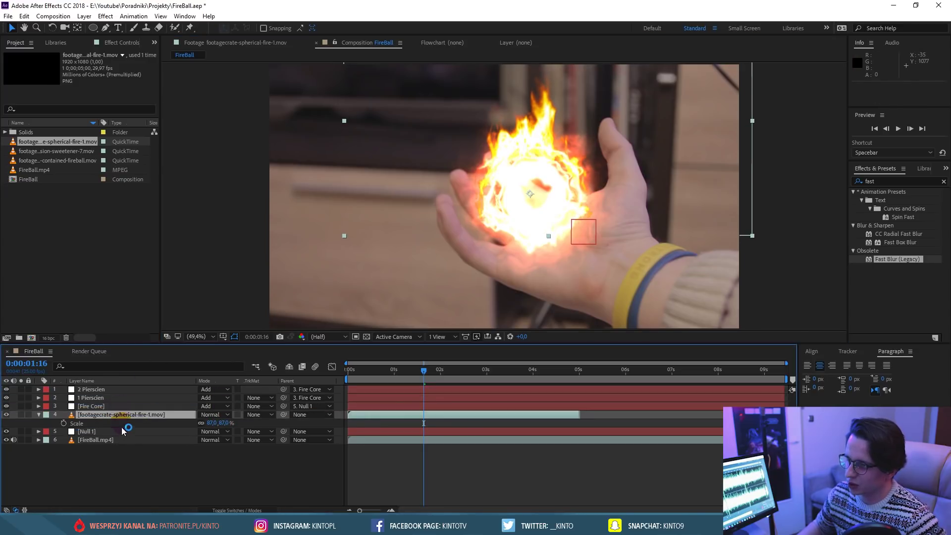
click(222, 415)
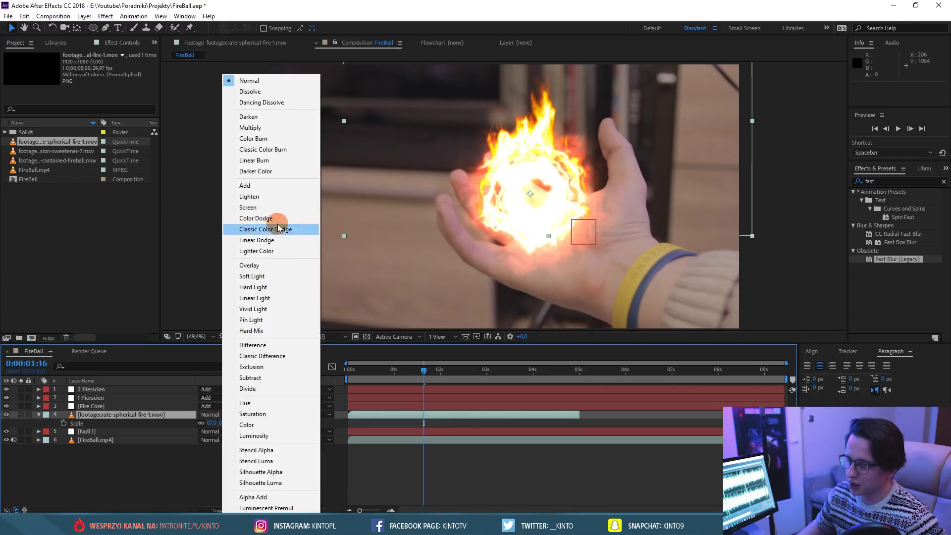
click(247, 186)
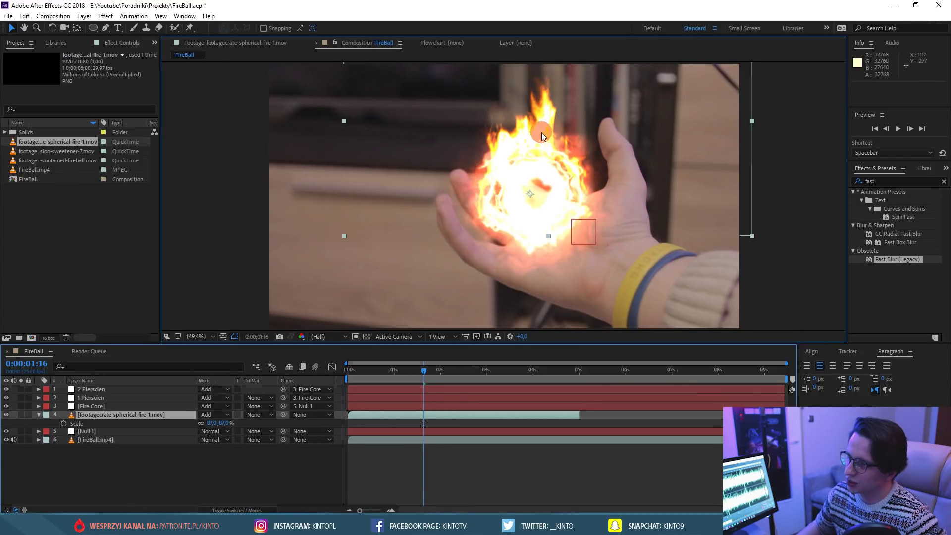
drag(542, 132, 545, 131)
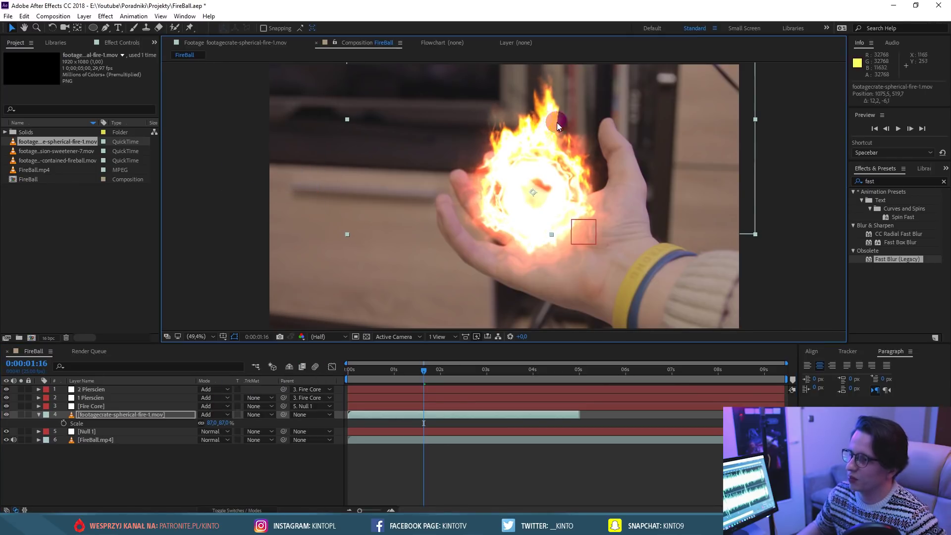
drag(435, 372, 418, 375)
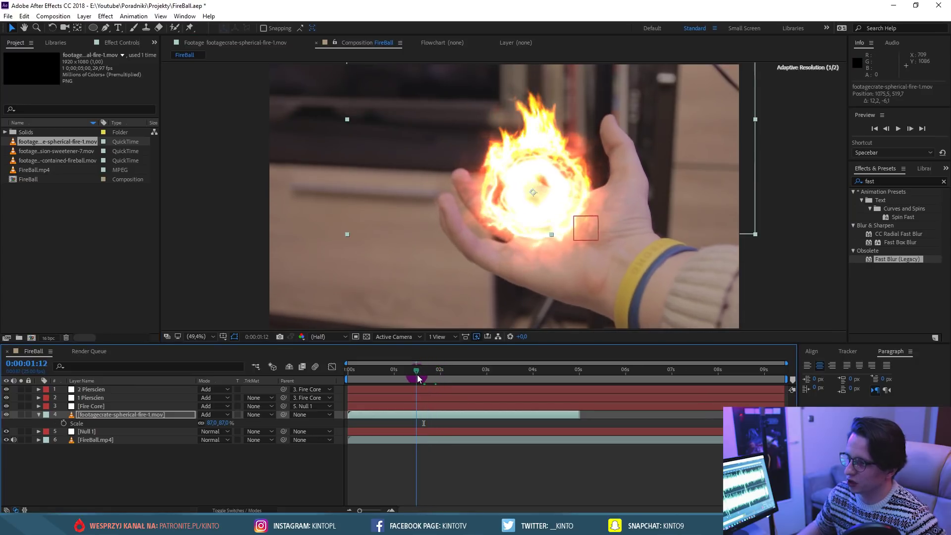
drag(538, 144, 540, 143)
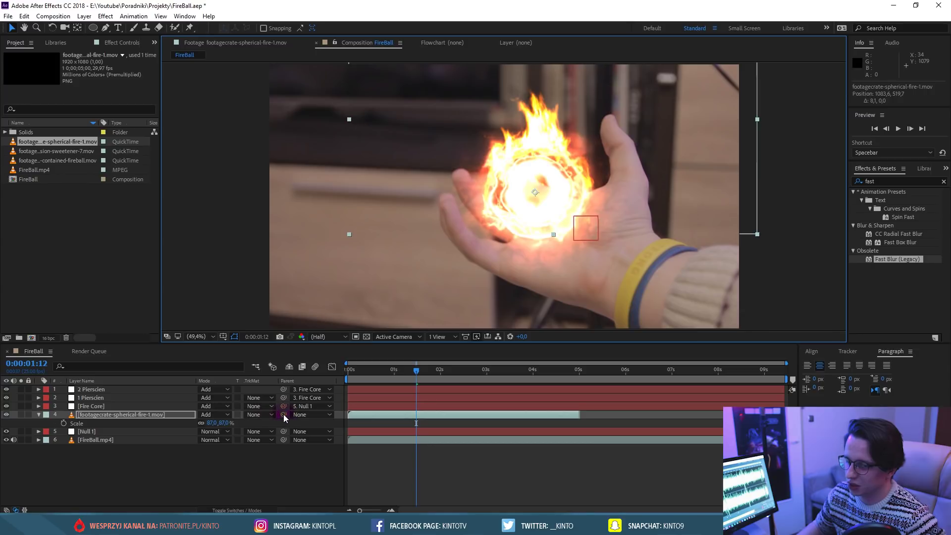
Parent the fire footage to 3. Fire Core and check later frames.
drag(283, 414, 99, 407)
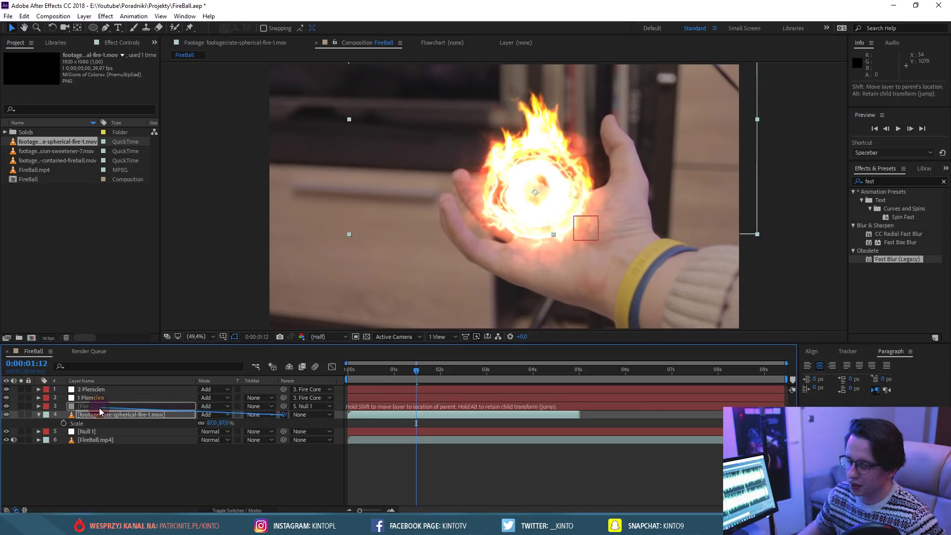
click(116, 416)
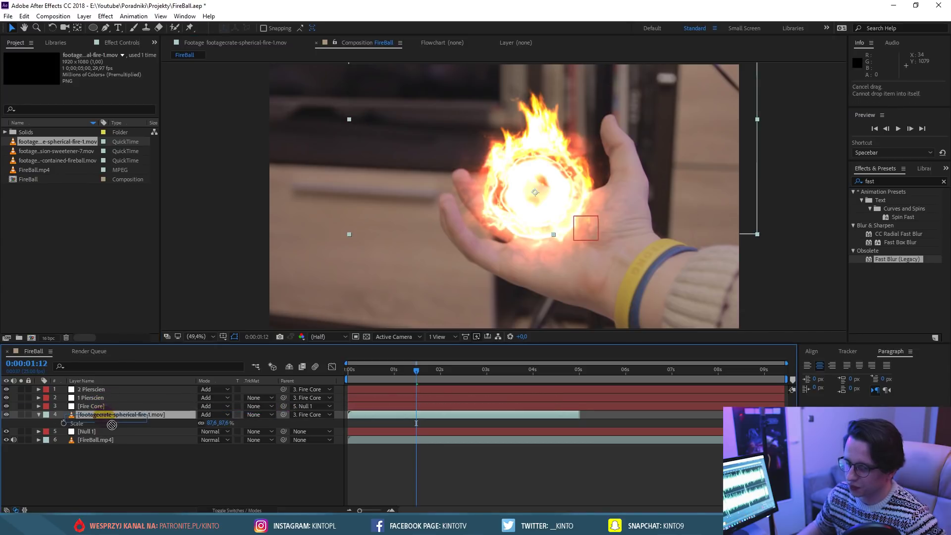
mouse_move(423, 378)
mouse_down()
mouse_move(574, 369)
mouse_move(366, 392)
mouse_move(337, 406)
mouse_up()
key(space)
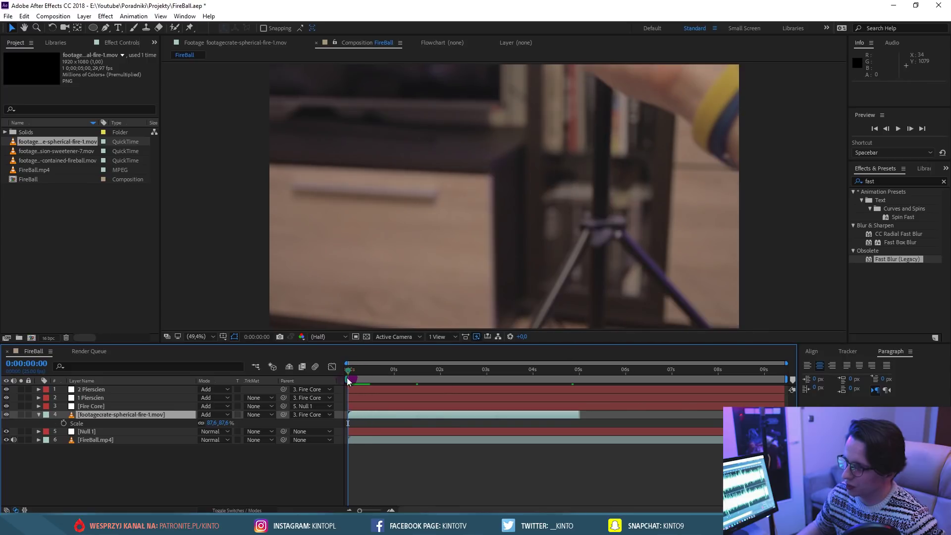
click(360, 378)
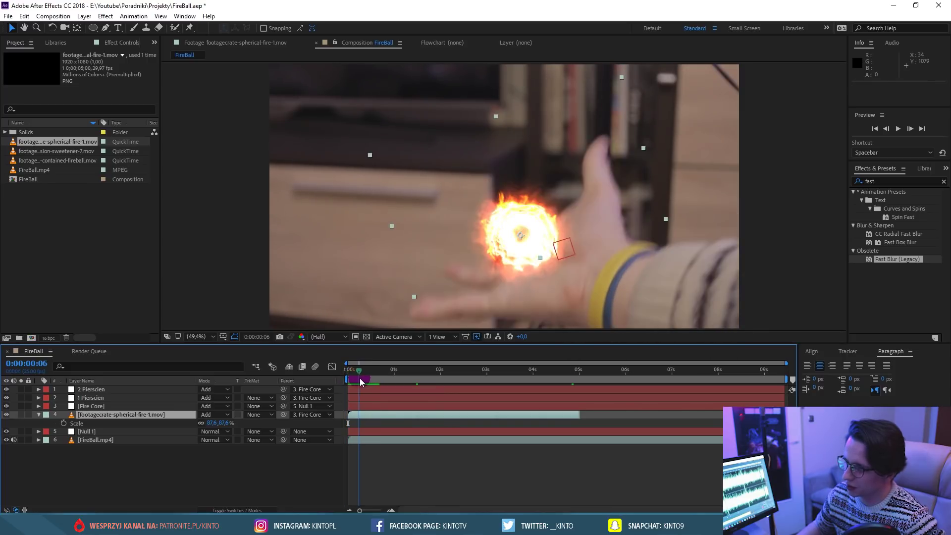
mouse_move(360, 379)
mouse_down()
mouse_move(346, 379)
mouse_move(358, 379)
mouse_up()
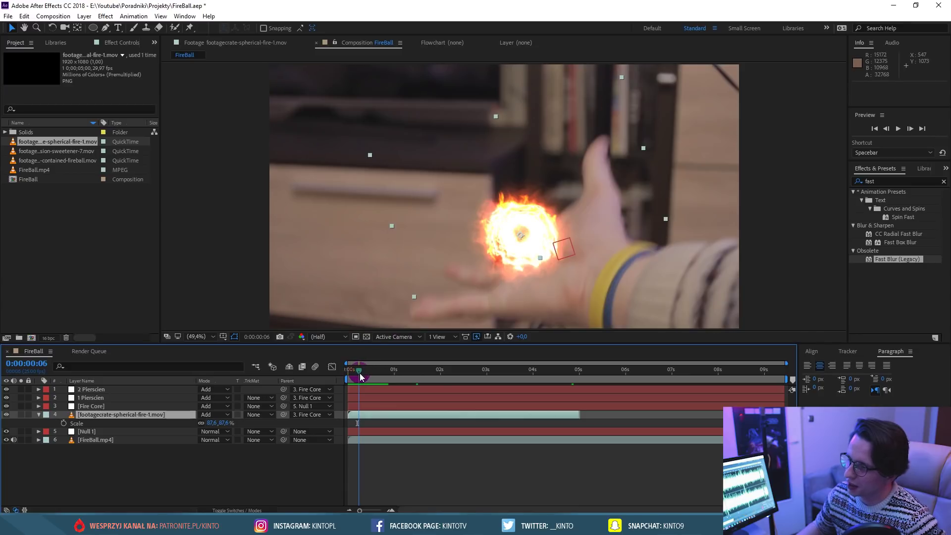
drag(359, 375, 365, 374)
click(535, 218)
key(space)
key(space)
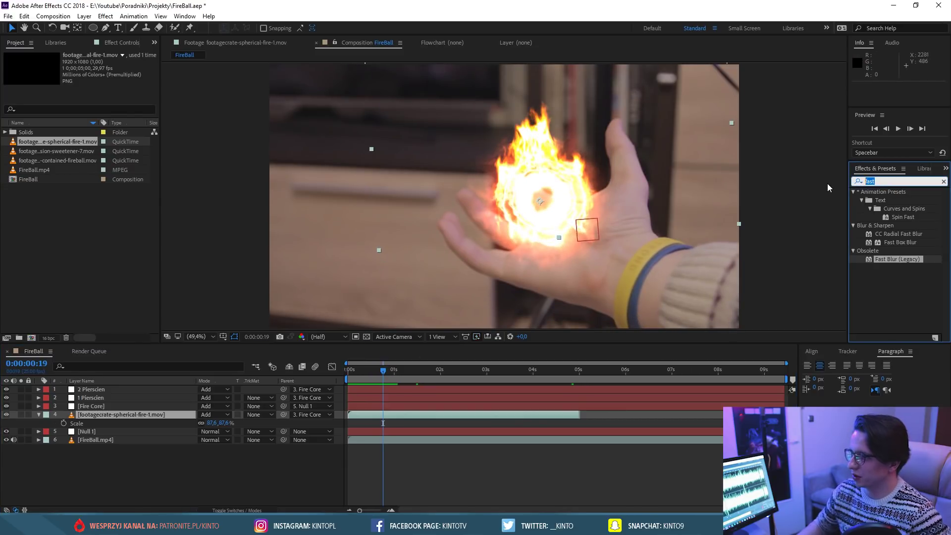
Apply Levels to the fire footage and adjust its Red channel gamma and black levels.
click(891, 181)
text(level)
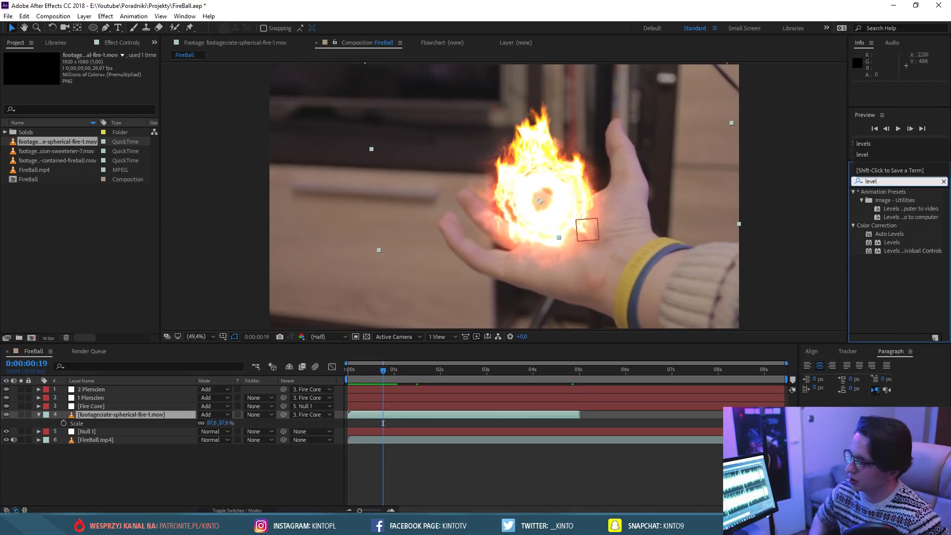
drag(892, 243, 120, 415)
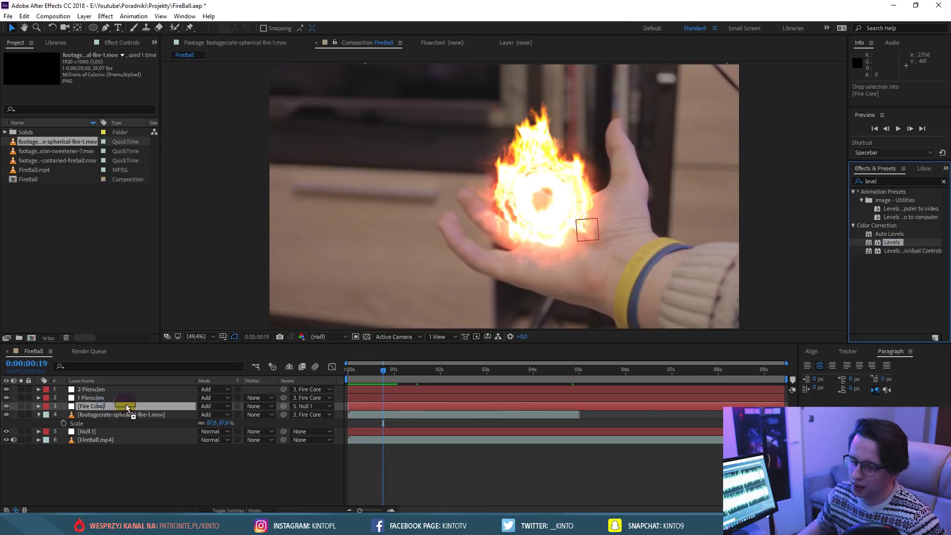
click(106, 73)
click(110, 94)
click(144, 127)
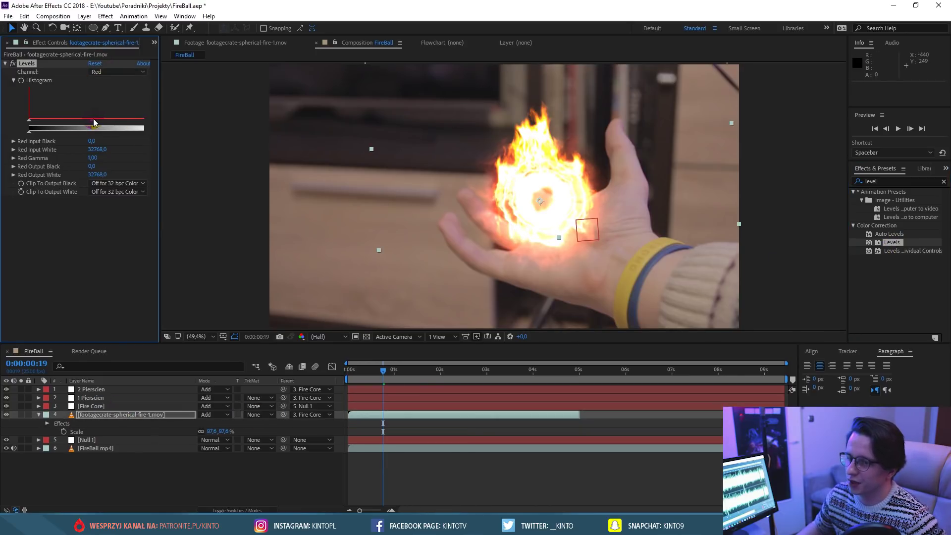
mouse_move(91, 120)
mouse_down()
mouse_move(100, 121)
mouse_move(90, 119)
mouse_up()
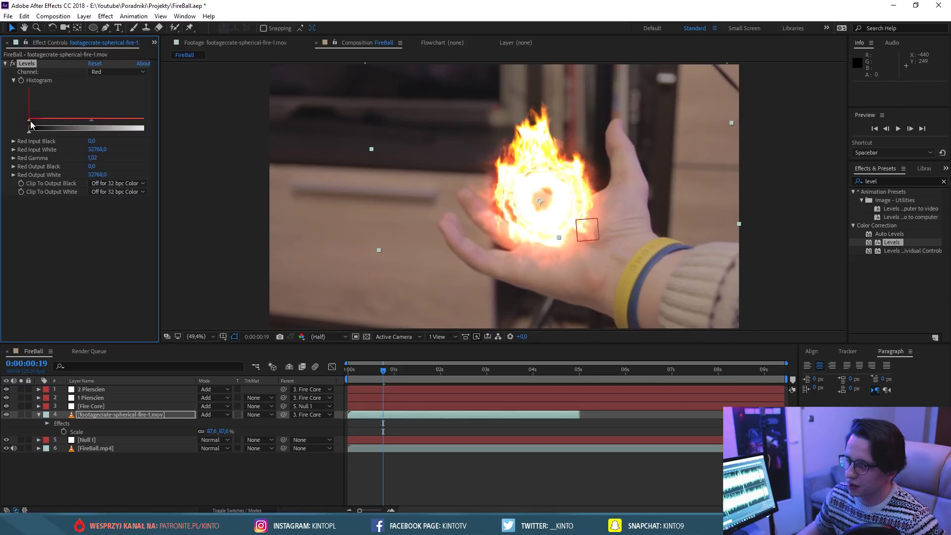
drag(29, 119, 62, 132)
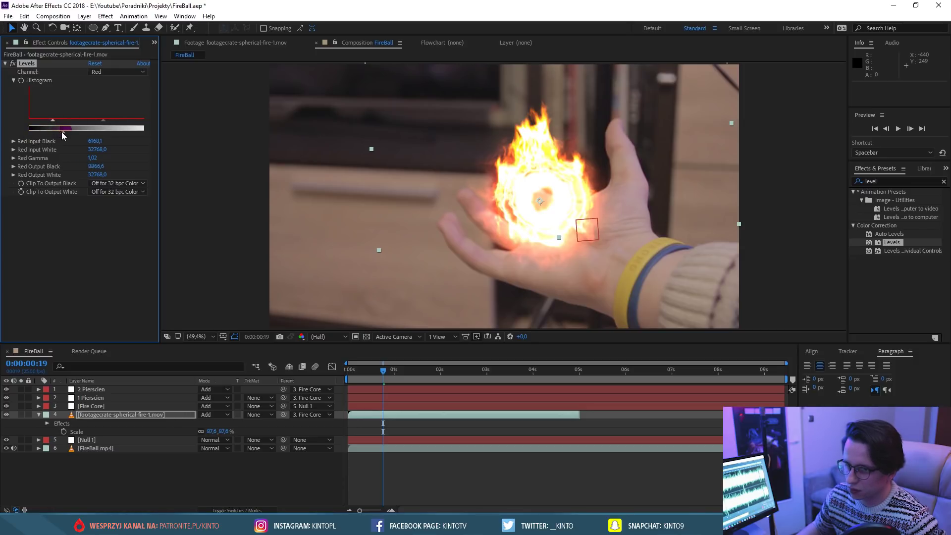
Set the RGB channel Gamma to 3,29 and check frames around one second.
click(105, 72)
click(106, 84)
drag(92, 120, 88, 127)
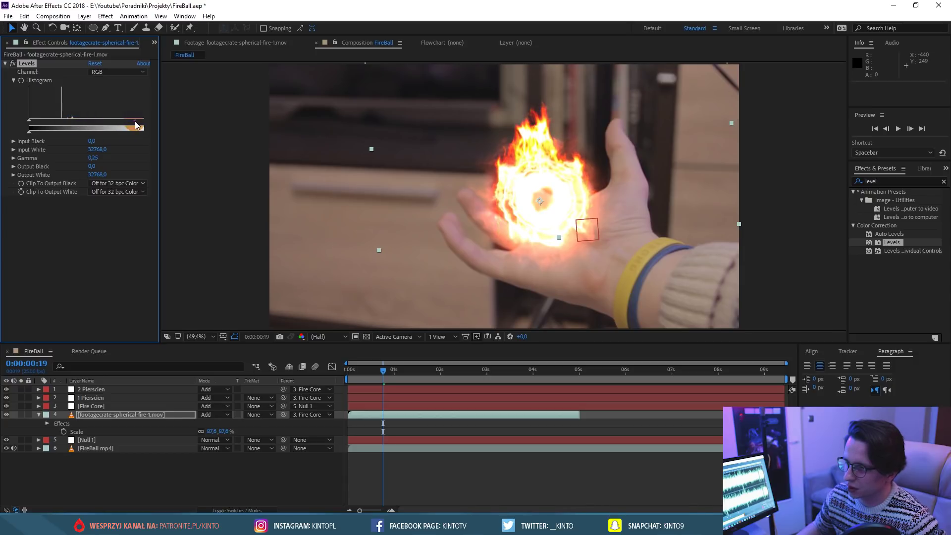
drag(51, 124, 42, 124)
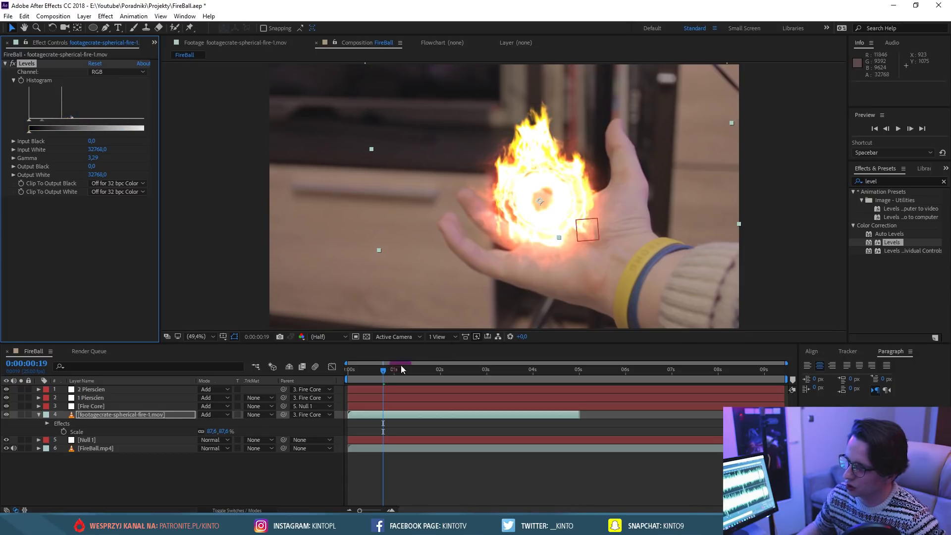
click(395, 378)
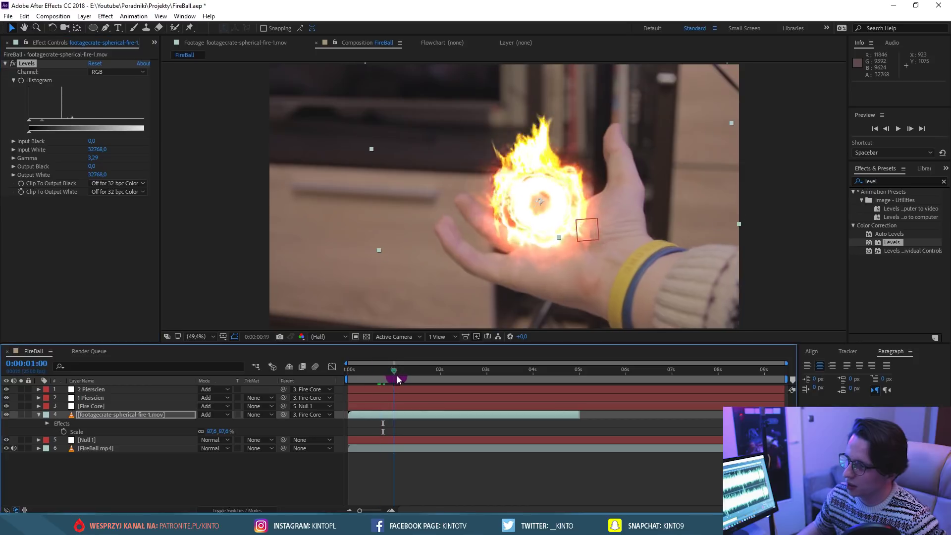
drag(397, 379, 415, 376)
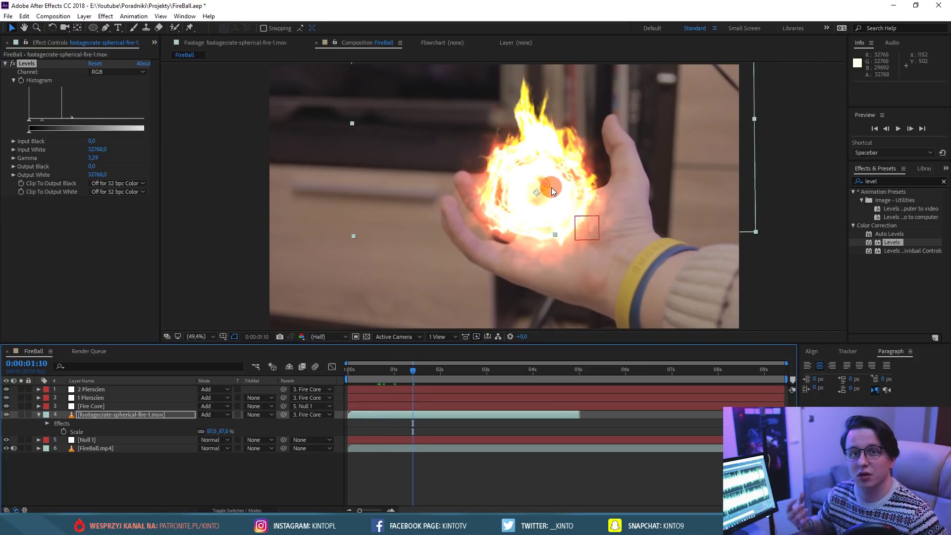
drag(435, 387, 411, 376)
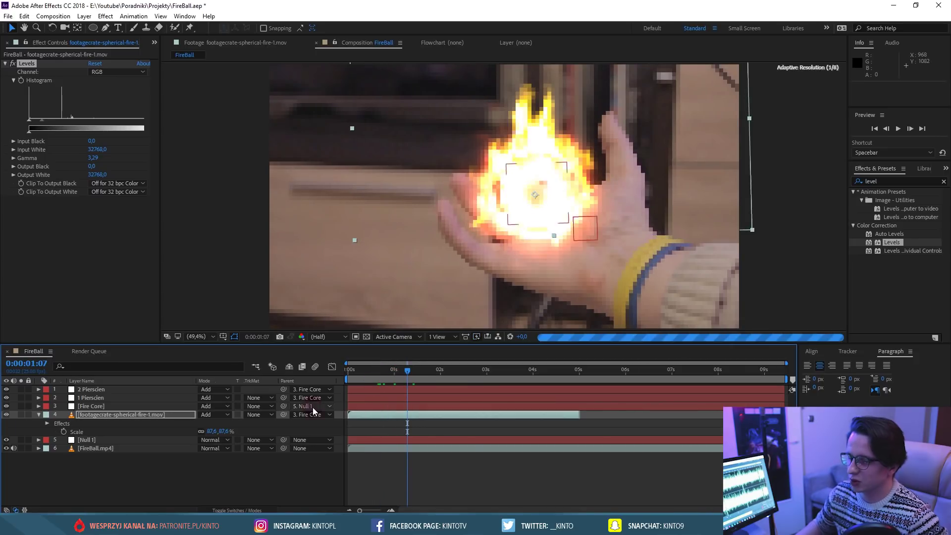
Duplicate the spherical fire footage layer, removing an accidental Levels copy.
key(ctrl+d)
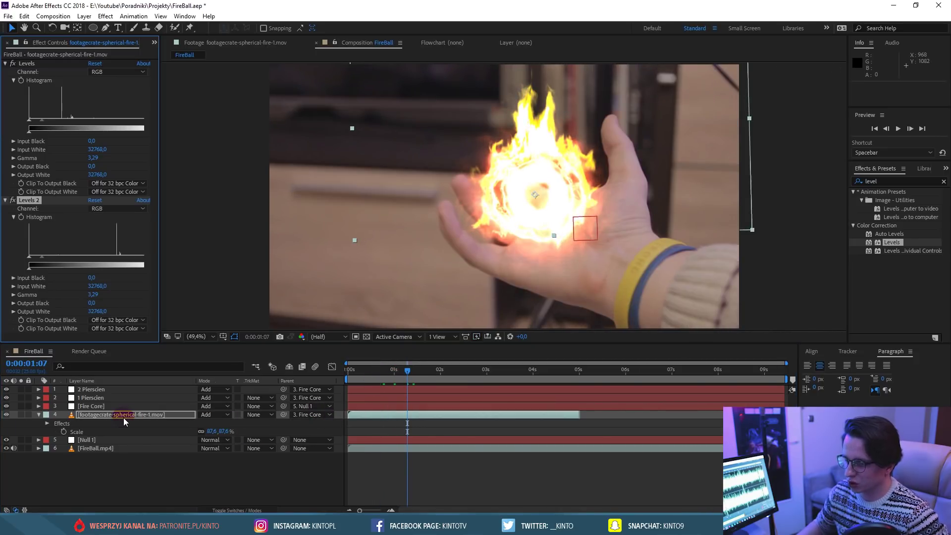
key(Delete)
click(115, 417)
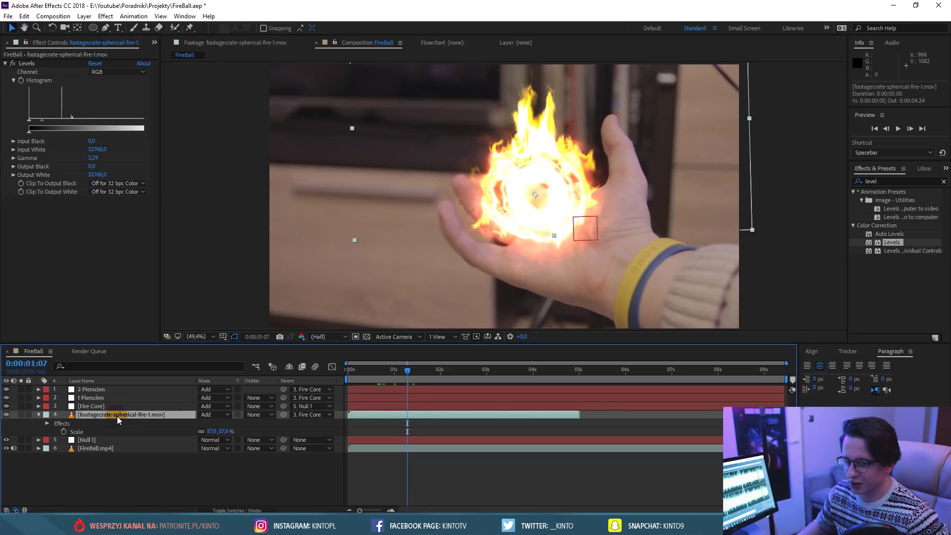
key(ctrl+d)
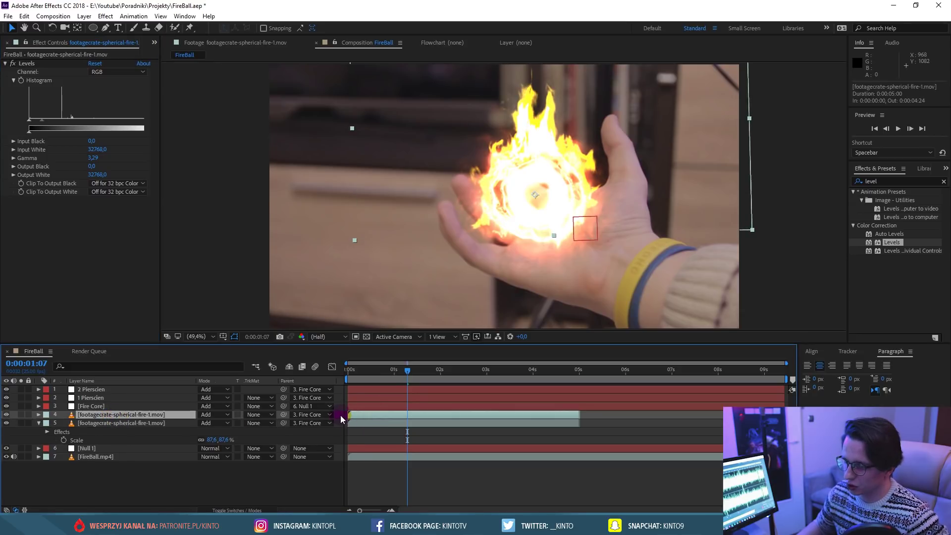
key(Return)
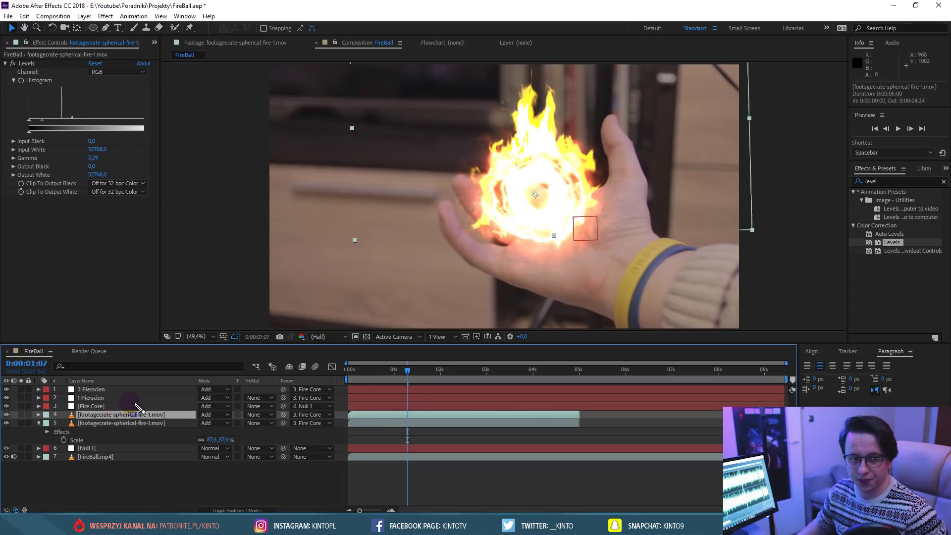
key(Return)
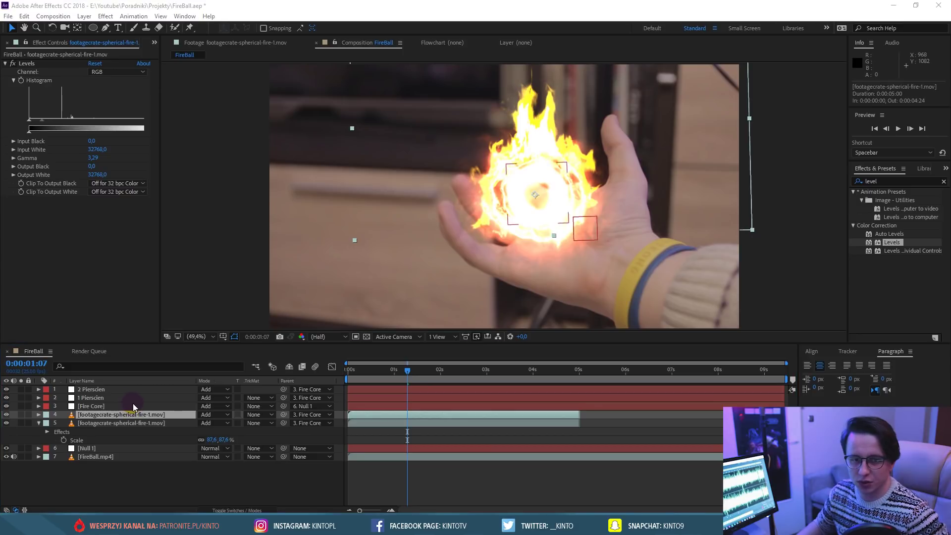
Trim the fire copy and slide it to start around 5 seconds, then preview.
click(424, 421)
click(408, 370)
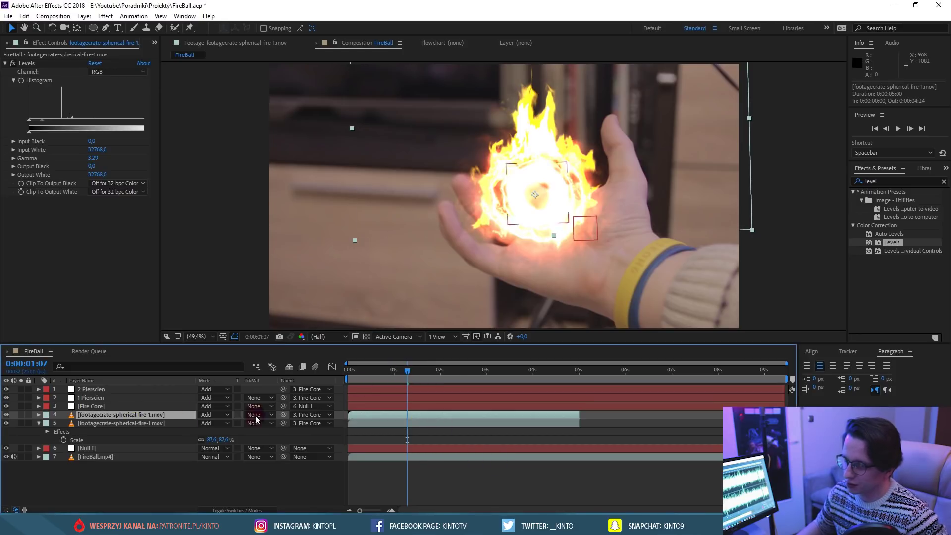
drag(349, 415, 587, 417)
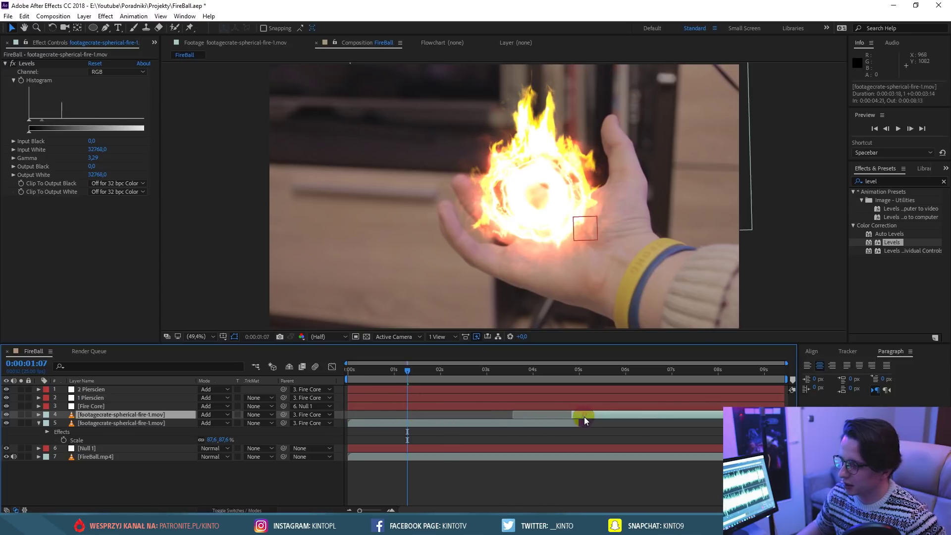
drag(576, 379, 570, 375)
key(space)
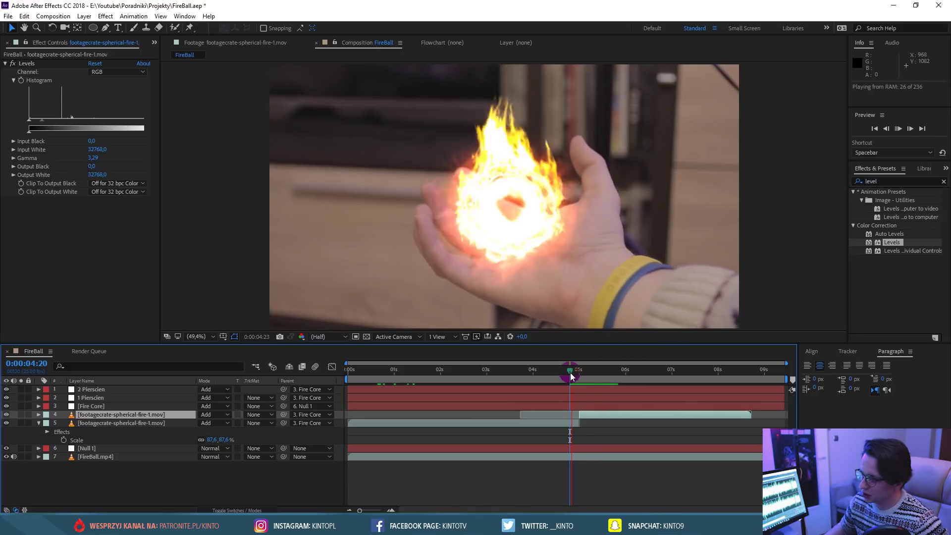
drag(569, 372, 604, 377)
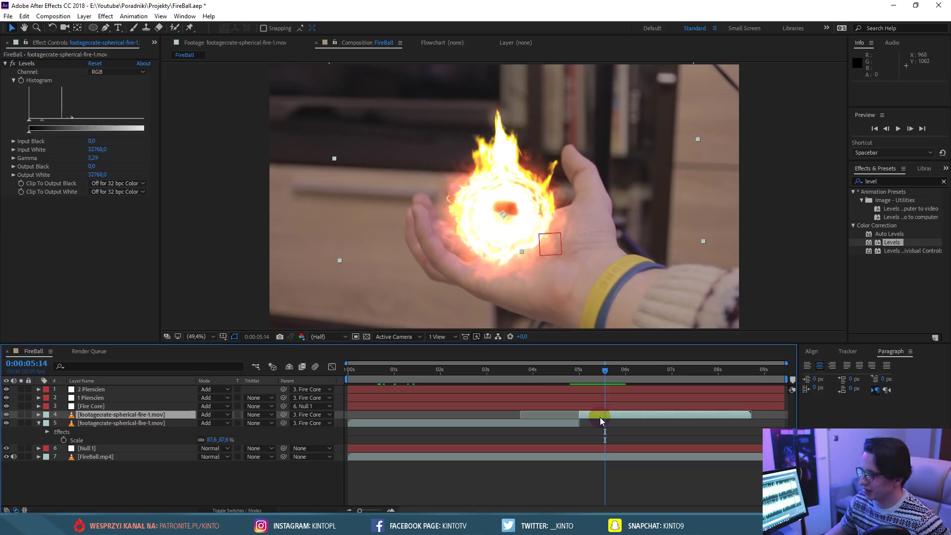
Duplicate the spherical fire footage, slide the copy to end near 9 s, and preview the ending.
key(ctrl+d)
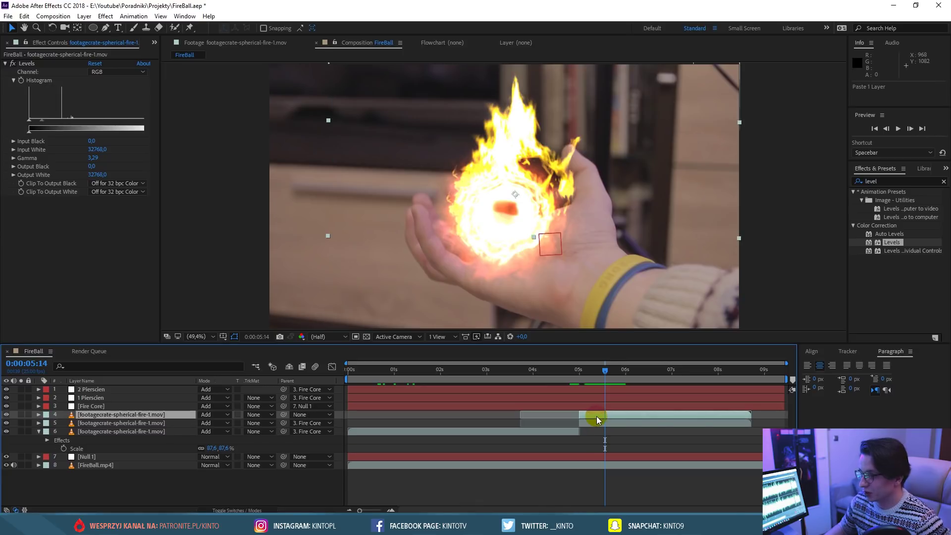
drag(597, 417, 768, 417)
drag(728, 373, 743, 374)
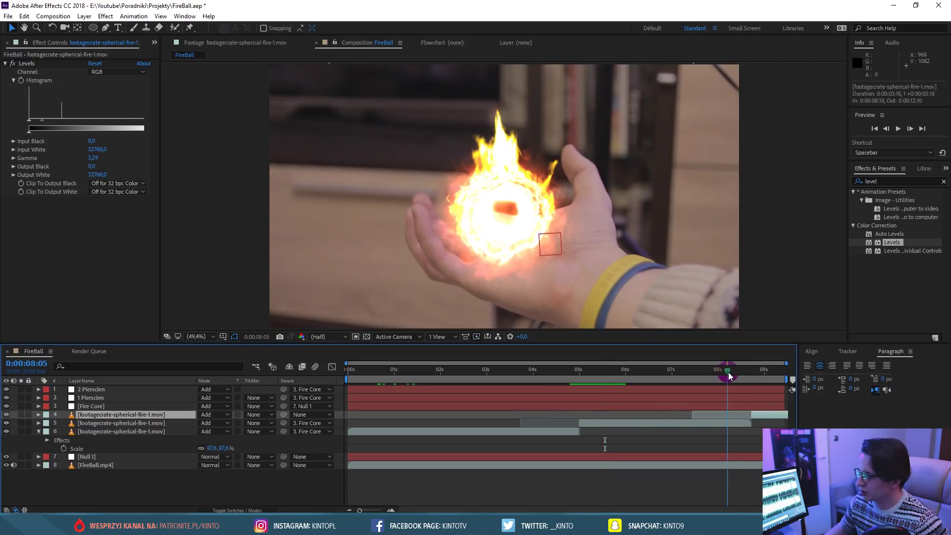
key(space)
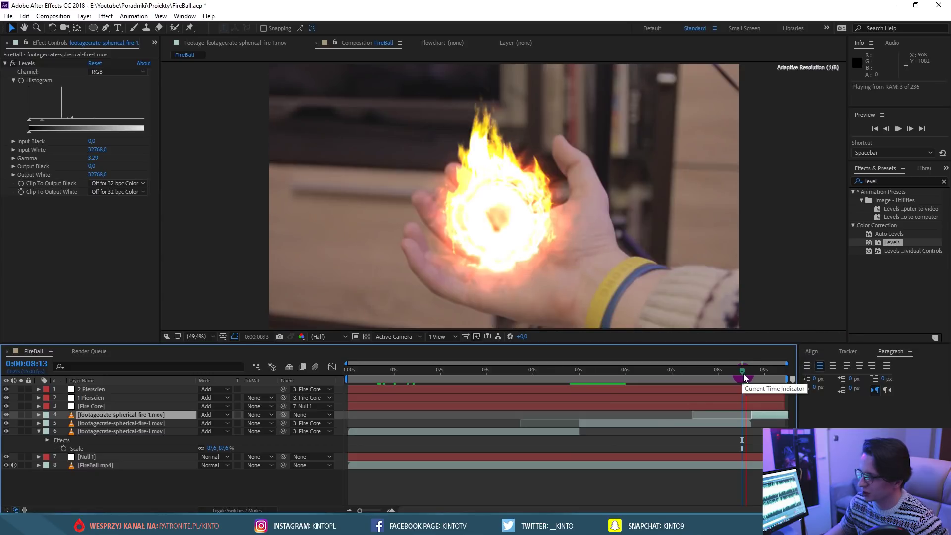
click(747, 373)
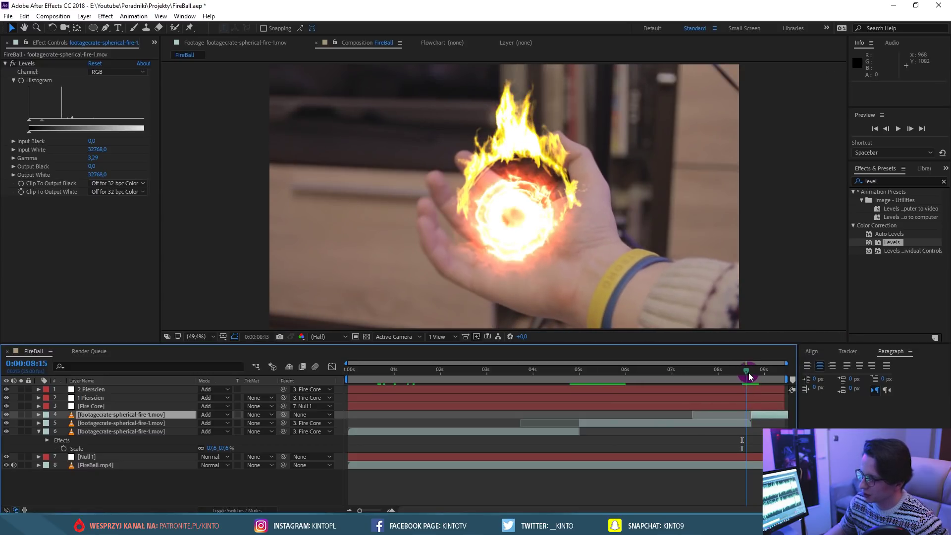
drag(748, 378, 751, 379)
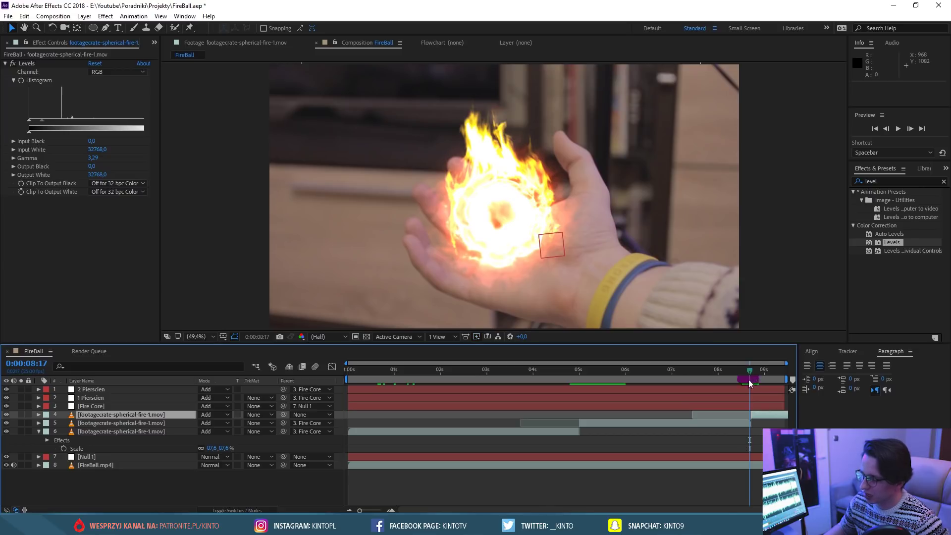
Delete the fire layer, paste it back parented to Fire Core, then undo the paste.
key(Delete)
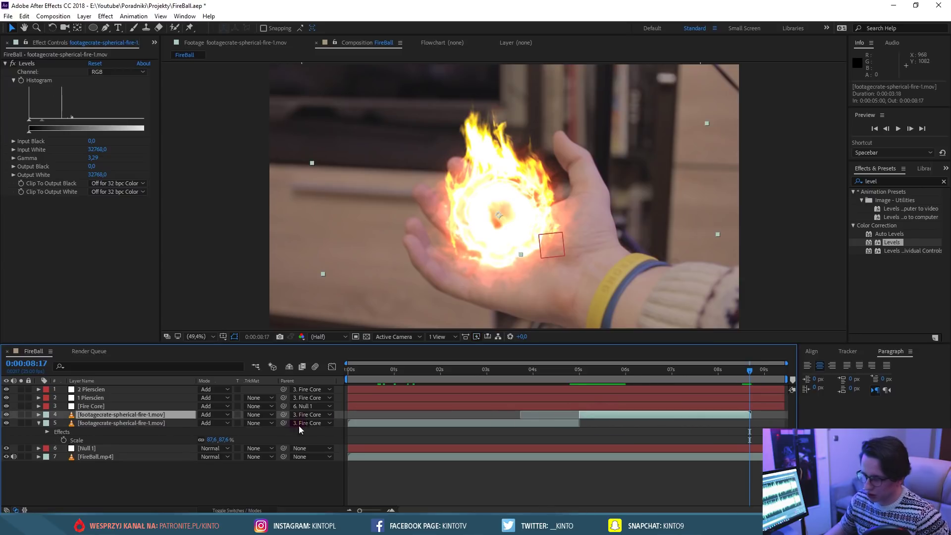
key(ctrl+v)
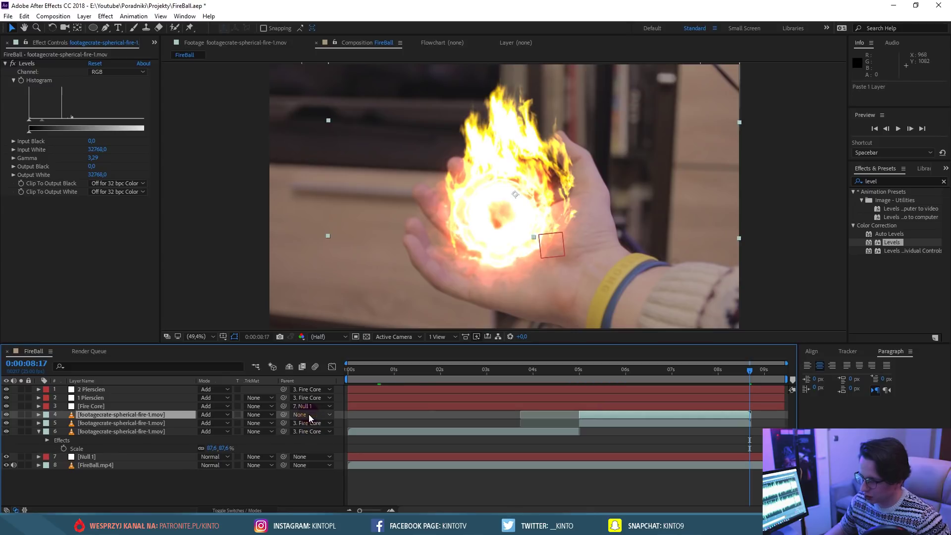
click(306, 415)
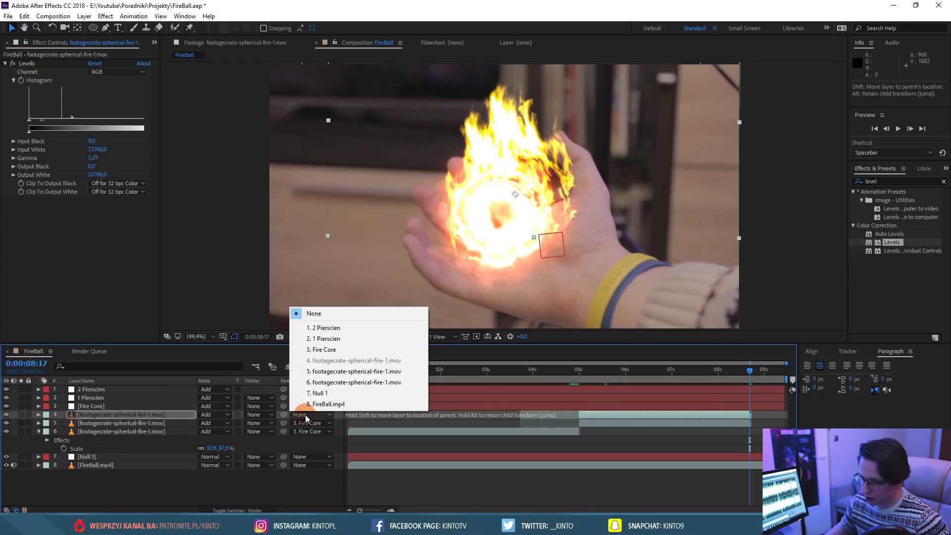
click(340, 351)
drag(643, 371, 691, 376)
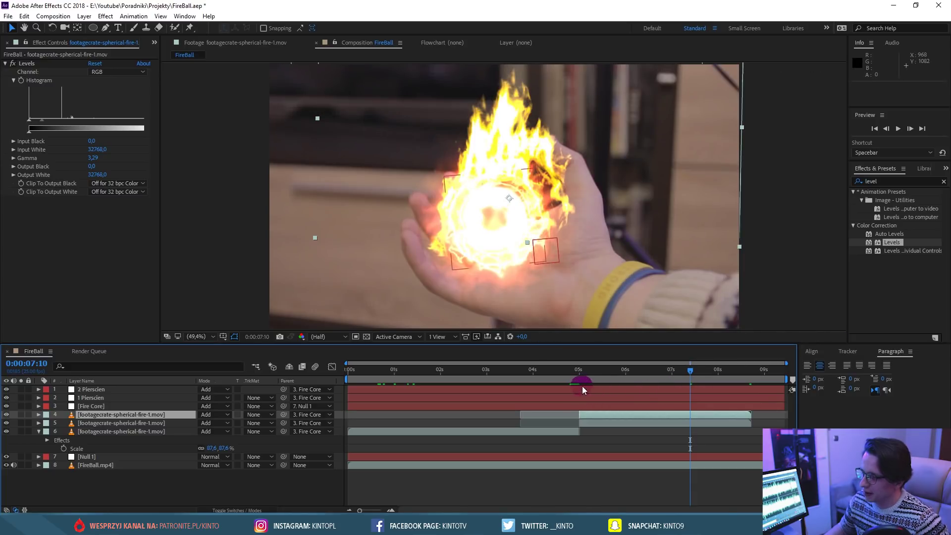
click(589, 375)
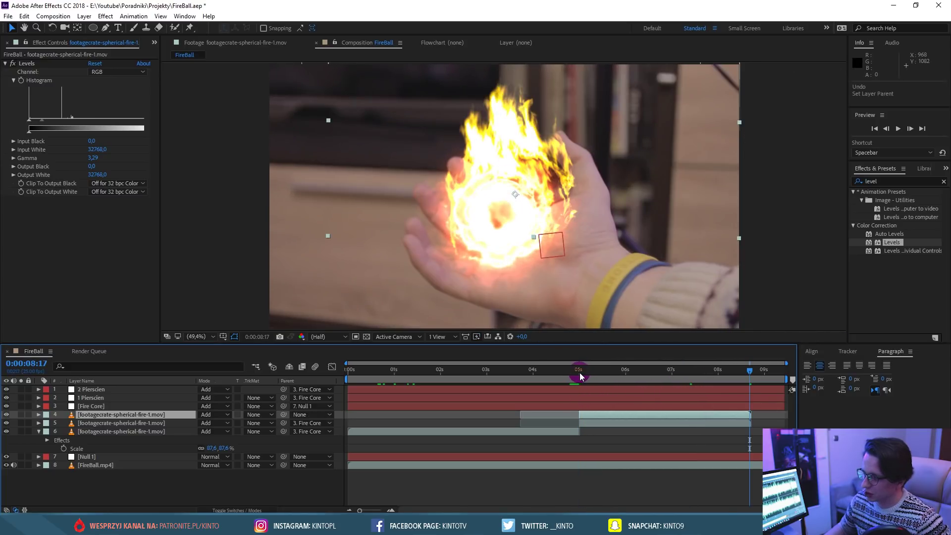
key(ctrl+z)
click(418, 373)
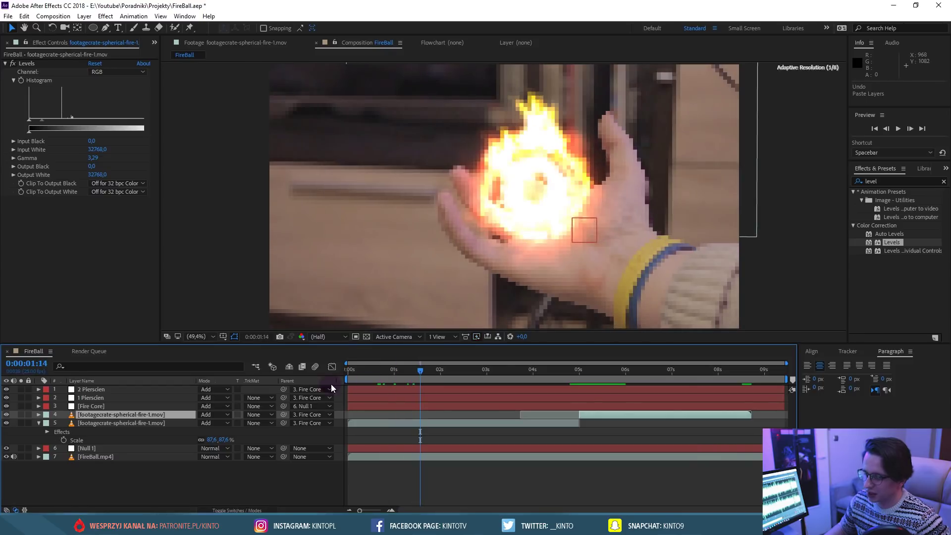
Duplicate the spherical fire layer and trim its start to about the 8-second mark.
click(114, 415)
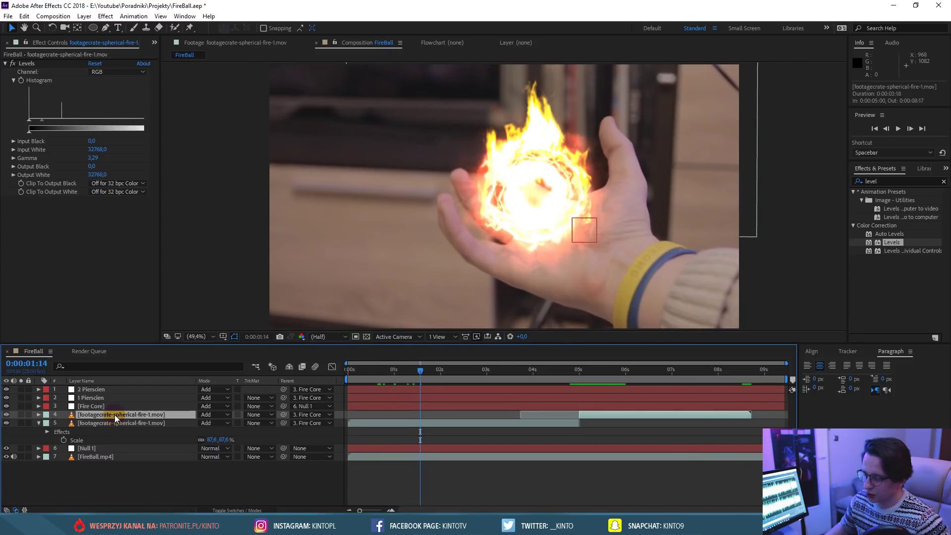
key(ctrl+d)
drag(584, 375, 753, 385)
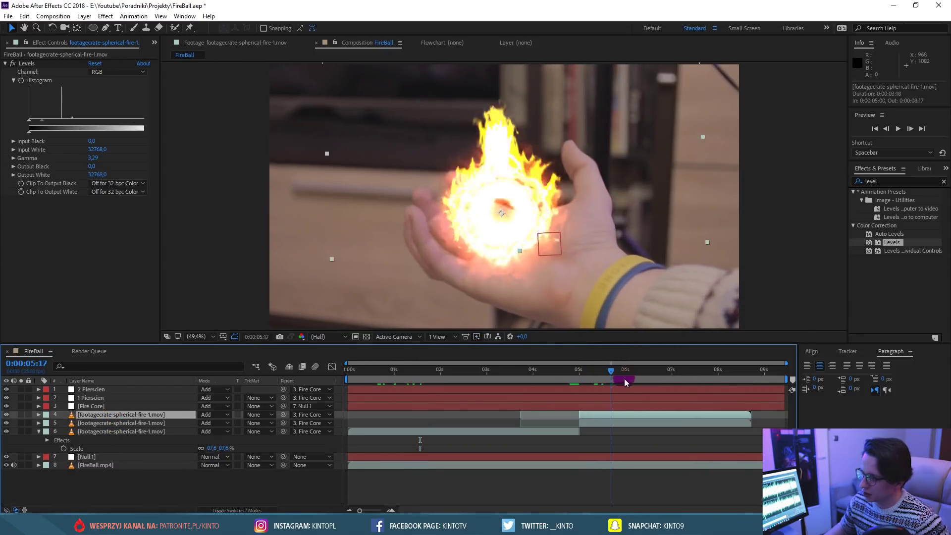
drag(637, 416, 768, 413)
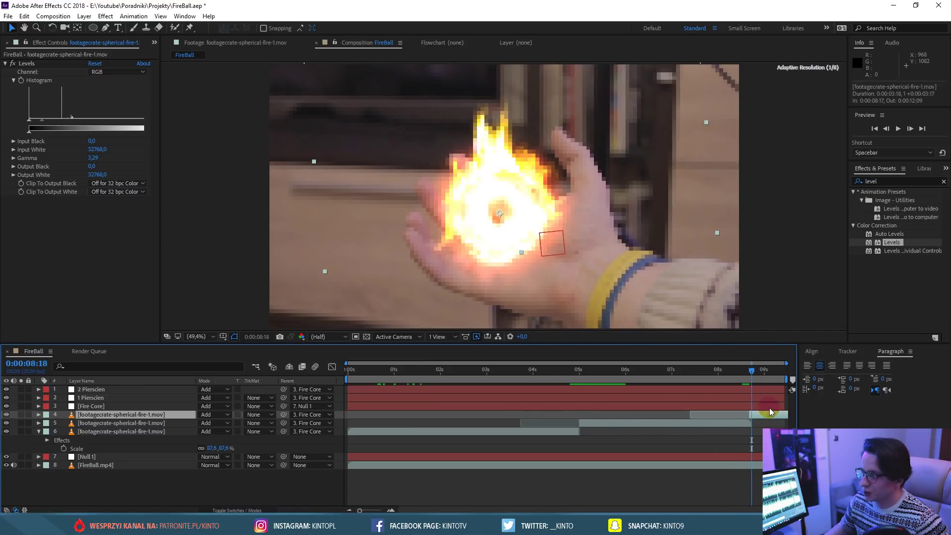
key(bracketleft)
Preview the fire handoff at 8:08 and scrub through 2–6 seconds to check the flames.
click(733, 380)
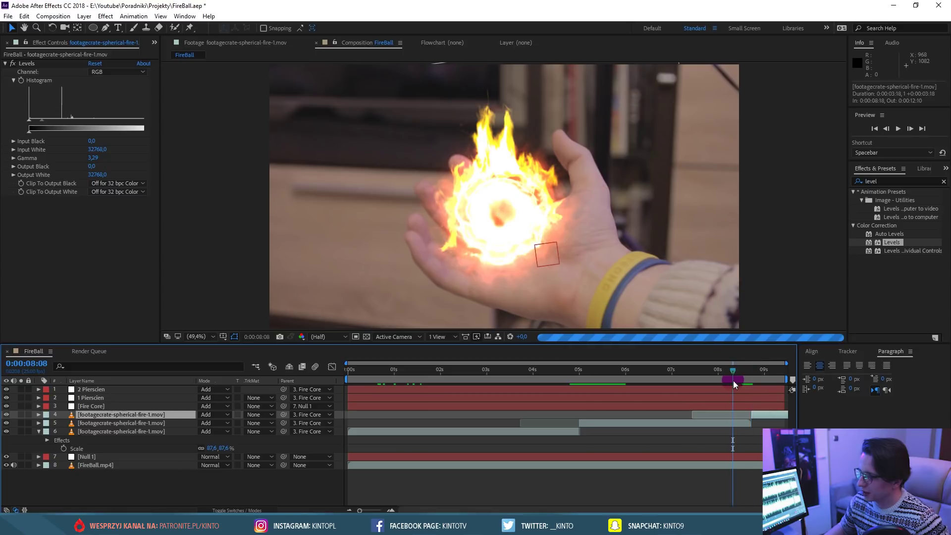
key(space)
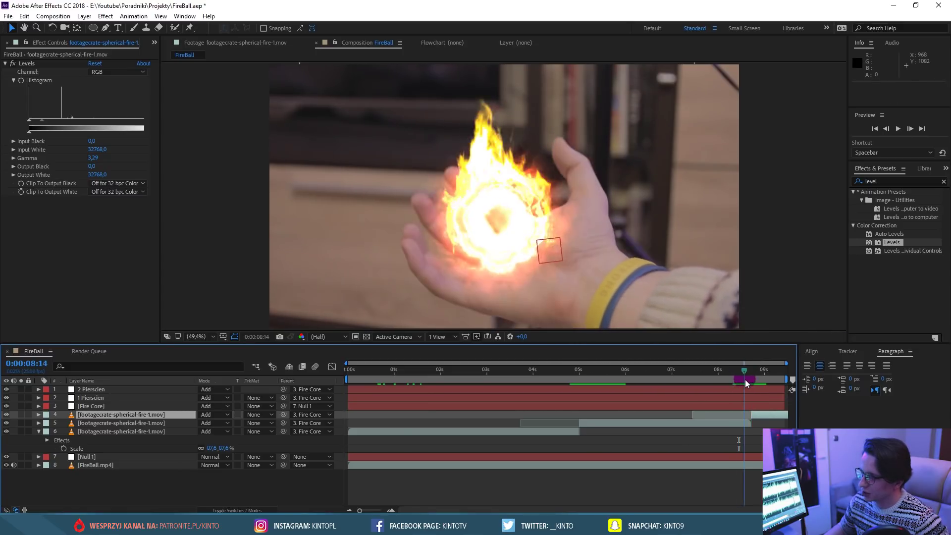
key(space)
mouse_move(723, 387)
mouse_down()
mouse_move(637, 393)
mouse_move(703, 392)
mouse_up()
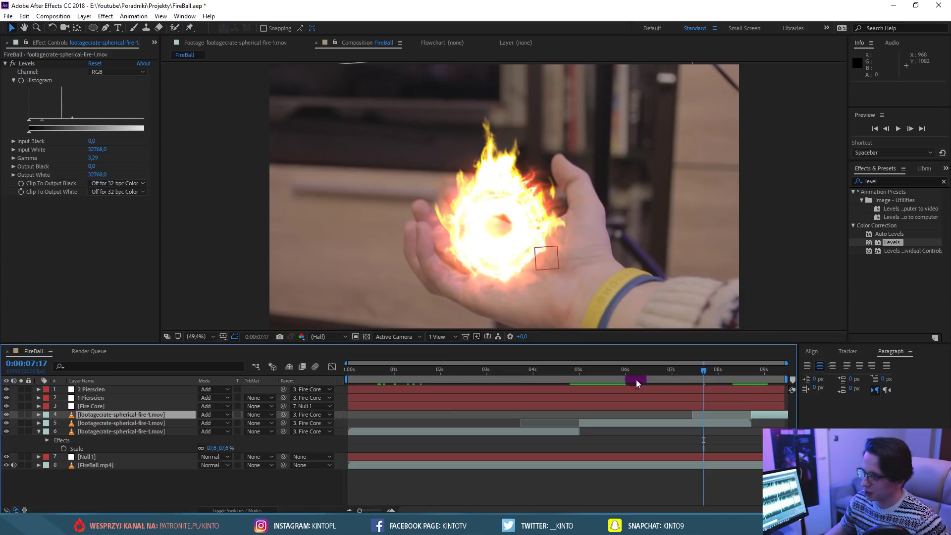
mouse_move(708, 372)
mouse_down()
mouse_move(769, 378)
mouse_move(446, 396)
mouse_up()
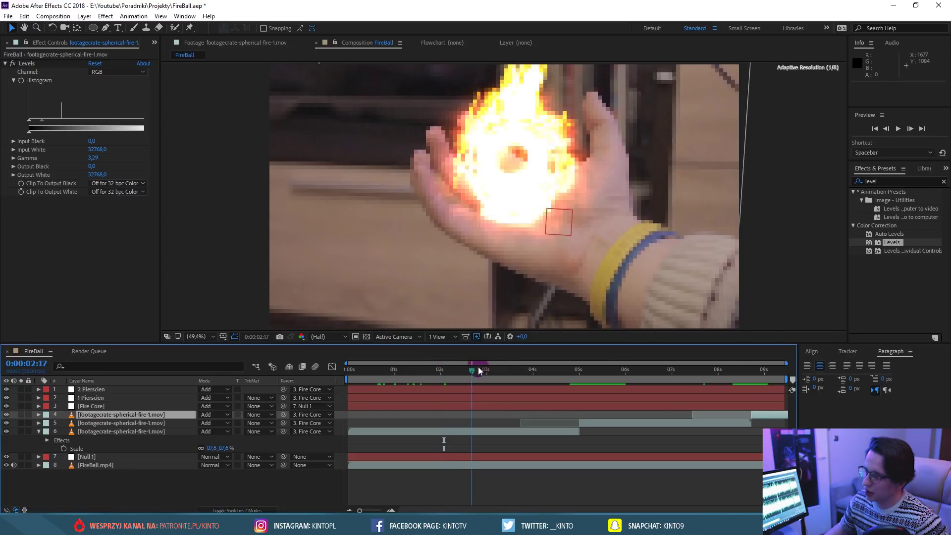
drag(441, 370, 509, 367)
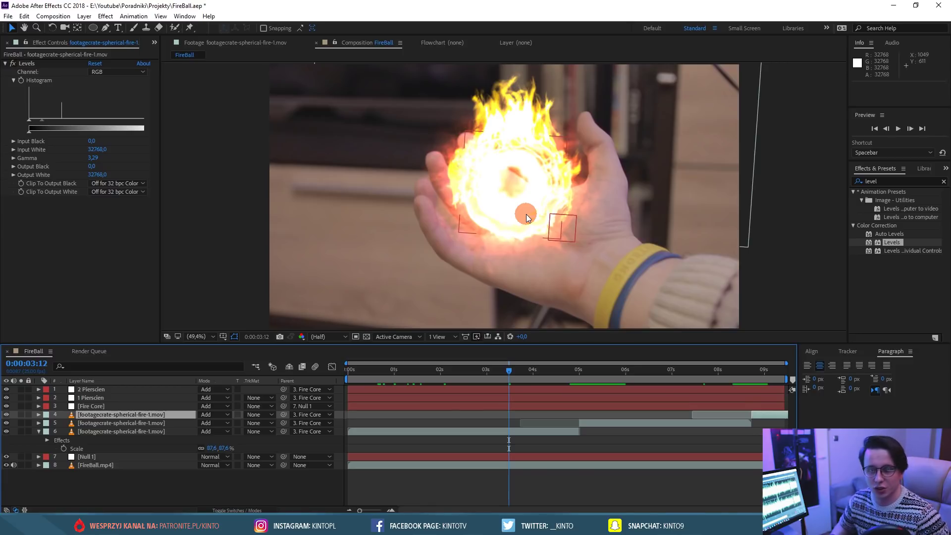
drag(538, 373, 559, 378)
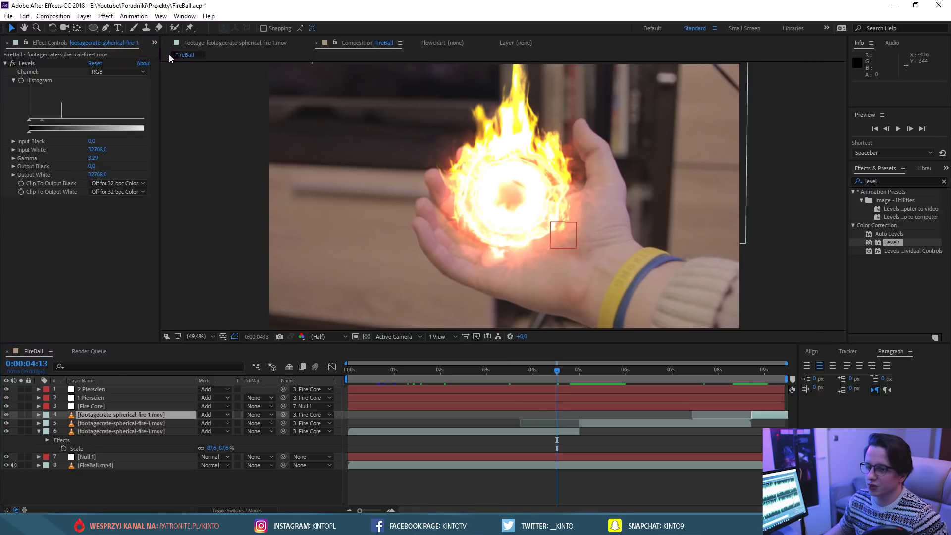
Preview the sparks explosion and contained fireball footage from the Project panel.
key(ctrl+0)
click(49, 151)
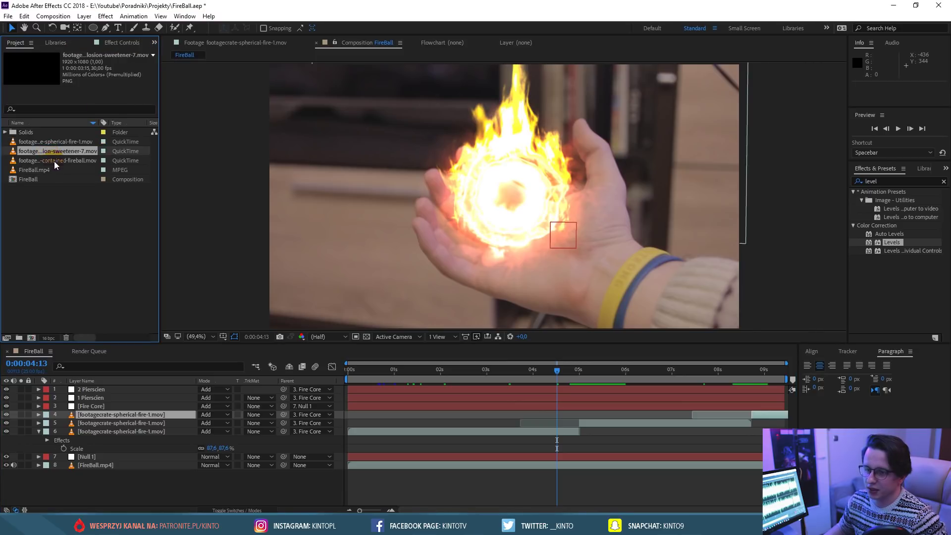
double_click(55, 152)
drag(204, 315, 472, 314)
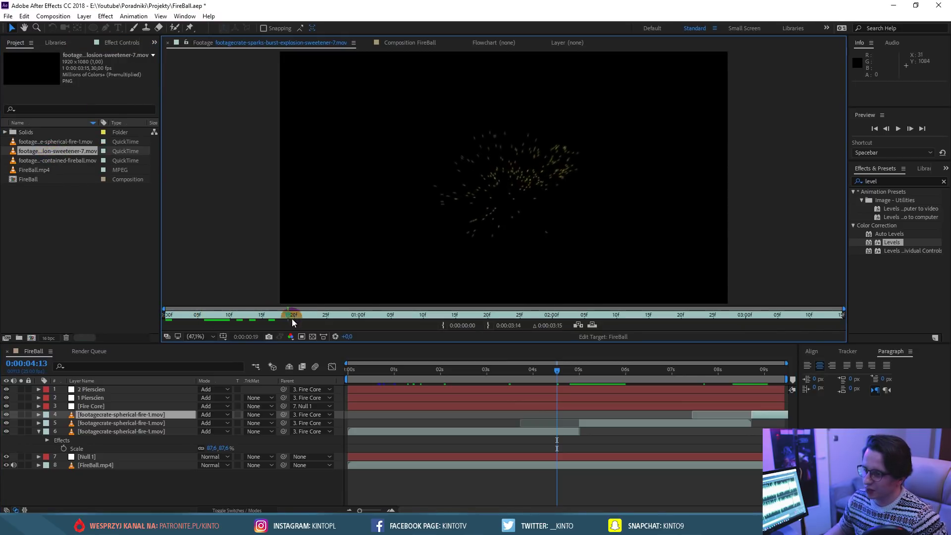
drag(281, 312, 236, 312)
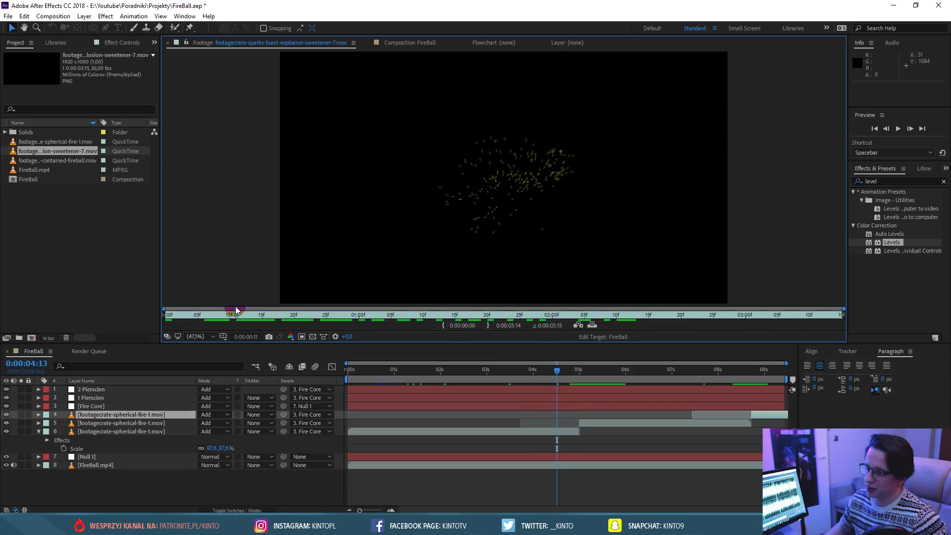
click(42, 161)
mouse_move(231, 316)
mouse_down()
mouse_move(218, 310)
mouse_move(777, 314)
mouse_move(636, 313)
mouse_up()
Add footagecrate-contained-fireball.mov above layer 4 and move it left across the hand.
drag(74, 160, 160, 413)
mouse_move(352, 370)
mouse_down()
mouse_move(452, 370)
mouse_move(406, 371)
mouse_up()
click(561, 153)
drag(169, 416, 180, 402)
drag(454, 152, 404, 148)
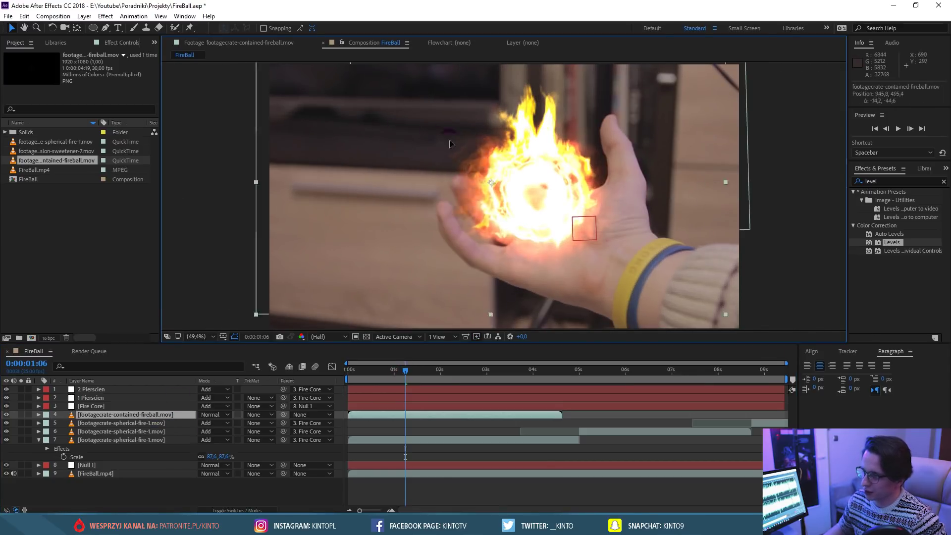
Reposition the contained fireball onto the palm and reveal its Scale property.
drag(403, 151, 478, 142)
key(s)
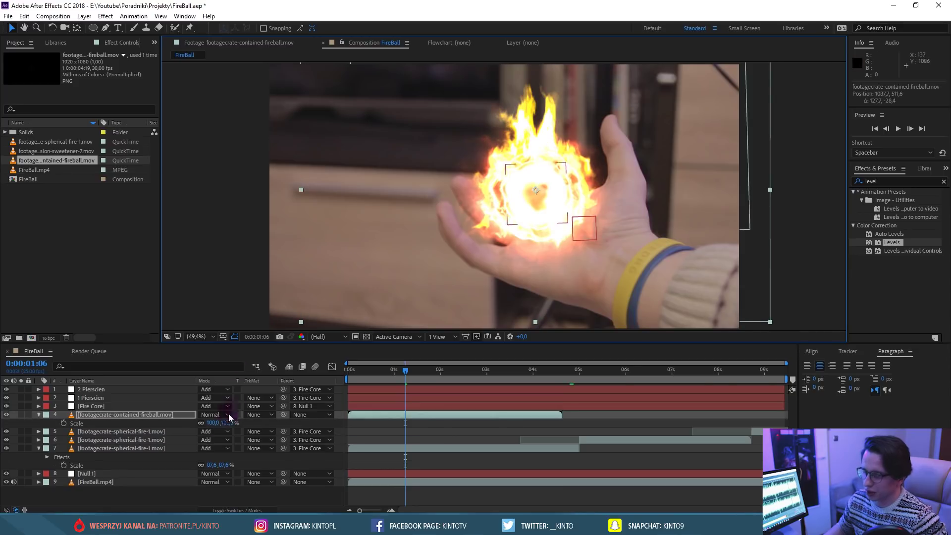
click(267, 423)
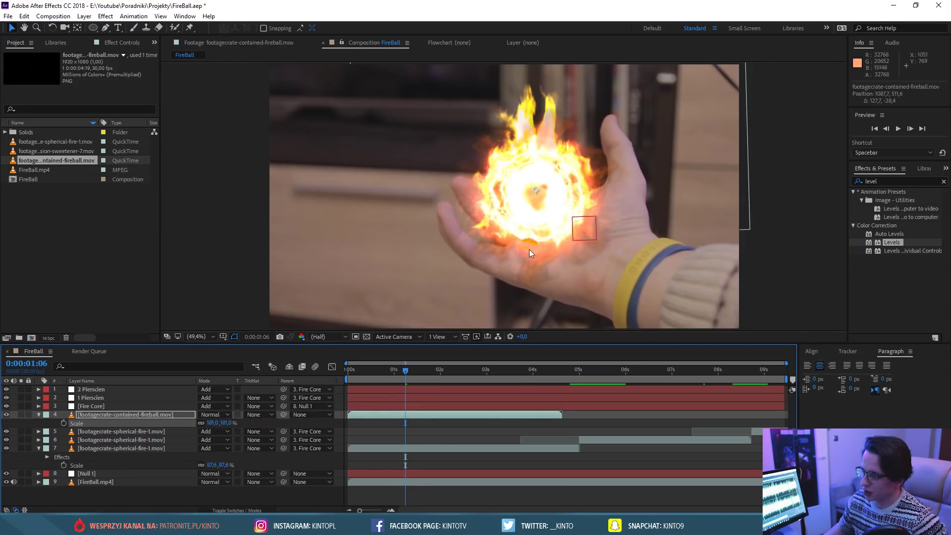
drag(529, 249, 560, 193)
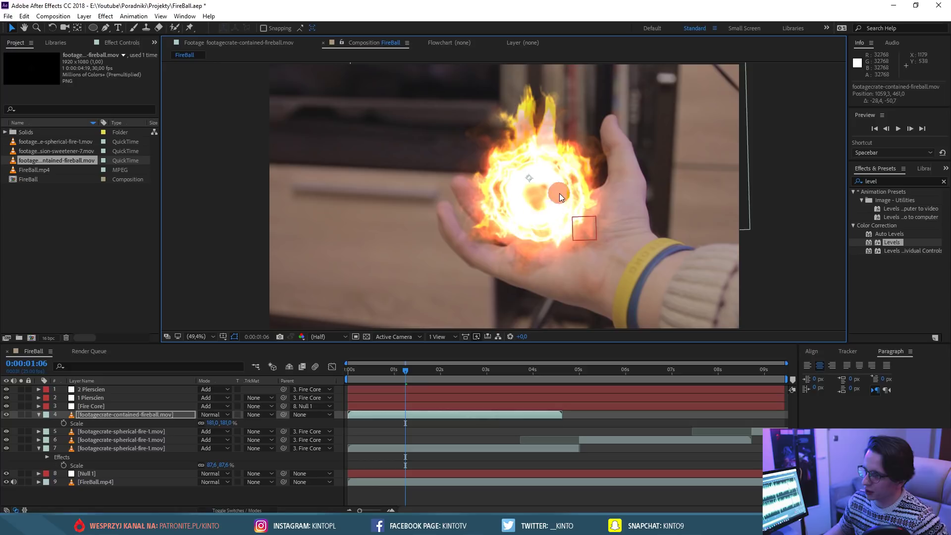
click(477, 210)
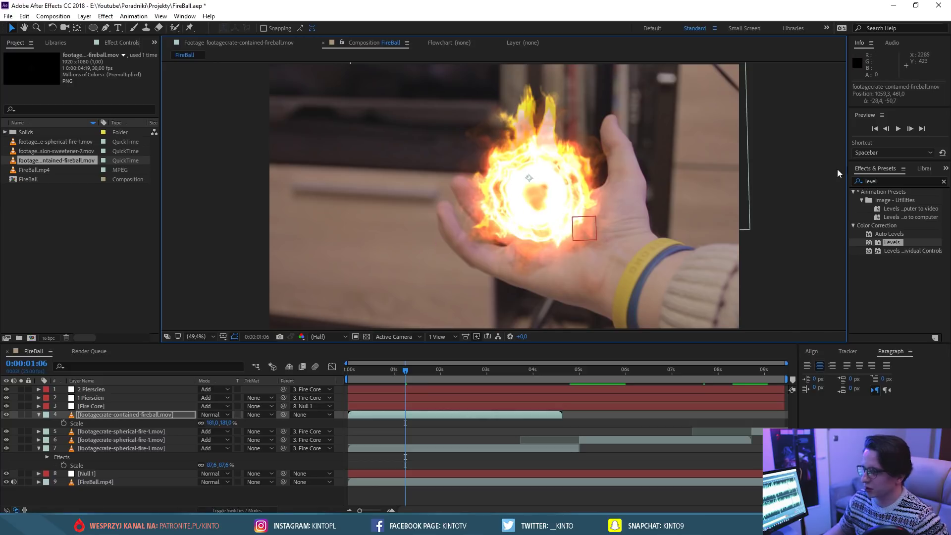
Apply Levels with gamma 2.06 and input black 4754.6, and set the layer to Add mode.
drag(133, 414, 135, 412)
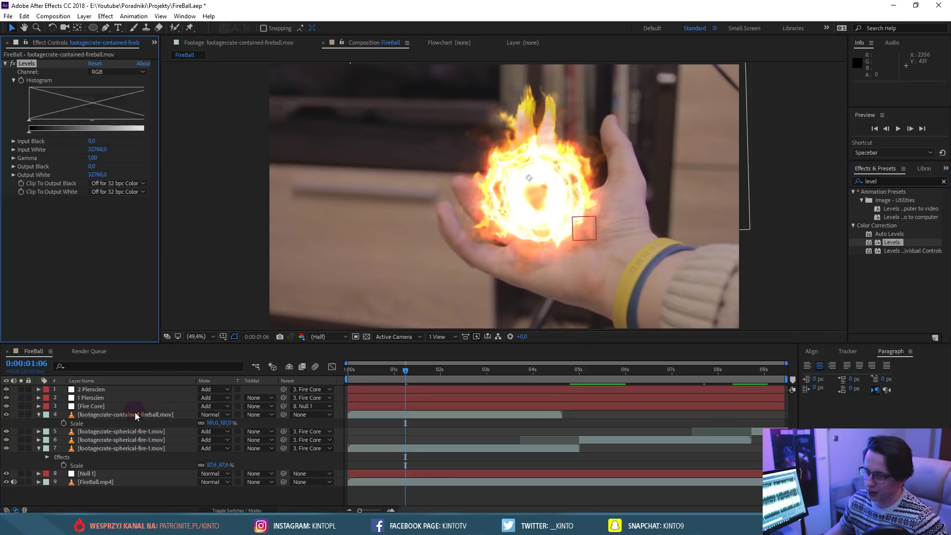
drag(93, 120, 45, 125)
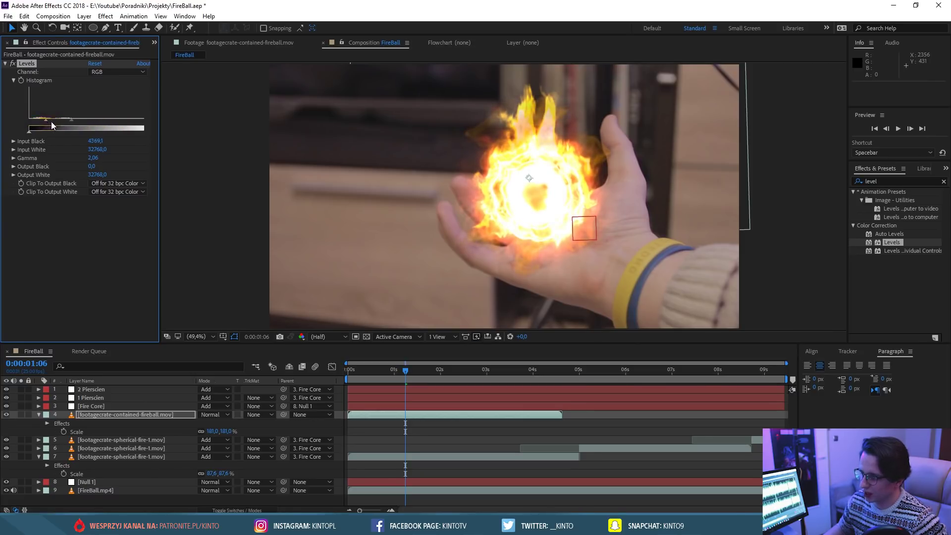
drag(32, 132, 81, 129)
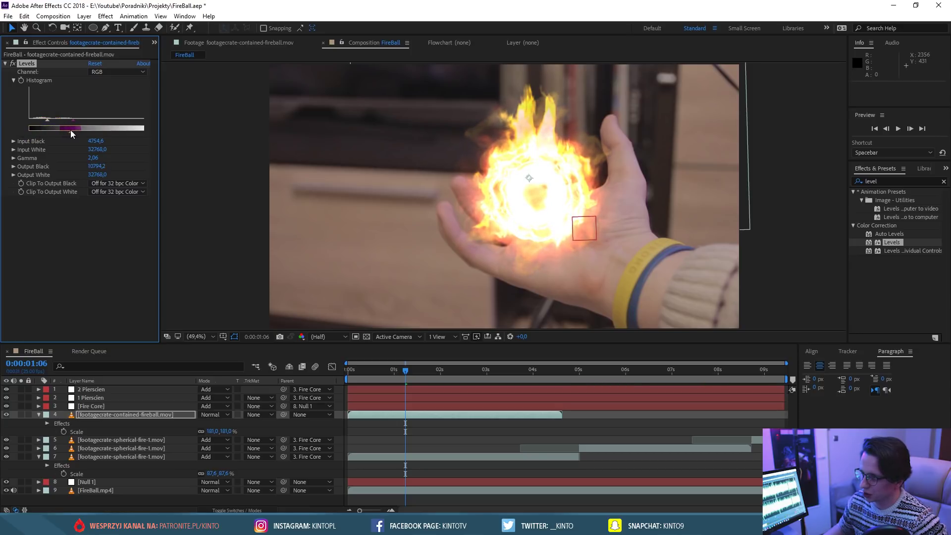
click(212, 415)
click(257, 185)
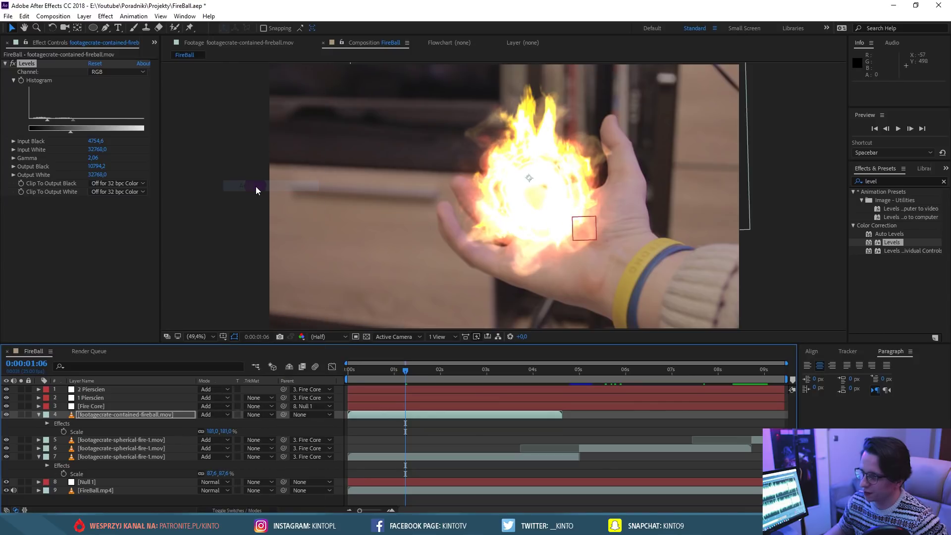
drag(73, 132, 27, 135)
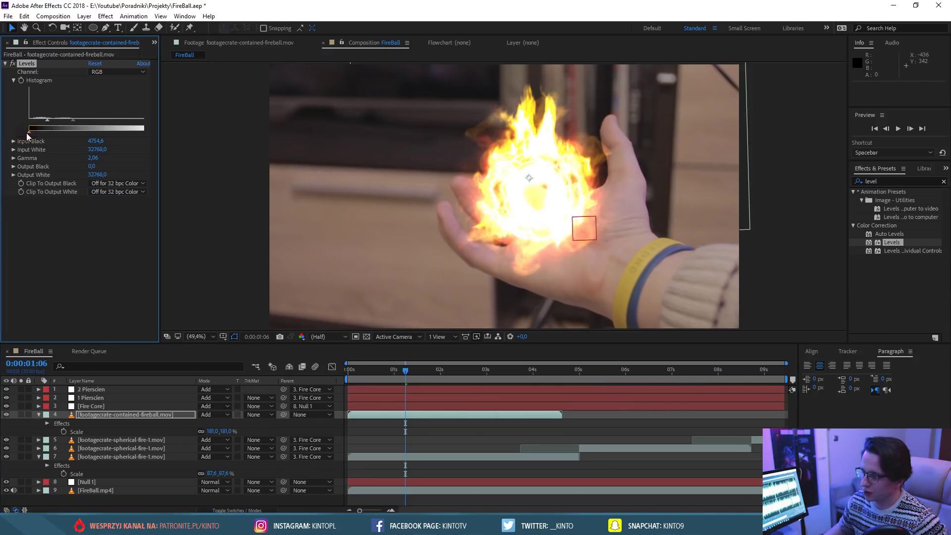
click(598, 150)
Scale the contained fireball layer to 206.1% and parent it to Fire Core.
key(e)
click(126, 414)
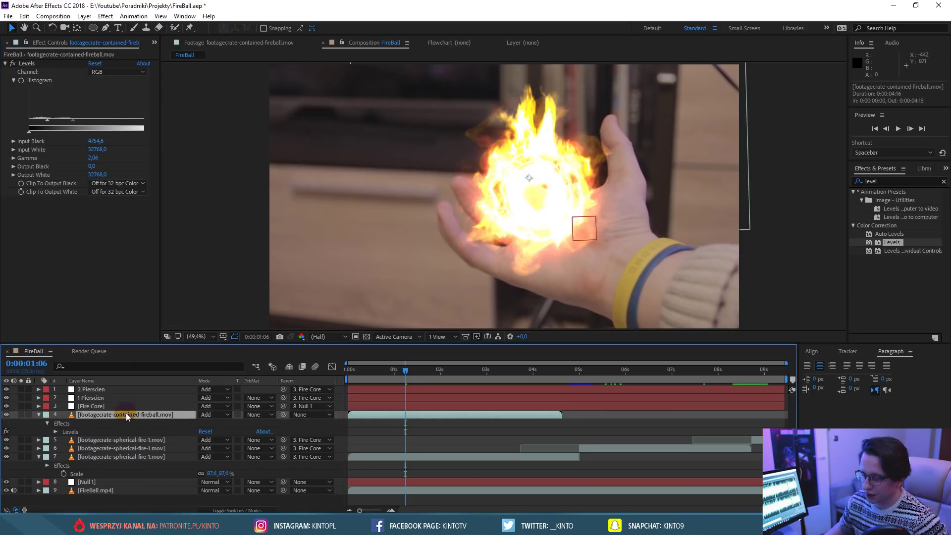
key(s)
drag(227, 423, 241, 427)
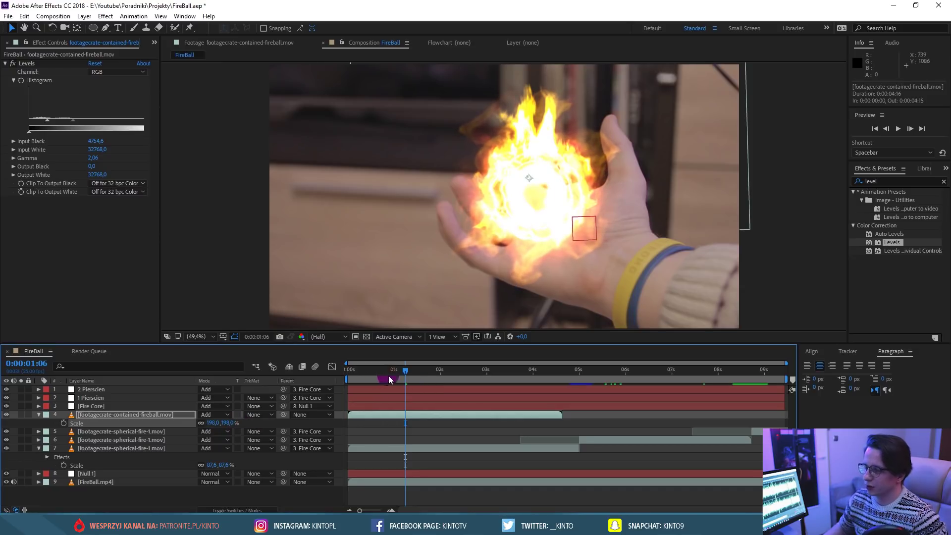
drag(284, 414, 101, 408)
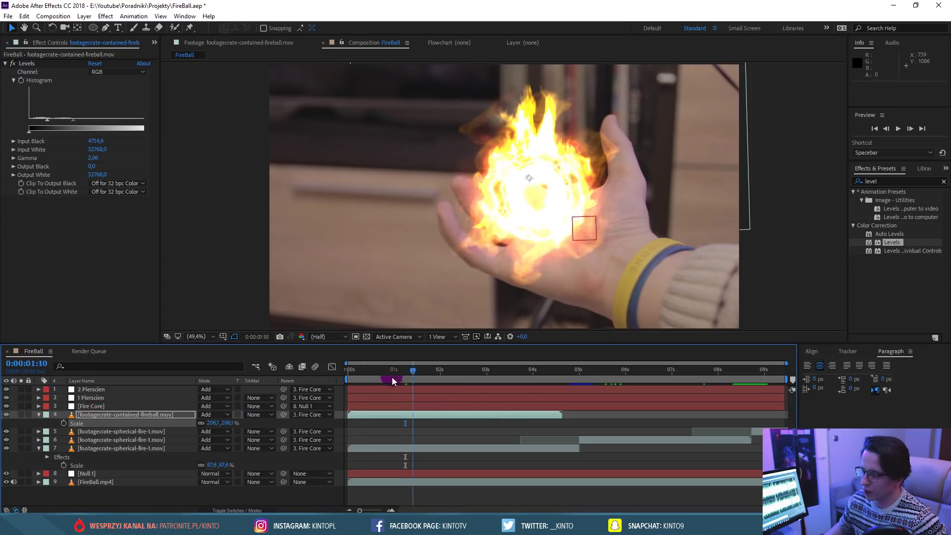
Preview the comp from the start and scrub around 2–3 seconds to inspect the fire.
key(Home)
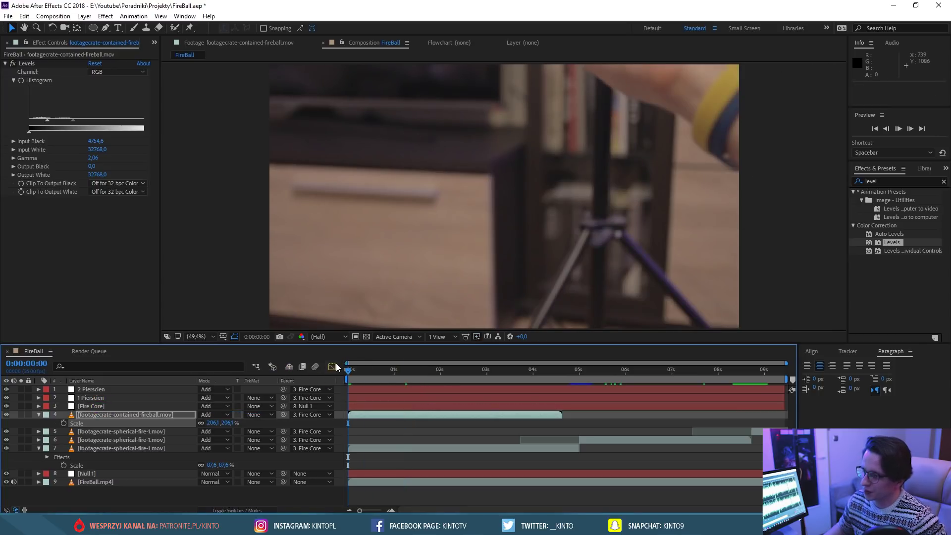
key(space)
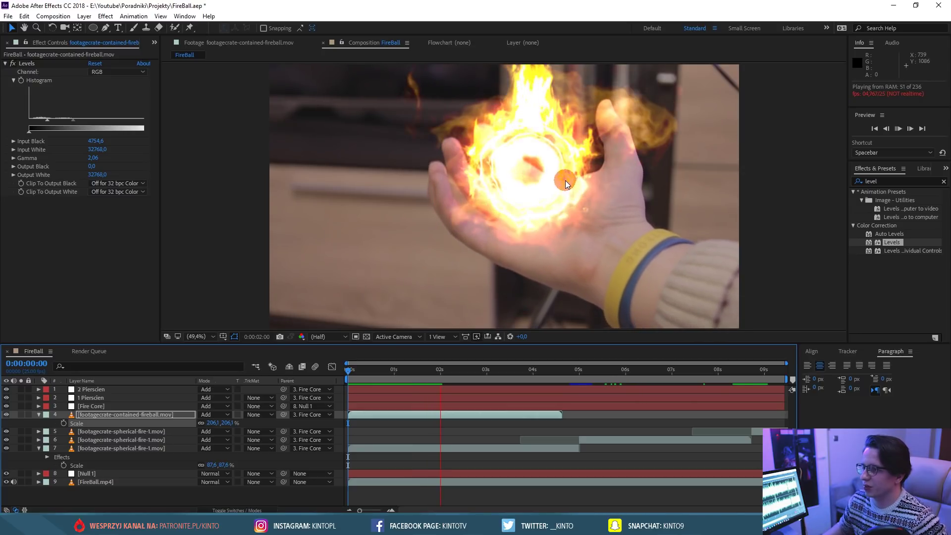
drag(423, 373, 529, 370)
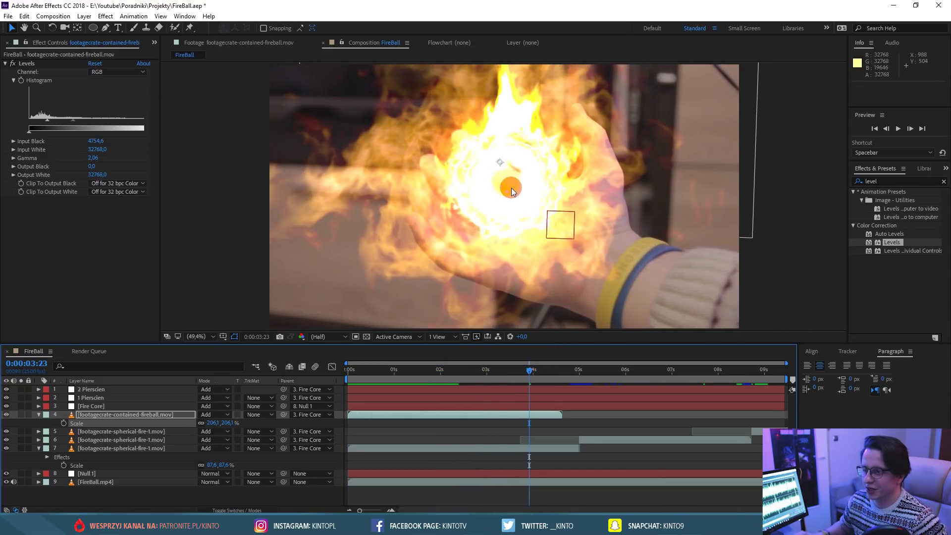
drag(485, 377, 429, 388)
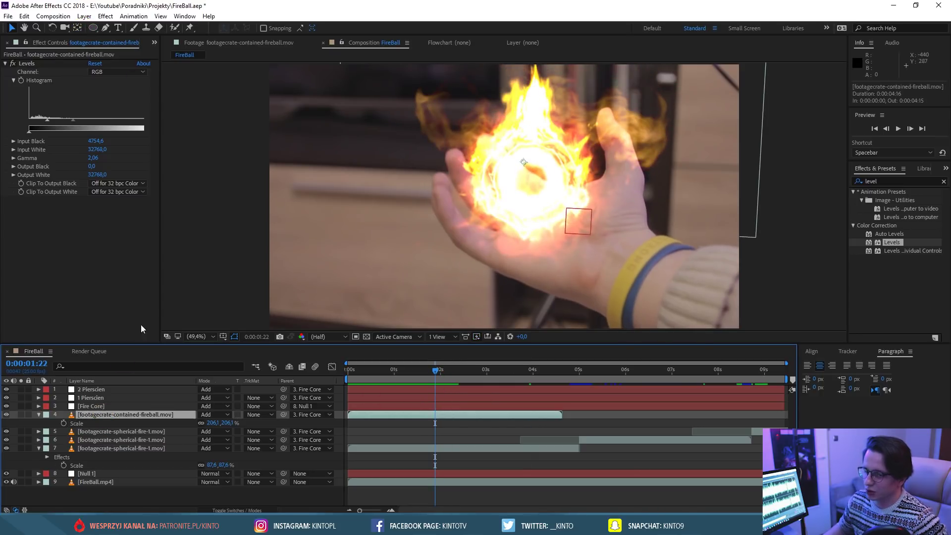
Keyframe the fireball's Scale from 206.1% to 116.1% at 4:14, preview it, and duplicate the layer.
click(63, 423)
drag(439, 381, 559, 372)
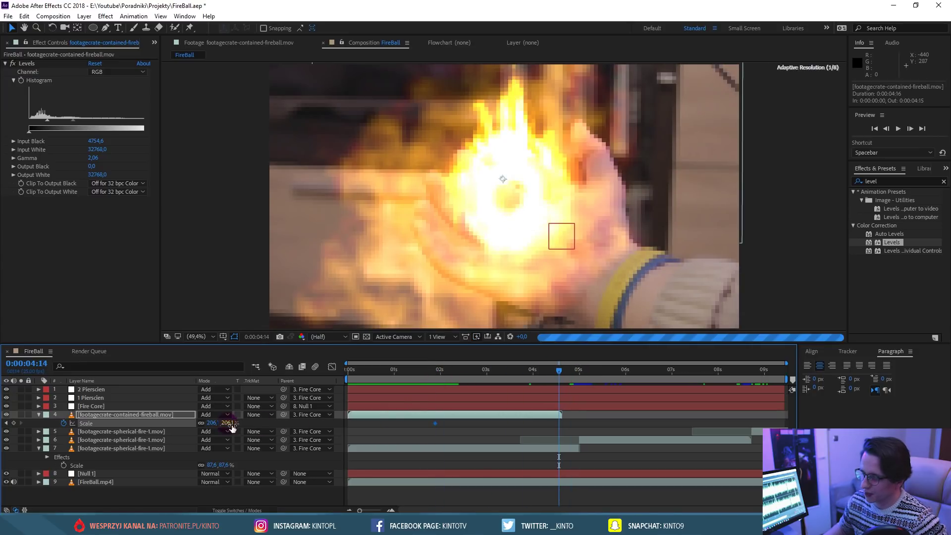
drag(213, 424, 188, 427)
mouse_move(442, 372)
mouse_down()
mouse_move(429, 372)
mouse_move(540, 376)
mouse_up()
key(space)
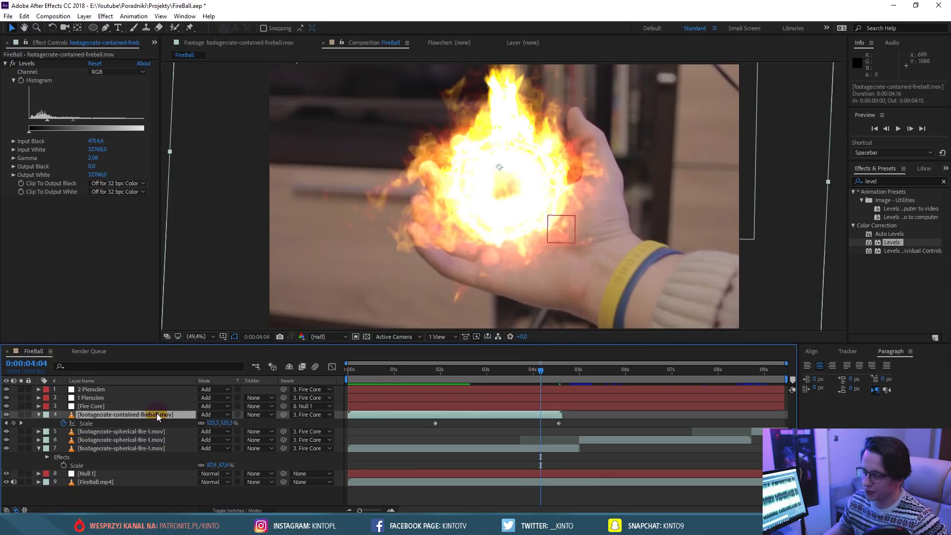
key(ctrl+d)
Trim the fireball copy's in-point at 1:04 and slide it to start at 4:01.
drag(382, 370, 418, 373)
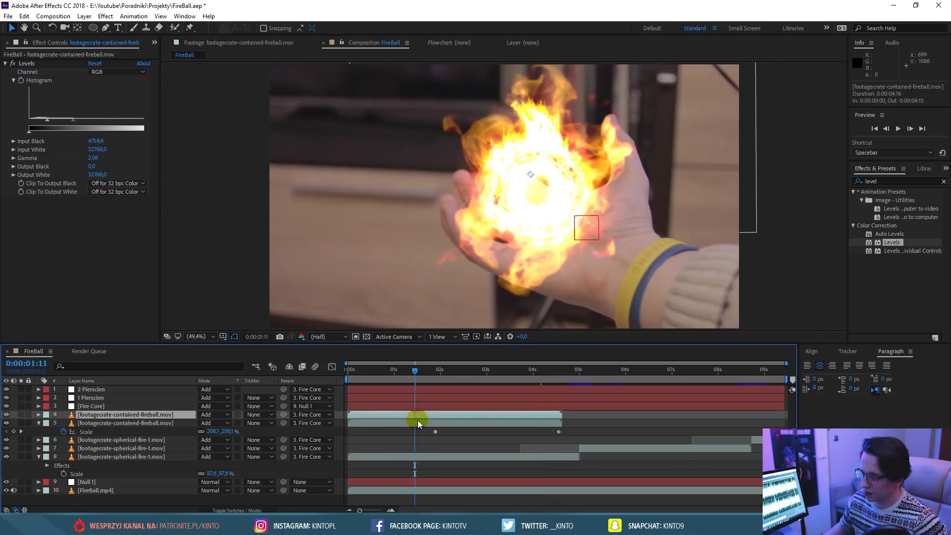
drag(418, 373, 399, 373)
drag(349, 415, 570, 421)
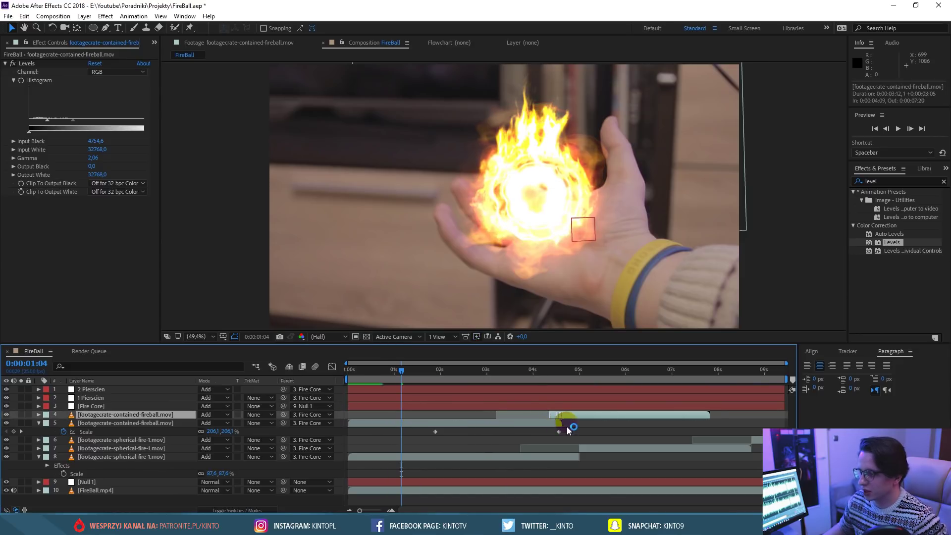
click(556, 382)
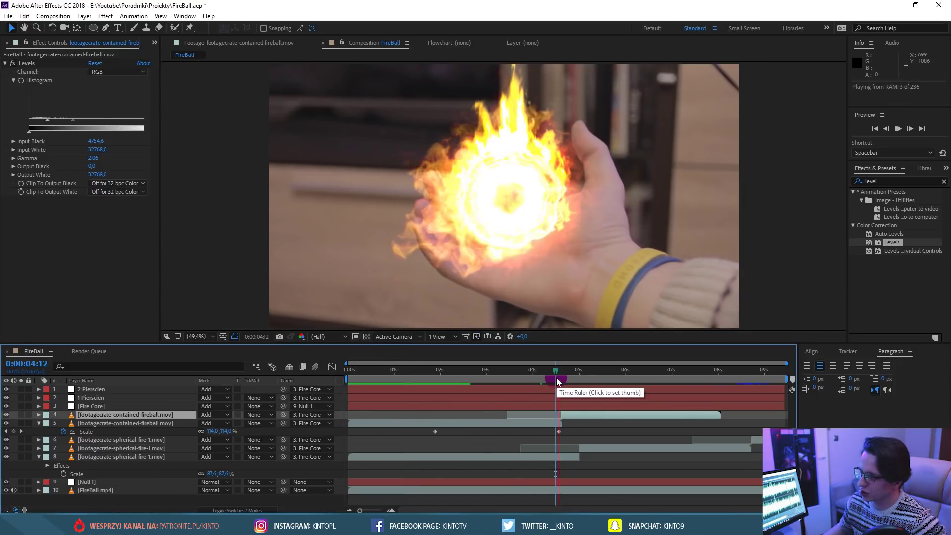
drag(557, 378, 552, 379)
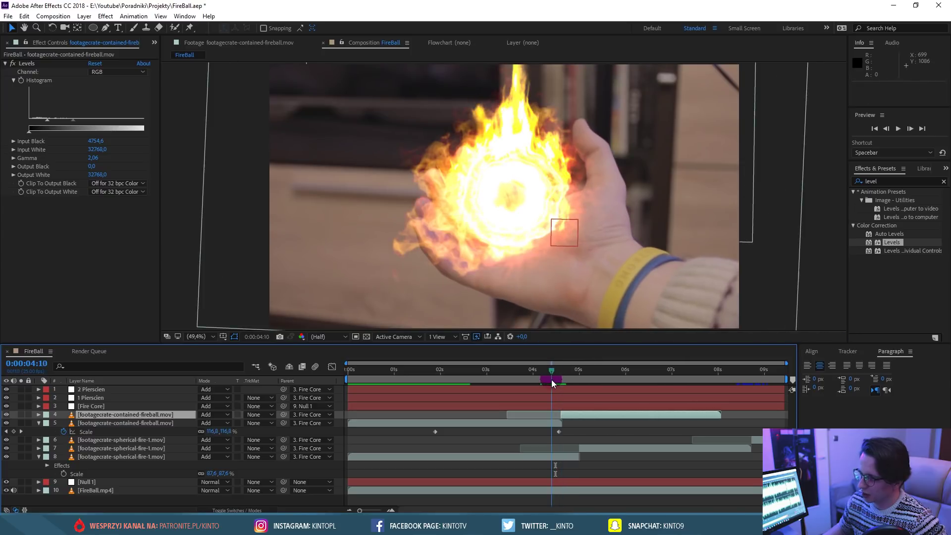
drag(574, 418, 547, 418)
drag(547, 379, 535, 376)
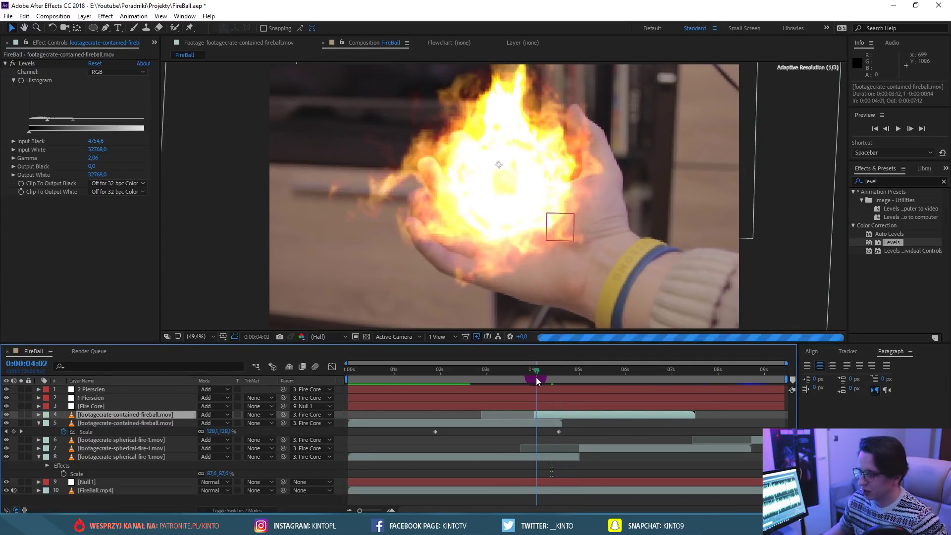
Add Opacity keyframes on both fireball layers at 4:01 and 4:15.
key(t)
click(105, 431)
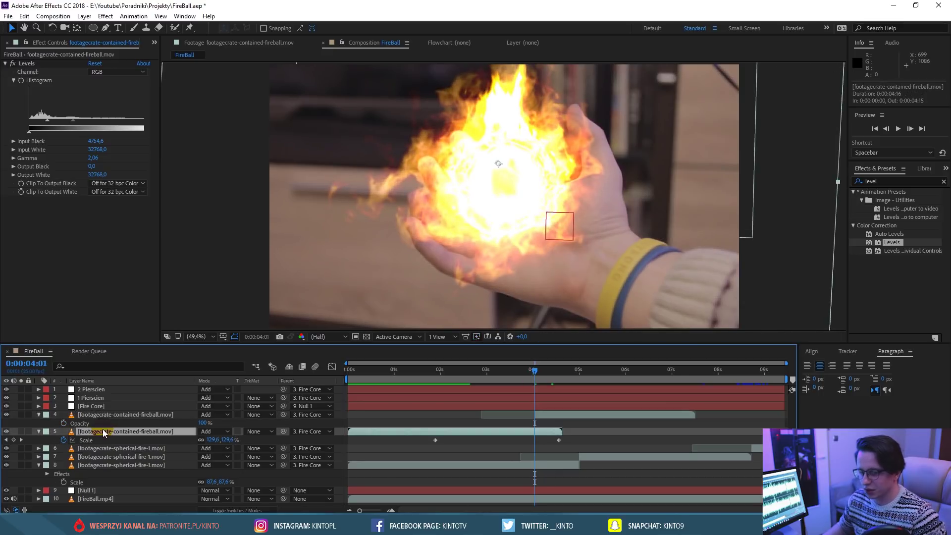
click(64, 440)
click(63, 424)
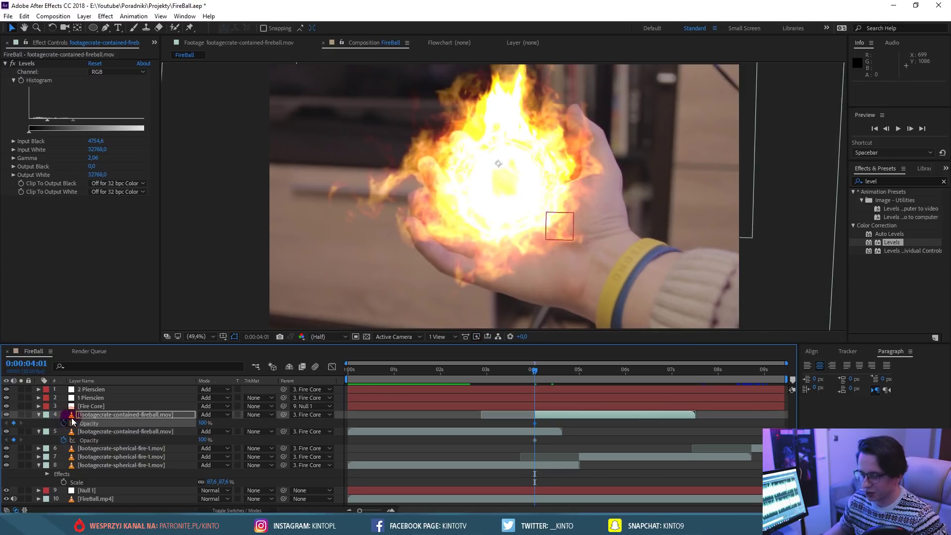
drag(542, 384, 561, 374)
click(14, 423)
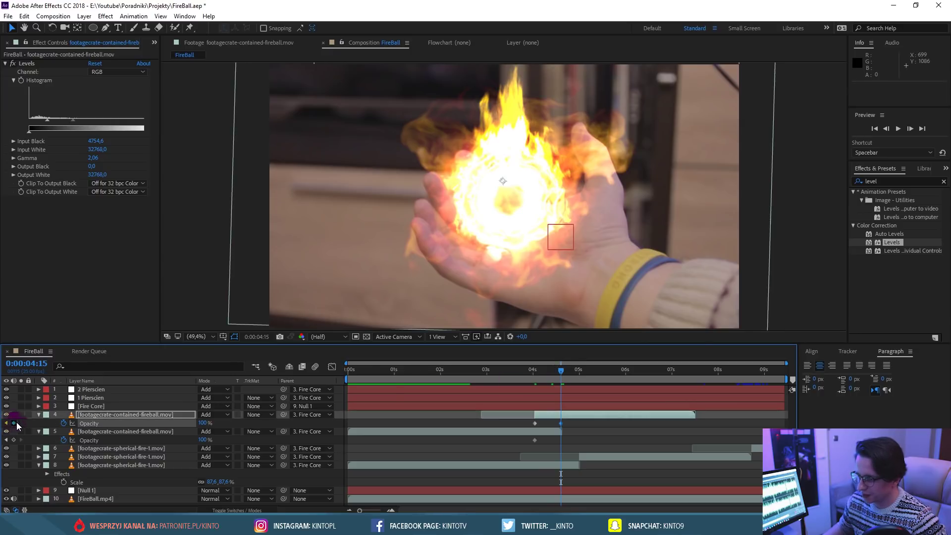
Set the original's opacity to 0% at 4:15, adjust the copy's first key, and preview the crossfade.
click(16, 440)
text(0)
key(Return)
double_click(535, 423)
text(9)
click(480, 274)
click(485, 273)
drag(551, 372, 526, 372)
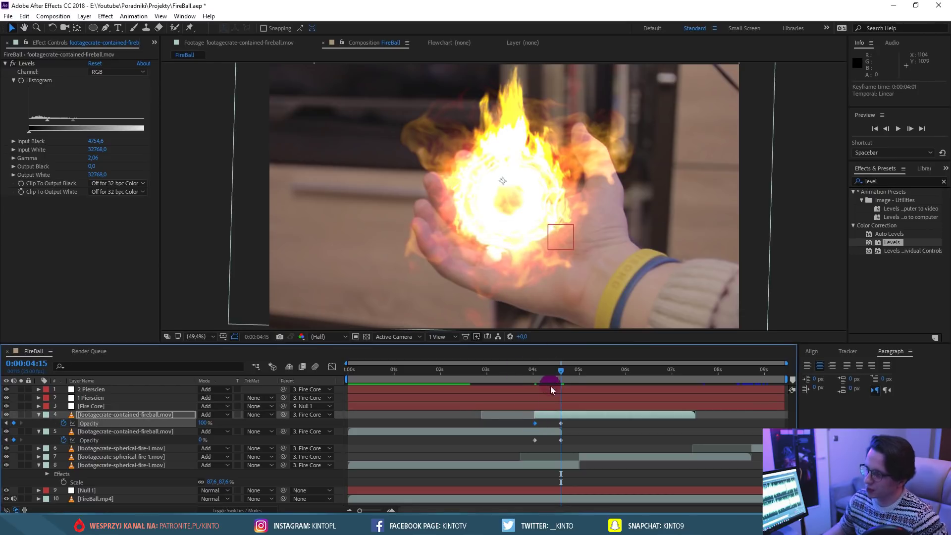
key(space)
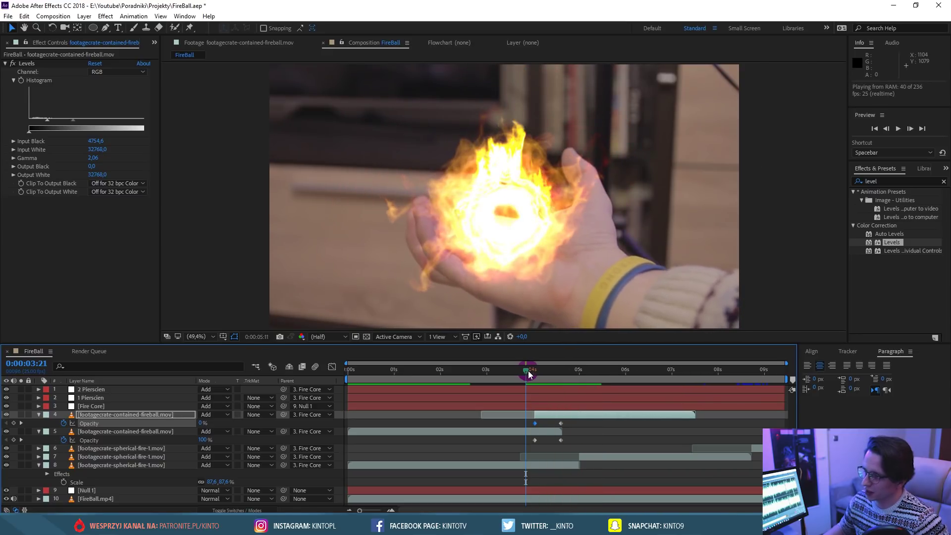
Duplicate the fireball copy and shift the new layer to start at 7:05.
key(space)
key(ctrl+d)
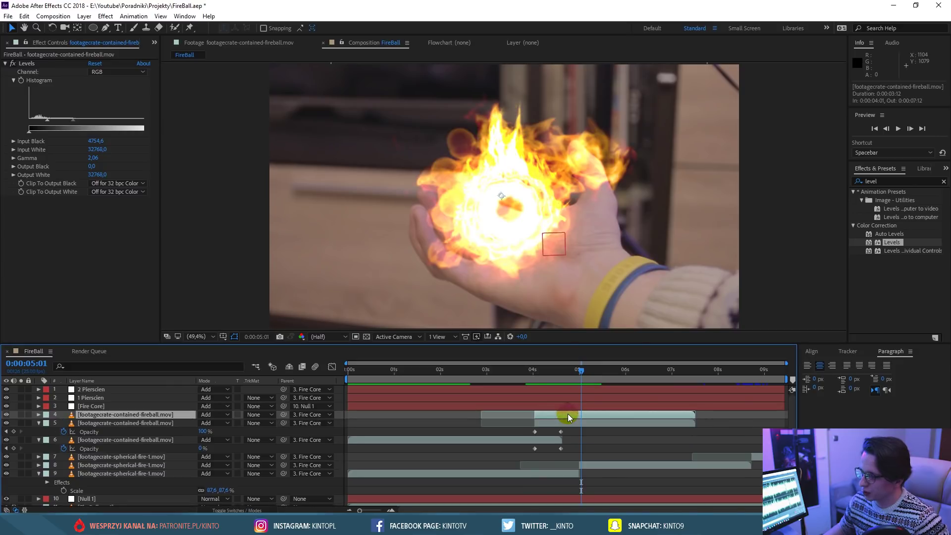
key(i)
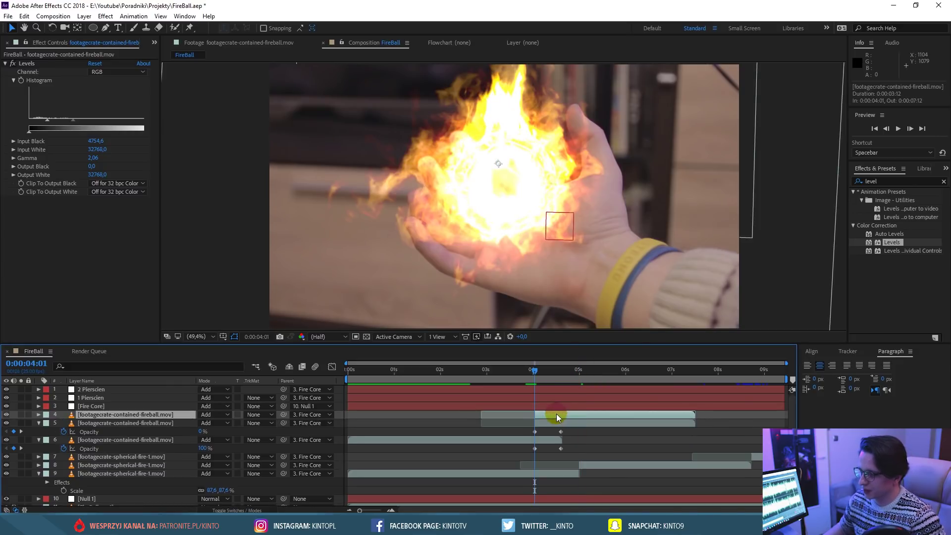
key(u)
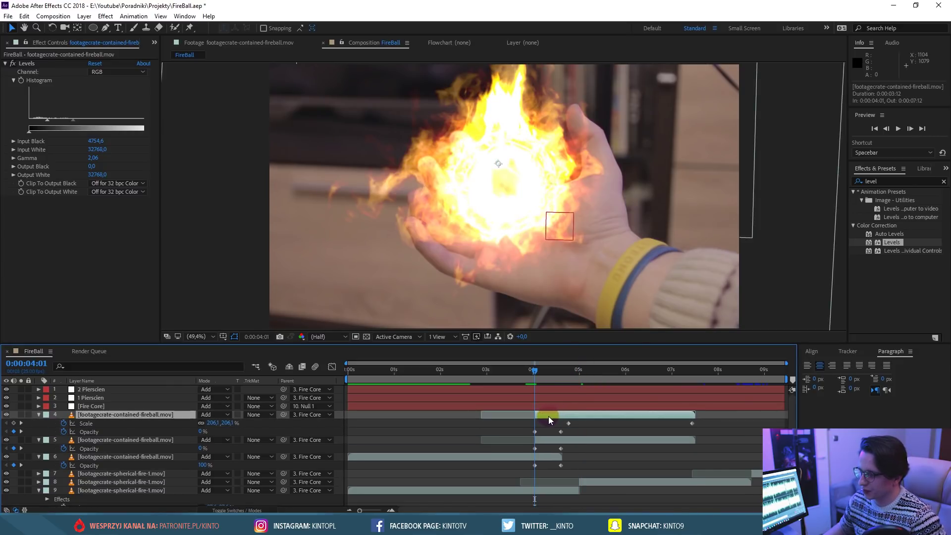
mouse_move(548, 414)
mouse_down()
mouse_move(691, 418)
mouse_move(679, 417)
mouse_up()
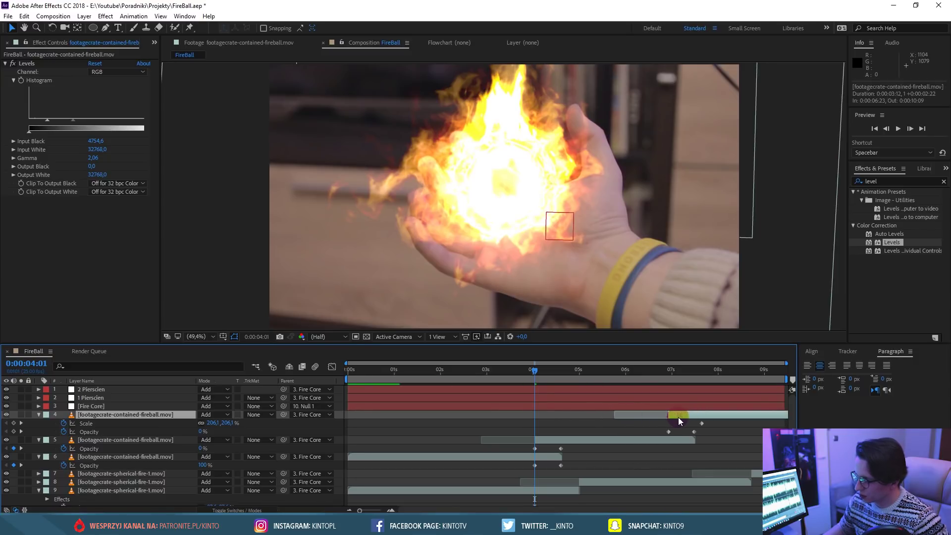
Paste the lowest fireball's fade-out opacity keyframes onto the middle layer at 6:23.
drag(663, 373, 669, 374)
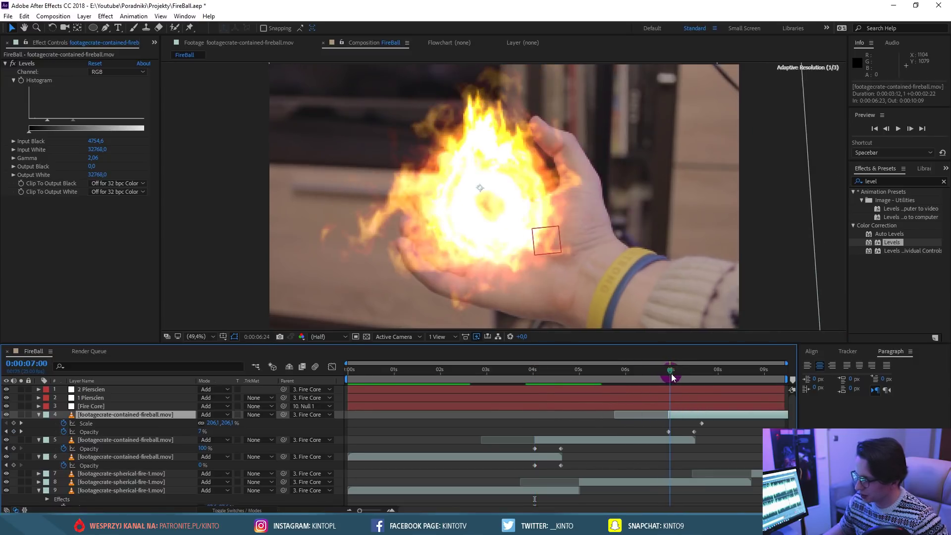
drag(572, 469, 518, 469)
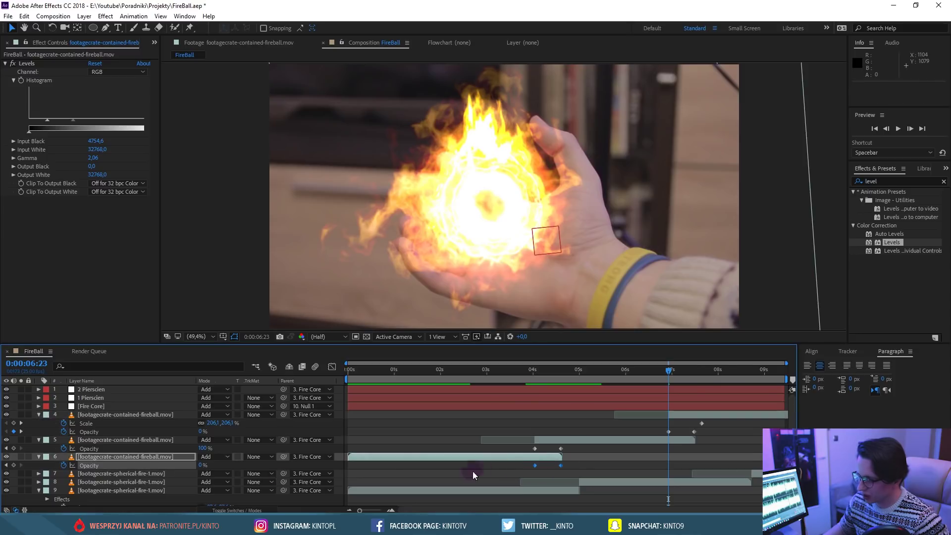
click(88, 448)
key(ctrl+v)
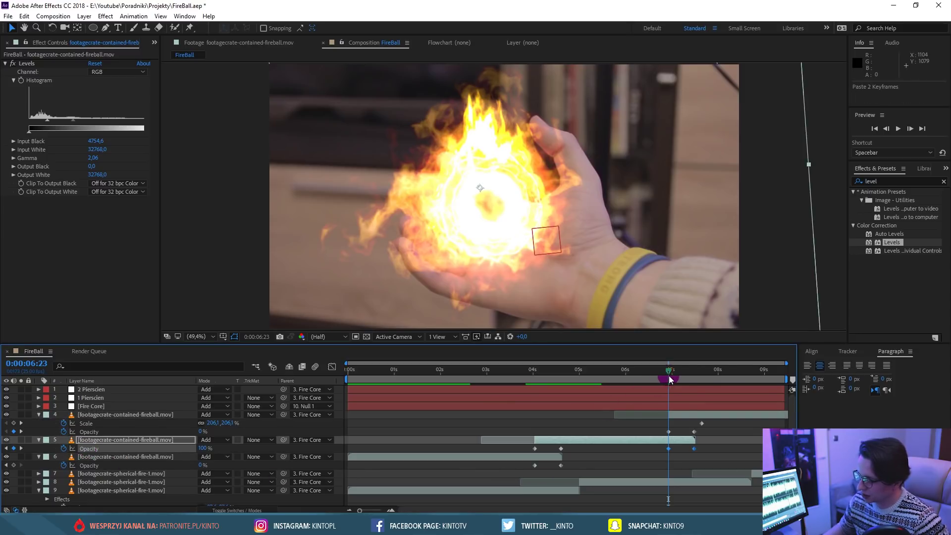
Preview the second fireball transition and the shot's ending around 8:13–8:21.
click(659, 372)
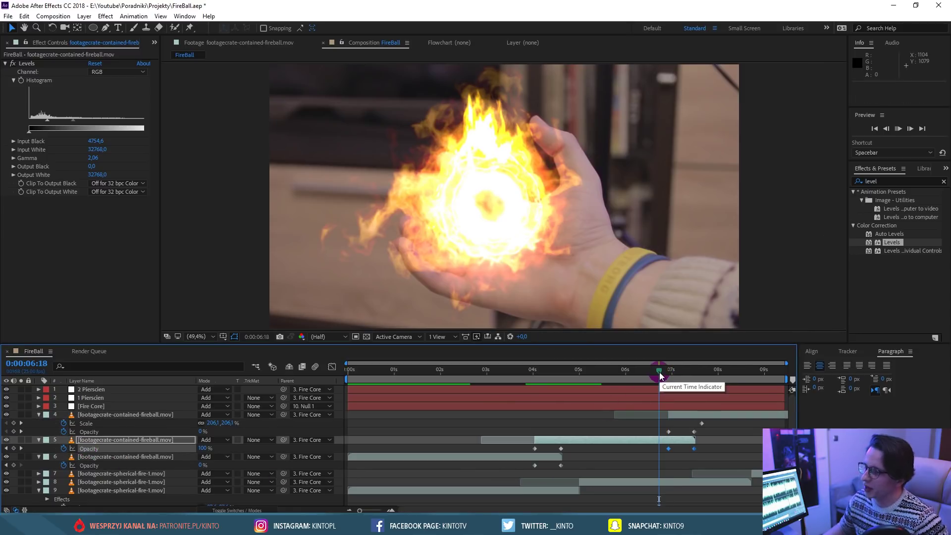
key(space)
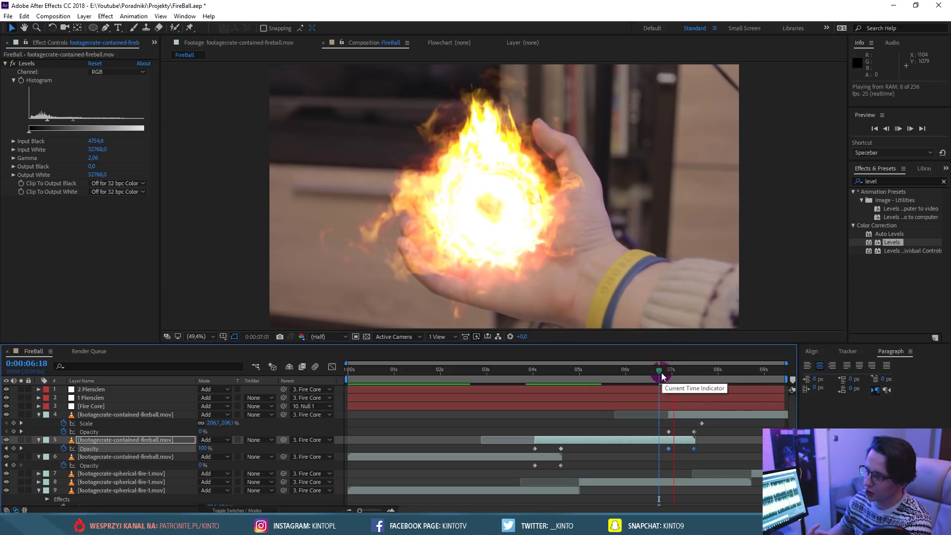
drag(661, 372, 754, 371)
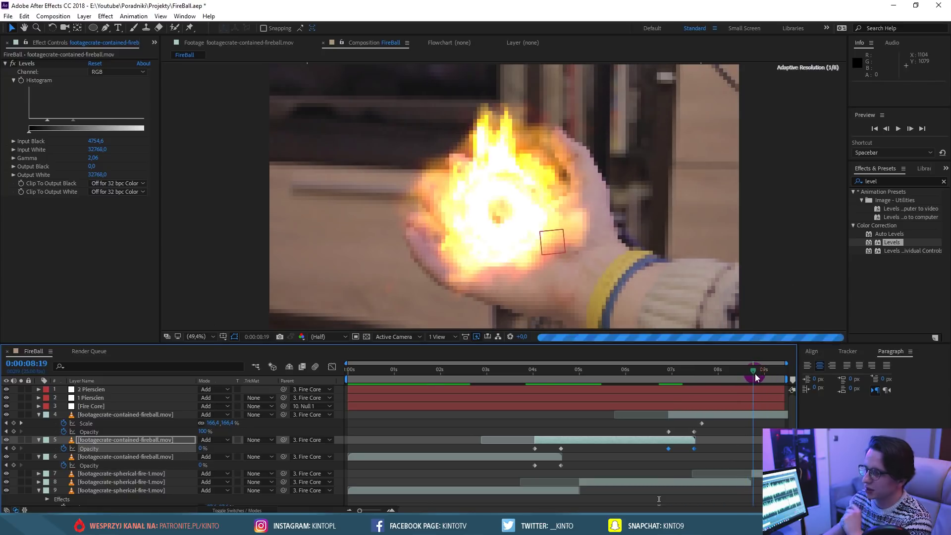
key(space)
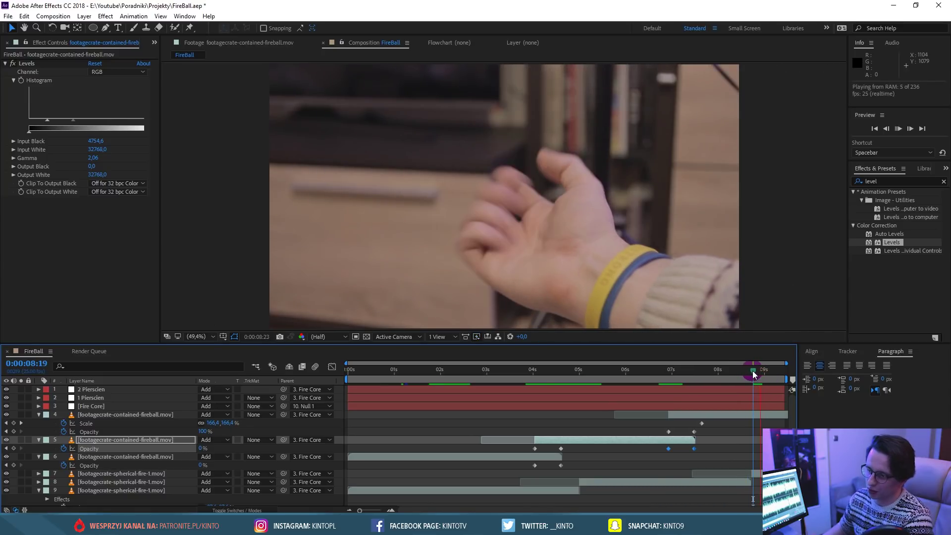
click(754, 373)
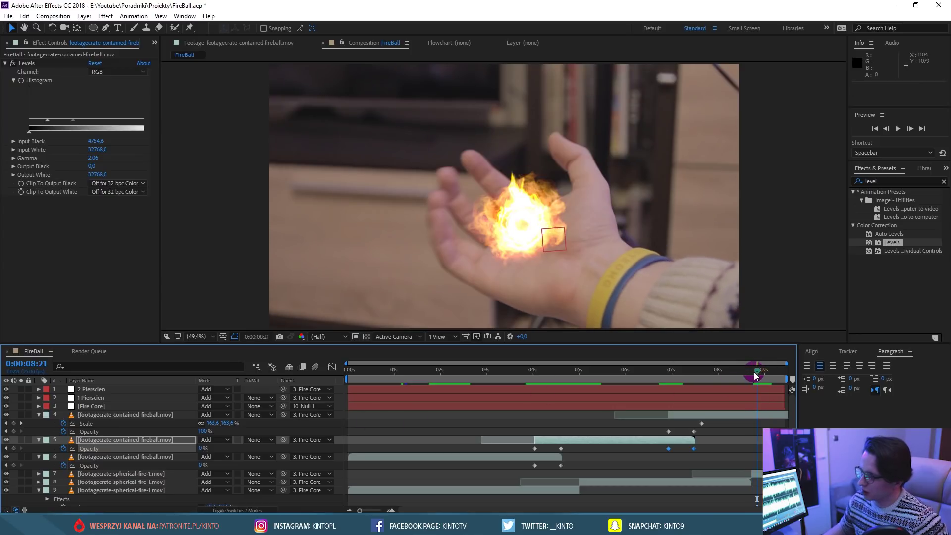
key(space)
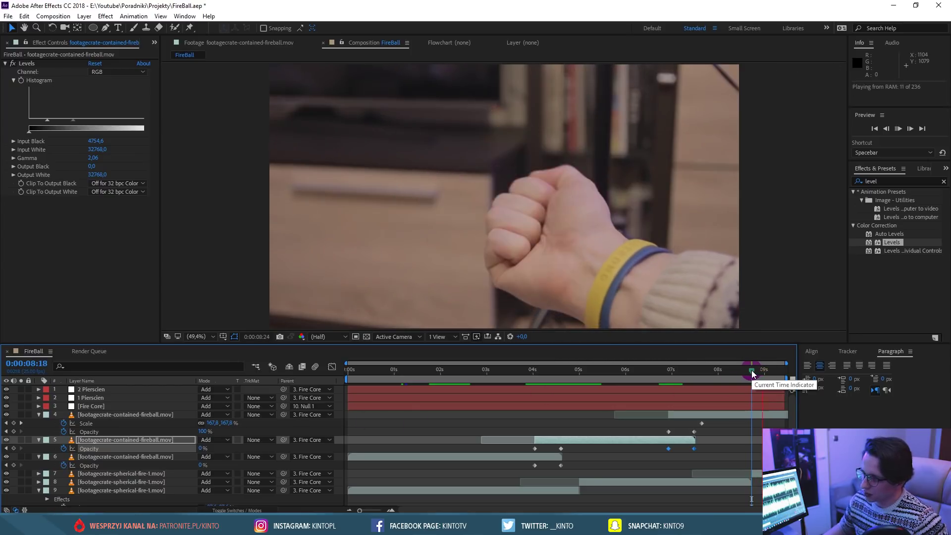
drag(520, 378, 620, 376)
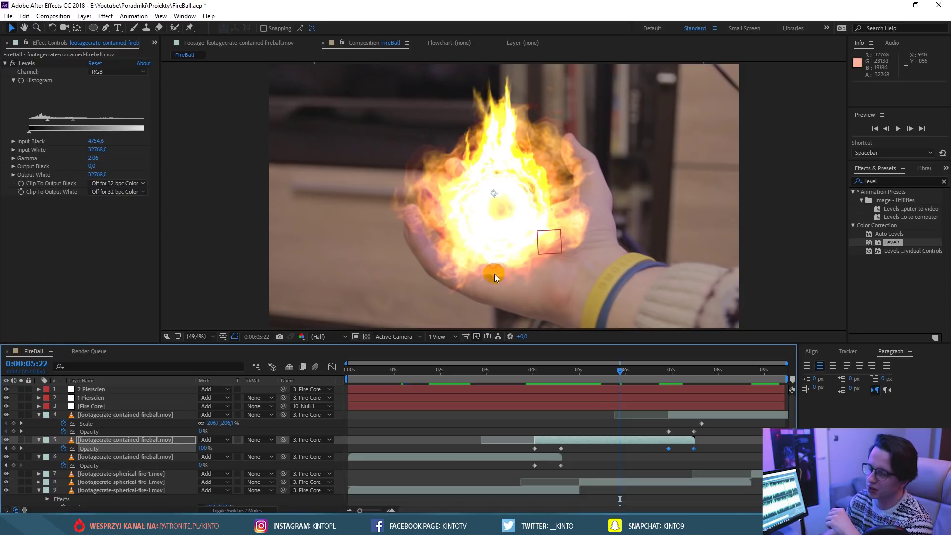
Collapse the layer properties and pre-compose all ten fire and null layers into a Fireball pre-comp.
click(39, 415)
click(39, 424)
click(38, 431)
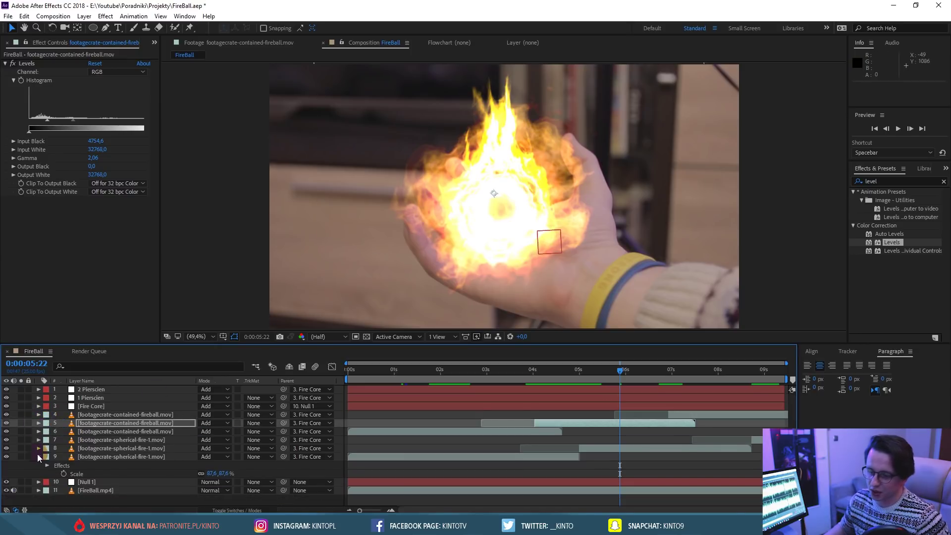
click(39, 456)
click(94, 465)
click(121, 465)
drag(99, 473, 94, 395)
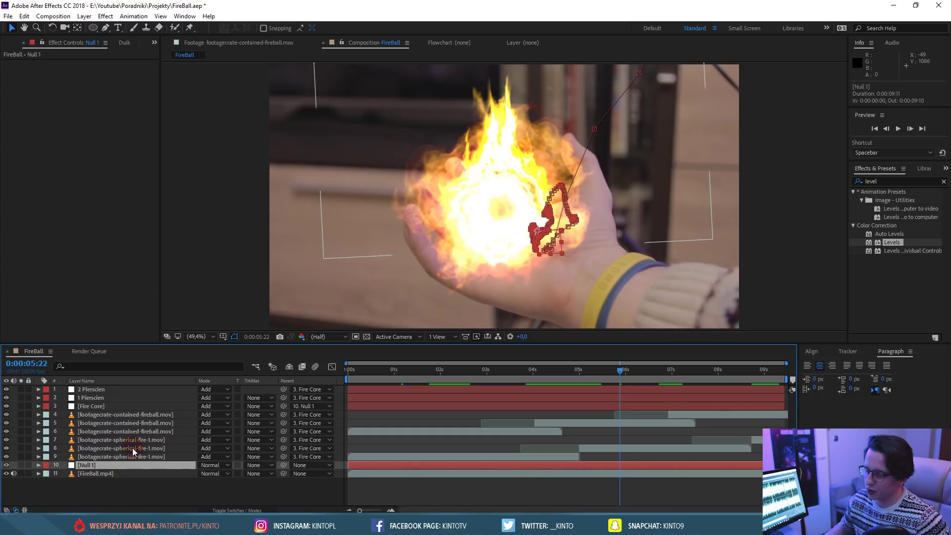
right_click(94, 387)
click(129, 425)
text(Fireball)
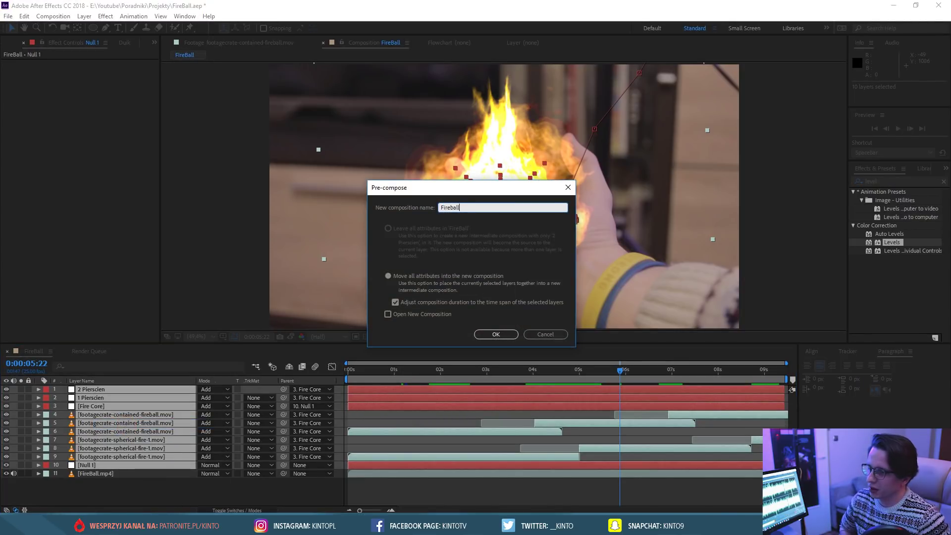
key(Return)
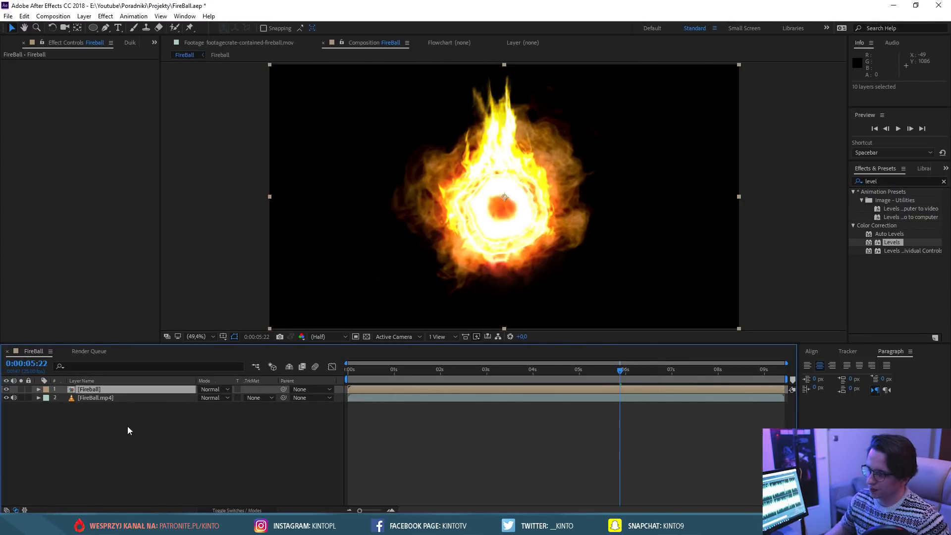
Set the Fireball pre-comp to Add, preview it, then undo both the blend and the pre-compose.
click(221, 390)
click(263, 187)
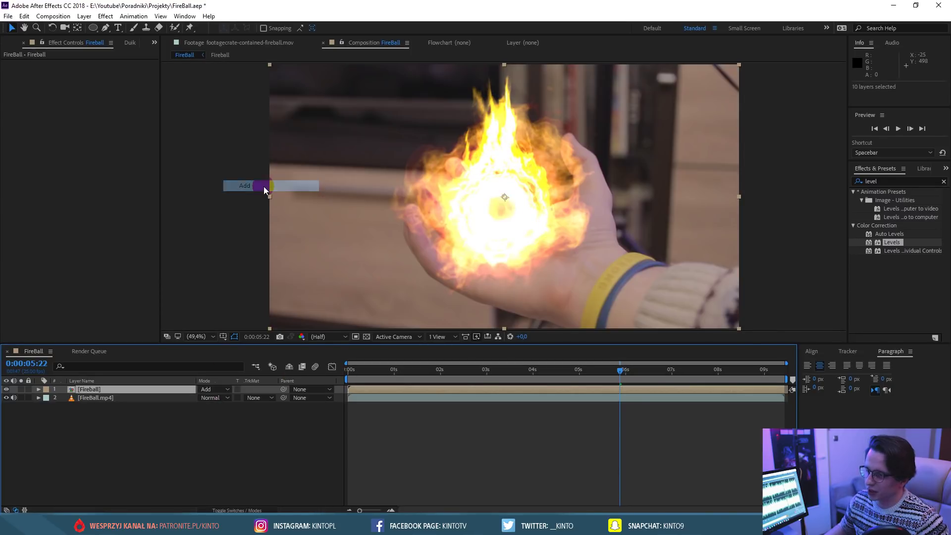
drag(623, 371, 347, 370)
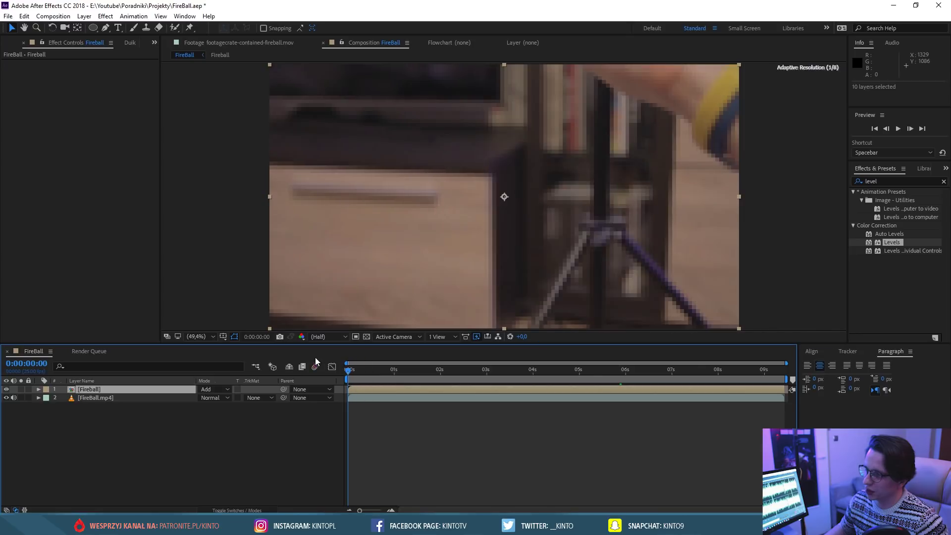
key(space)
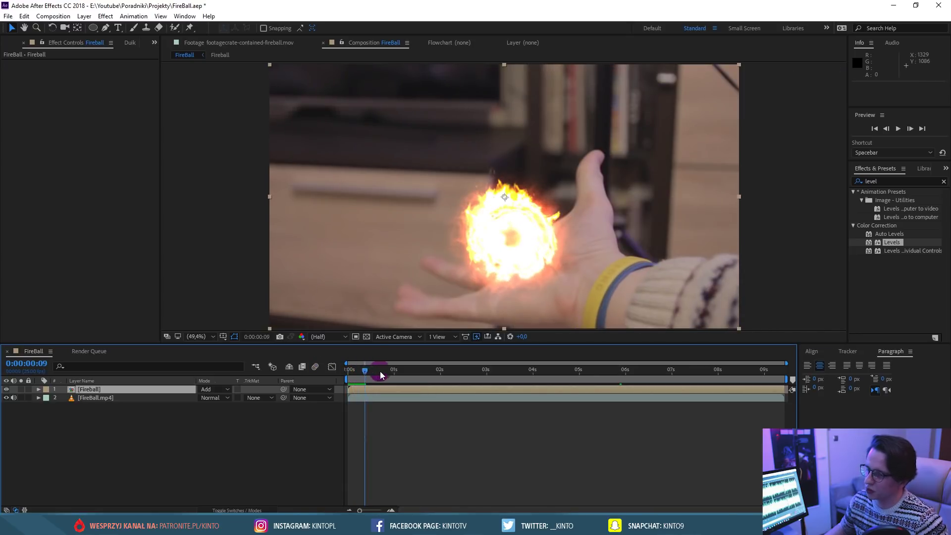
key(ctrl+z)
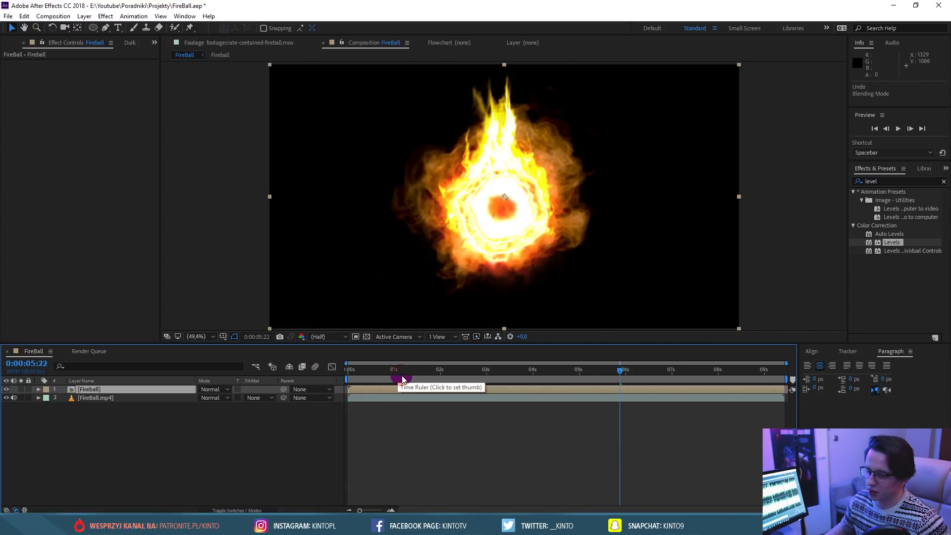
key(ctrl+z)
Scrub to about 5 seconds and inspect the Levels on the fireball and spherical-fire layers.
click(421, 480)
drag(396, 372, 596, 369)
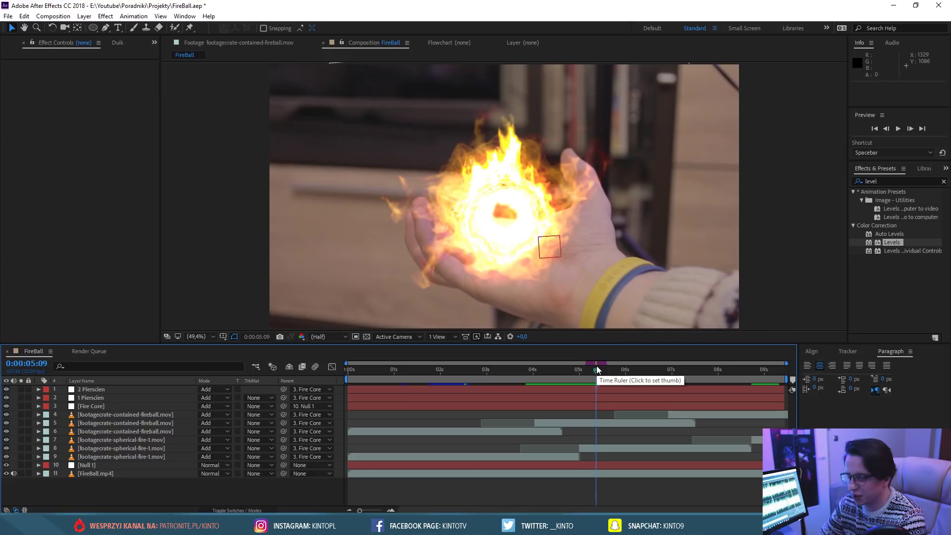
click(123, 416)
click(117, 424)
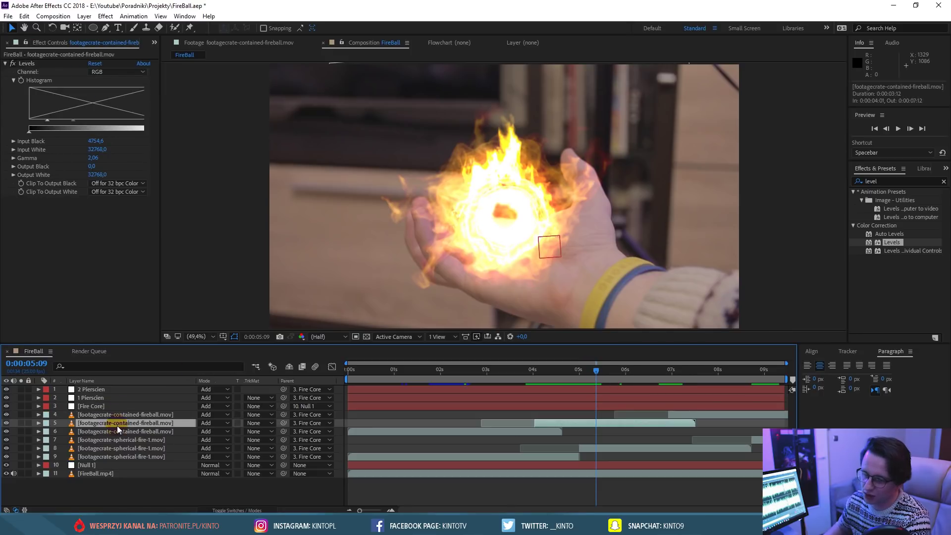
click(141, 458)
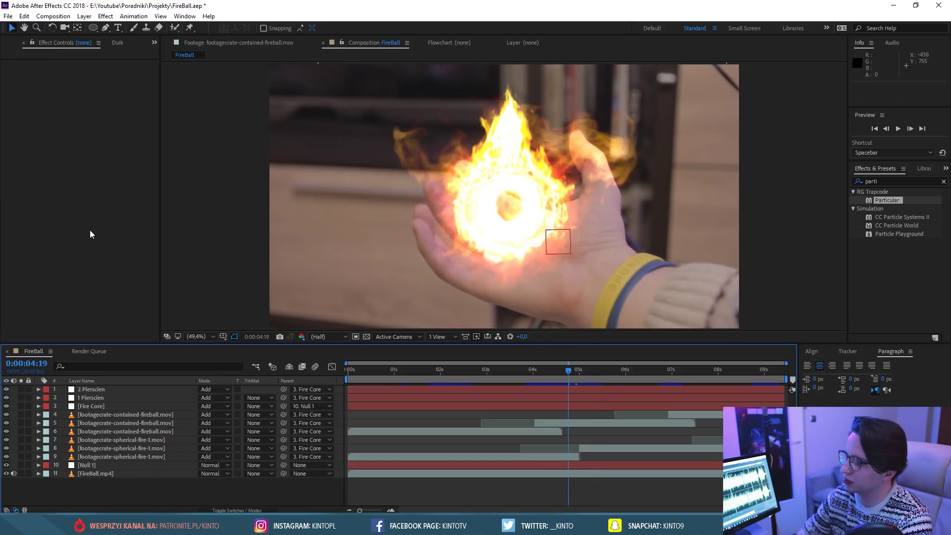
Create a new solid layer named Heat.
right_click(99, 486)
mouse_move(124, 379)
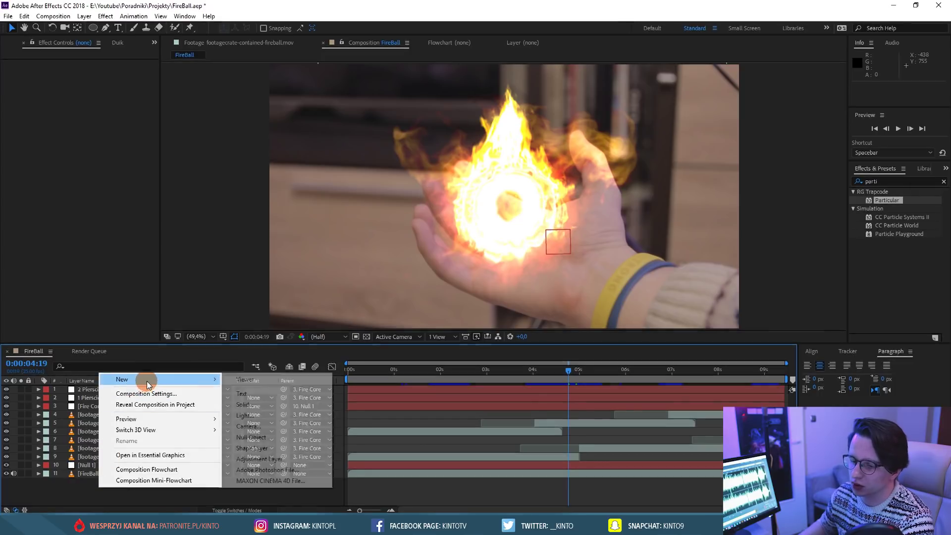
click(240, 389)
text(Heat)
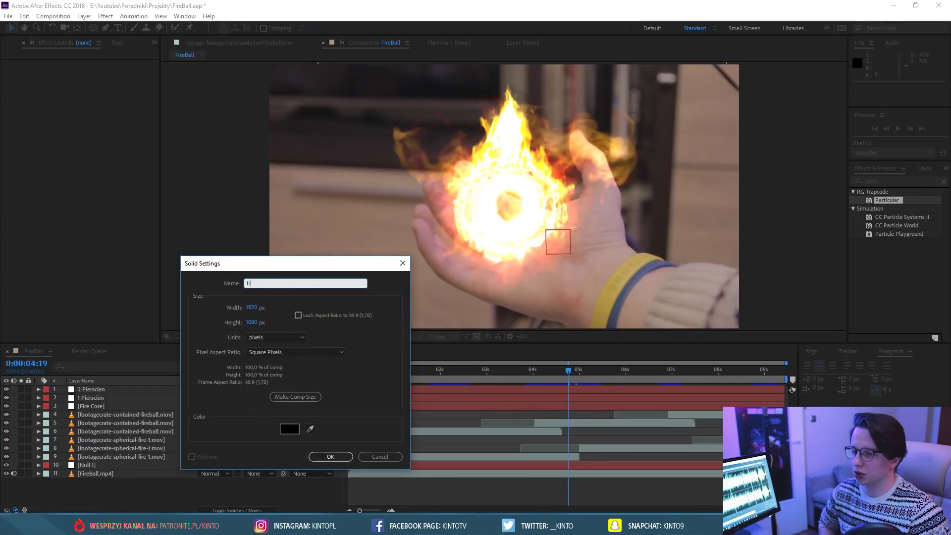
key(Return)
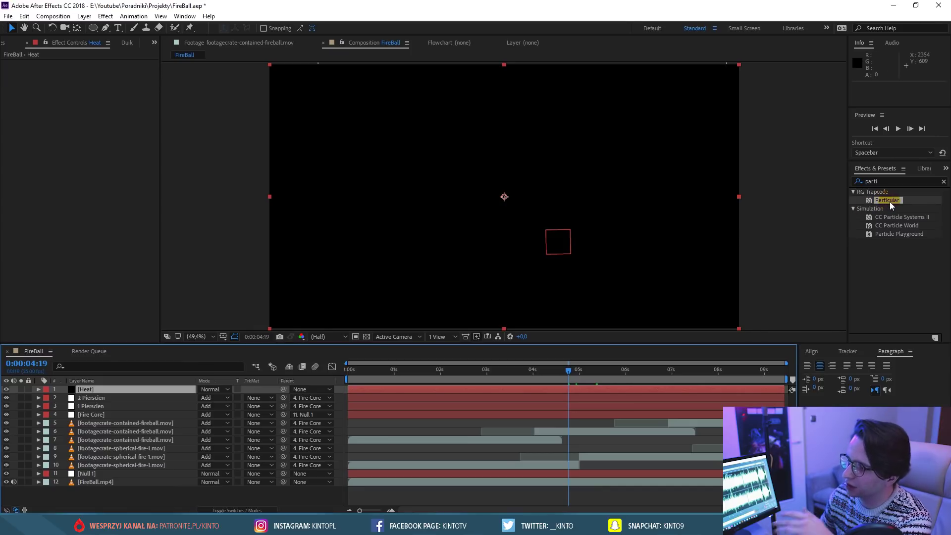
Apply Particular to Heat, solo it, and set Particles/sec to 150.
drag(890, 201, 106, 392)
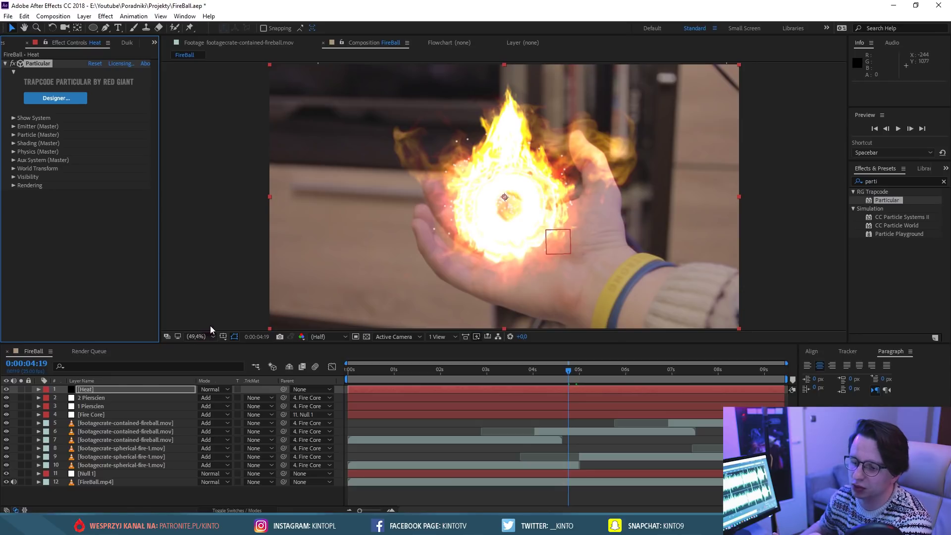
click(21, 390)
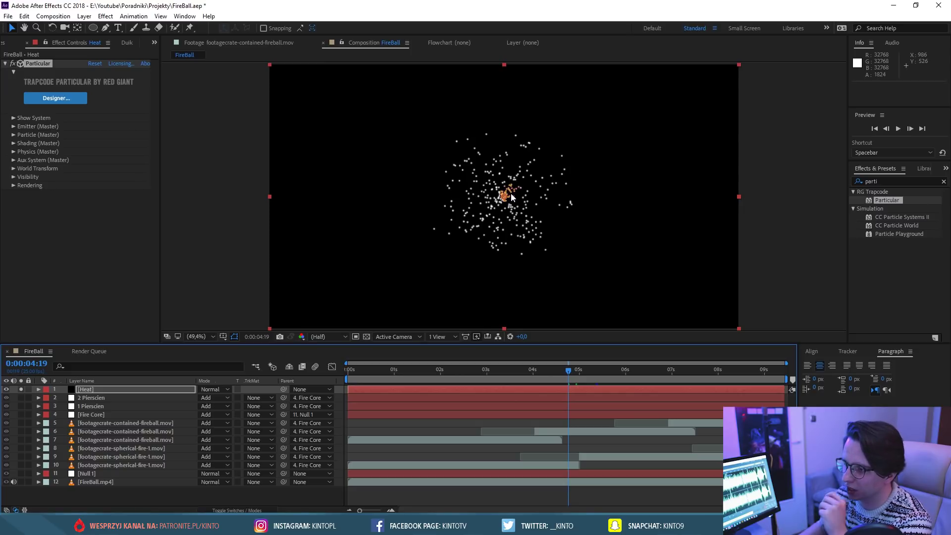
click(14, 127)
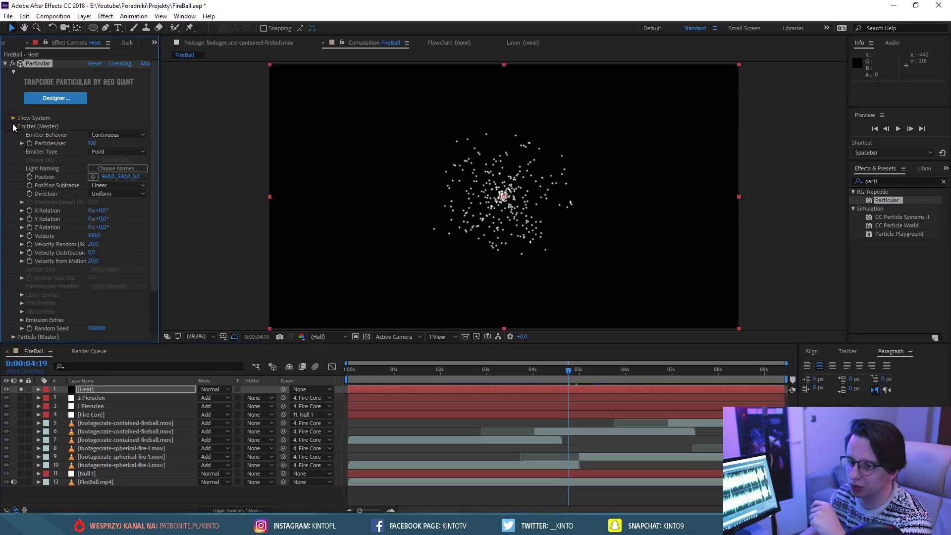
click(94, 144)
text(150)
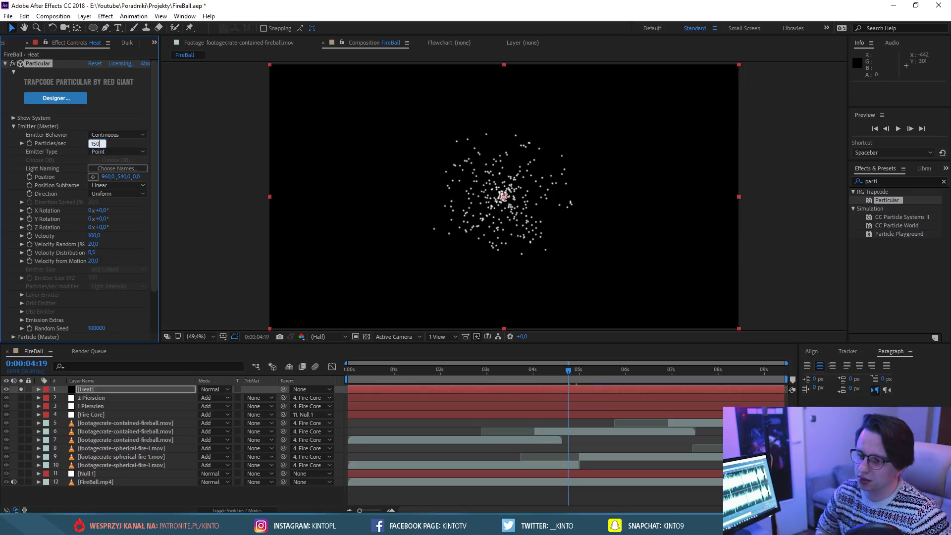
key(Return)
Set the Particle Type to Cloudlet.
scroll(64, 212, down, 2)
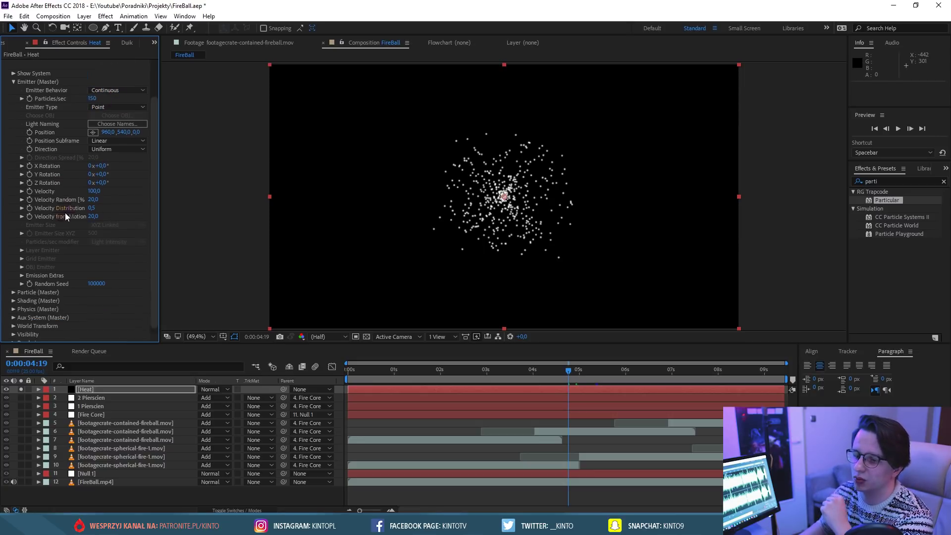
click(12, 293)
scroll(14, 296, down, 6)
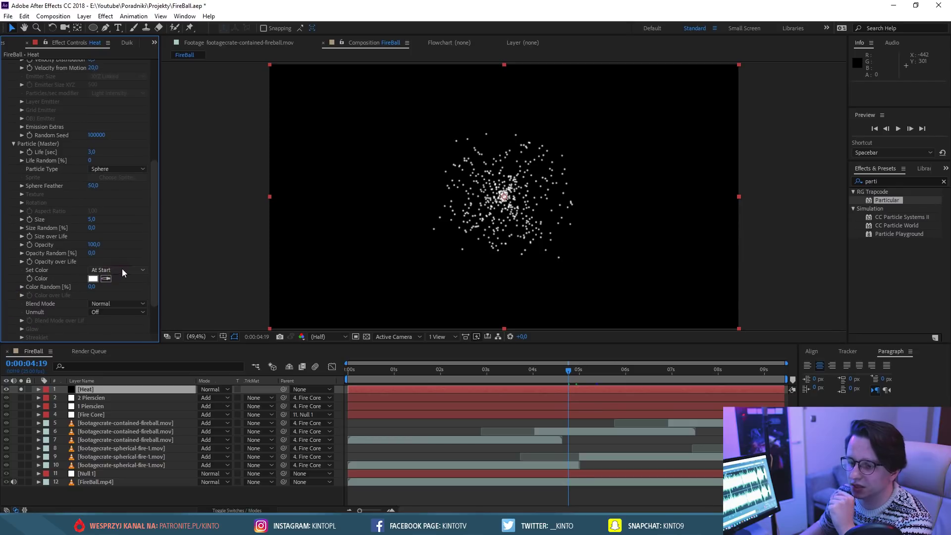
click(115, 172)
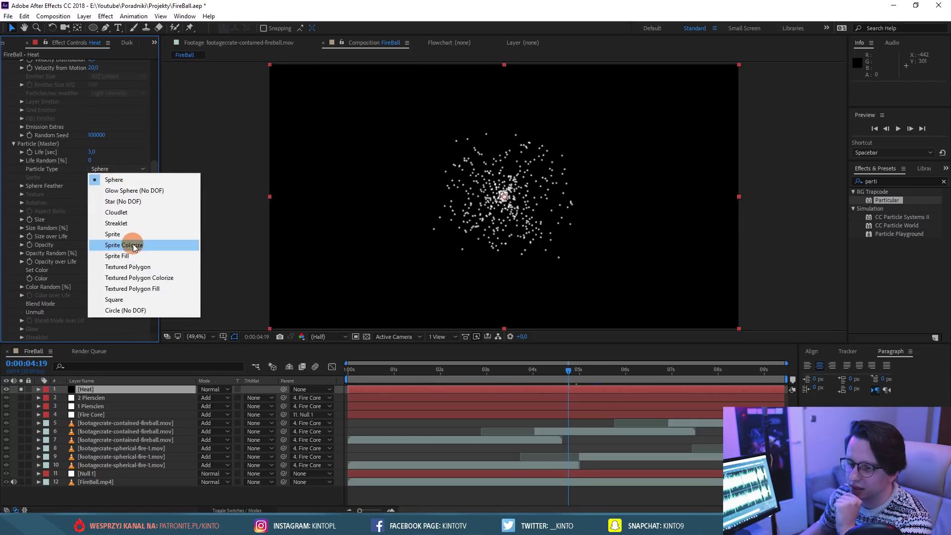
click(129, 214)
Change the Emitter Type to Sphere.
scroll(128, 213, up, 1)
scroll(129, 213, up, 2)
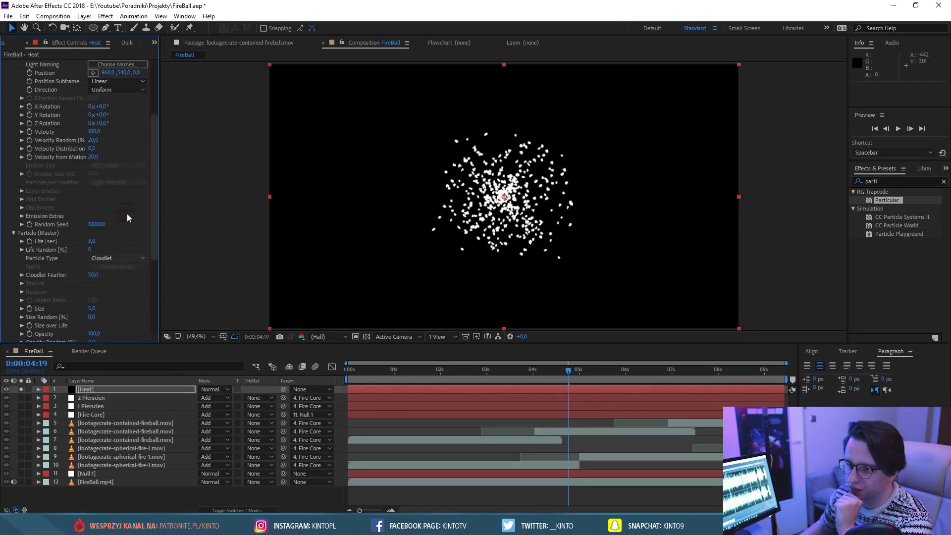
scroll(126, 198, up, 2)
click(112, 104)
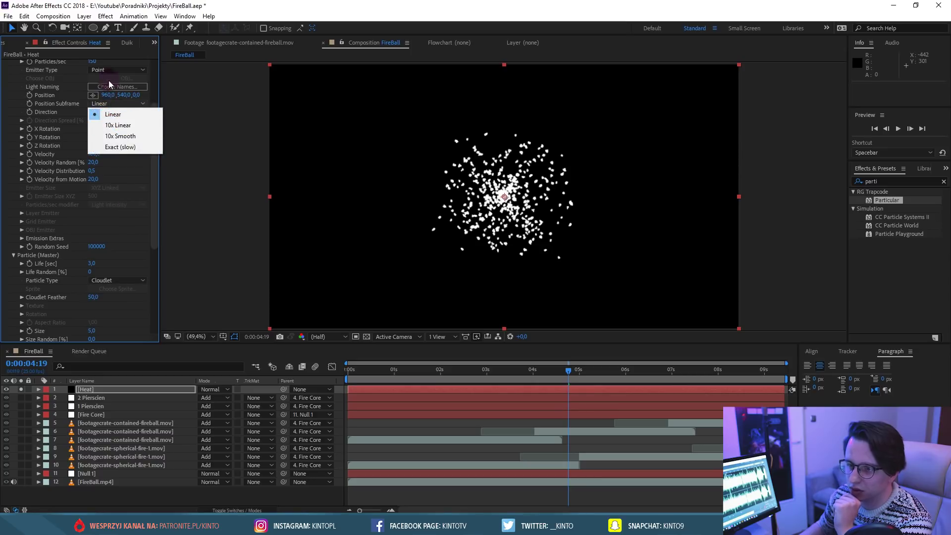
click(105, 70)
click(122, 102)
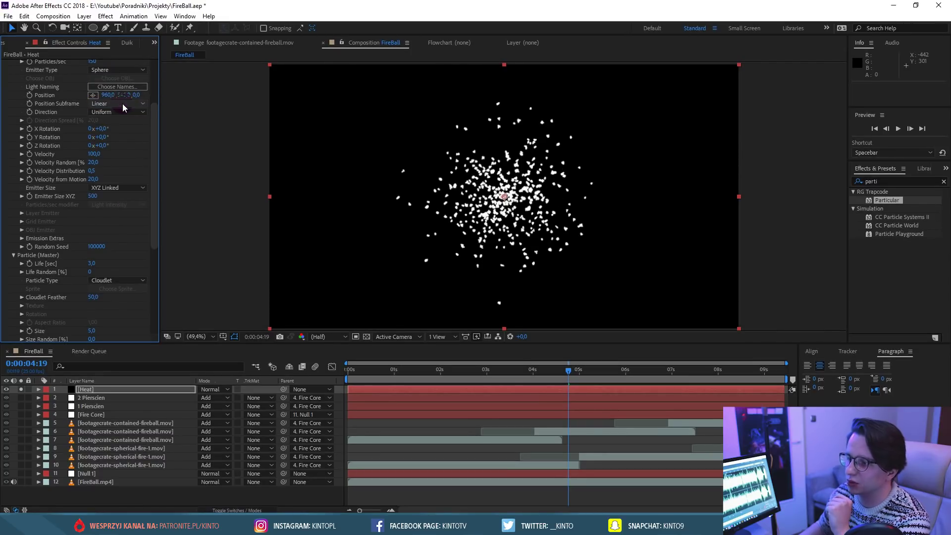
Set Emitter Size to XYZ Individual and widen the emitter horizontally.
drag(572, 366, 536, 366)
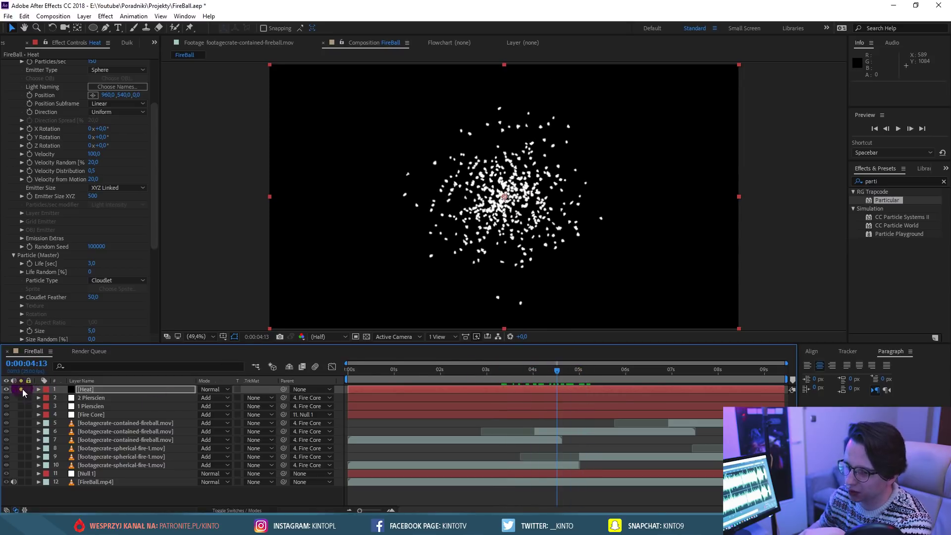
click(21, 389)
click(548, 185)
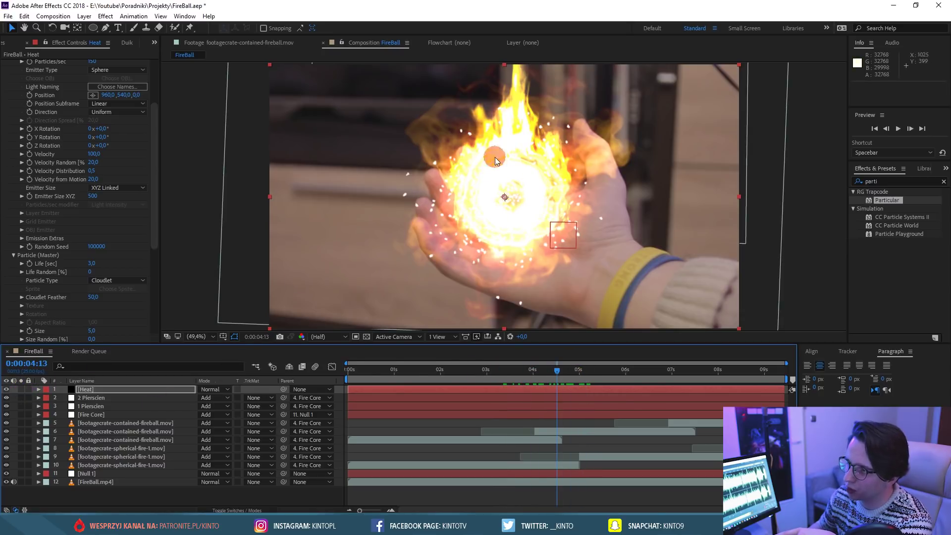
click(22, 390)
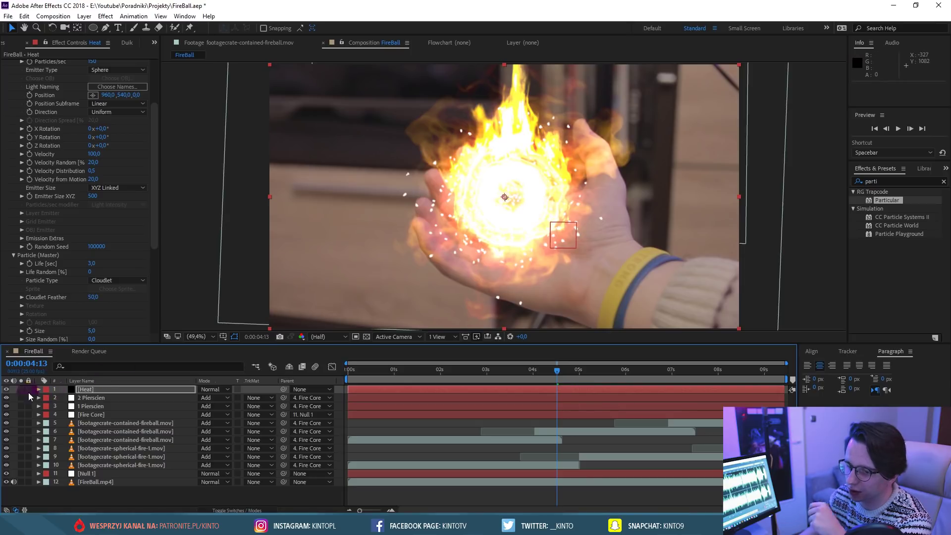
click(111, 188)
click(110, 211)
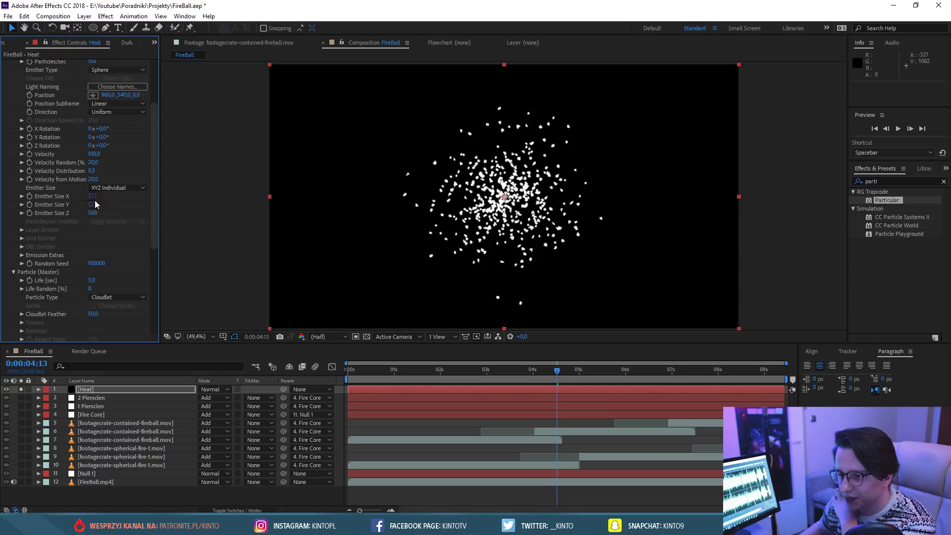
drag(103, 199, 416, 245)
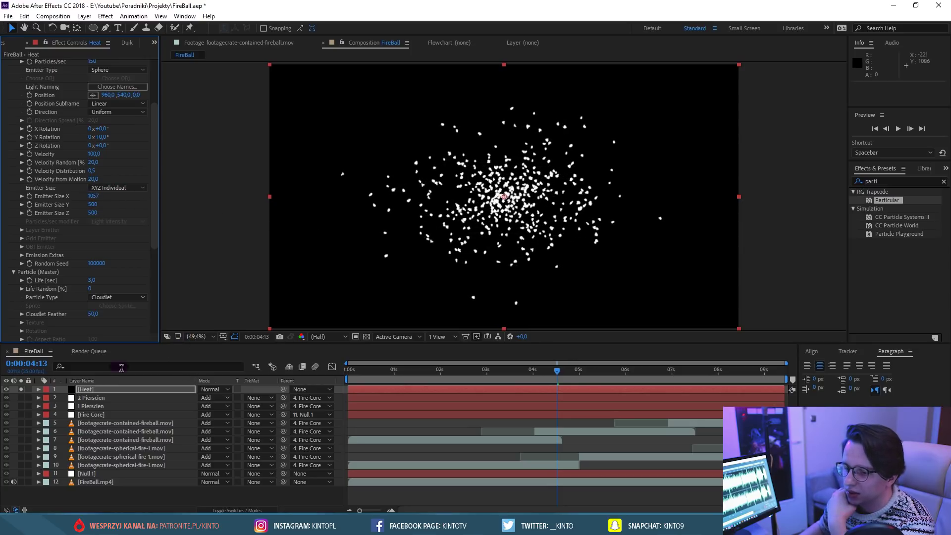
click(19, 391)
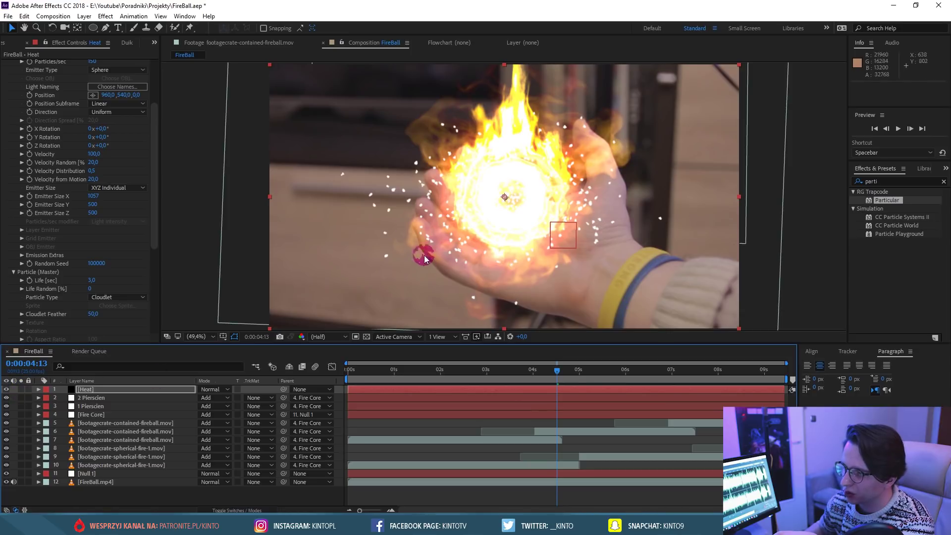
Move the emitter down into the palm and check particles around five seconds.
drag(506, 196, 509, 225)
drag(561, 370, 448, 380)
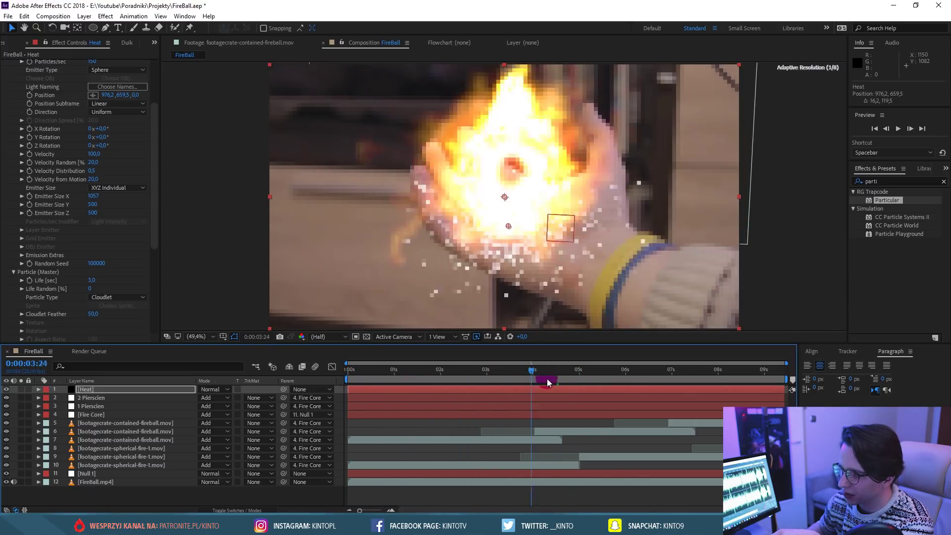
drag(447, 380, 603, 379)
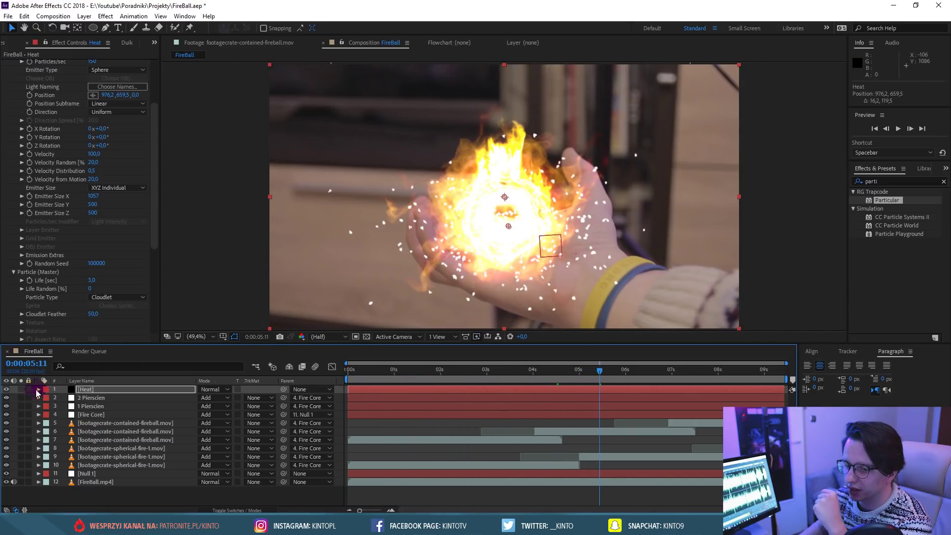
click(21, 389)
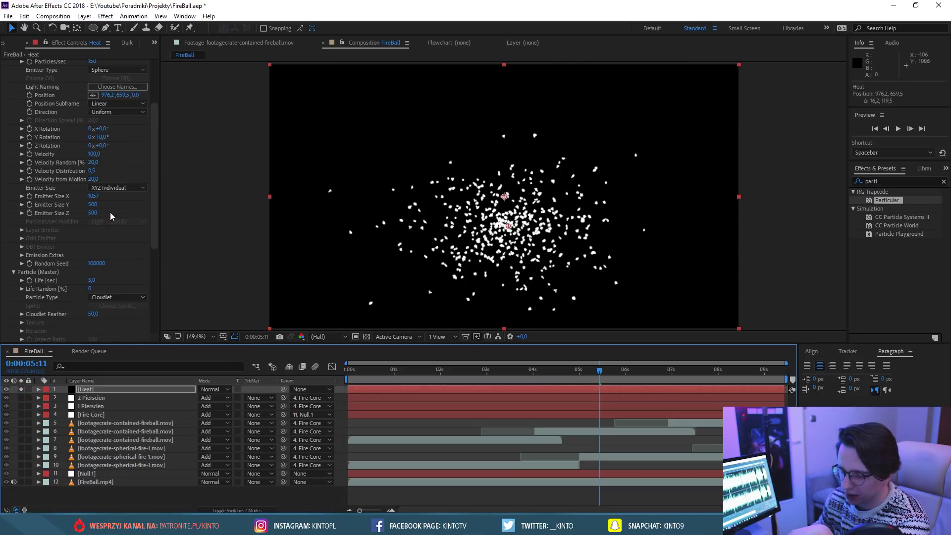
Set the Air physics Wind Y to -182 so particles rise upward.
scroll(59, 272, down, 3)
scroll(36, 272, down, 3)
scroll(35, 273, down, 4)
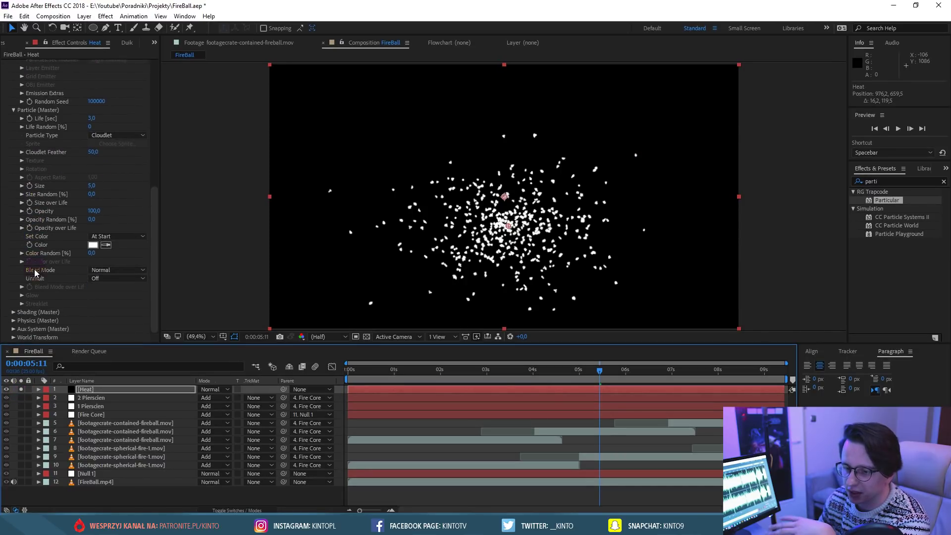
click(14, 262)
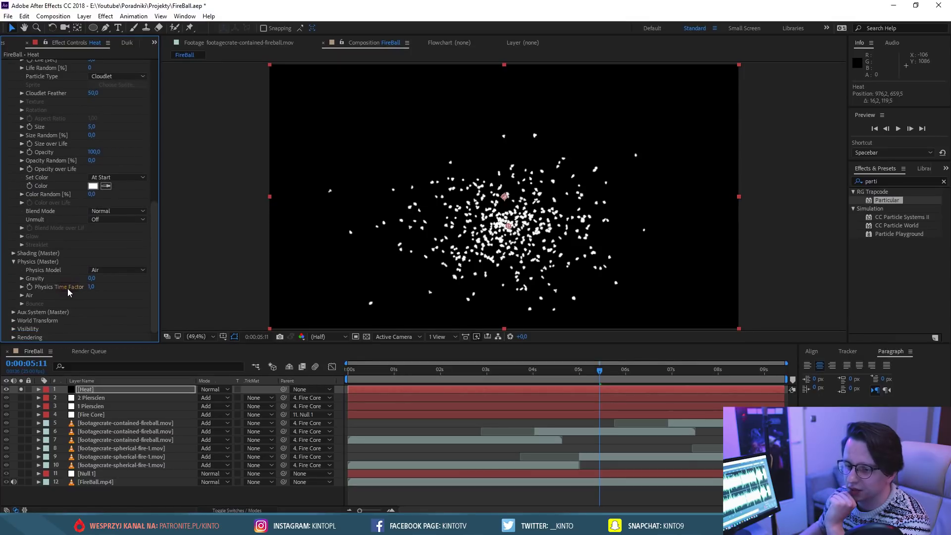
click(22, 295)
scroll(22, 301, down, 2)
drag(112, 307, 14, 313)
click(539, 379)
drag(539, 379, 549, 364)
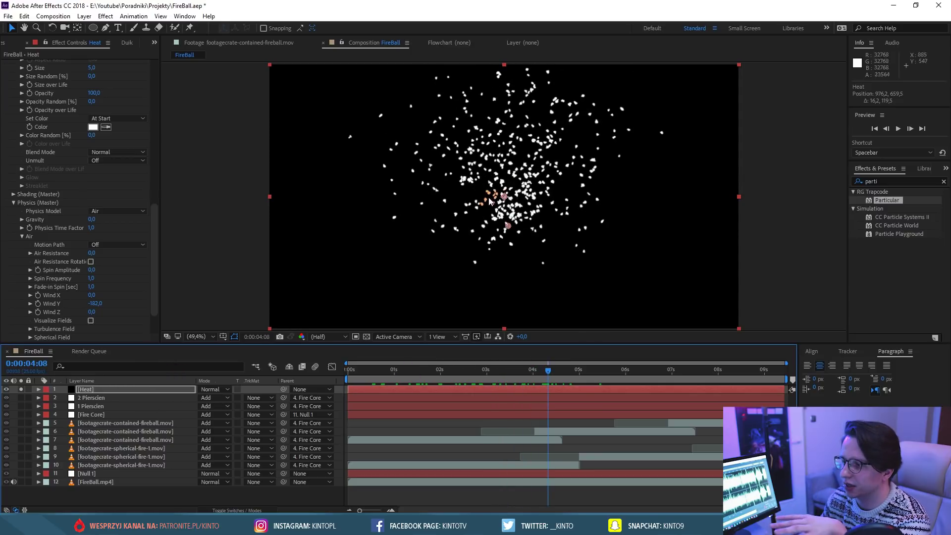
Reposition the Heat emitter over the fireball, then undo the last value change.
drag(518, 219, 506, 217)
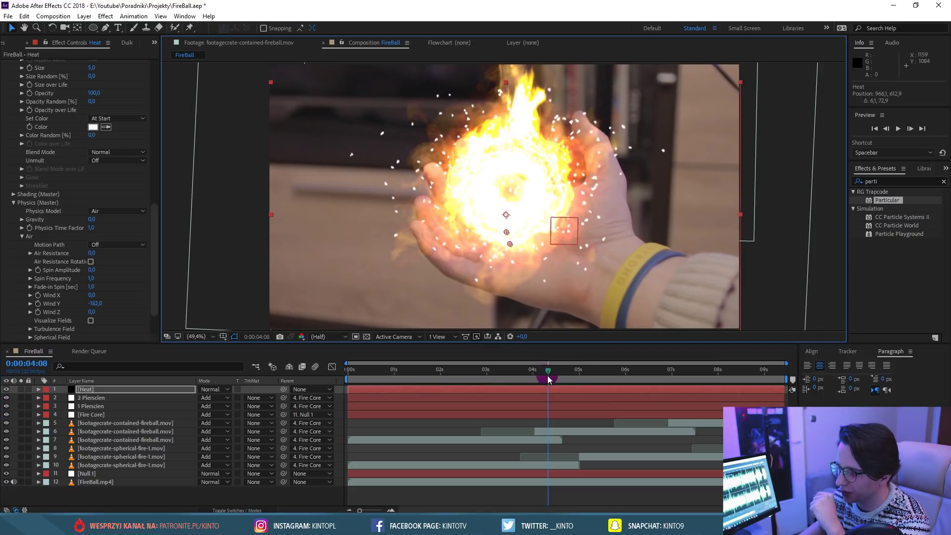
drag(548, 375, 652, 371)
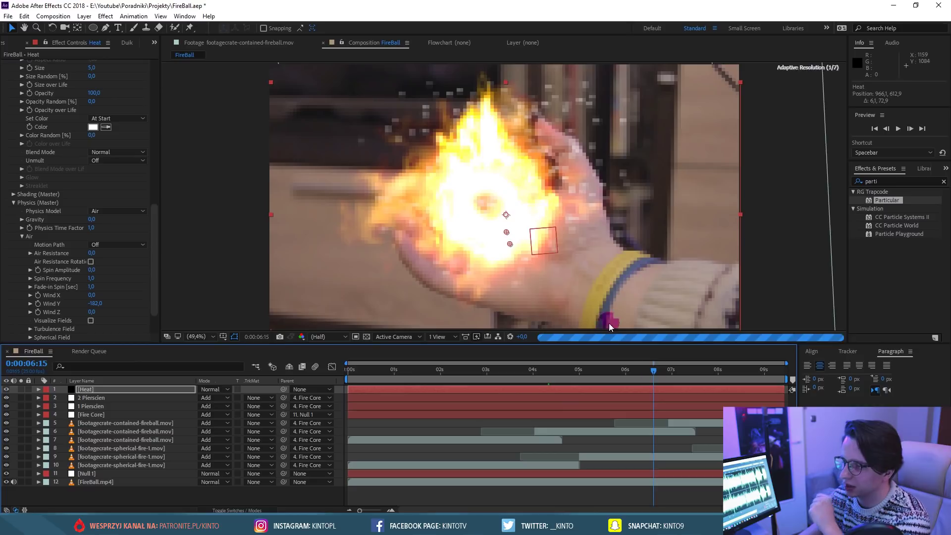
key(ctrl+z)
mouse_move(548, 370)
mouse_down()
mouse_move(689, 360)
mouse_move(659, 370)
mouse_up()
drag(156, 225, 156, 143)
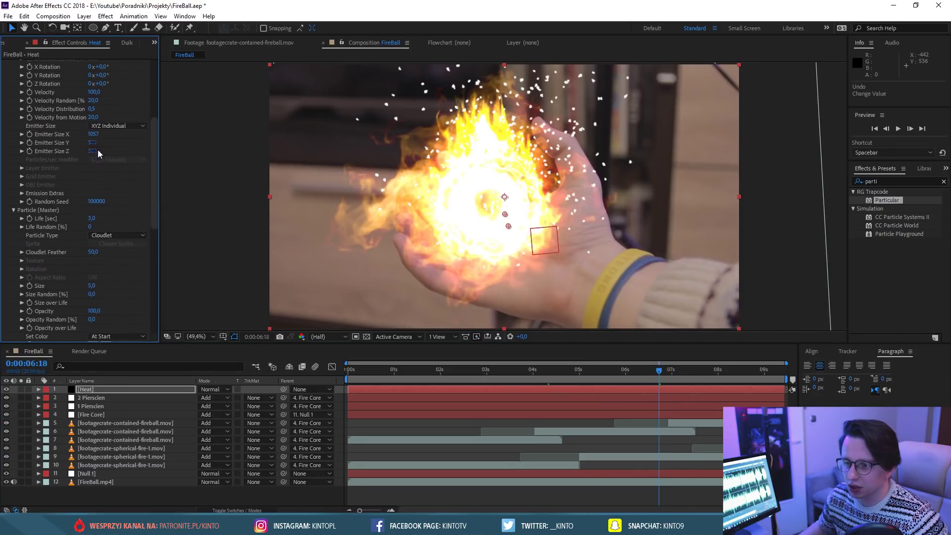
Widen Emitter Size X to 1427 and set particle Size 52 and Opacity 6.
drag(107, 136, 281, 143)
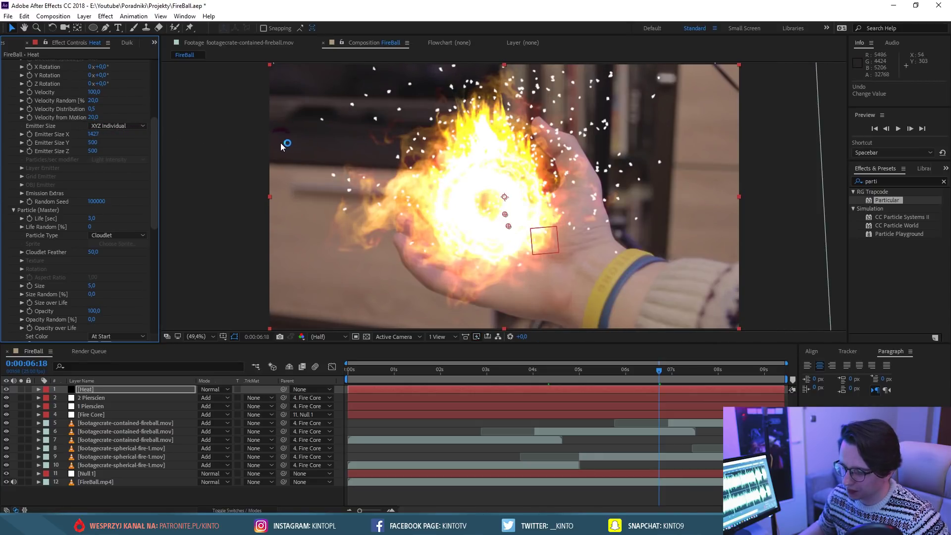
scroll(57, 163, up, 3)
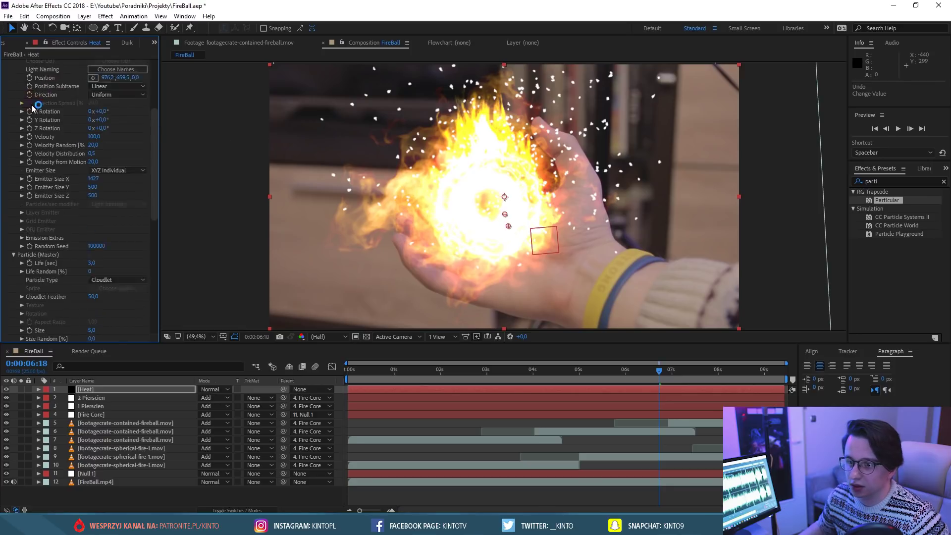
scroll(50, 233, up, 3)
scroll(46, 212, down, 10)
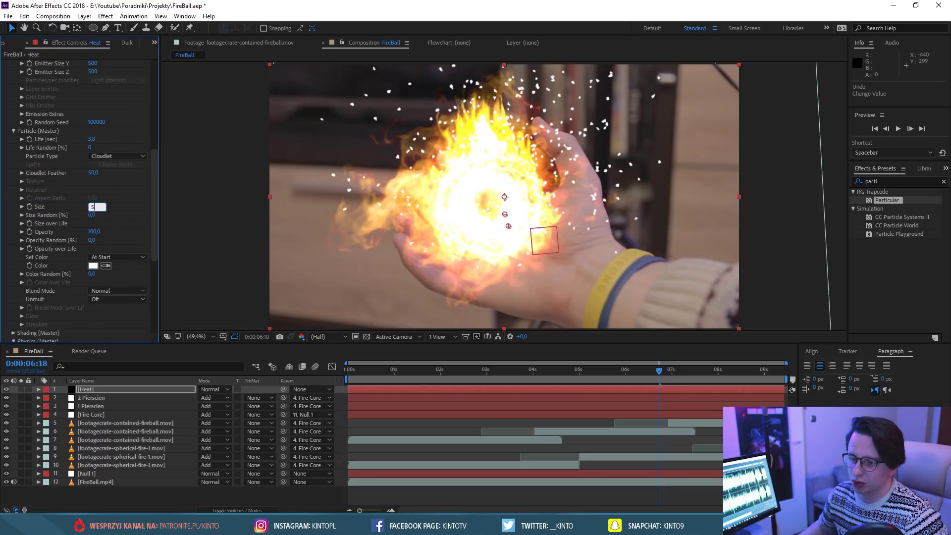
key(Return)
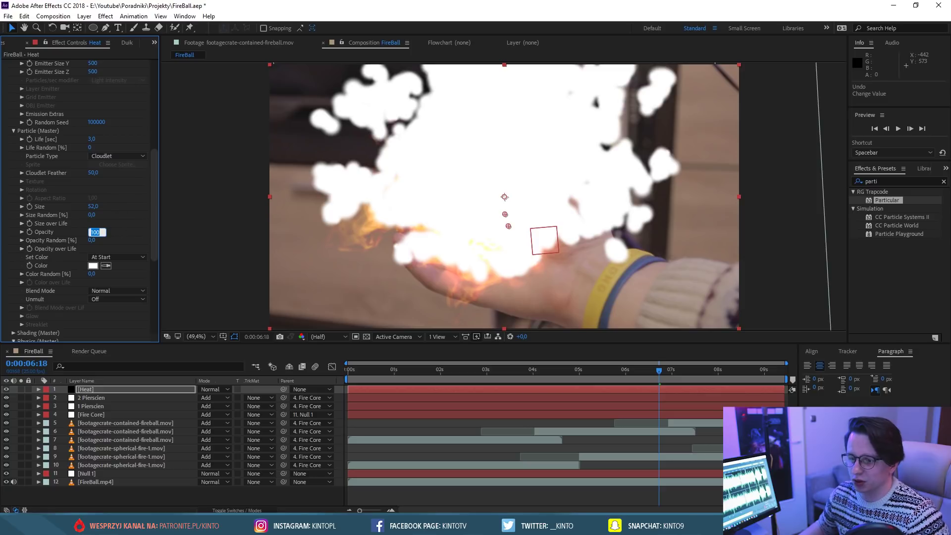
text(6)
key(Return)
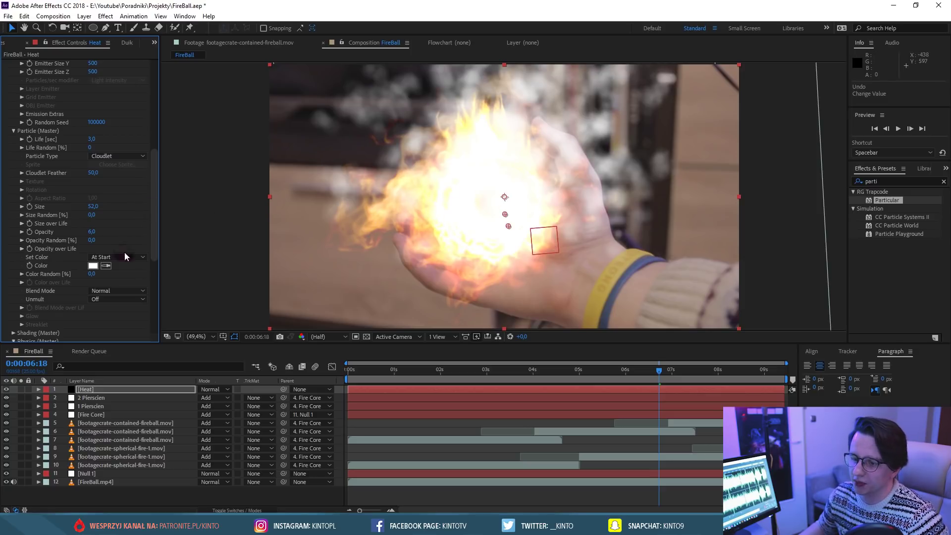
Draw an Opacity over Life curve that ramps up from zero and back down.
click(22, 248)
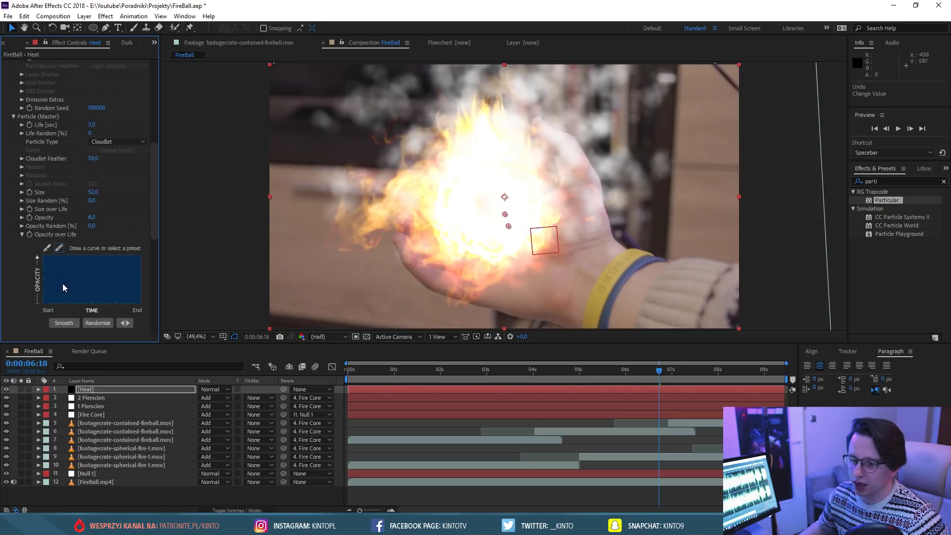
drag(45, 296, 145, 302)
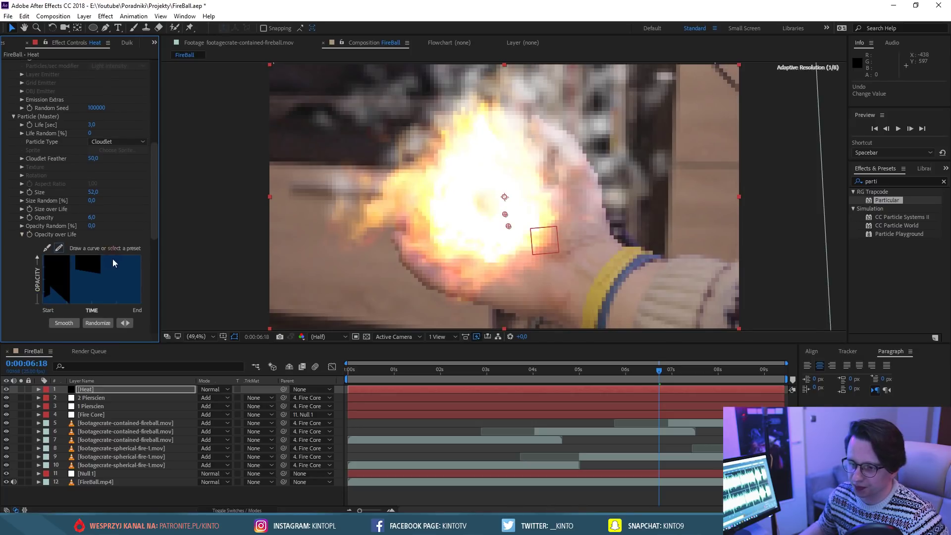
click(97, 323)
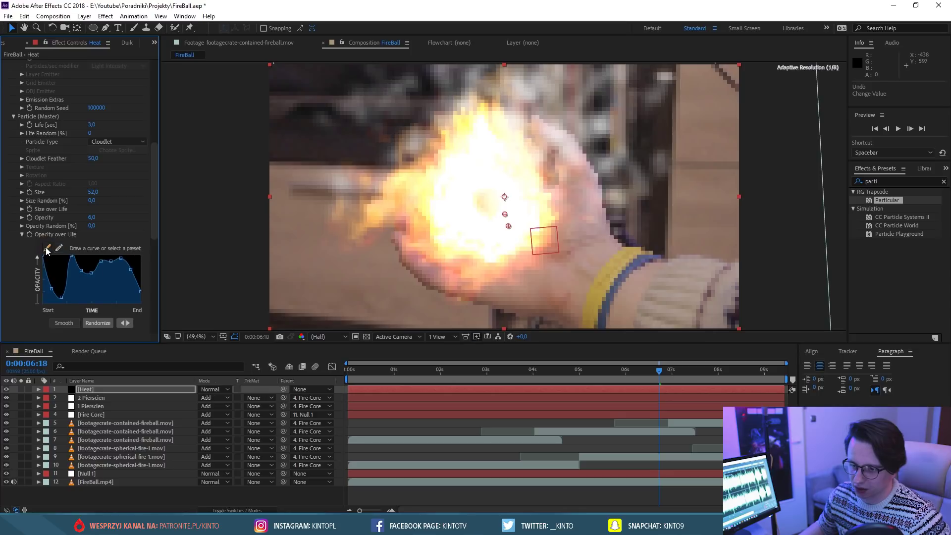
drag(62, 297, 63, 286)
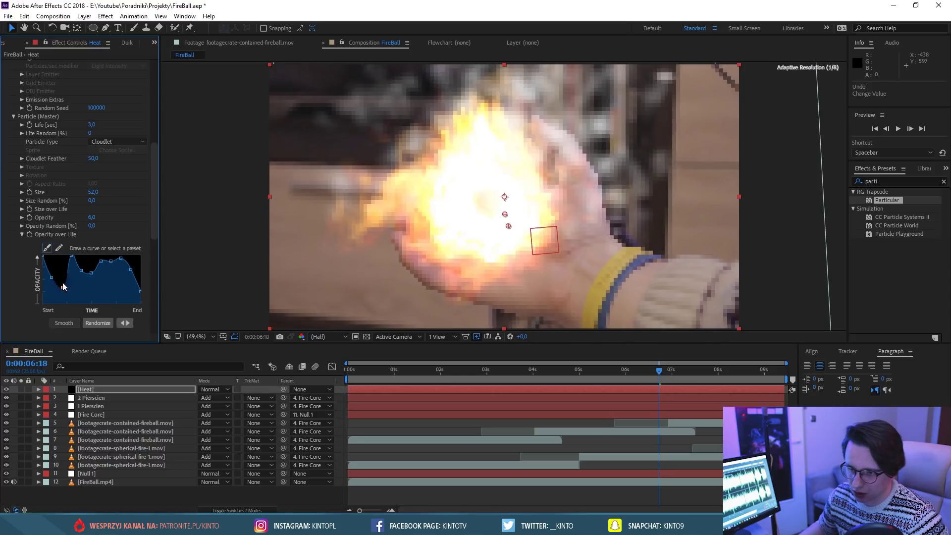
click(42, 260)
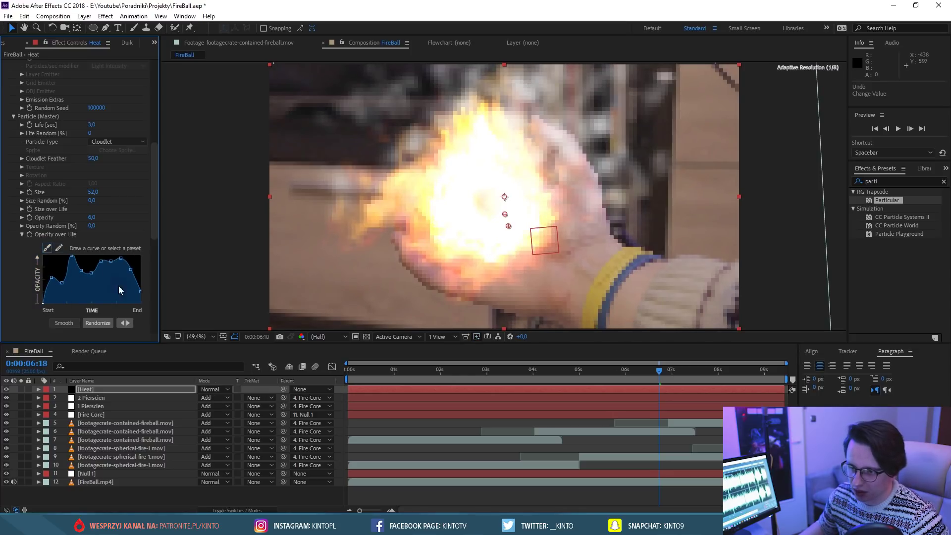
mouse_move(92, 273)
mouse_down()
mouse_move(91, 250)
mouse_move(127, 270)
mouse_move(139, 301)
mouse_up()
mouse_move(63, 285)
mouse_down()
mouse_move(63, 274)
mouse_move(53, 294)
mouse_up()
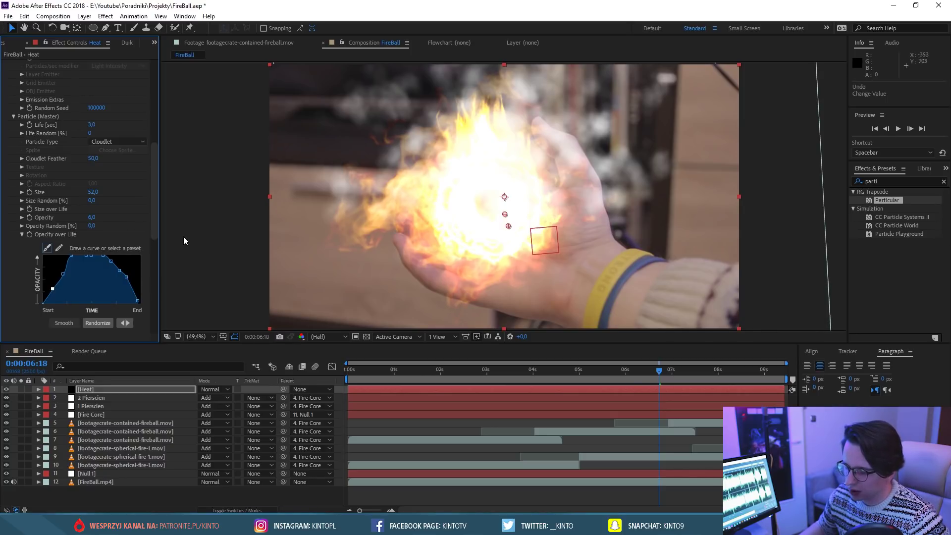
Solo the Heat layer, check an earlier frame, and collapse Particular.
scroll(82, 203, up, 4)
scroll(94, 201, up, 3)
scroll(40, 123, up, 3)
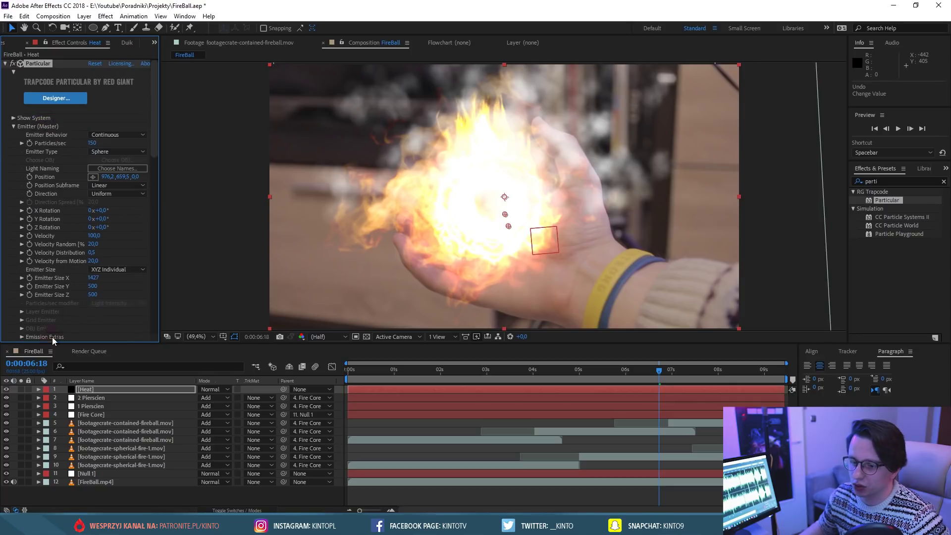
click(21, 390)
drag(527, 372, 639, 371)
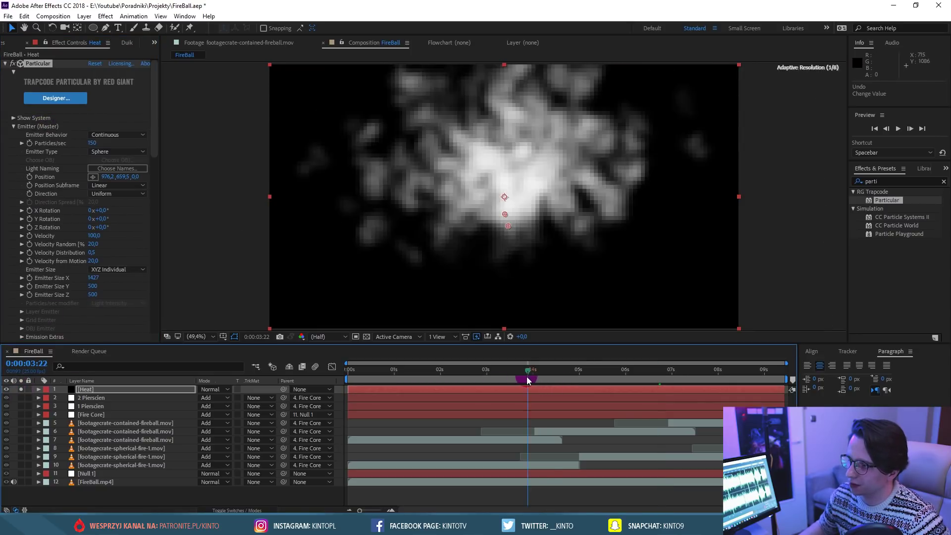
click(5, 63)
Apply Fractal Noise to Heat with Blending Mode set to None.
click(866, 179)
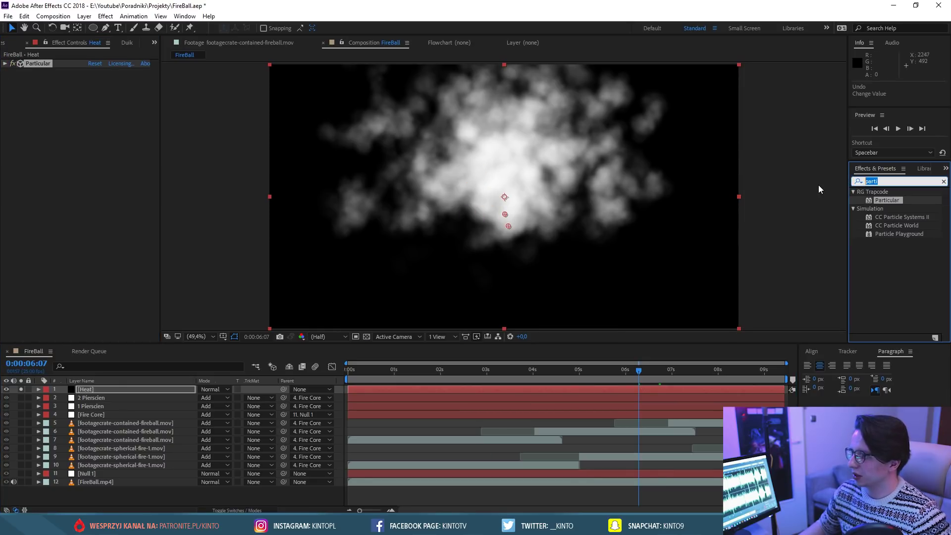
key(BackSpace)
text(fracta)
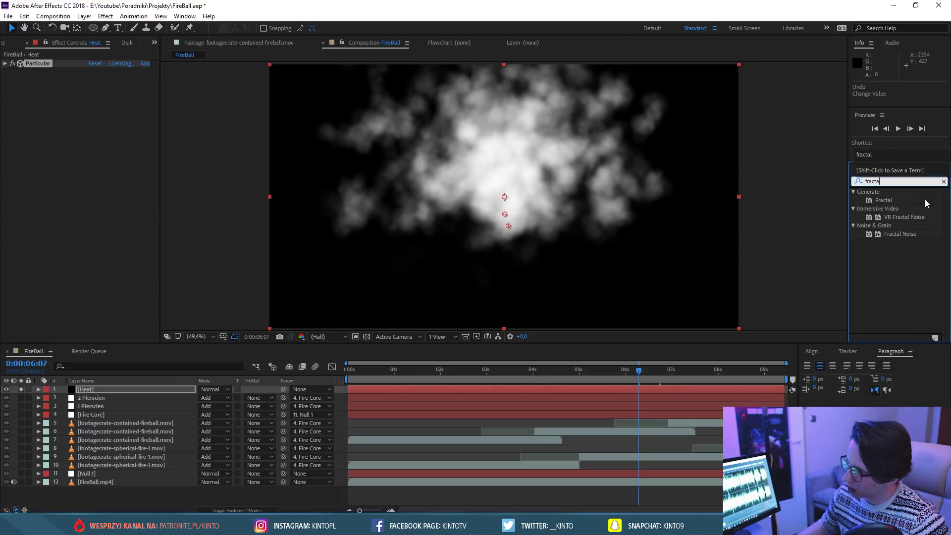
drag(897, 233, 70, 74)
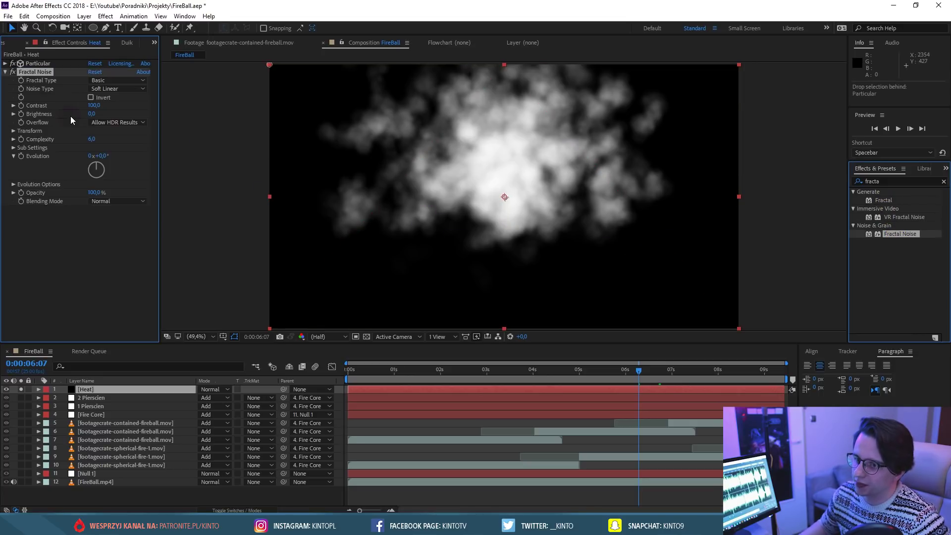
click(110, 201)
click(114, 209)
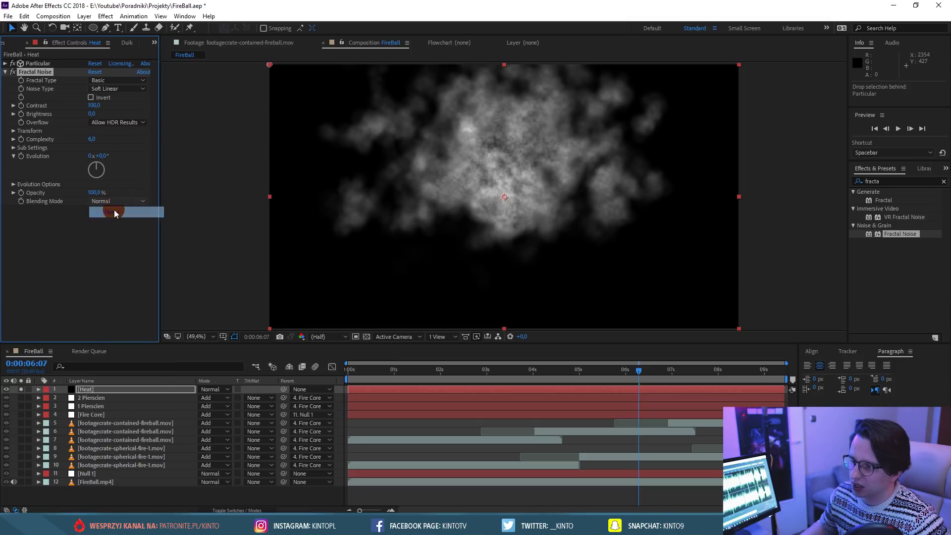
click(469, 179)
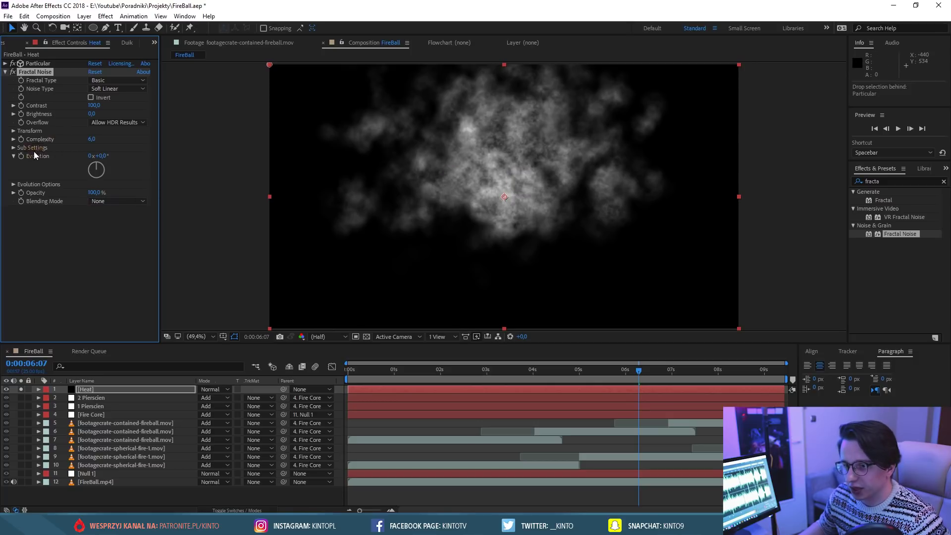
Drive Evolution with the expression time*400 and preview the animated noise.
alt+click(22, 157)
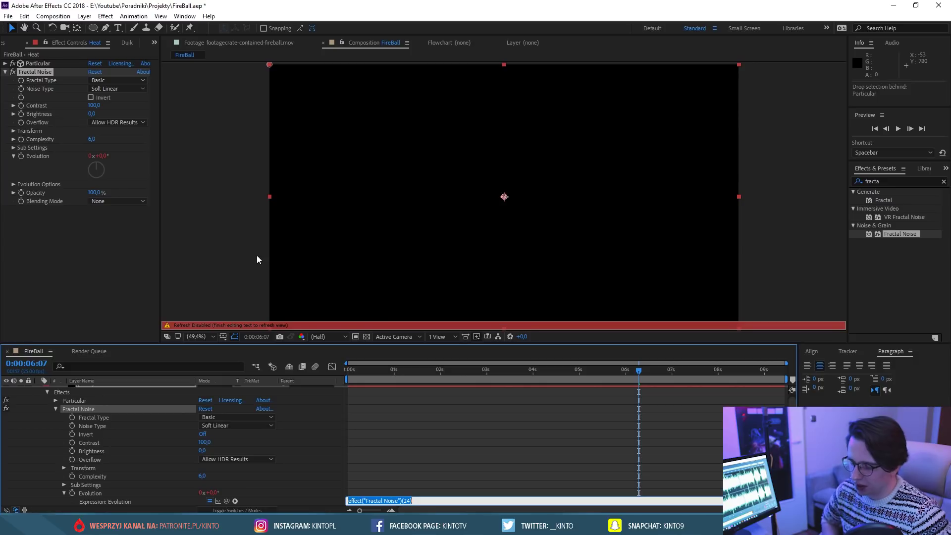
text(tim)
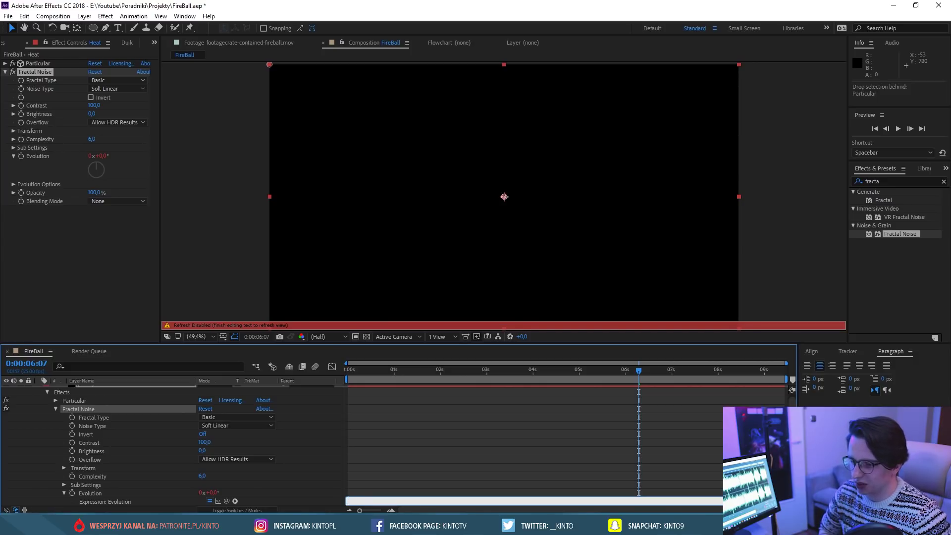
text(me)
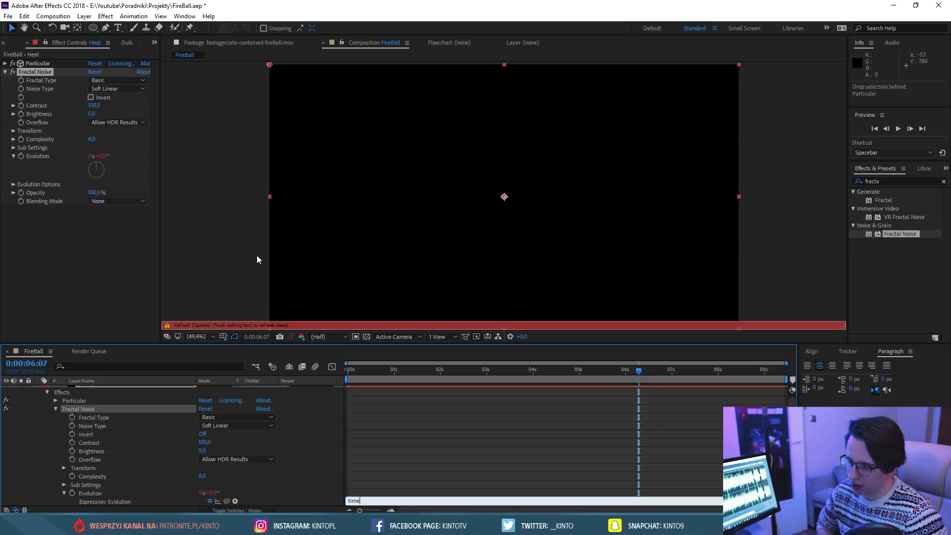
text(100)
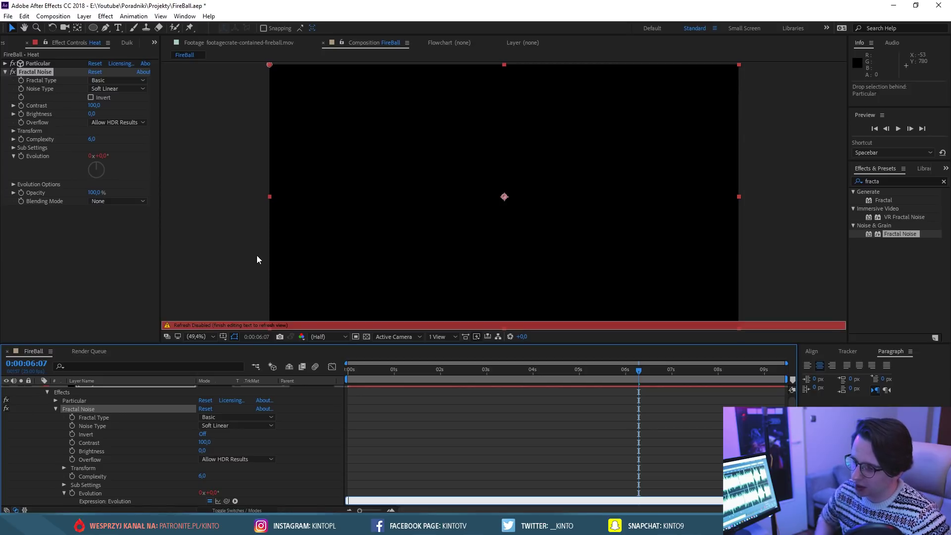
click(447, 429)
drag(433, 374, 542, 372)
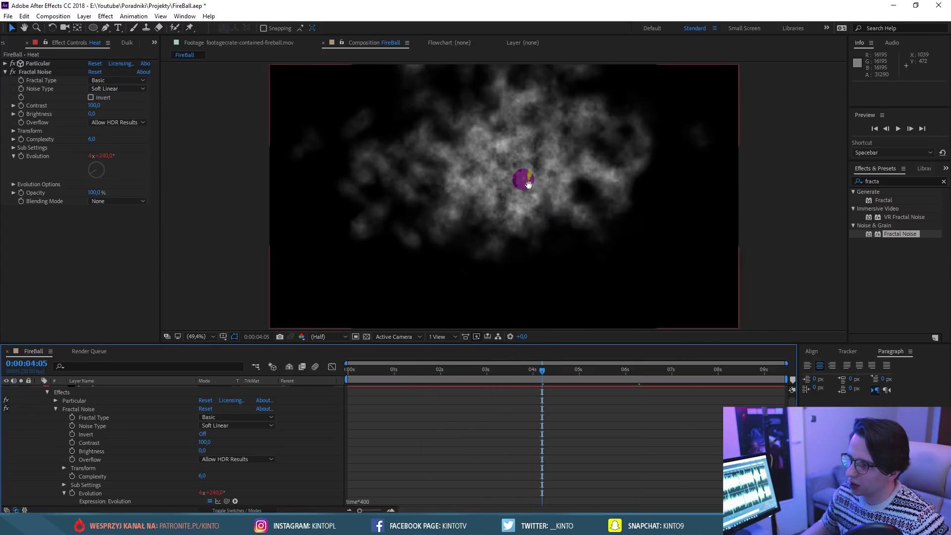
key(space)
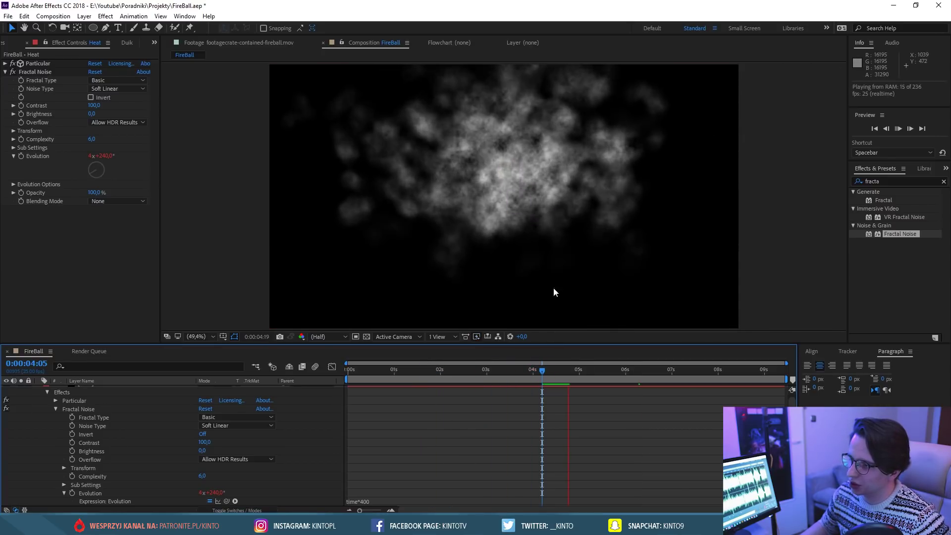
click(557, 379)
drag(557, 379, 559, 379)
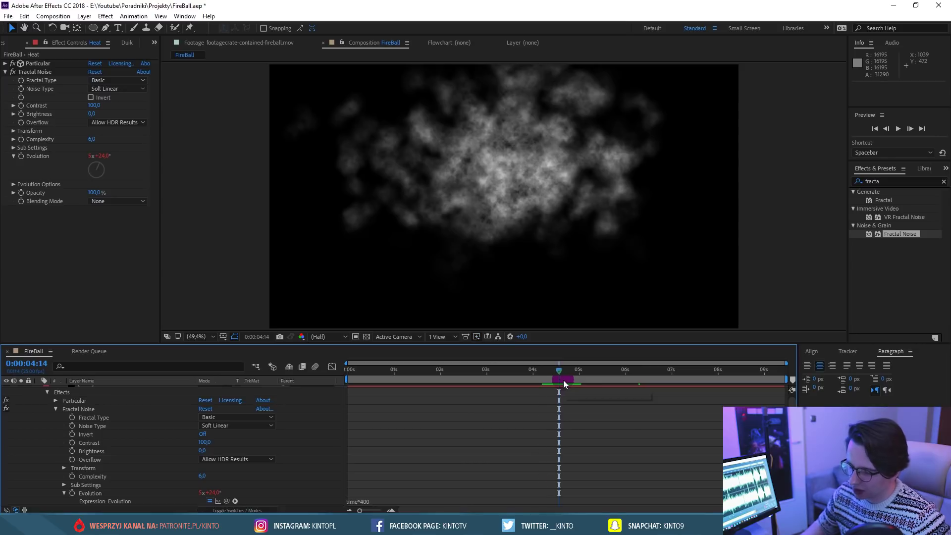
click(14, 130)
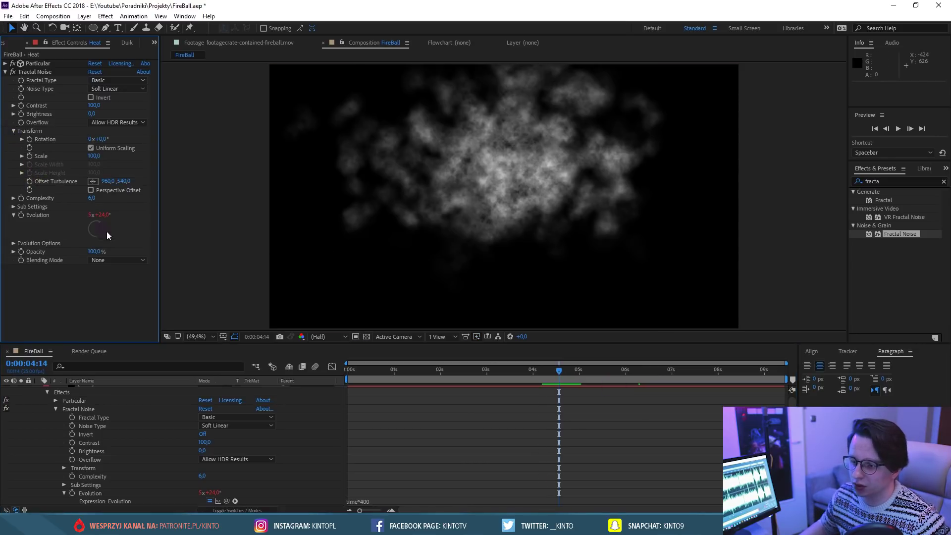
drag(367, 370, 347, 370)
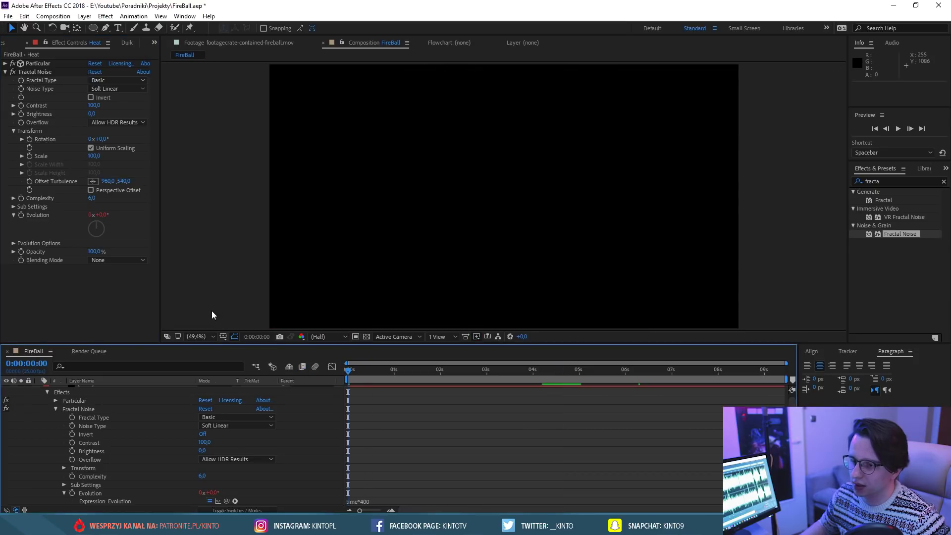
Give Offset Turbulence the expression [0,time*-750] and preview the smoke to about 2 seconds.
alt+click(28, 180)
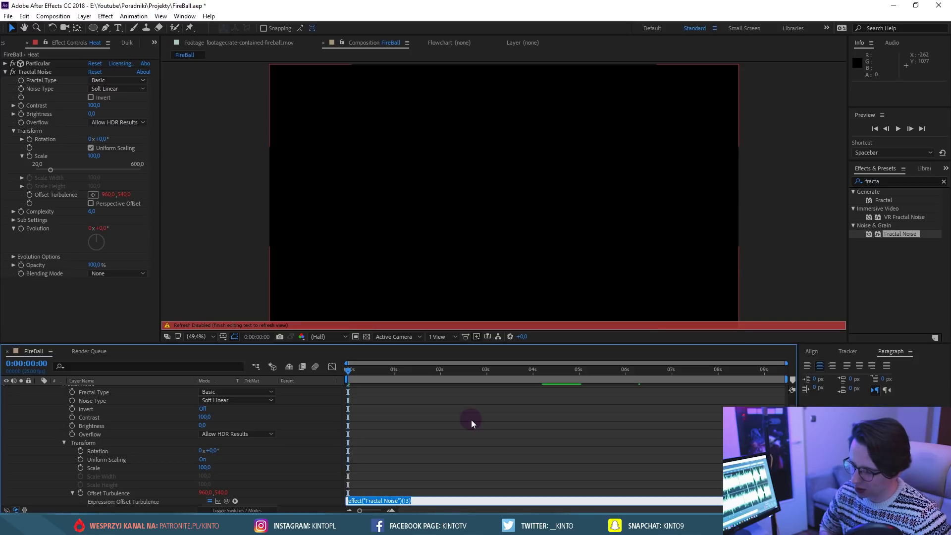
key(BackSpace)
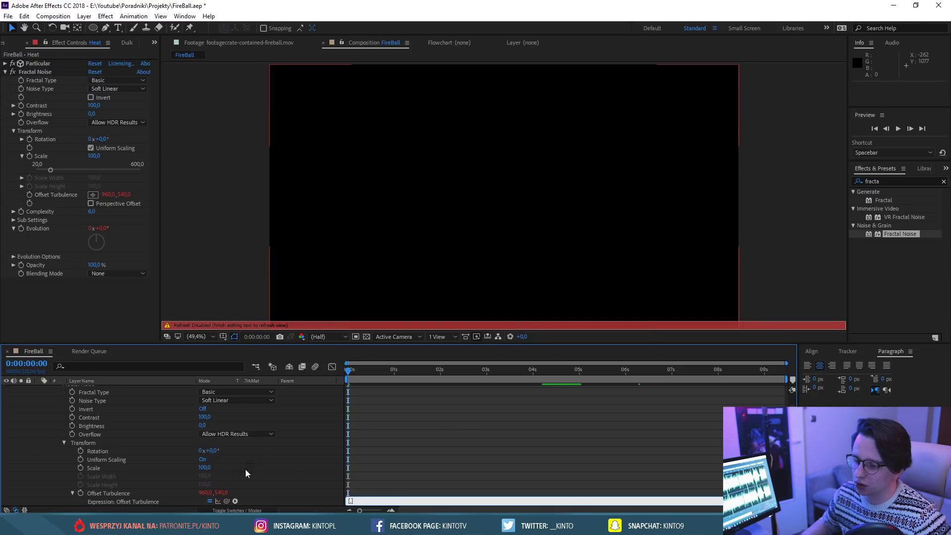
text(0,time)
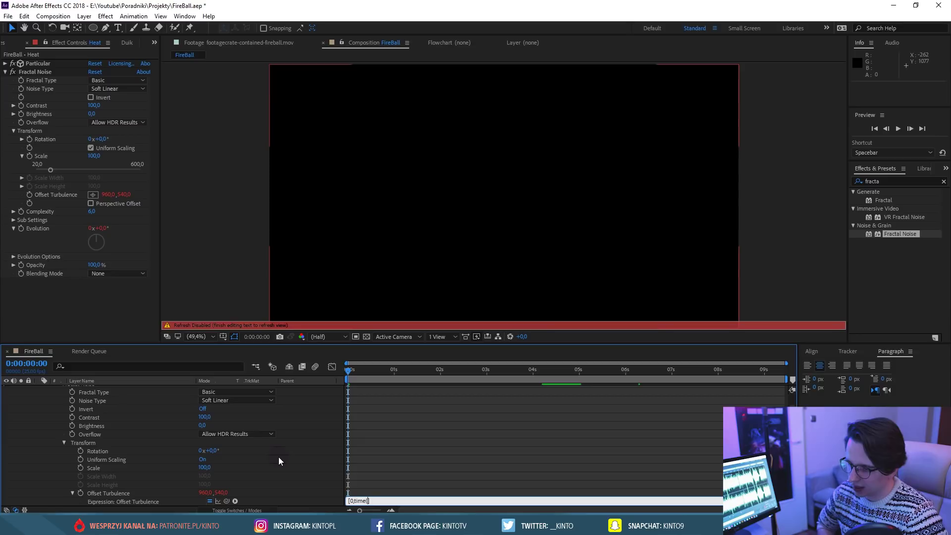
text(*-75)
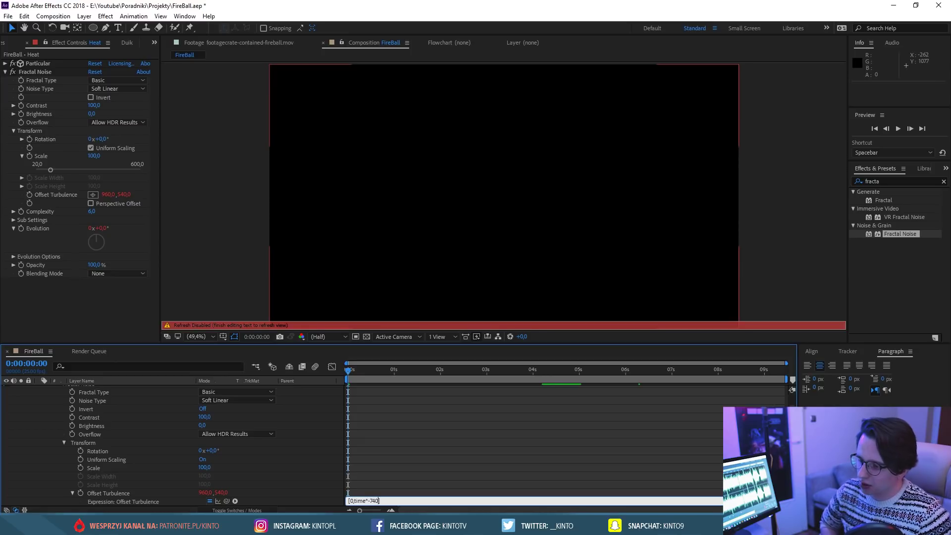
text(0)
click(419, 446)
key(space)
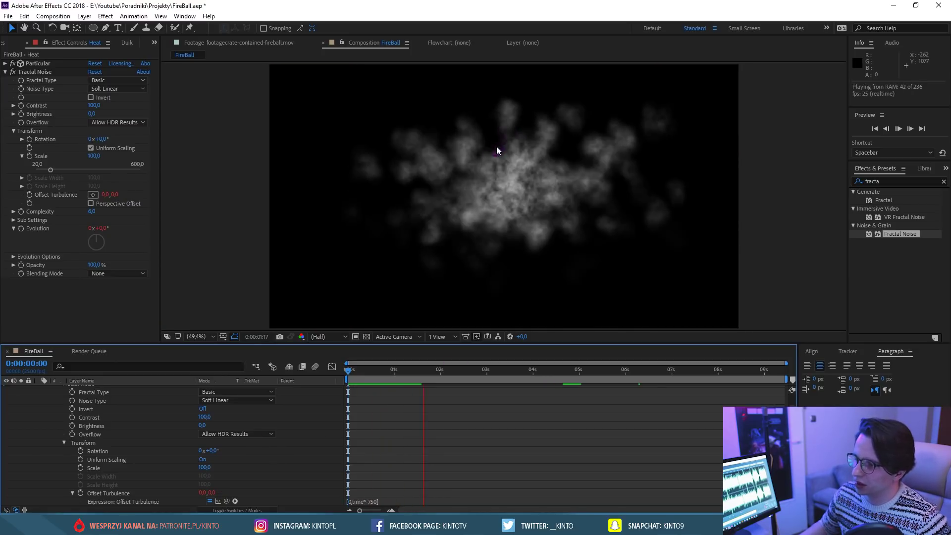
click(528, 150)
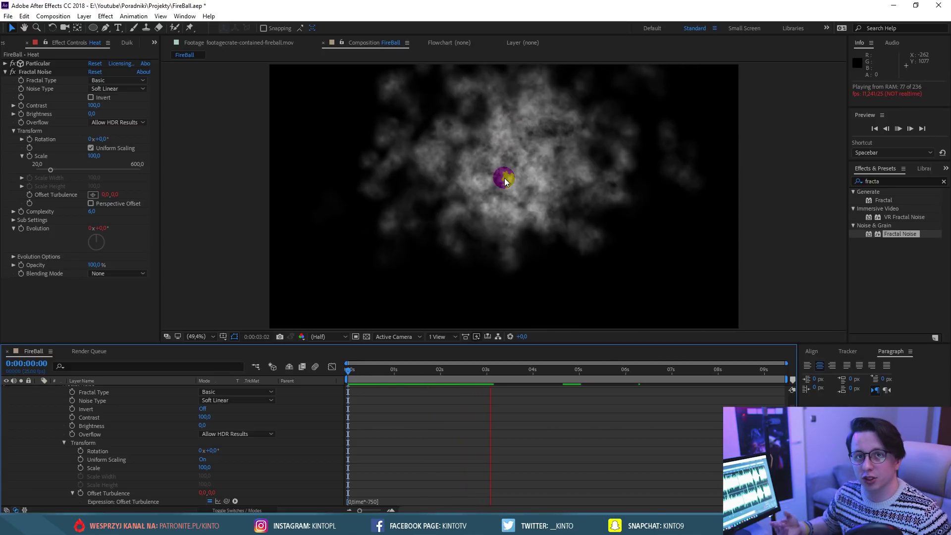
click(365, 371)
drag(366, 373, 441, 379)
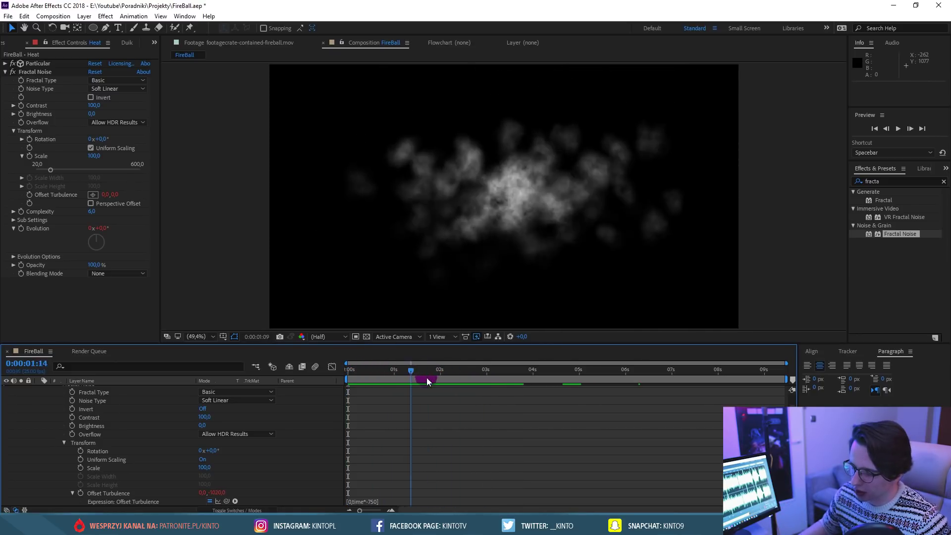
drag(441, 378, 444, 379)
scroll(60, 421, up, 2)
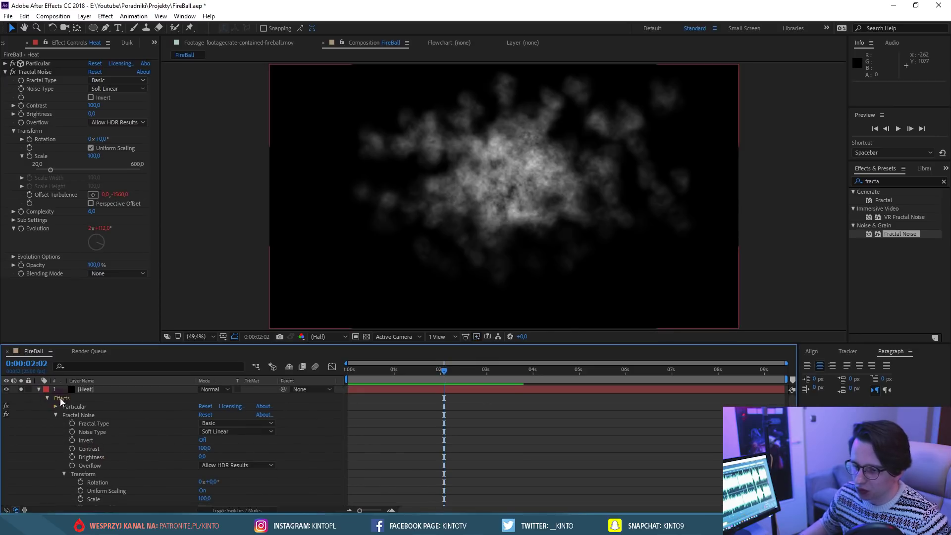
Duplicate Fractal Noise and set Fractal Noise 2 Scale to 71.
click(4, 76)
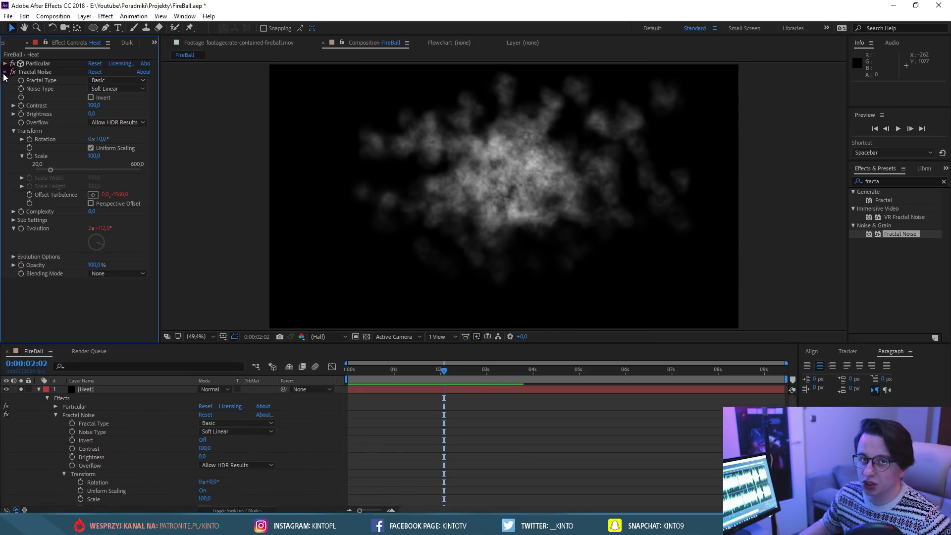
click(4, 73)
click(41, 73)
key(ctrl+d)
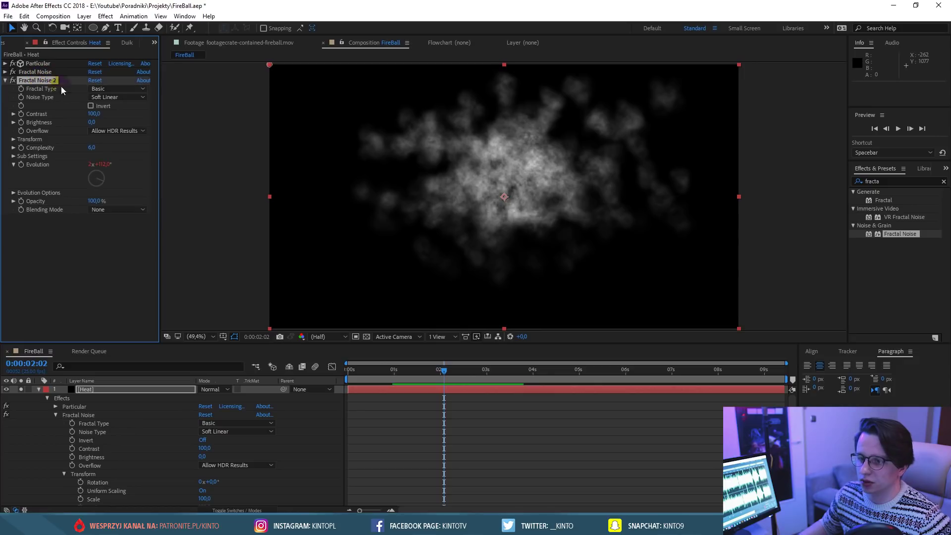
click(13, 139)
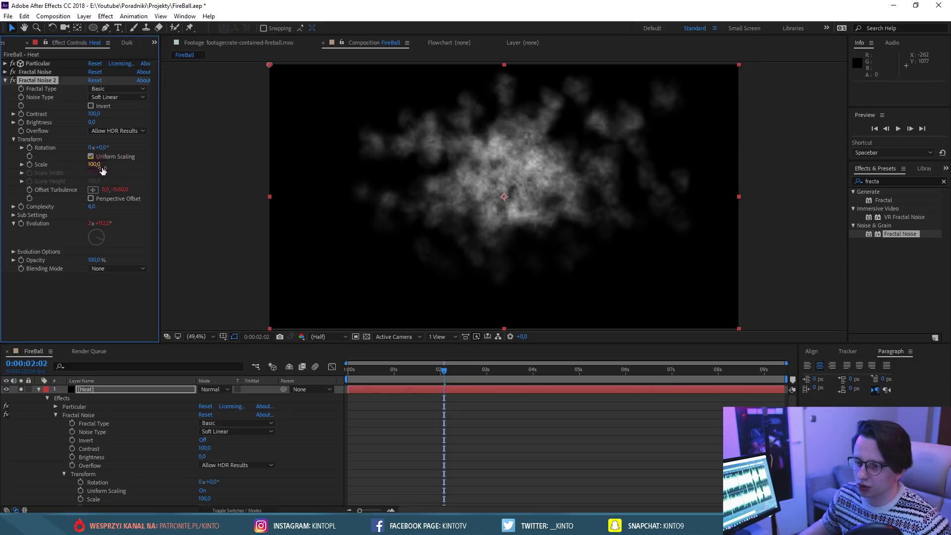
drag(96, 168, 100, 168)
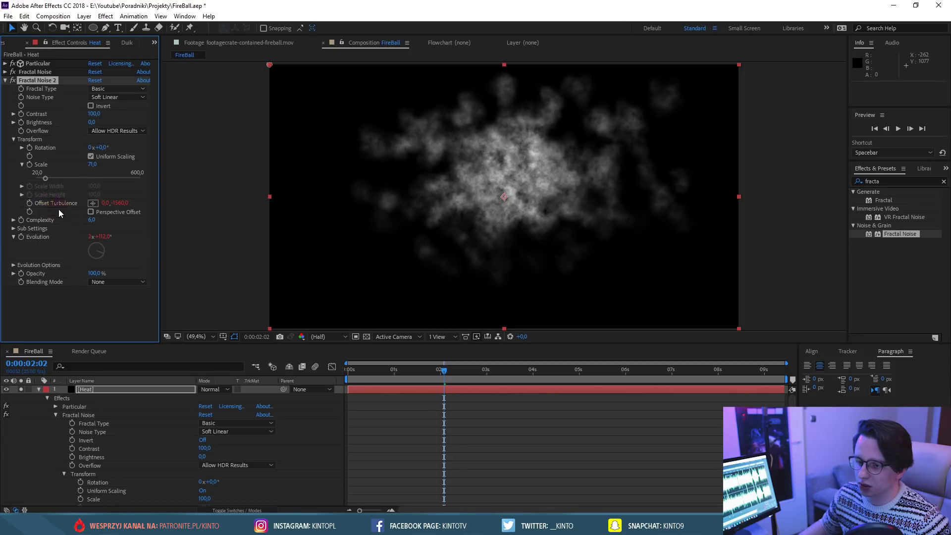
Change Fractal Noise 2 Evolution expression to time*200.
click(379, 369)
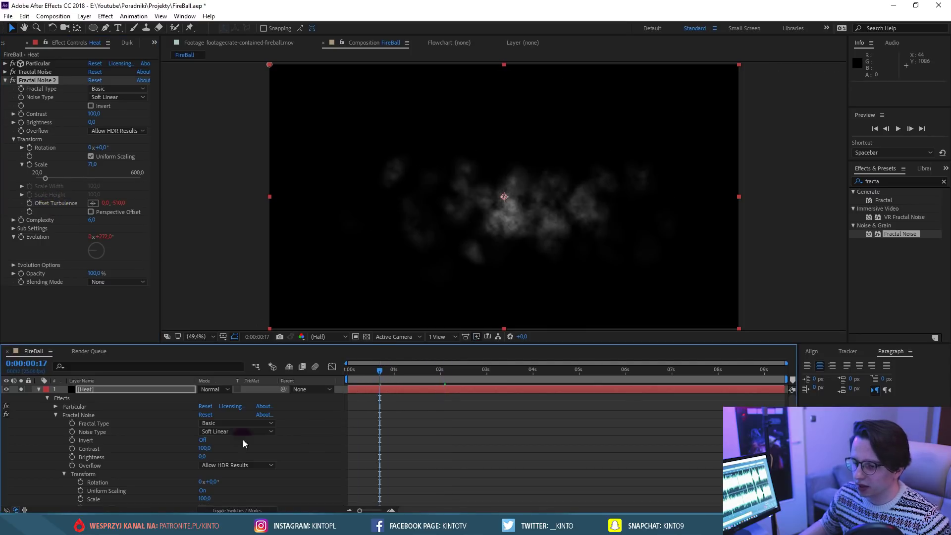
scroll(168, 426, down, 3)
scroll(178, 430, down, 2)
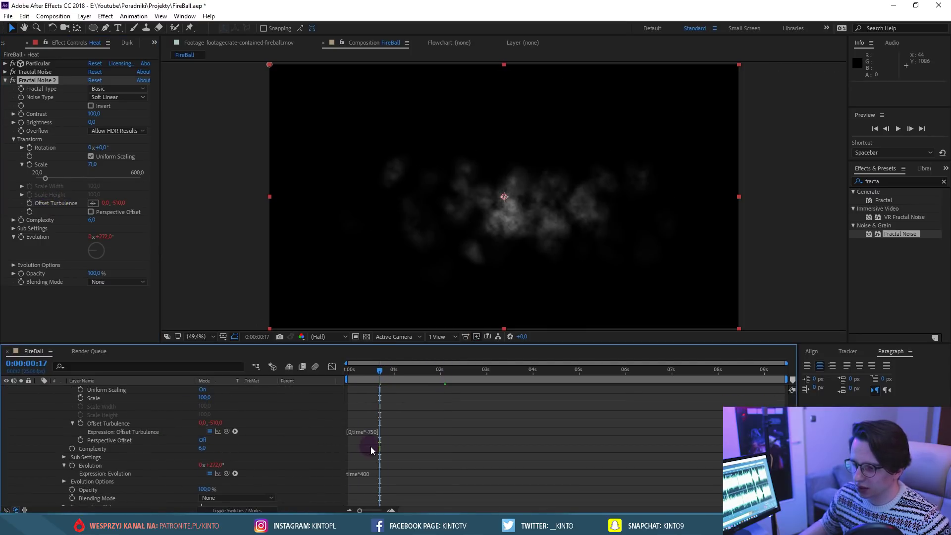
scroll(370, 447, down, 3)
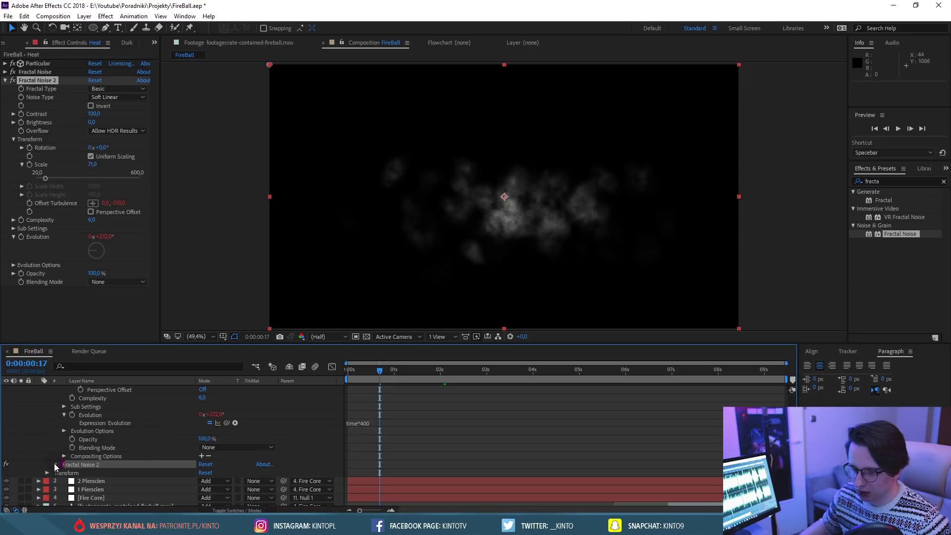
scroll(56, 467, up, 1)
click(361, 433)
click(411, 440)
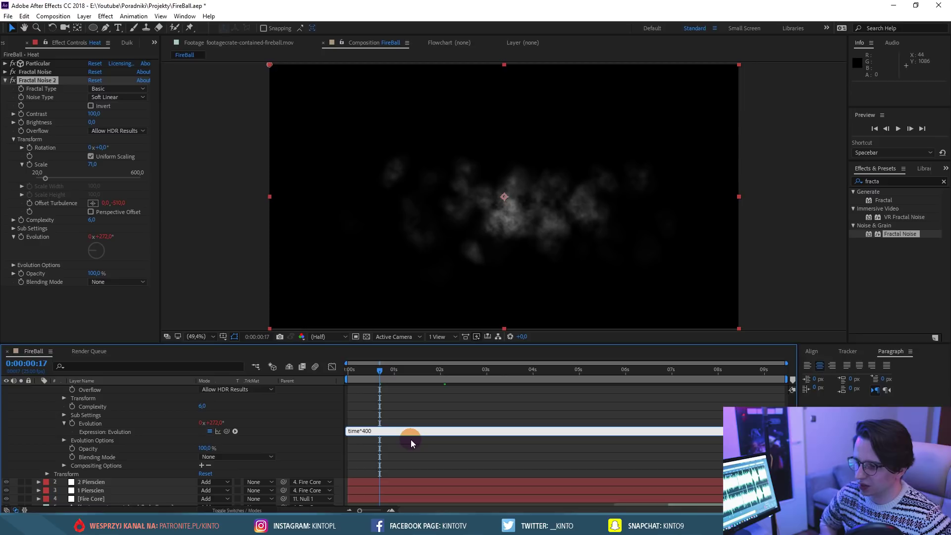
text(2)
click(418, 418)
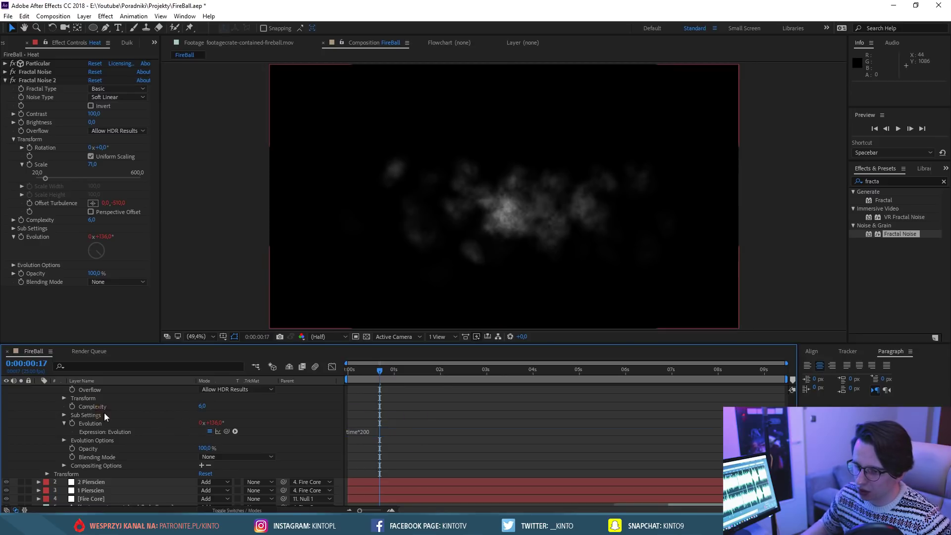
Change Fractal Noise 2 Offset Turbulence expression to [0,time*-350].
click(64, 399)
alt+click(80, 449)
text([0,time*-750])
key(Delete)
text(3)
click(432, 432)
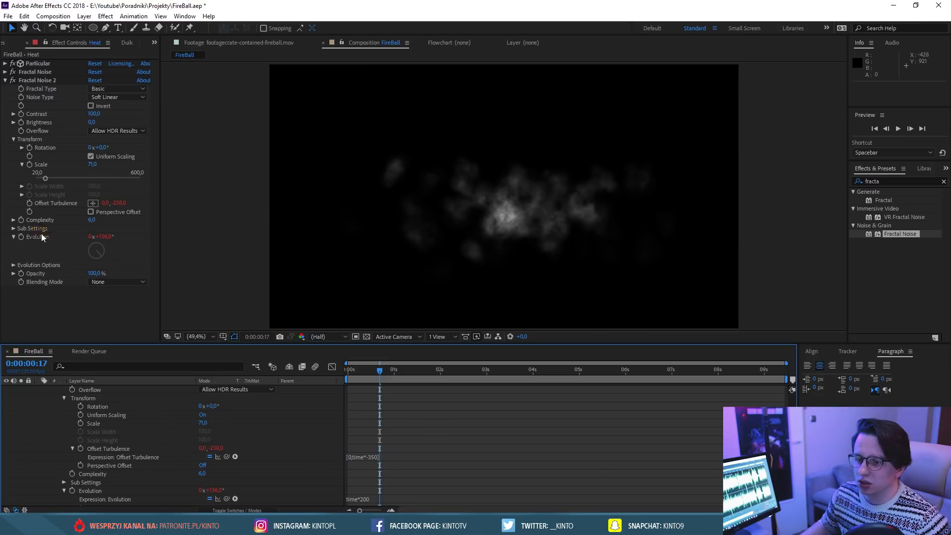
Set Fractal Noise 2 Sub Rotation to 32°.
click(13, 229)
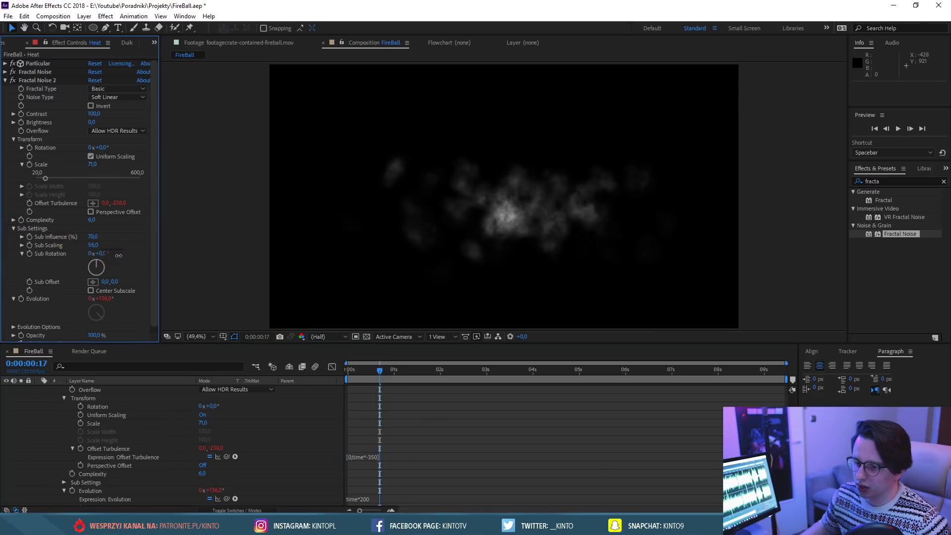
drag(118, 256, 134, 255)
scroll(74, 409, up, 5)
scroll(74, 409, up, 8)
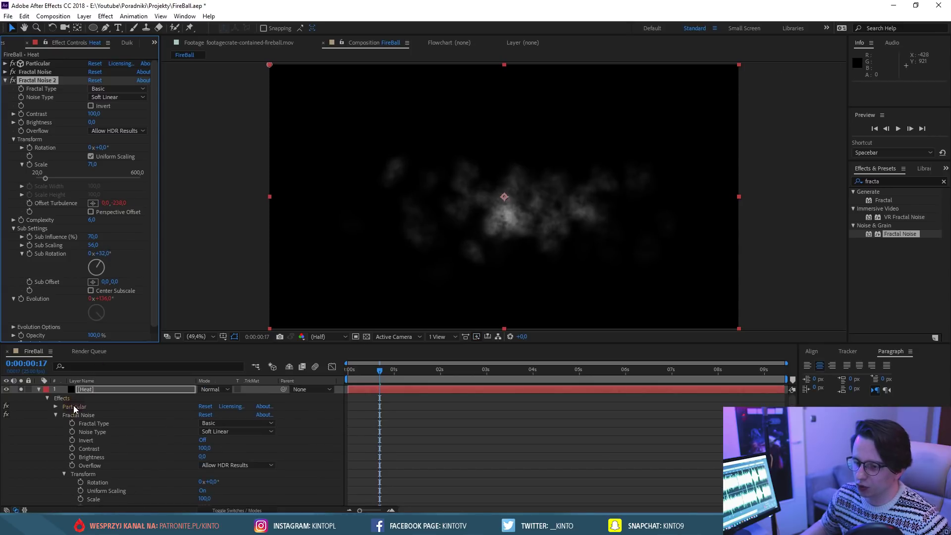
scroll(29, 268, down, 1)
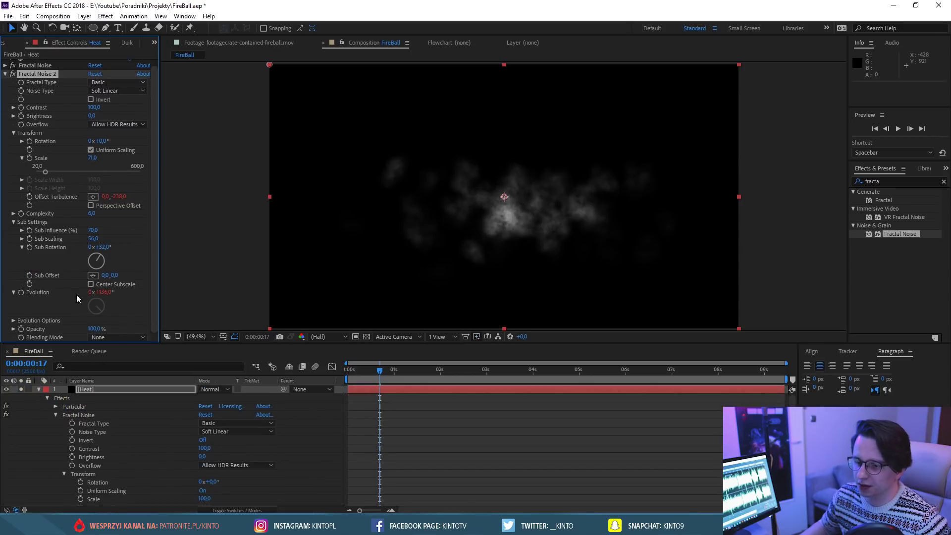
Blend Fractal Noise 2 as Soft Light and preview to 0:00:03:02.
click(121, 335)
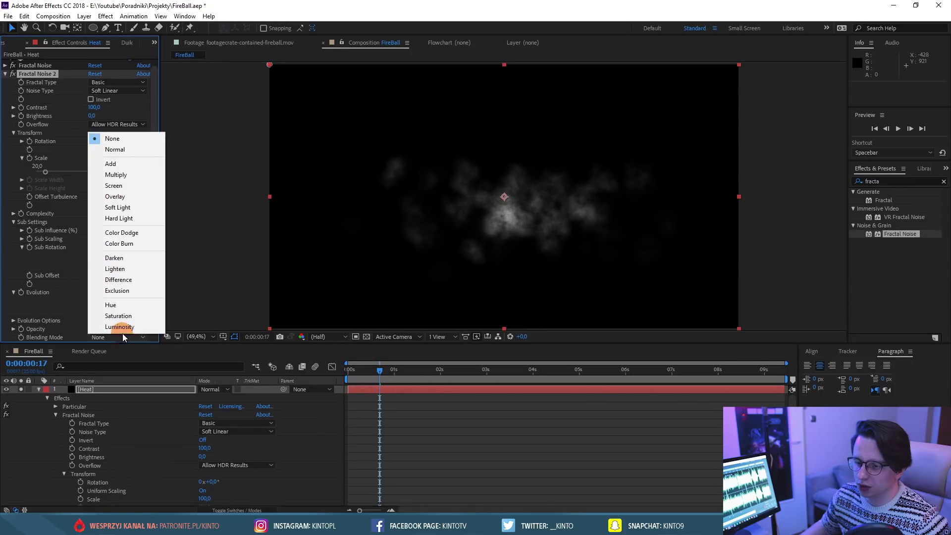
click(127, 207)
key(space)
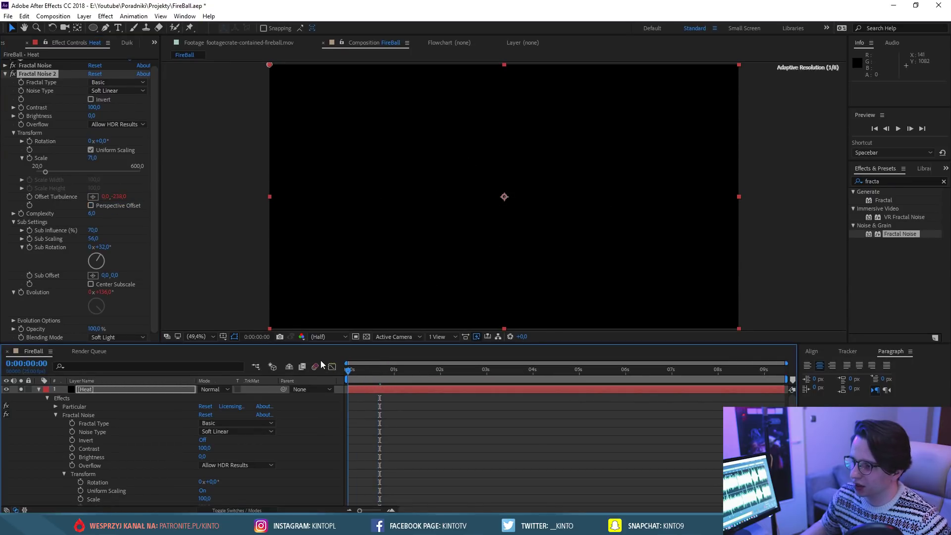
mouse_move(390, 380)
mouse_down()
mouse_move(483, 378)
mouse_move(379, 387)
mouse_move(468, 380)
mouse_up()
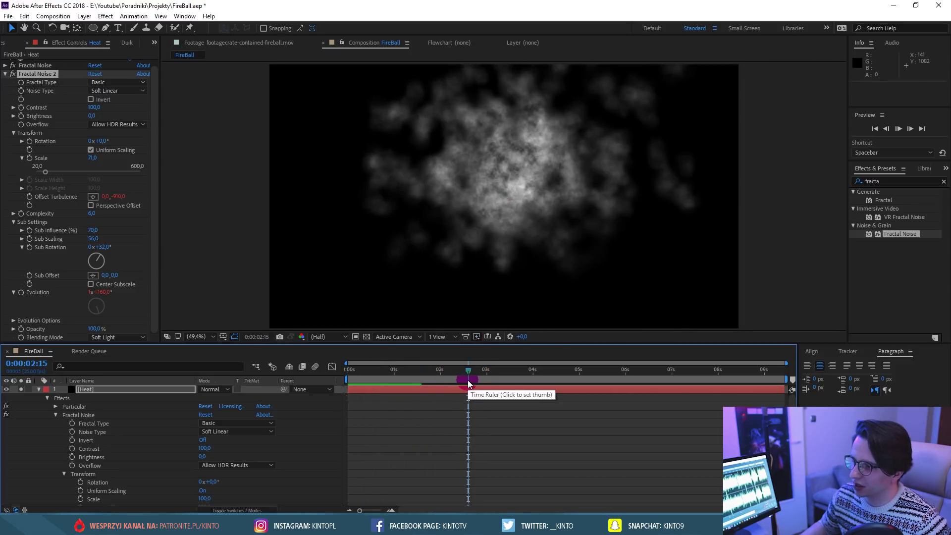
key(space)
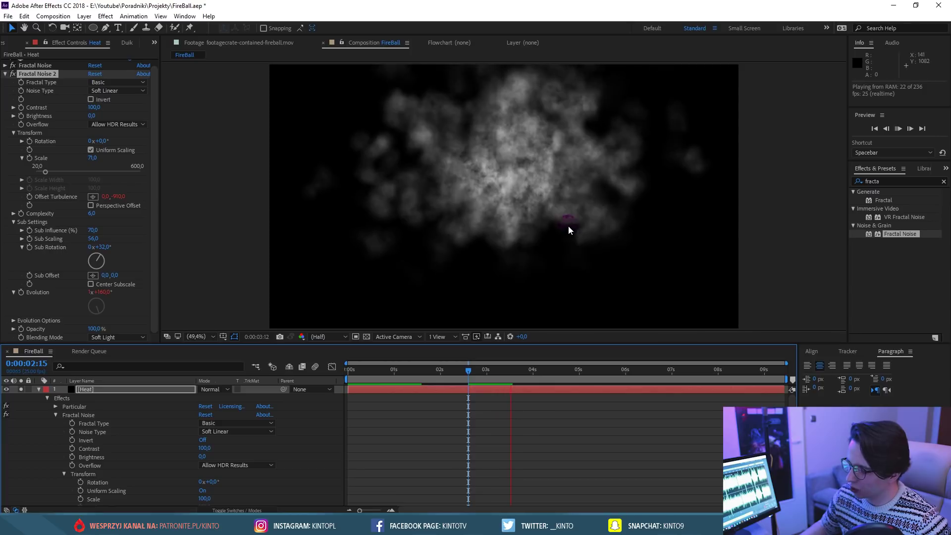
click(490, 369)
text(solid)
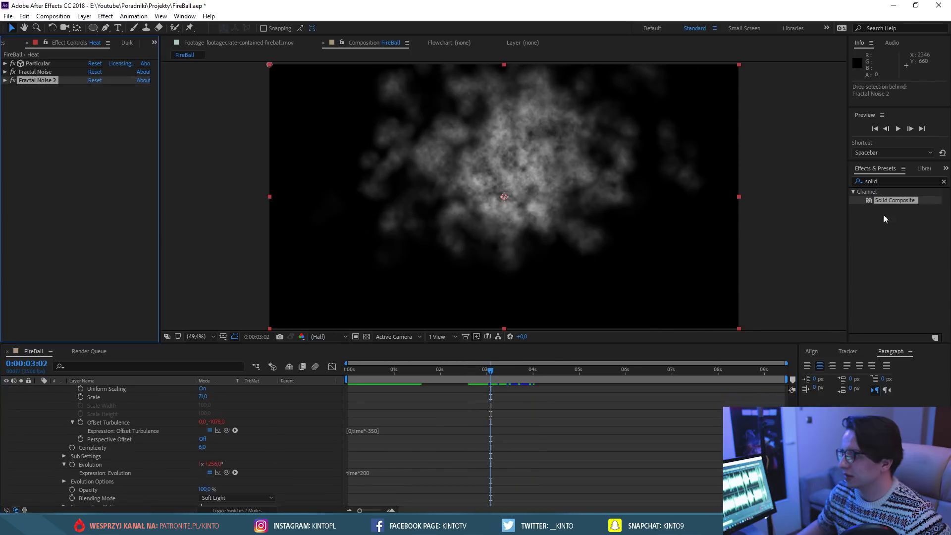
Add Solid Composite to Heat with its colour set to 50% grey (808080).
drag(892, 201, 82, 135)
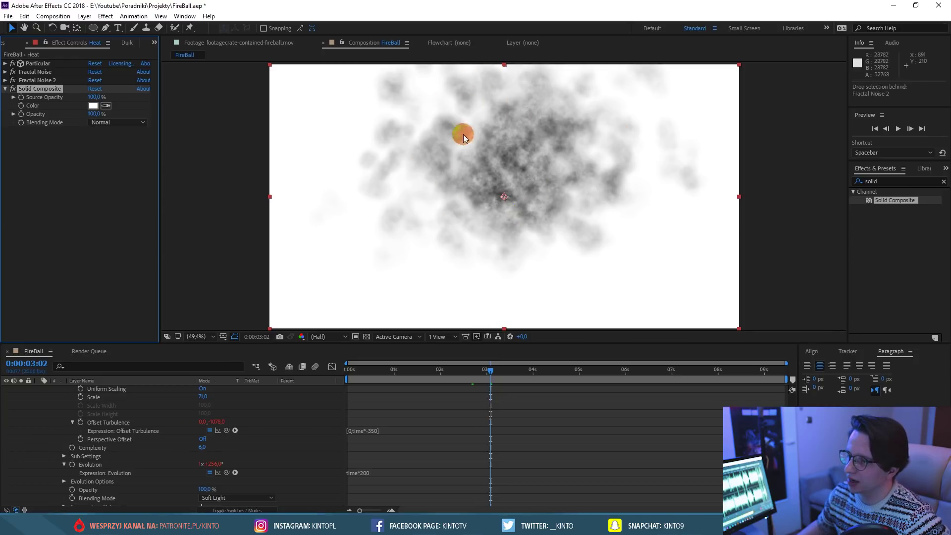
click(94, 105)
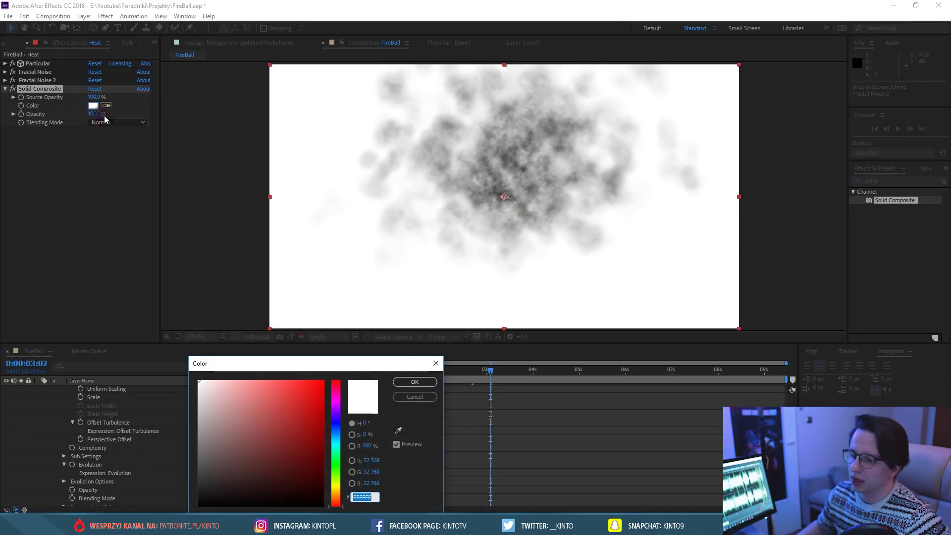
drag(355, 358, 379, 285)
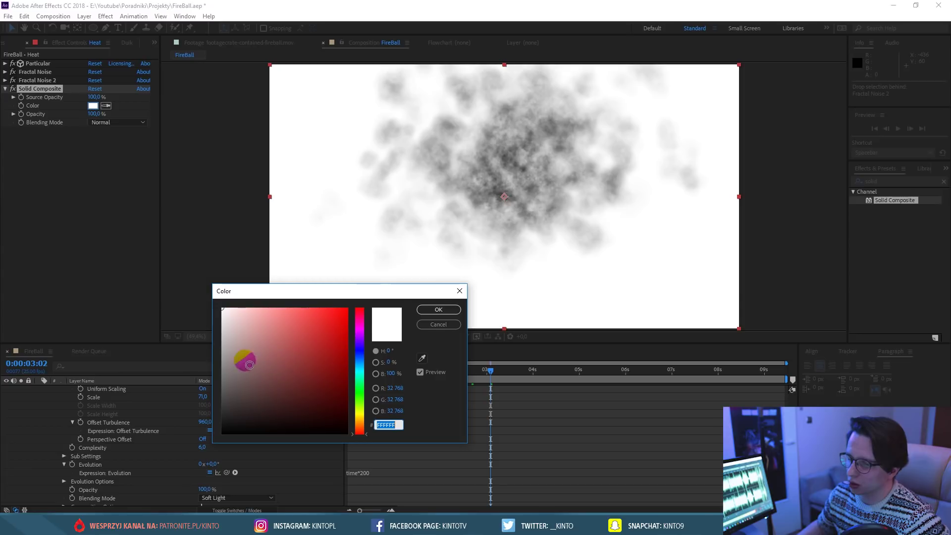
click(222, 363)
drag(223, 363, 222, 365)
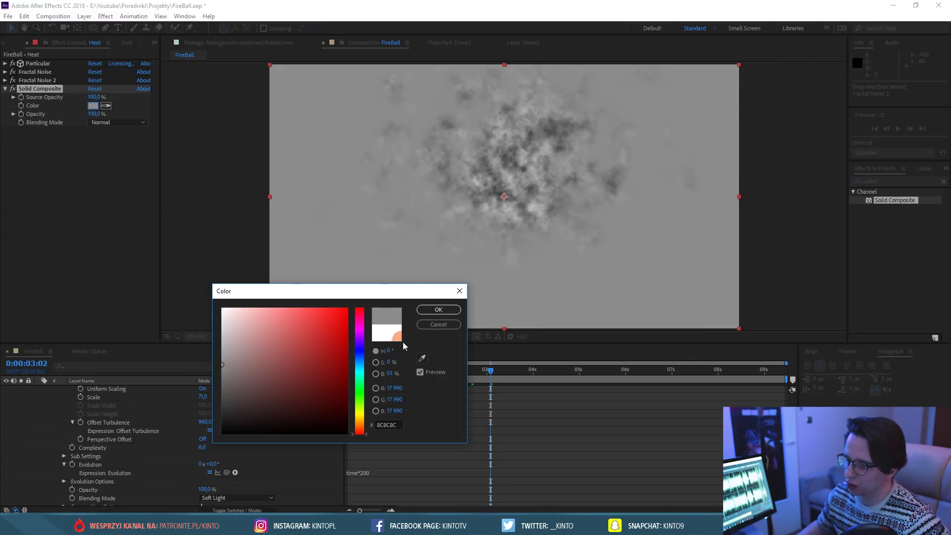
click(391, 373)
text(50)
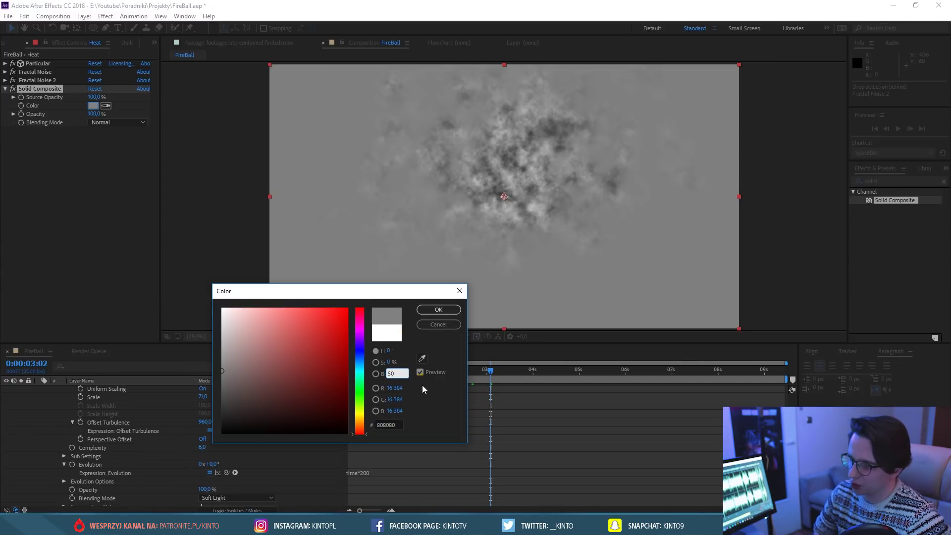
key(Return)
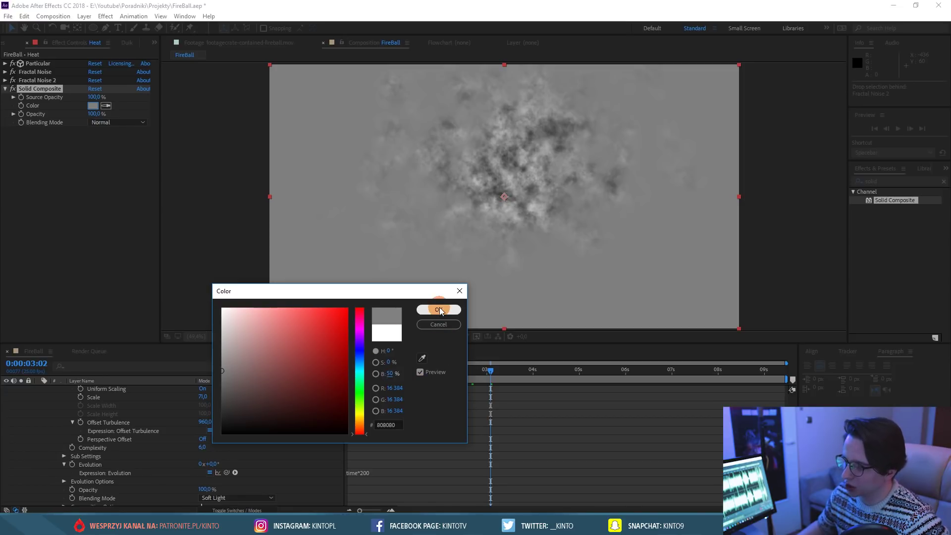
click(439, 309)
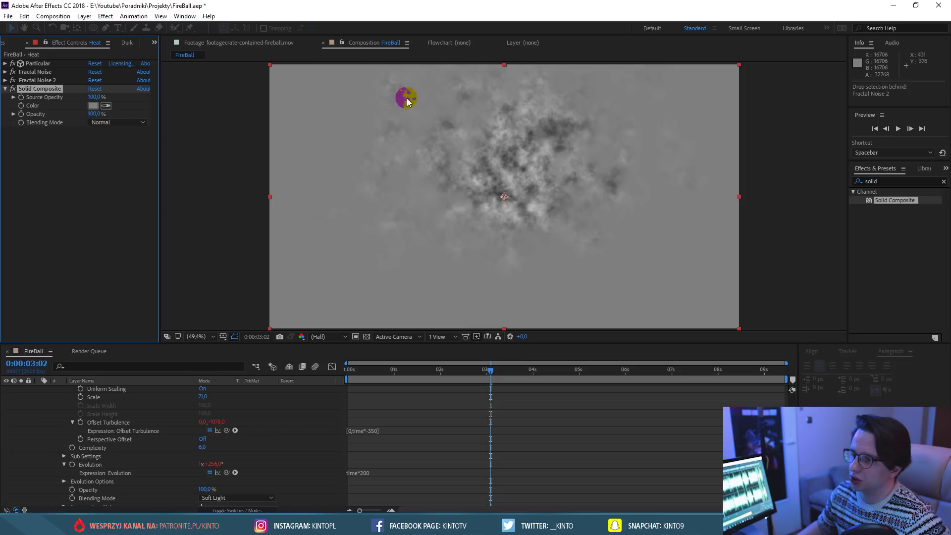
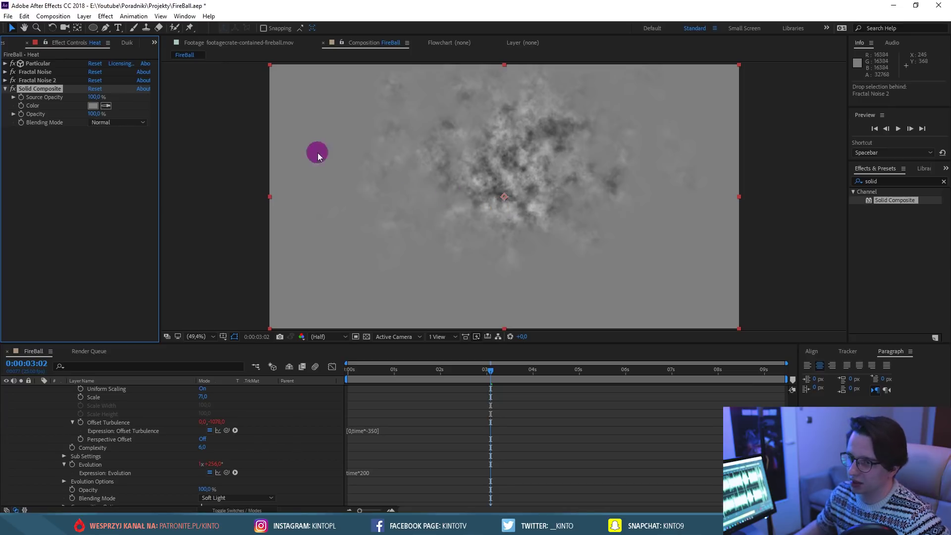
Collapse the Solid Composite and Heat layer properties and select the Heat layer.
click(7, 88)
scroll(123, 395, up, 10)
click(64, 399)
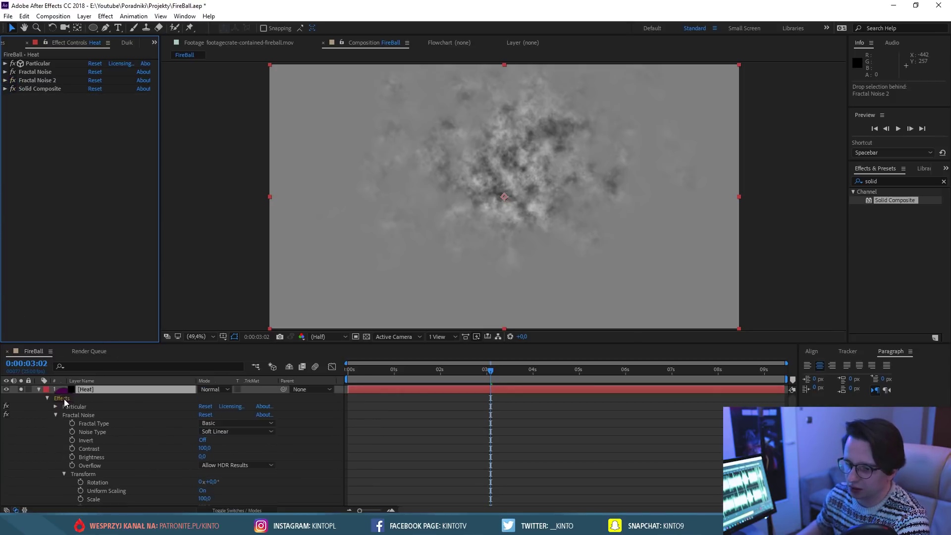
click(39, 389)
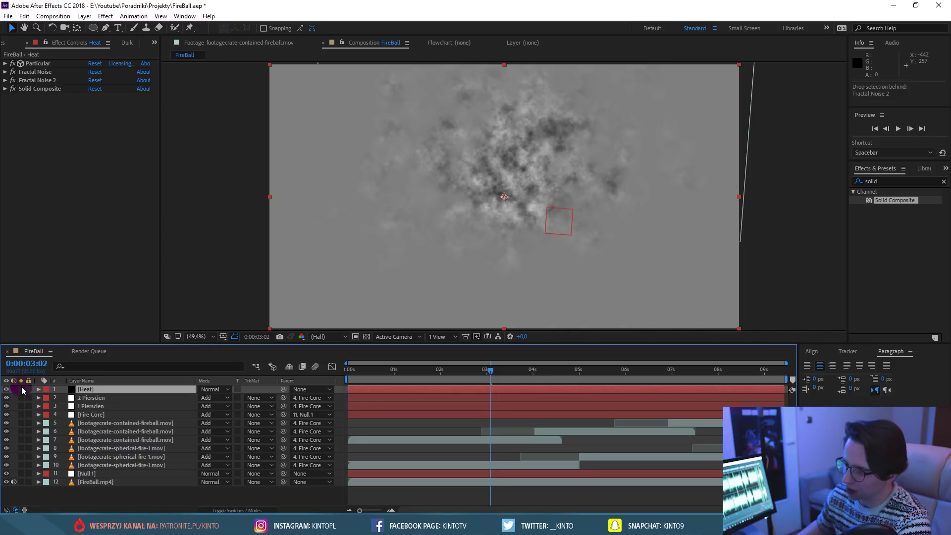
drag(85, 390, 87, 398)
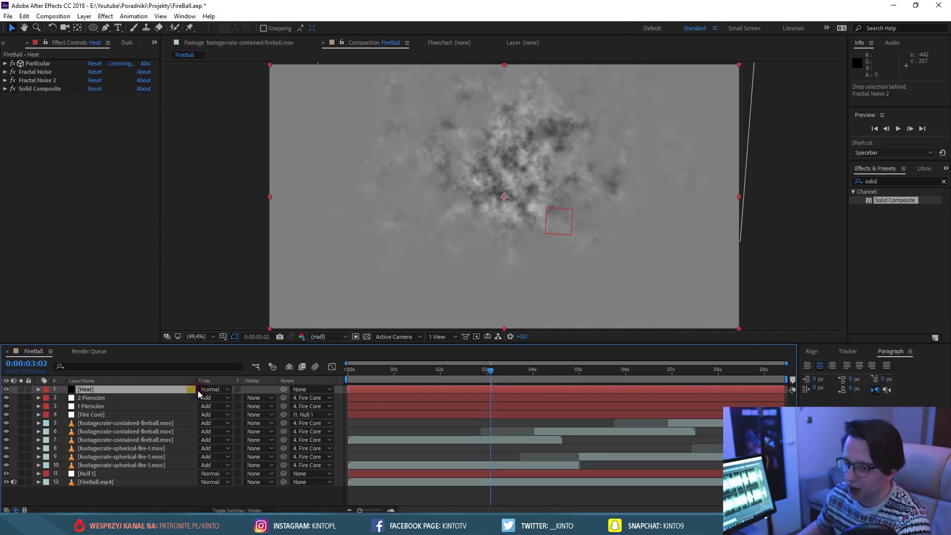
Pre-compose Heat with all attributes moved into a 'Heat' comp, then open it.
right_click(93, 393)
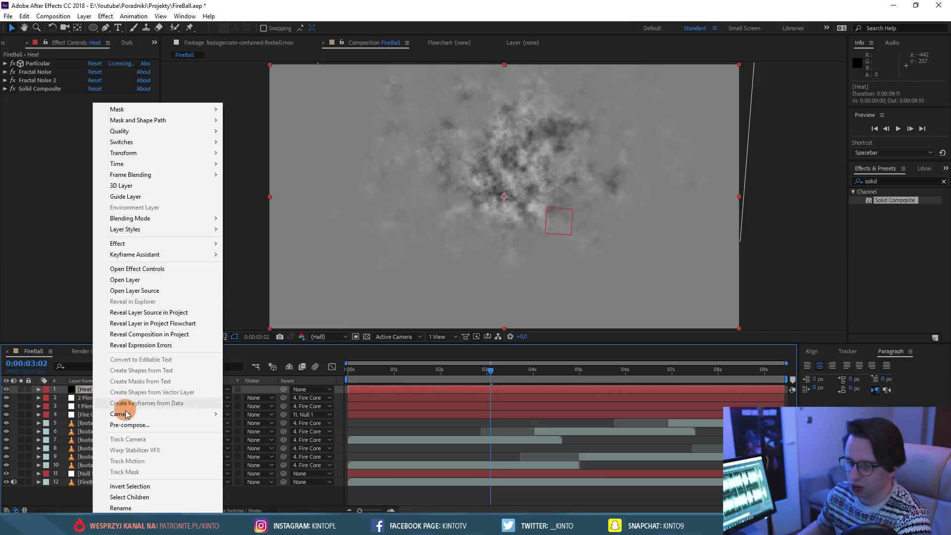
click(129, 402)
text(Heat)
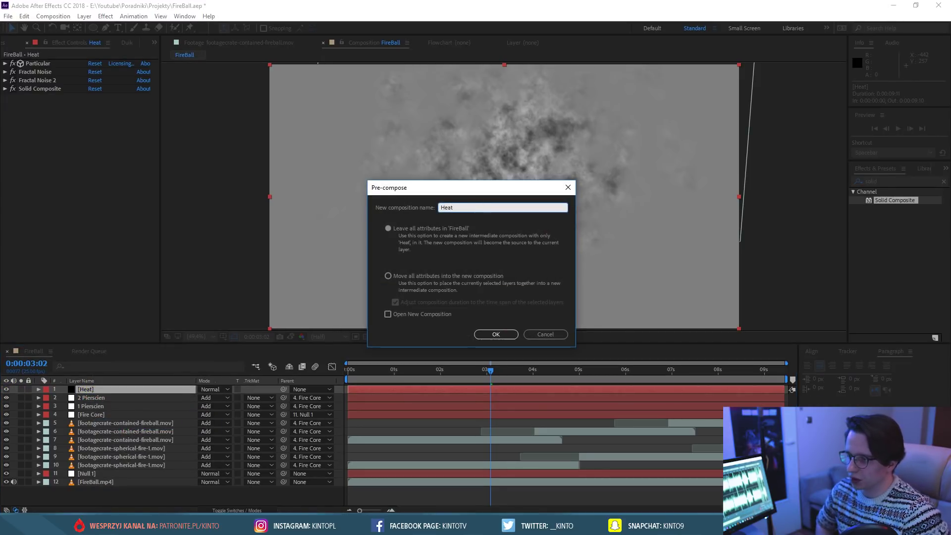
key(Return)
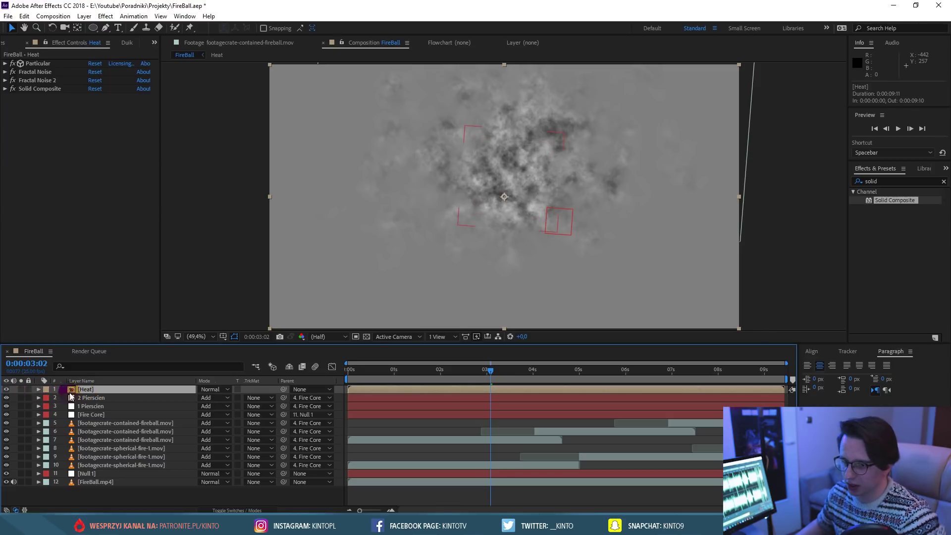
right_click(93, 389)
click(126, 426)
click(406, 276)
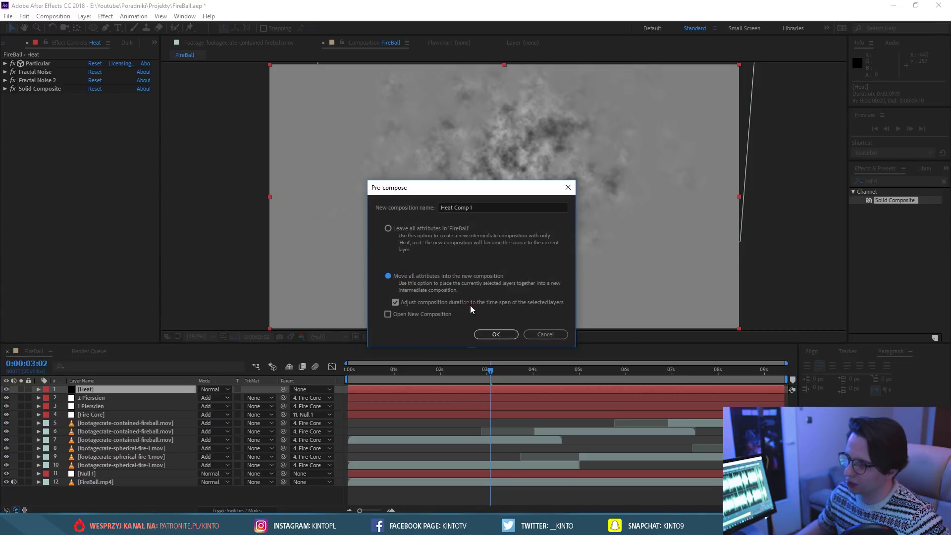
text(Heat)
key(Return)
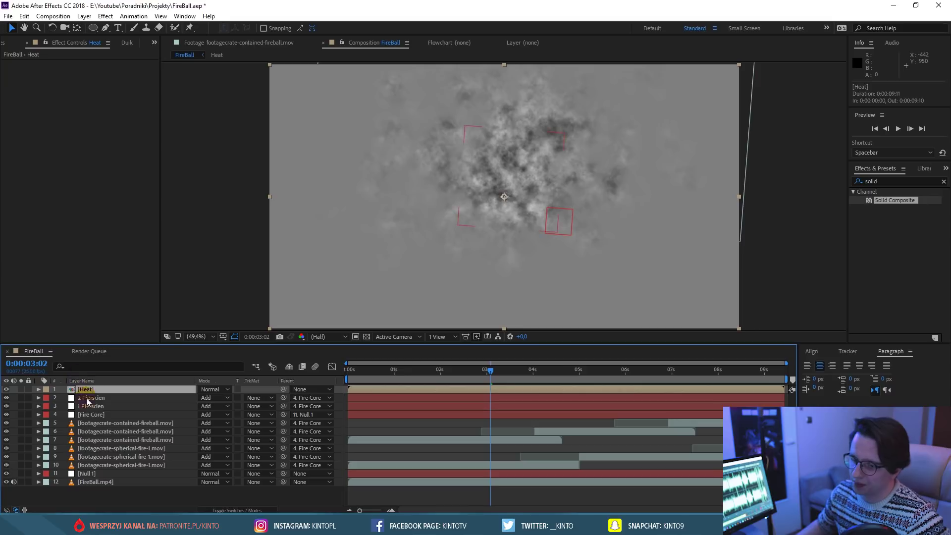
double_click(89, 391)
mouse_move(357, 379)
mouse_down()
mouse_move(386, 374)
mouse_move(350, 390)
mouse_move(366, 374)
mouse_move(584, 369)
mouse_up()
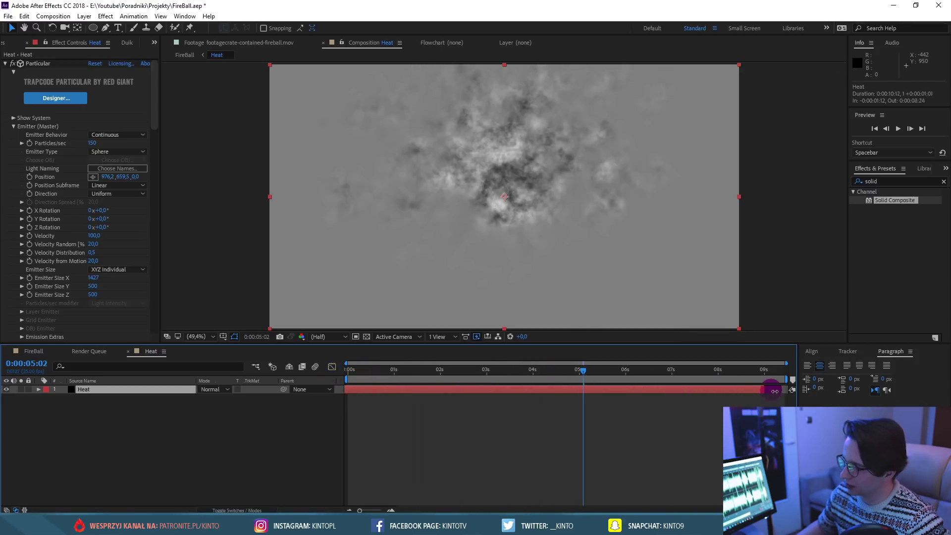
Extend the Heat precomp layer's end to 9:12 and preview the heat map.
drag(791, 390, 793, 389)
drag(718, 371, 369, 366)
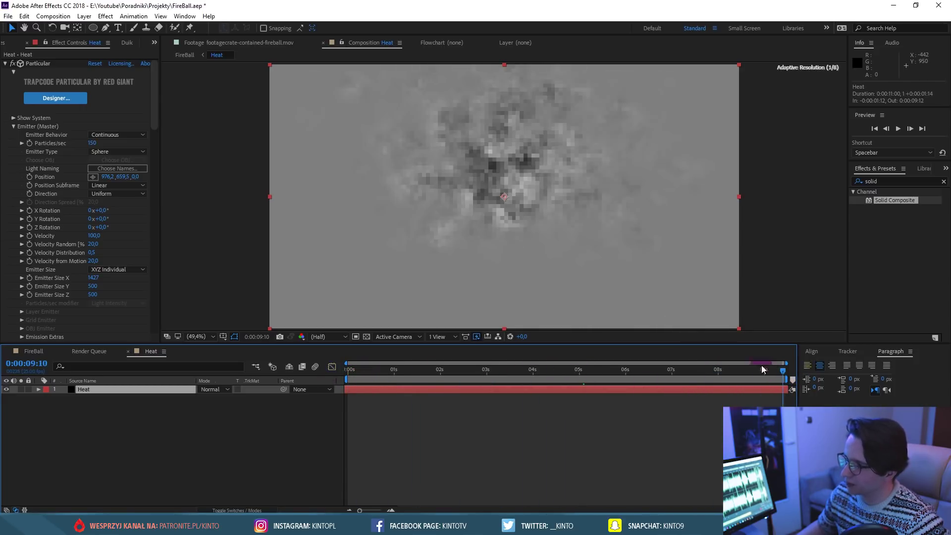
key(space)
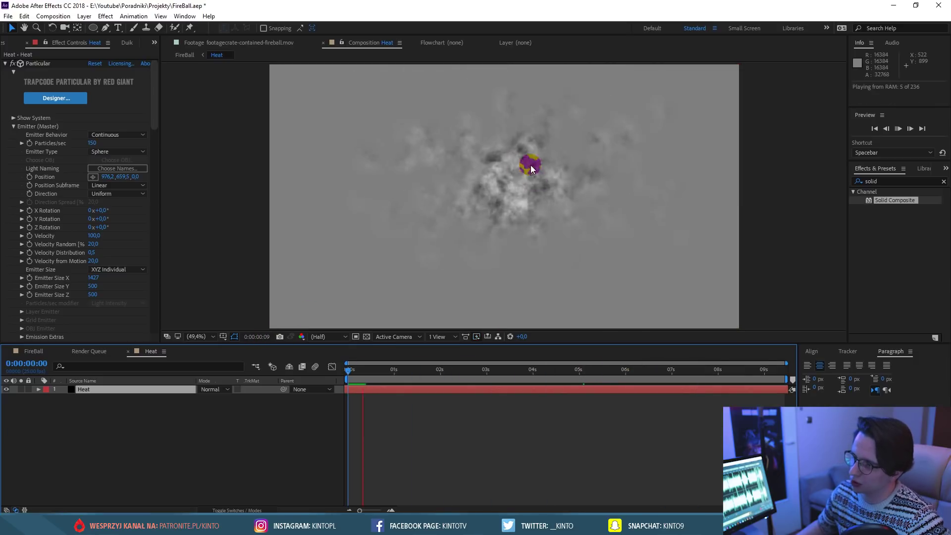
drag(349, 371, 355, 377)
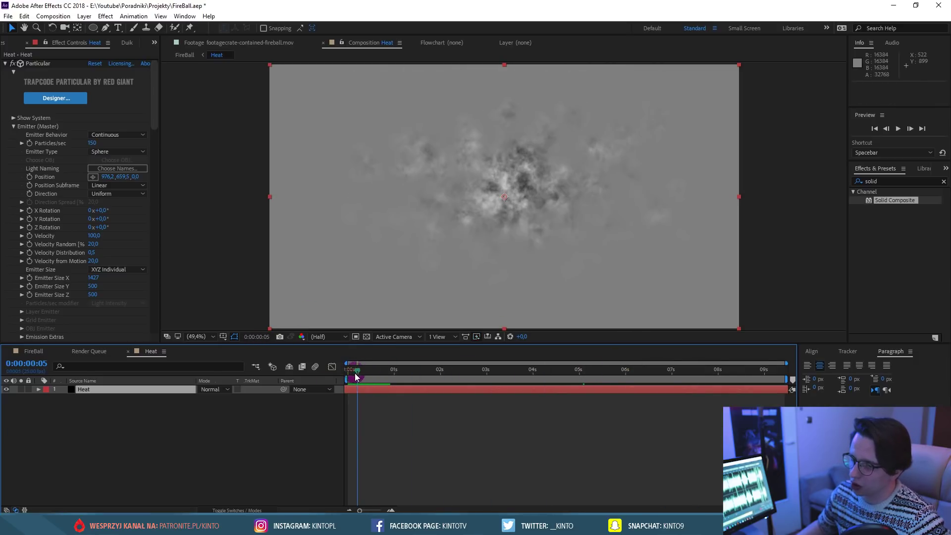
Back in FireBall, hide the Heat layer and select layer 2 Pierscien at frame 16.
click(33, 351)
click(6, 390)
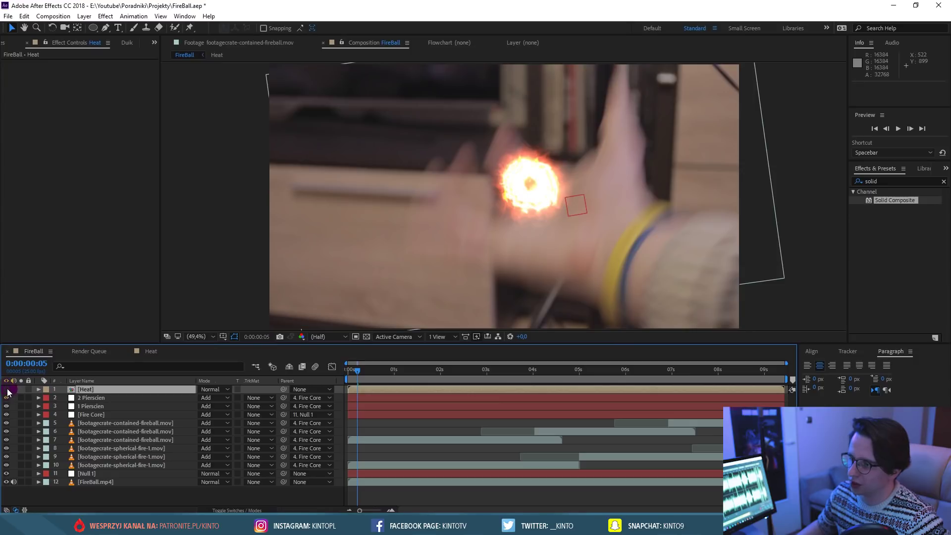
drag(358, 379, 378, 376)
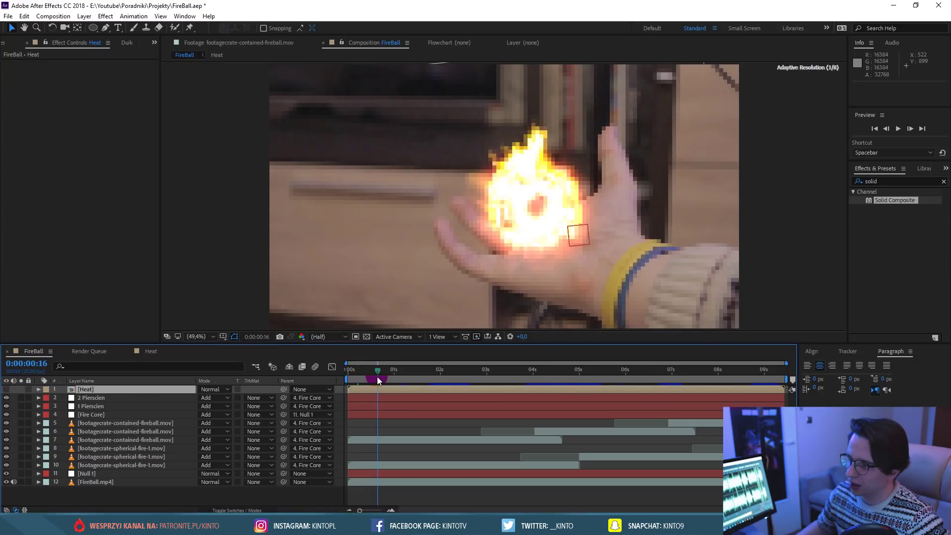
click(97, 398)
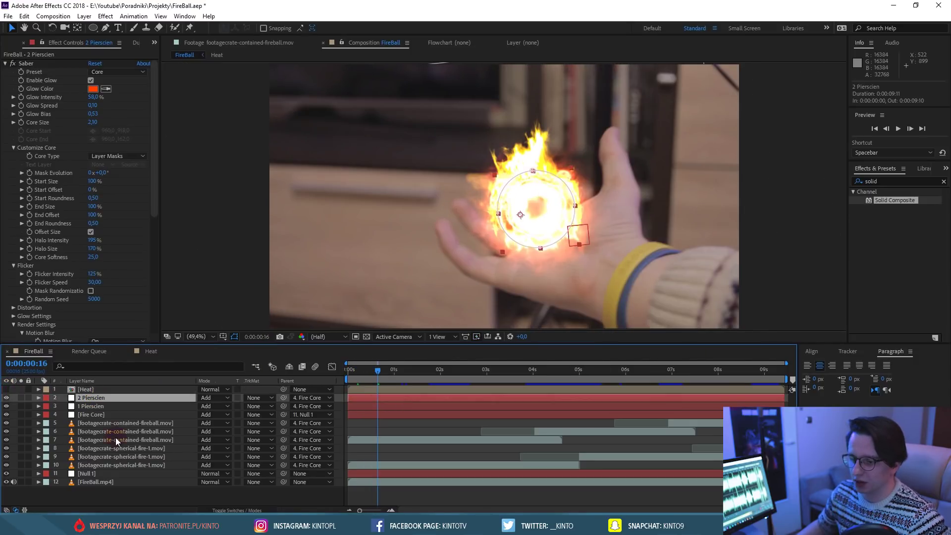
Pre-compose layers 2 through 12 into a composition named 'All'.
shift+click(108, 483)
right_click(109, 482)
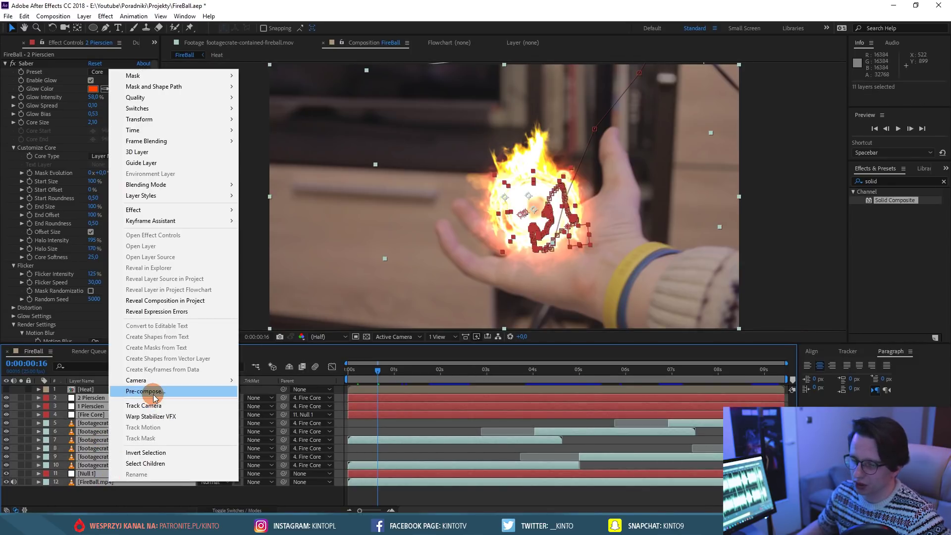
click(160, 392)
text(All)
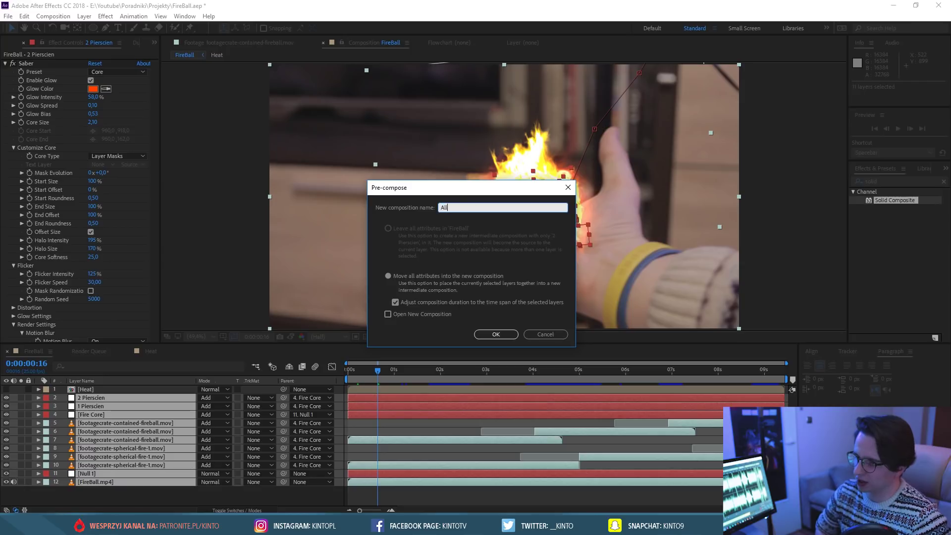
key(Return)
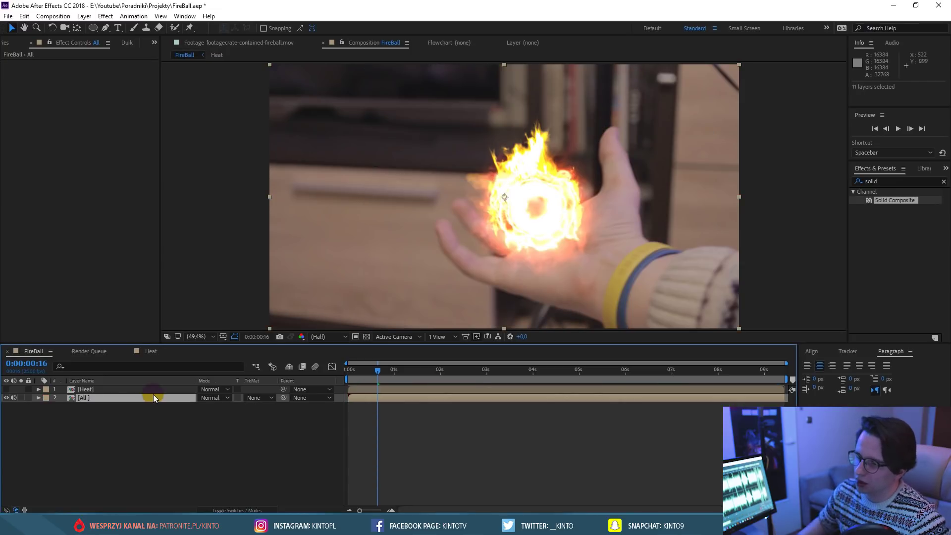
drag(379, 379, 364, 377)
Duplicate the All layer and rename the copy 'All Heat'.
click(94, 399)
key(ctrl+d)
right_click(98, 401)
click(114, 508)
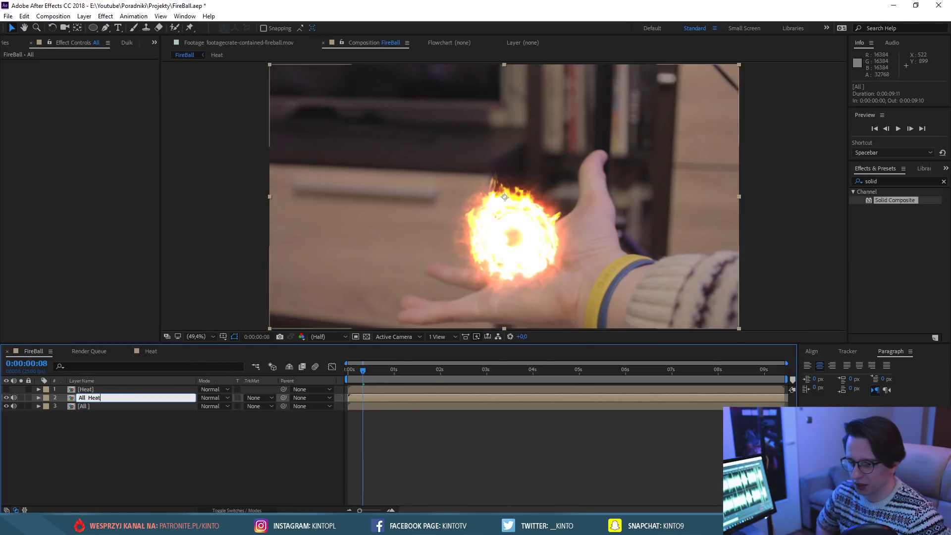
click(114, 398)
drag(358, 379, 419, 364)
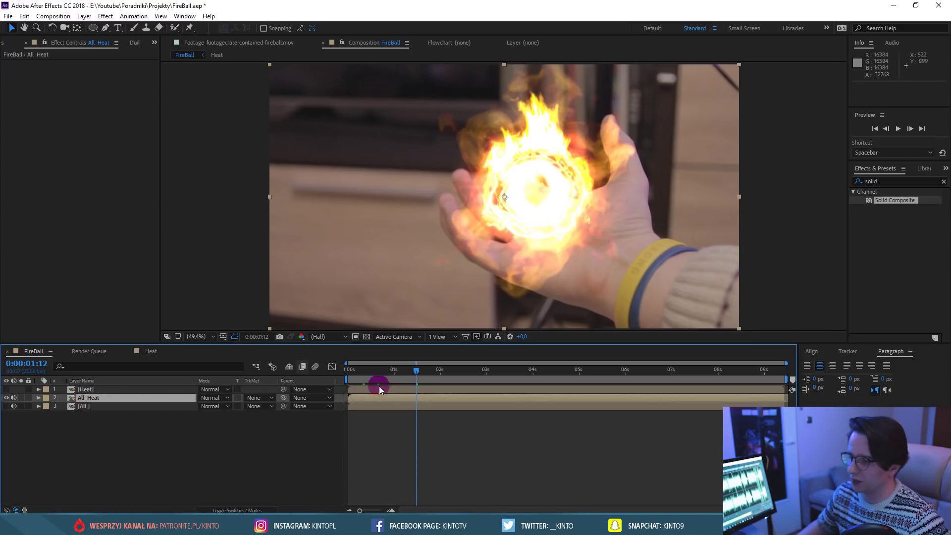
Apply Displacement Map to All Heat, driven by Heat's red and green channels.
click(872, 182)
text(displ)
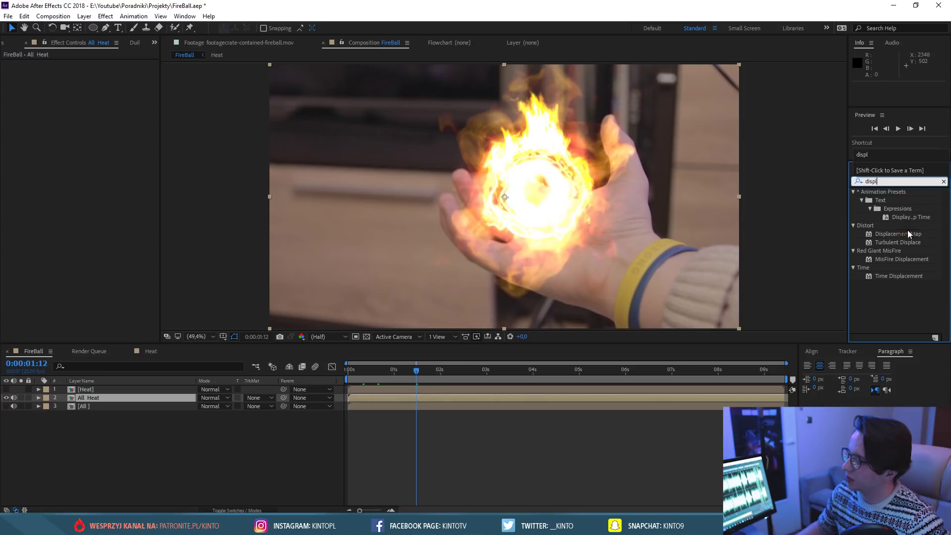
drag(908, 233, 817, 259)
drag(96, 402, 96, 402)
click(100, 72)
click(106, 82)
click(123, 97)
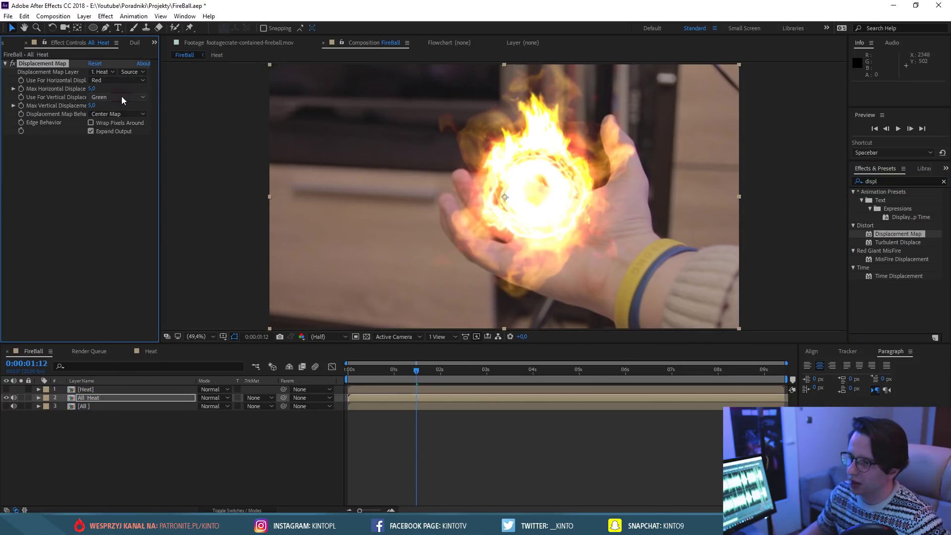
drag(92, 88, 144, 88)
drag(92, 106, 149, 106)
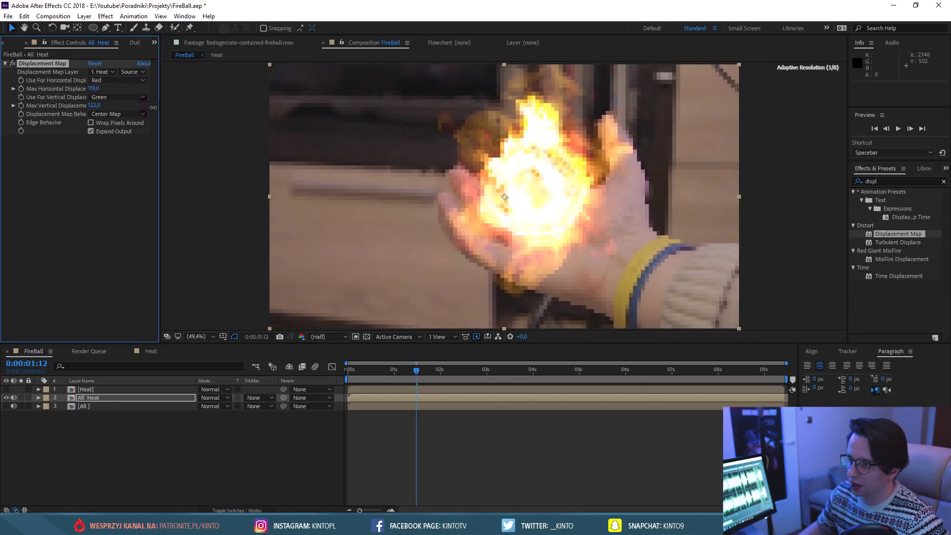
Turn the All layer back on to fill the edge gap and fit the frame in the viewer.
scroll(354, 150, down, 2)
scroll(354, 150, up, 2)
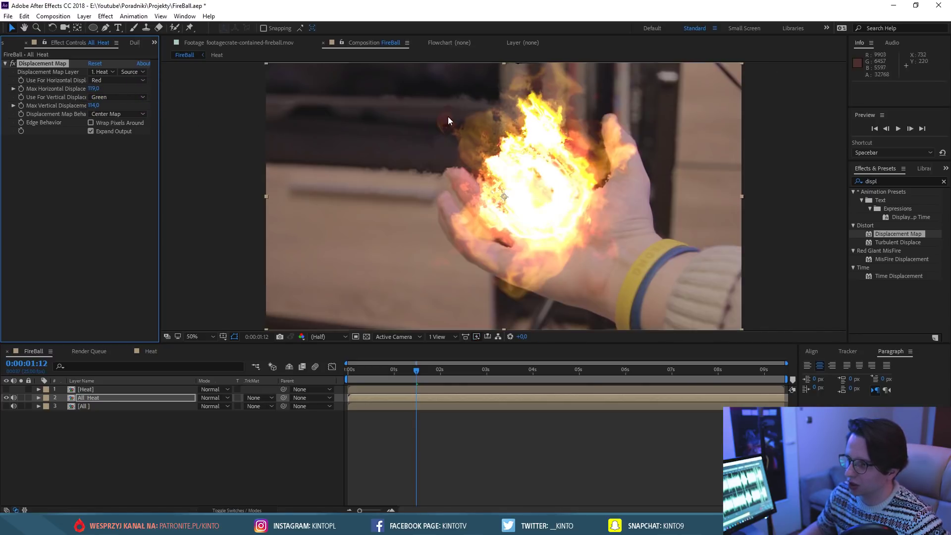
scroll(521, 67, up, 2)
scroll(515, 64, up, 2)
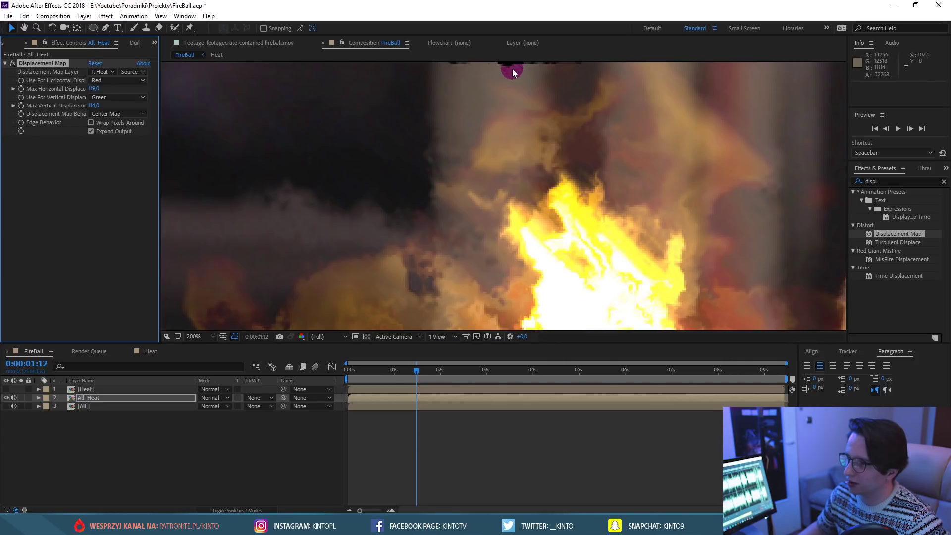
scroll(418, 159, up, 3)
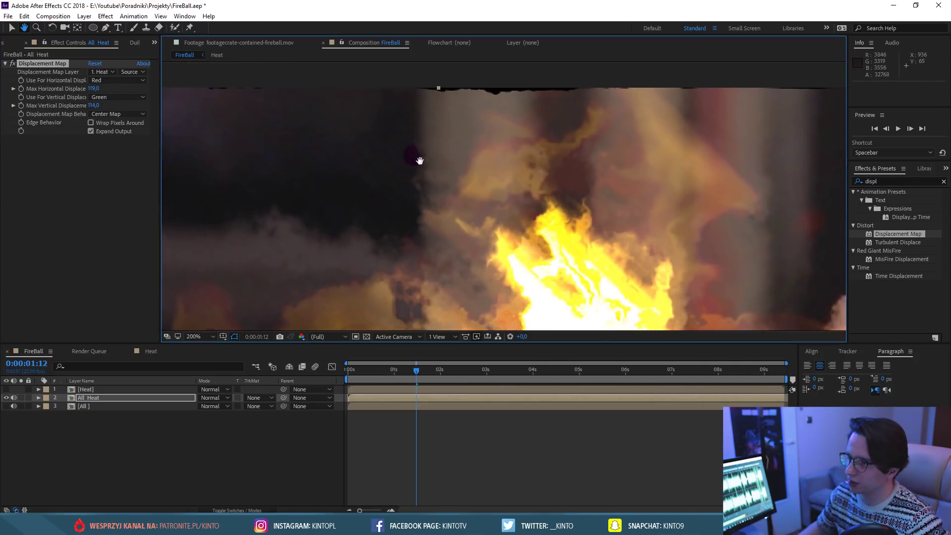
drag(446, 132, 469, 154)
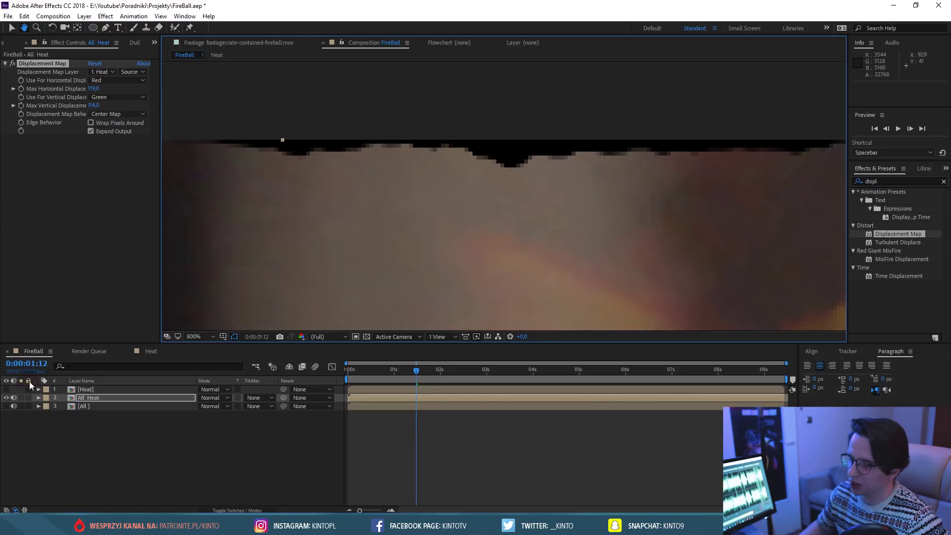
click(7, 407)
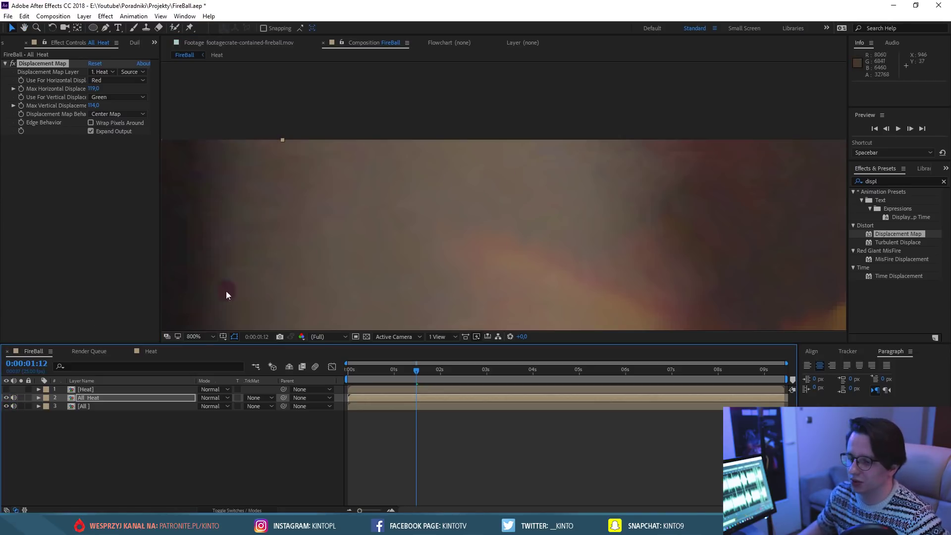
click(198, 334)
click(213, 157)
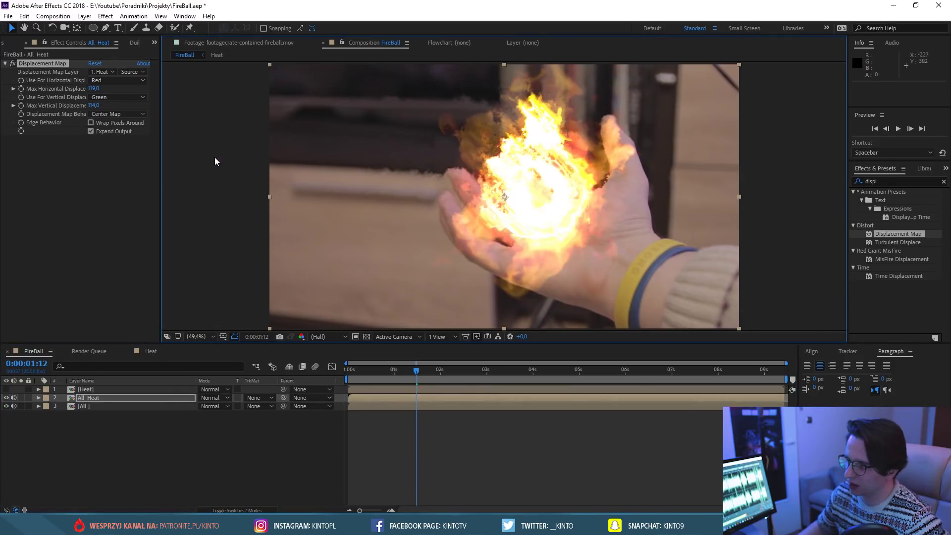
Lower the horizontal displacement and preview the heat haze from the start.
click(57, 69)
drag(98, 93, 78, 106)
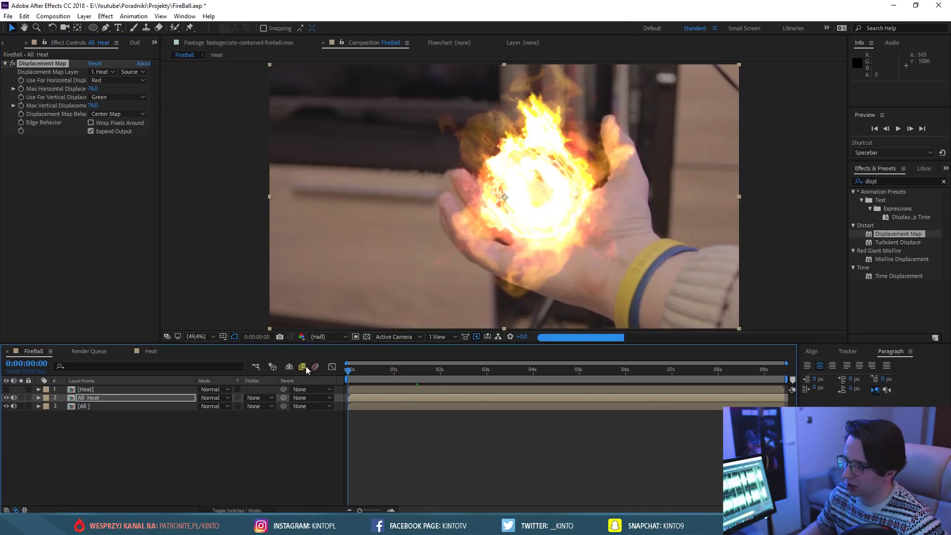
key(Home)
key(space)
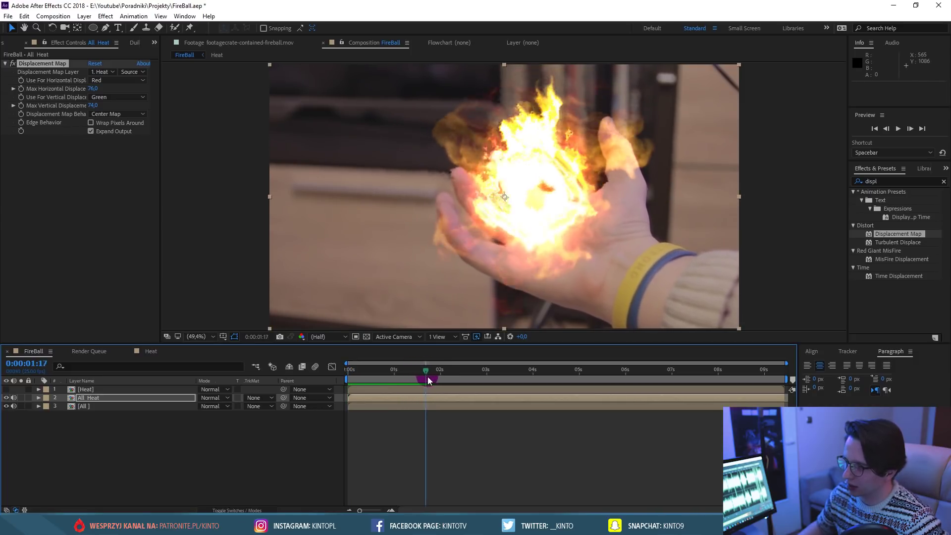
click(356, 378)
drag(355, 379, 357, 381)
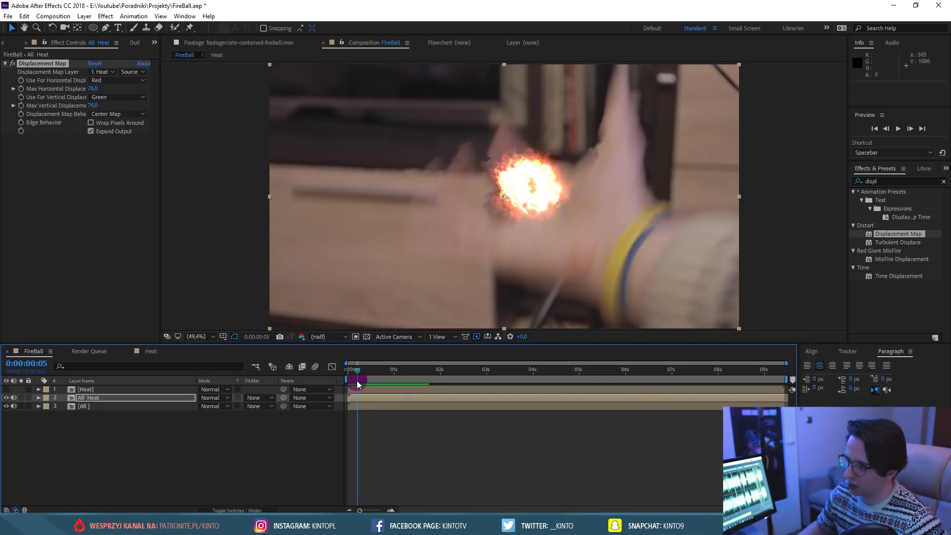
Keyframe All Heat's opacity from 0% up to 100% at the start.
key(t)
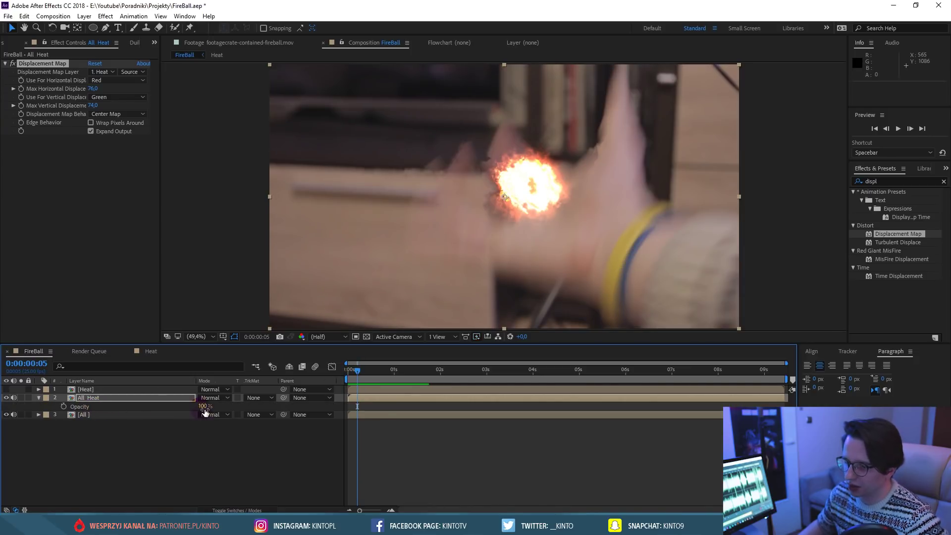
text(0)
key(Return)
drag(377, 377, 358, 375)
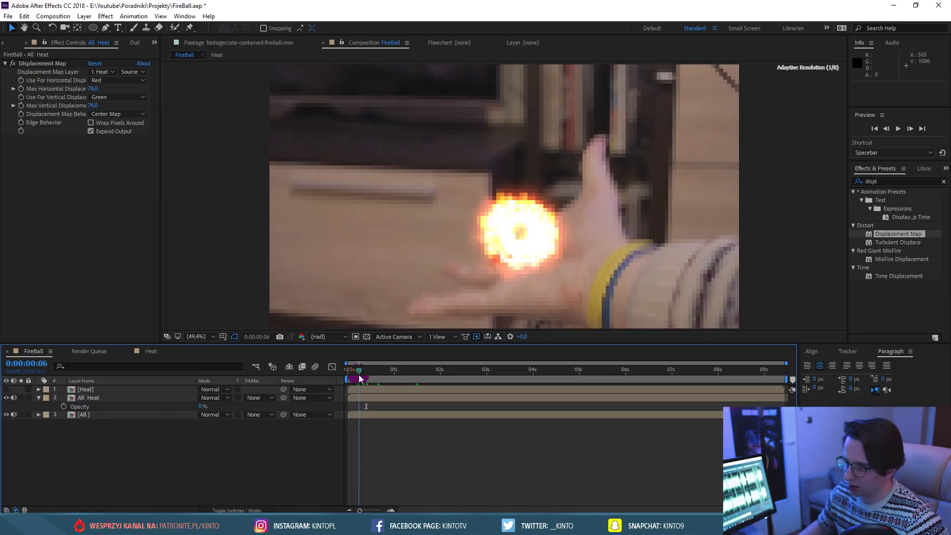
click(81, 407)
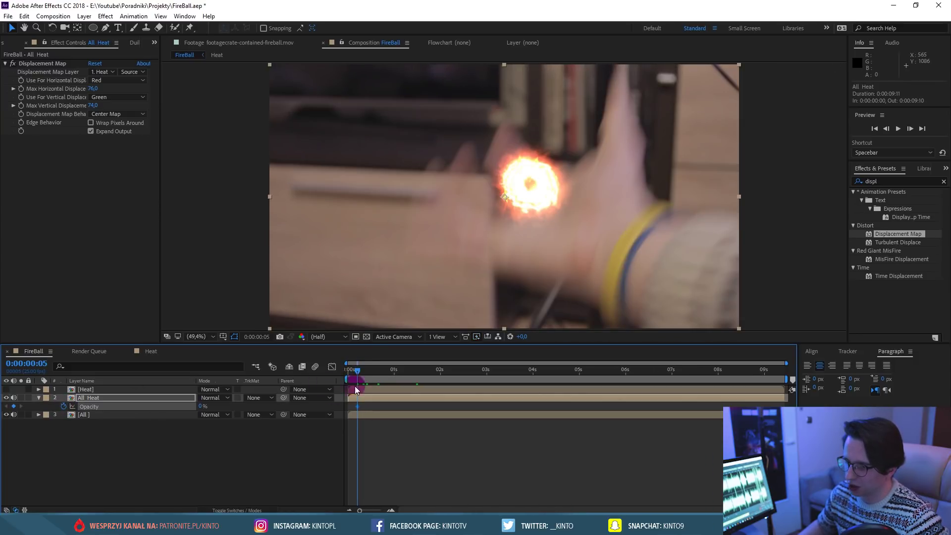
drag(362, 372, 365, 373)
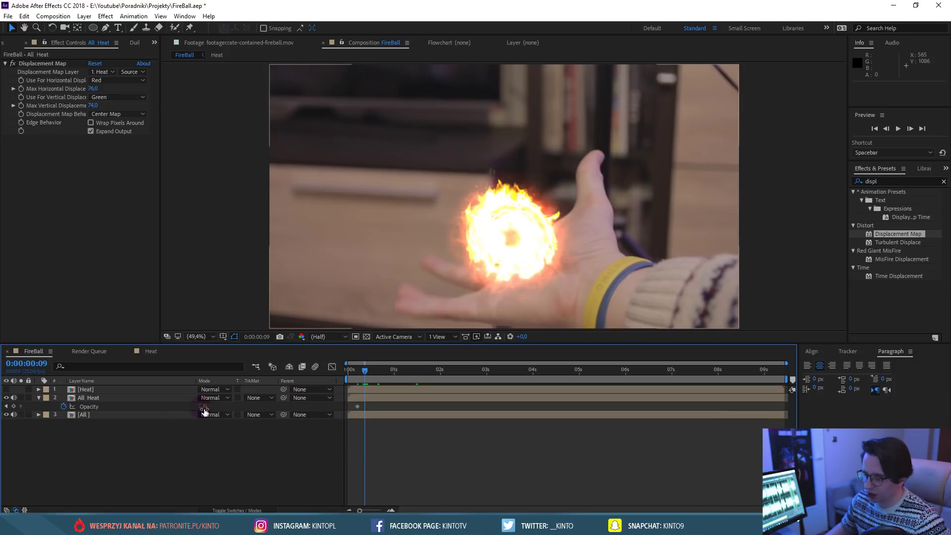
key(Home)
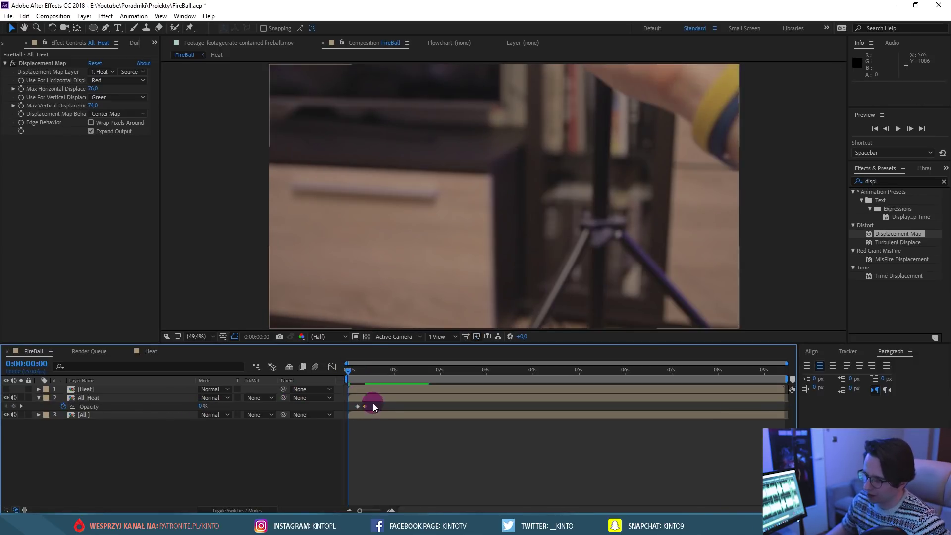
drag(373, 403, 348, 416)
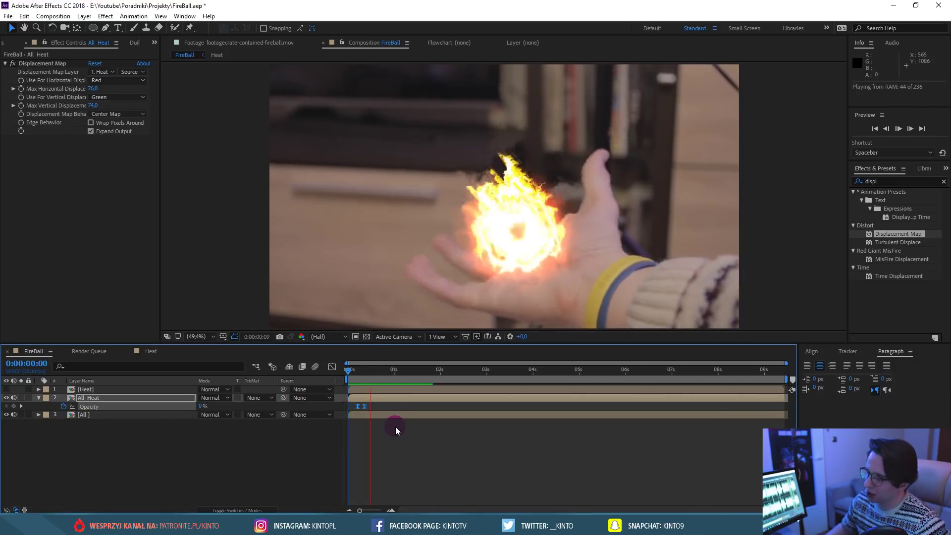
Move the 100% opacity keyframe to about frame 15 and preview the fade-in.
click(362, 377)
drag(361, 379, 368, 380)
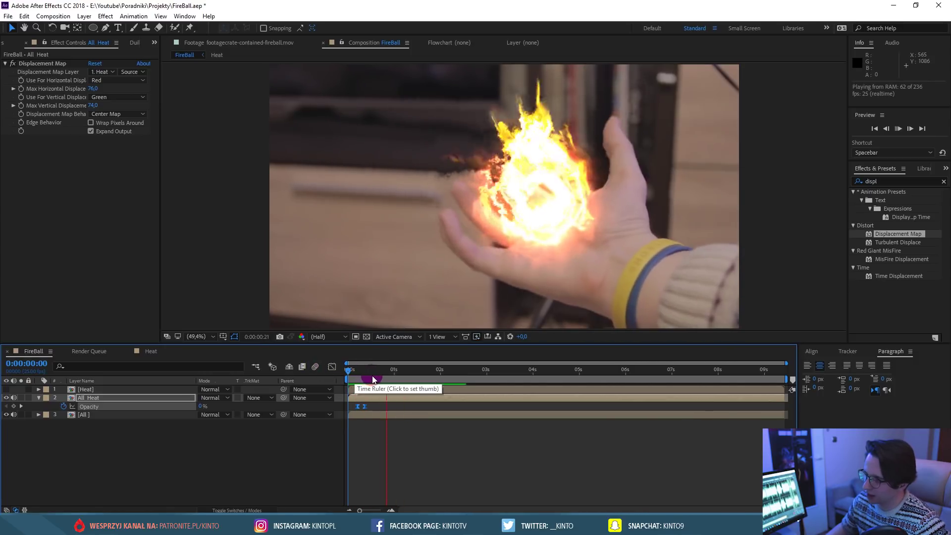
click(365, 406)
drag(364, 406, 379, 412)
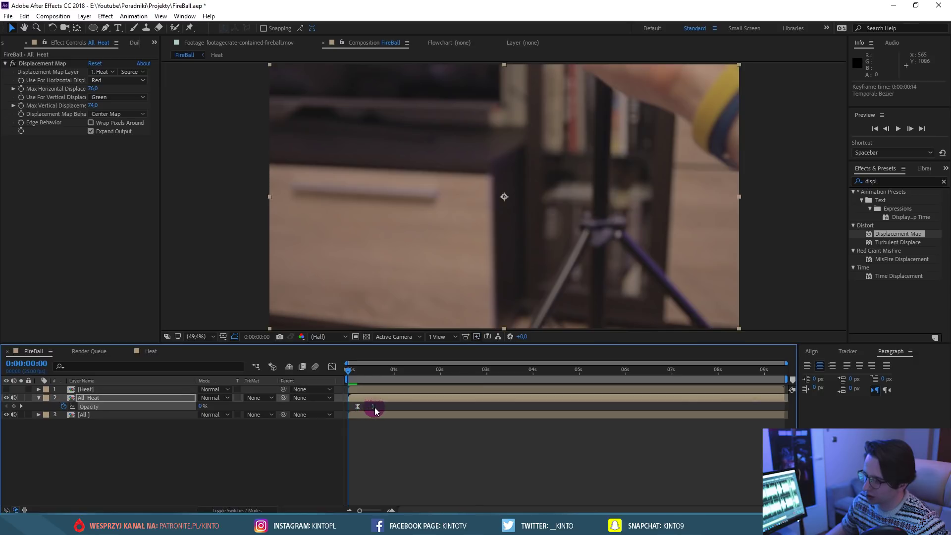
key(space)
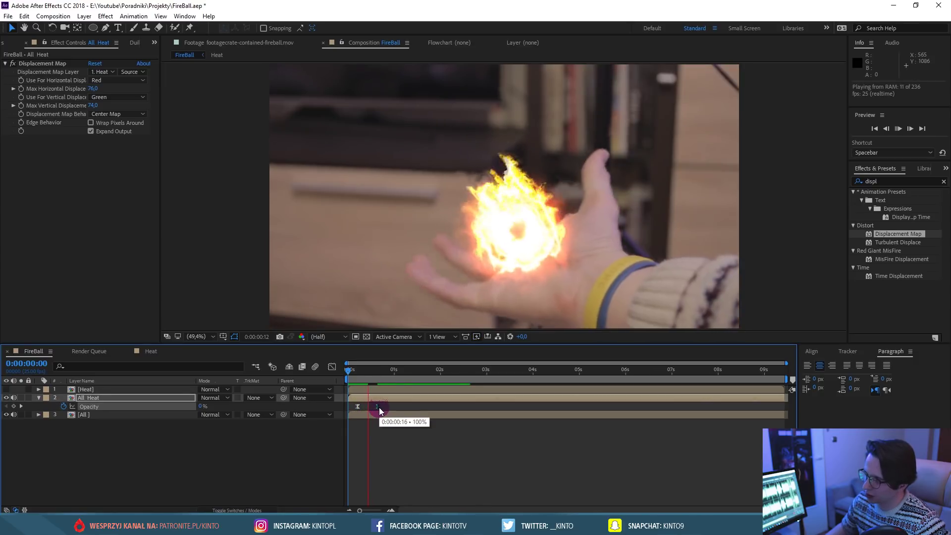
click(346, 377)
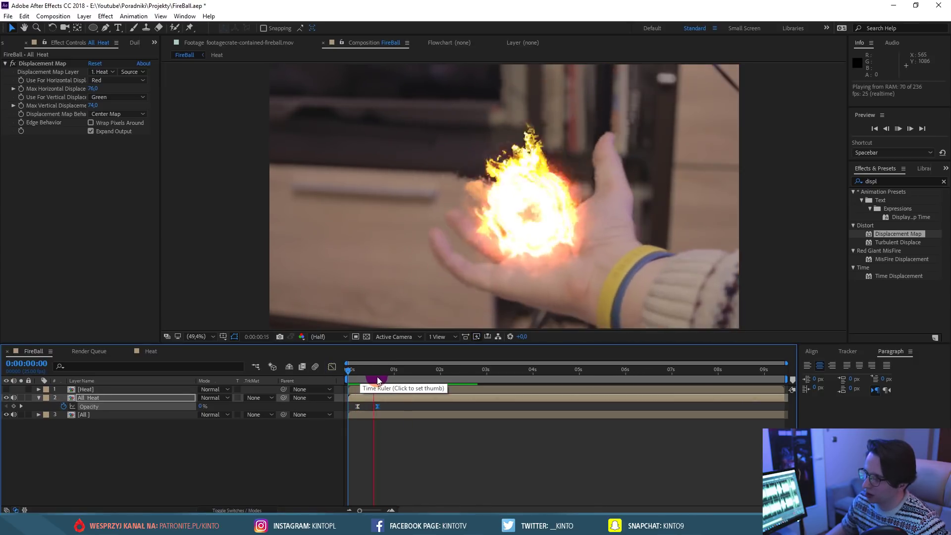
Add a fade-out from 100% to 0% opacity around 0:00:08:23.
drag(379, 376, 756, 374)
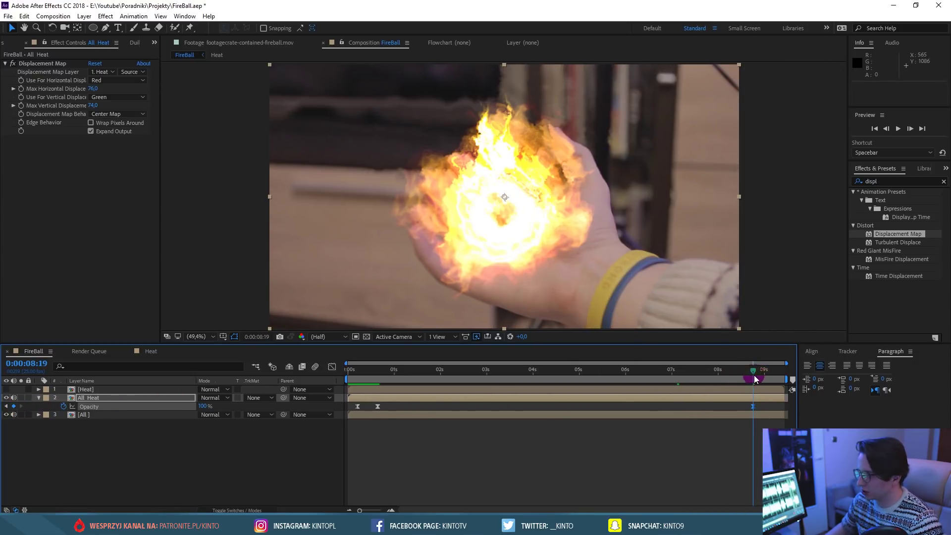
drag(754, 375, 760, 376)
click(203, 406)
text(0)
click(317, 454)
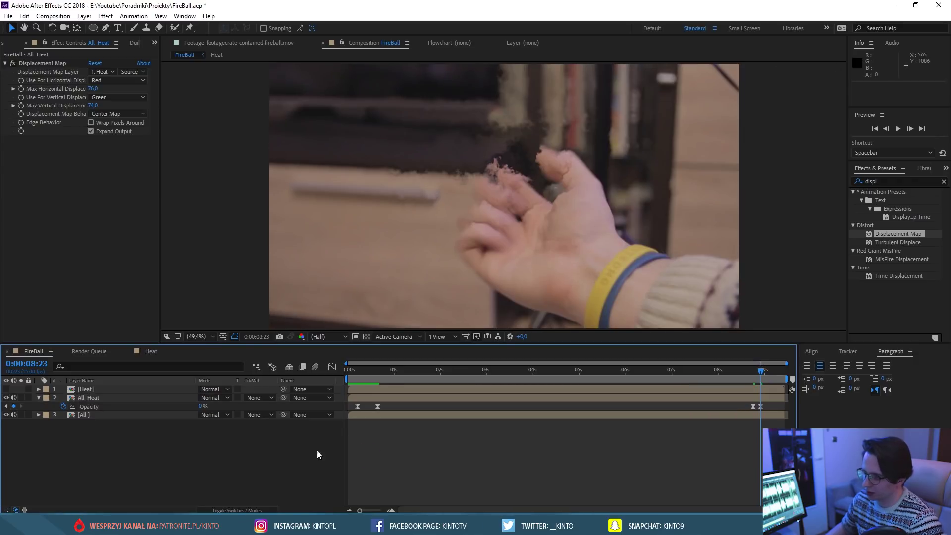
click(753, 406)
click(740, 370)
Preview the haze fade-out and the full shot, stopping at frame 19.
key(space)
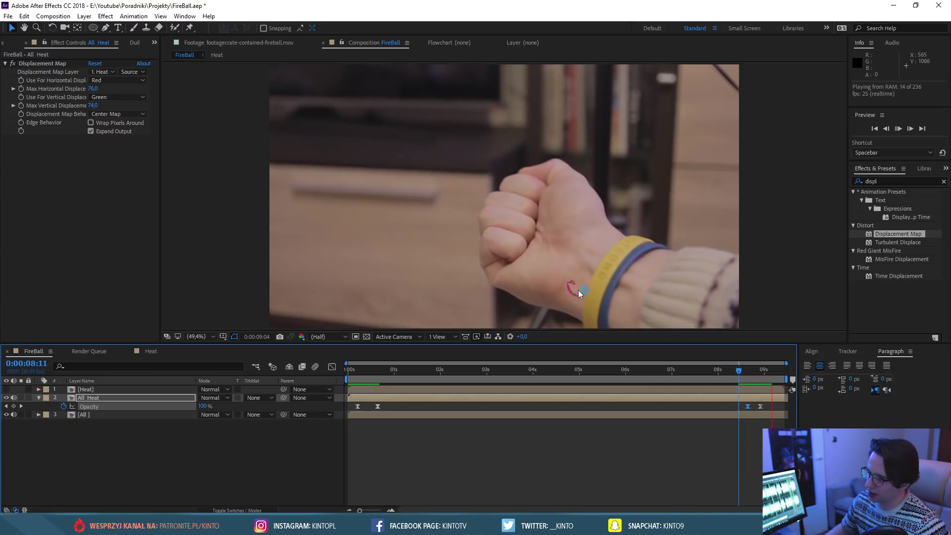
click(745, 376)
key(space)
drag(745, 376, 302, 372)
key(space)
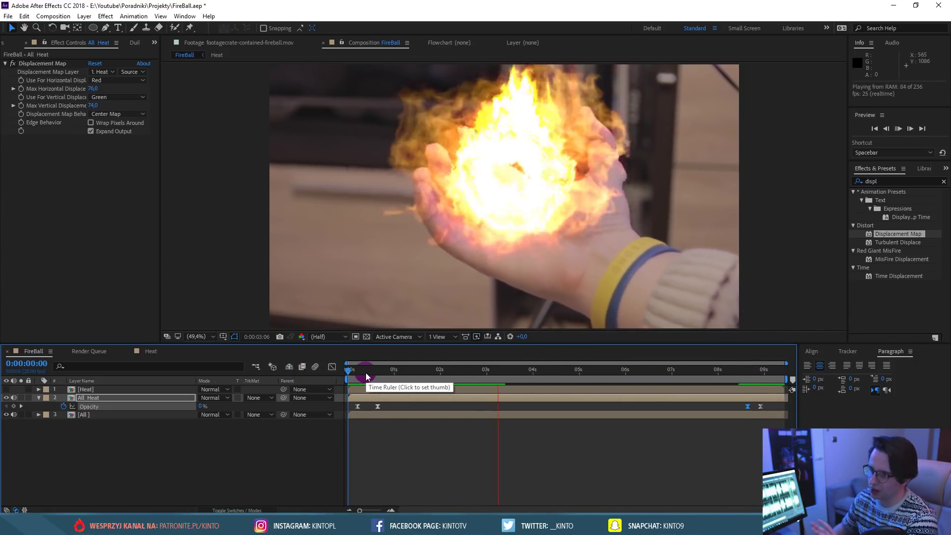
drag(374, 372, 515, 375)
click(99, 407)
Open the All precomp and add sparks-burst-explosion-sweetener-7.mov as the top layer.
double_click(80, 412)
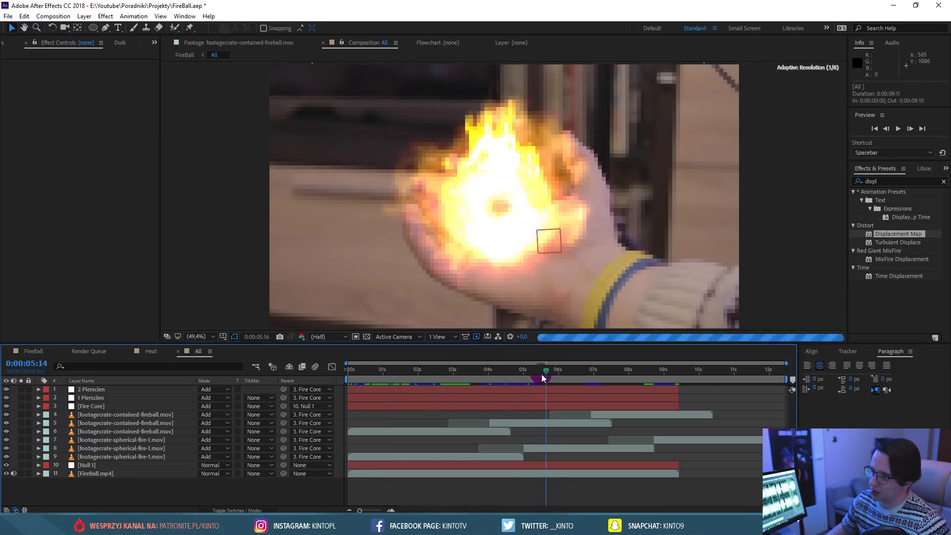
click(154, 41)
click(169, 52)
click(62, 161)
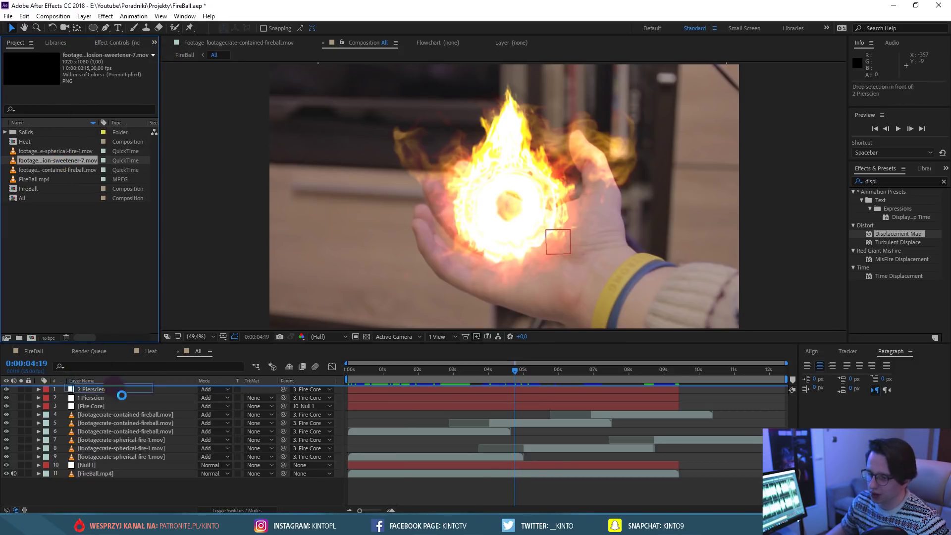
drag(122, 383, 187, 376)
Slide the sparks clip about five frames later and preview its timing.
drag(414, 382, 349, 379)
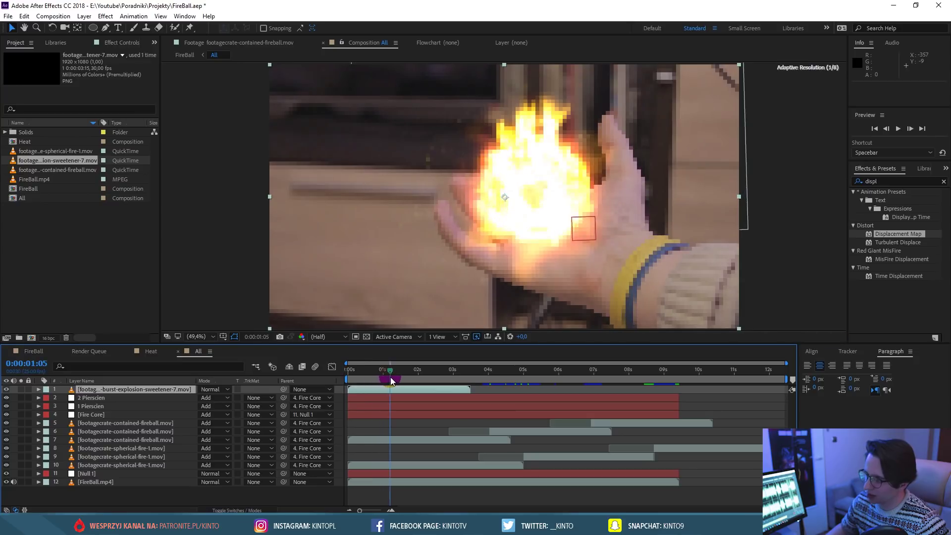
key(space)
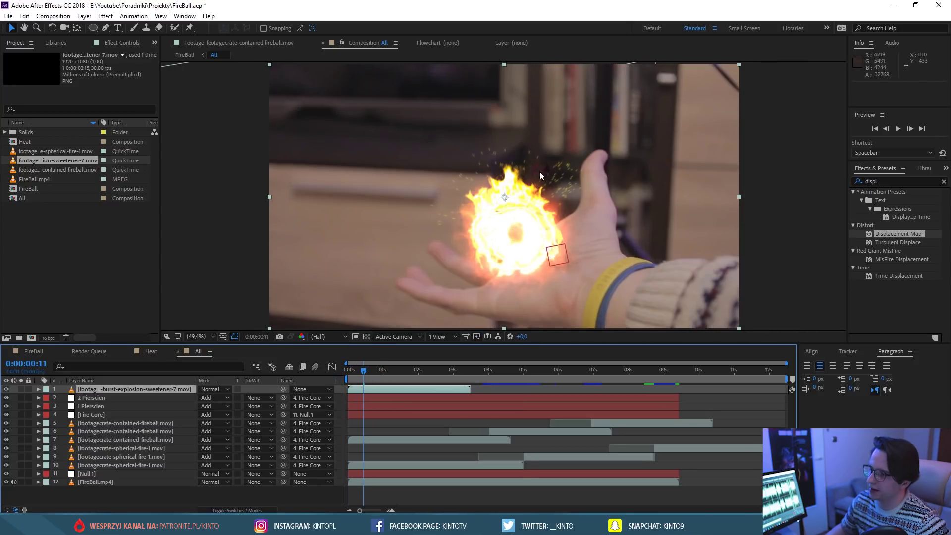
drag(379, 389, 358, 378)
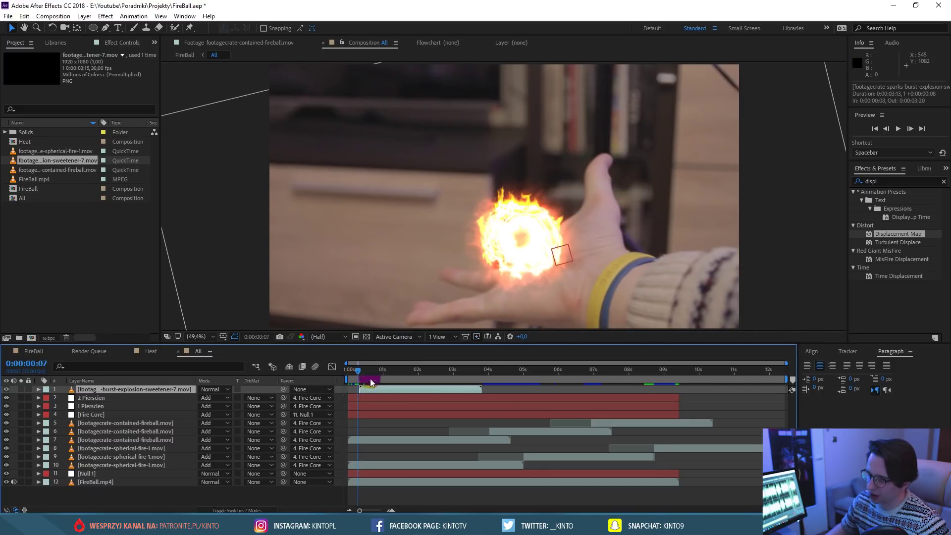
key(space)
Place the sparks on the fireball at 145% scale, Add blending, parented to Fire Core.
drag(506, 231, 507, 188)
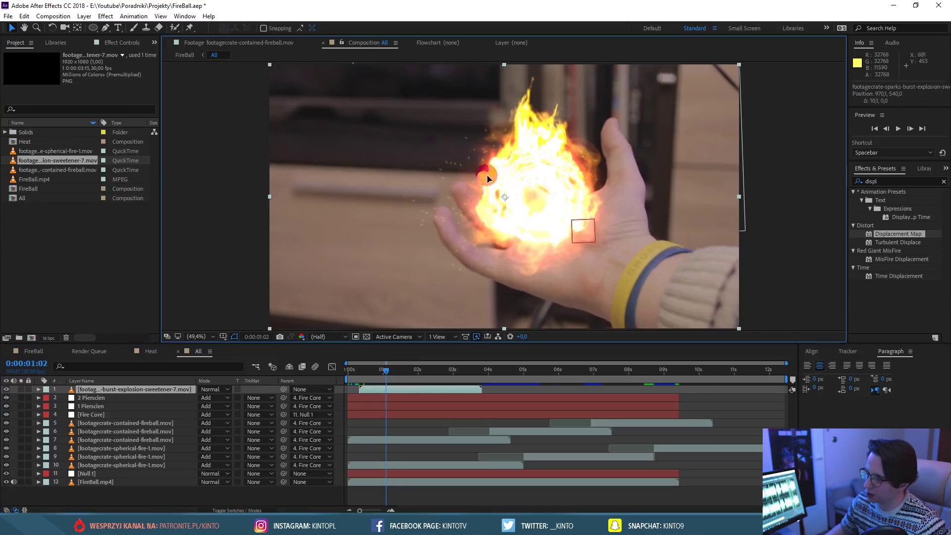
key(s)
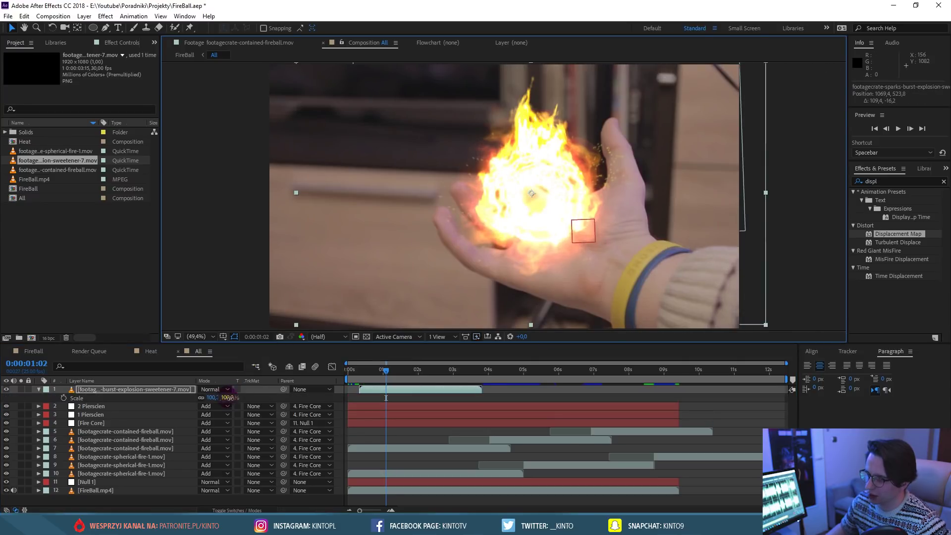
drag(214, 398, 253, 403)
drag(593, 154, 604, 168)
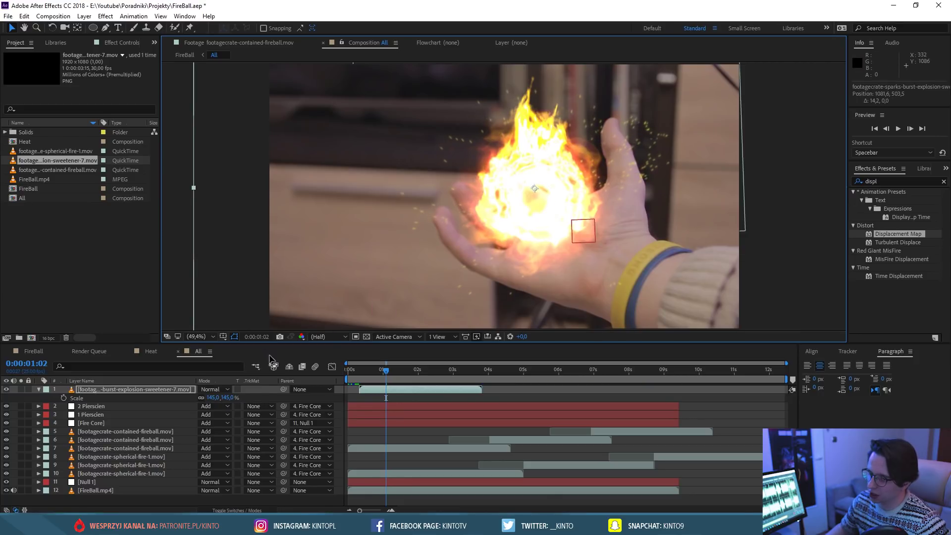
drag(214, 389, 246, 280)
click(256, 185)
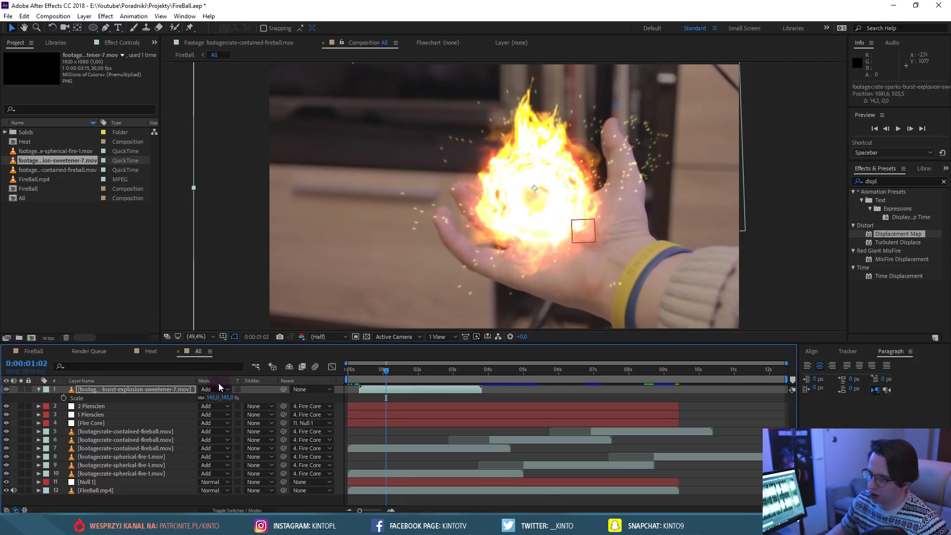
drag(284, 389, 96, 422)
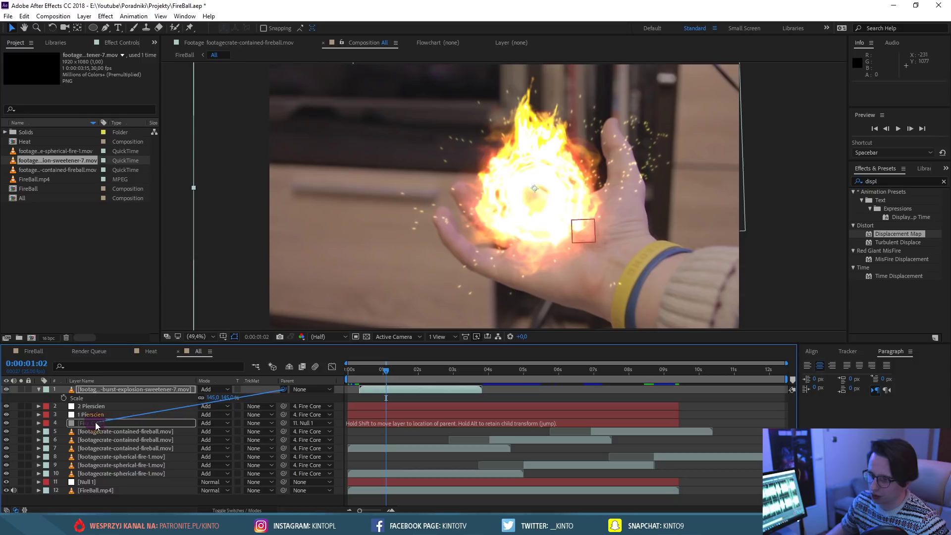
Preview the sparks following the fireball through the opening frames.
drag(391, 371, 361, 371)
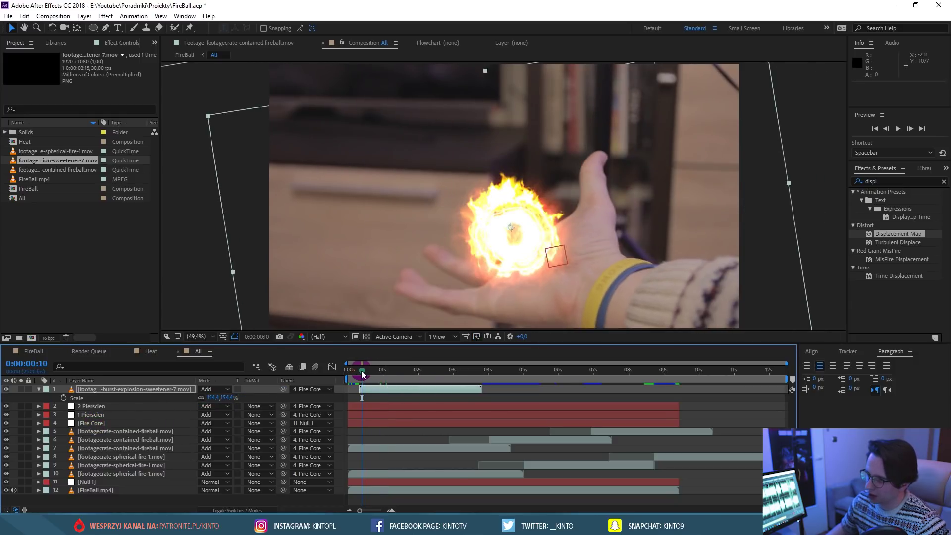
key(space)
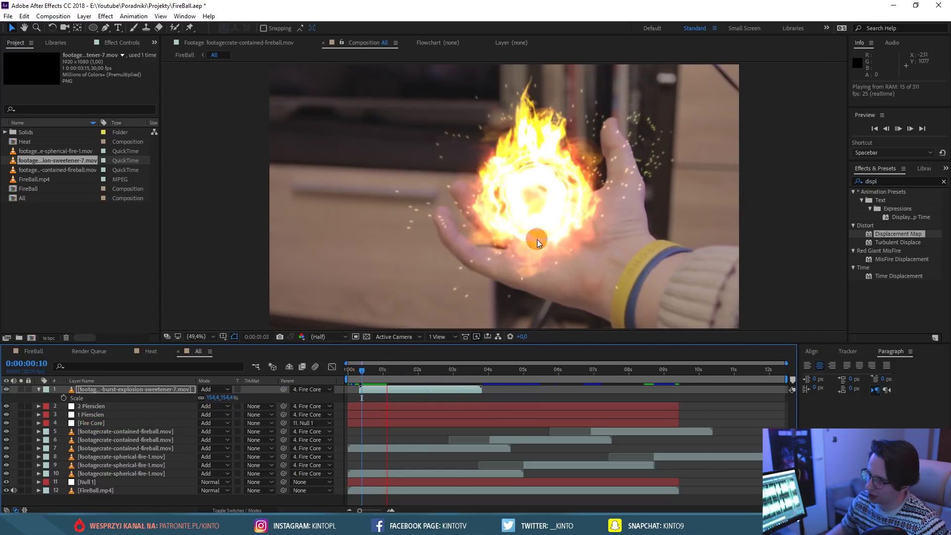
click(580, 126)
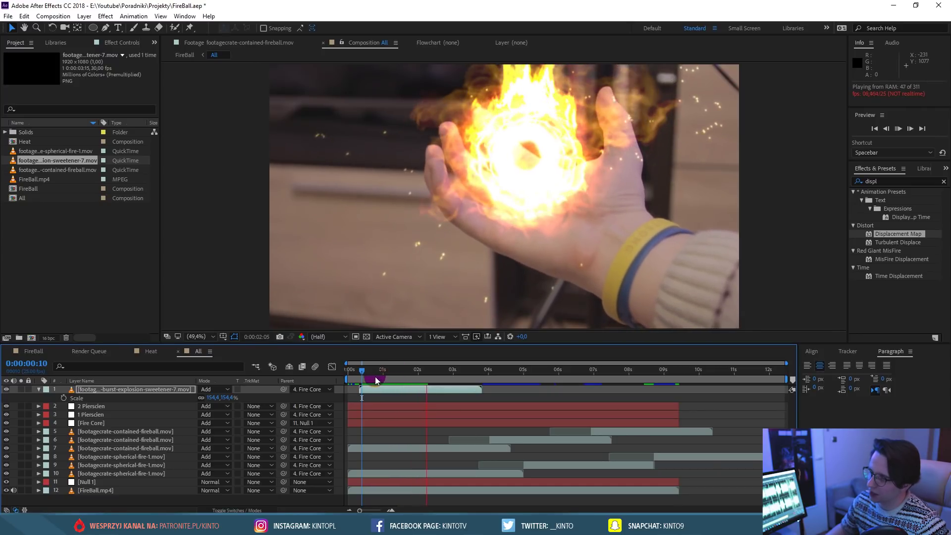
drag(376, 377, 397, 376)
mouse_move(384, 386)
mouse_down()
mouse_move(396, 382)
mouse_move(367, 387)
mouse_move(466, 379)
mouse_move(374, 393)
mouse_move(397, 390)
mouse_up()
key(space)
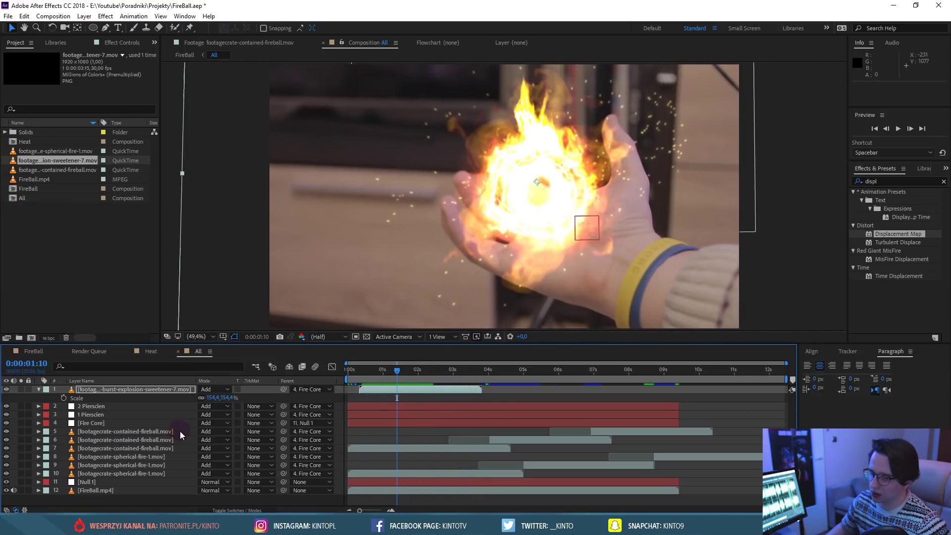
Raise the sparks to a Y position of 456 and preview the result.
key(p)
mouse_move(220, 409)
mouse_down()
mouse_move(205, 412)
mouse_move(233, 409)
mouse_move(200, 400)
mouse_up()
key(s)
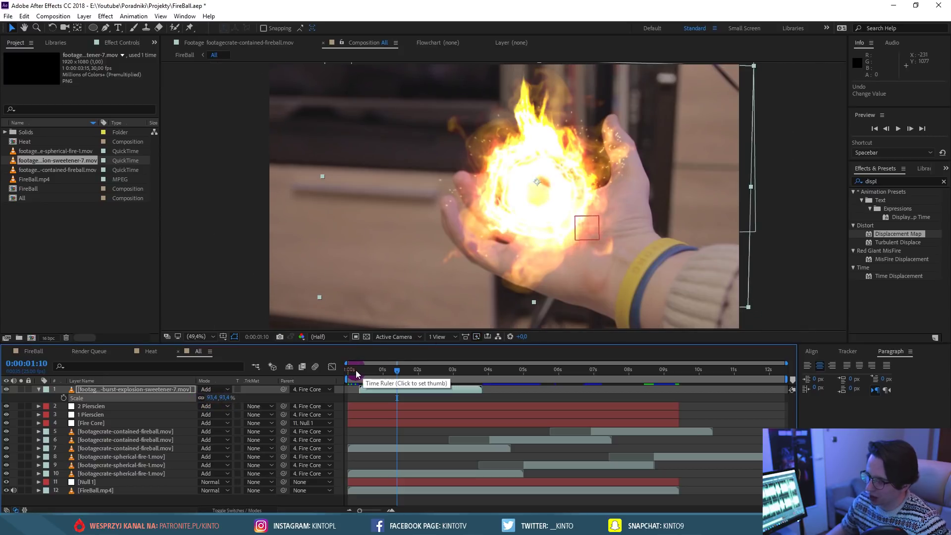
drag(371, 394, 361, 391)
key(space)
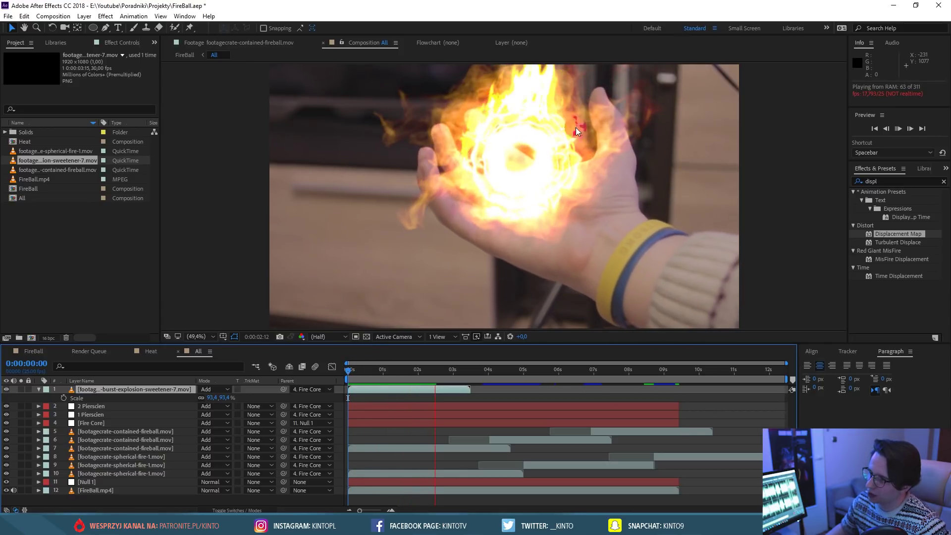
Stop at 0:00:01:11, collapse the Scale property and save the project.
drag(437, 373, 275, 367)
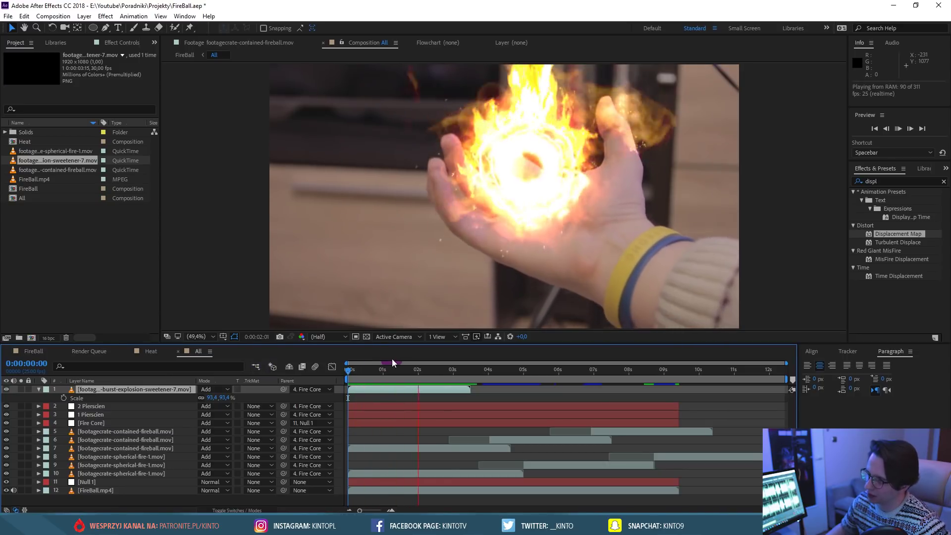
click(357, 367)
drag(357, 366, 399, 369)
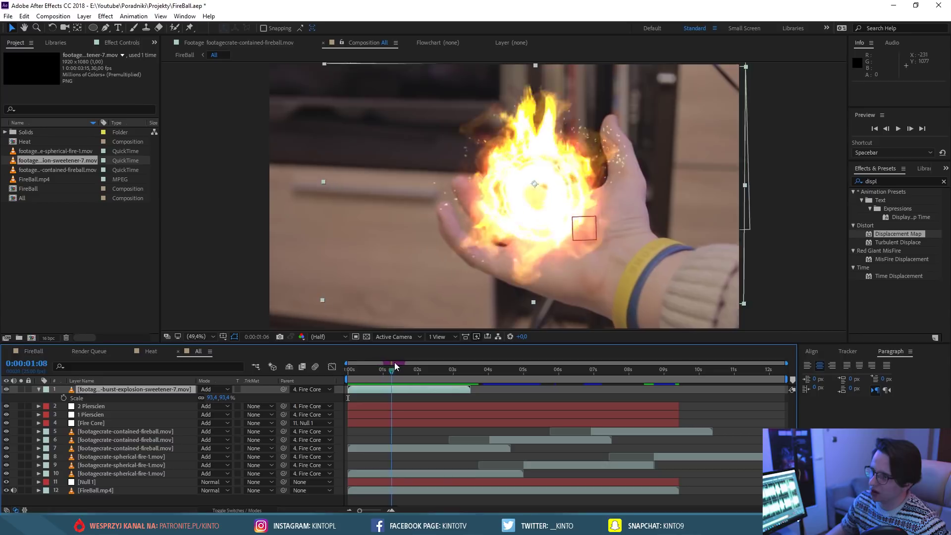
click(40, 388)
key(ctrl+s)
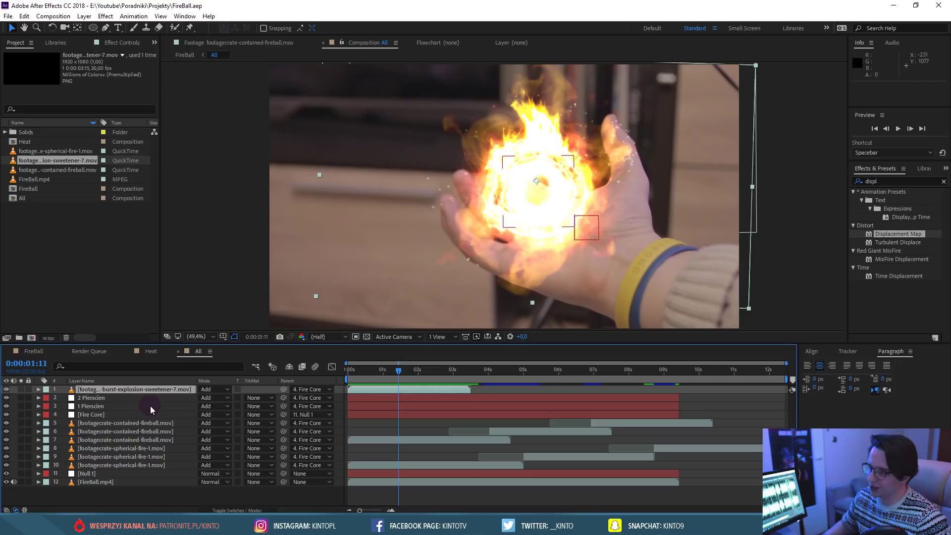
Search for and apply Curves, Levels and Tint to the FireBall.mp4 layer.
click(105, 483)
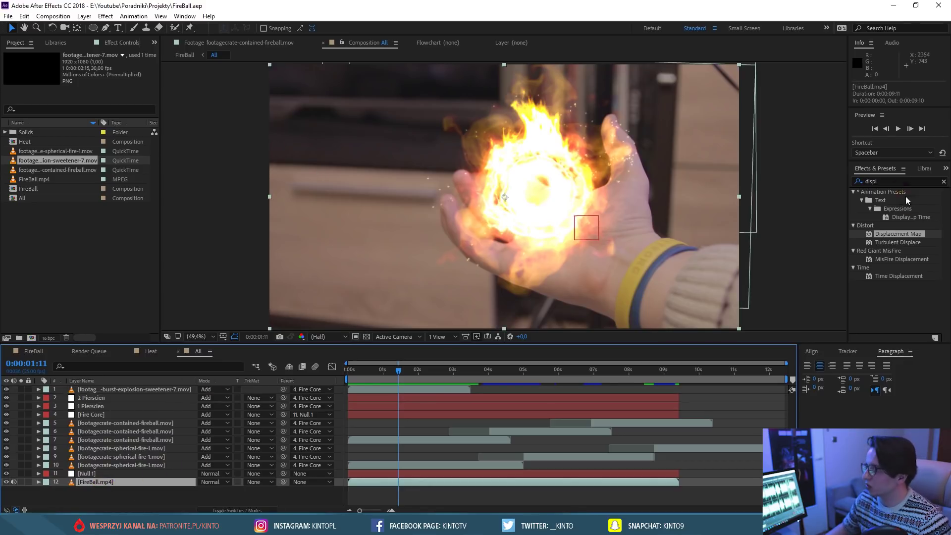
click(887, 182)
text(curv)
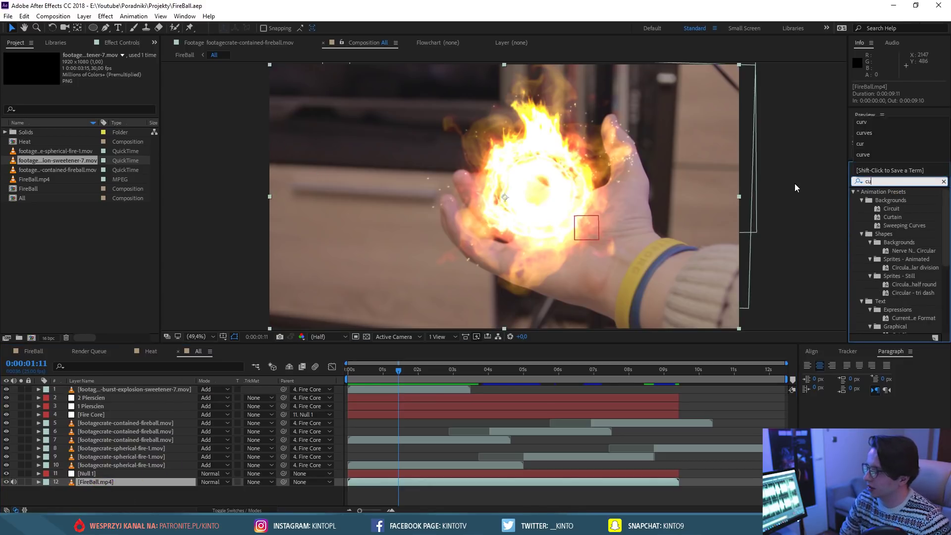
drag(882, 225, 103, 481)
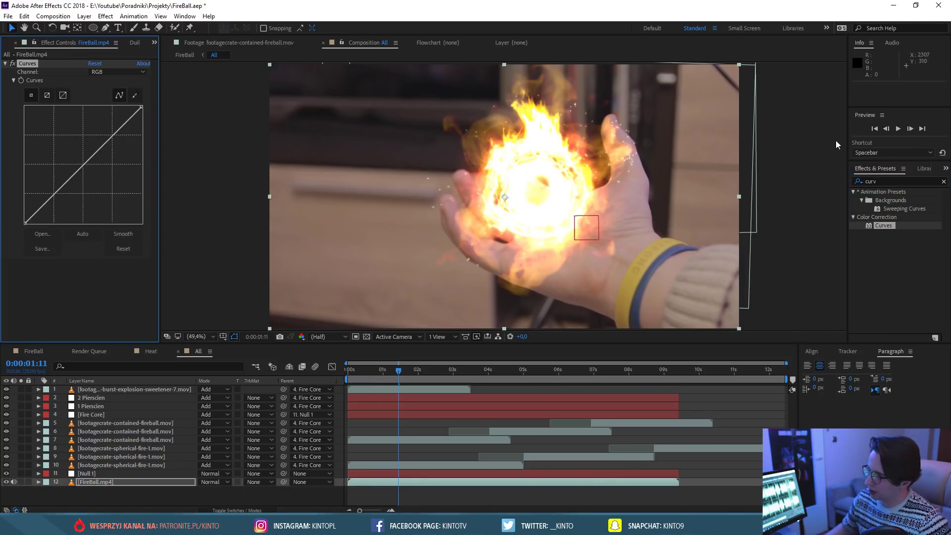
click(887, 182)
text(levels)
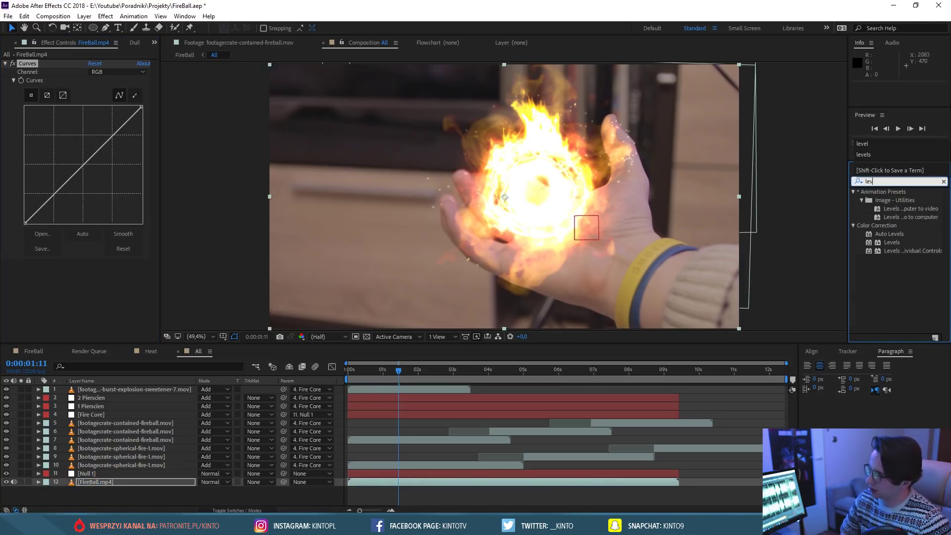
drag(892, 242, 118, 490)
click(890, 182)
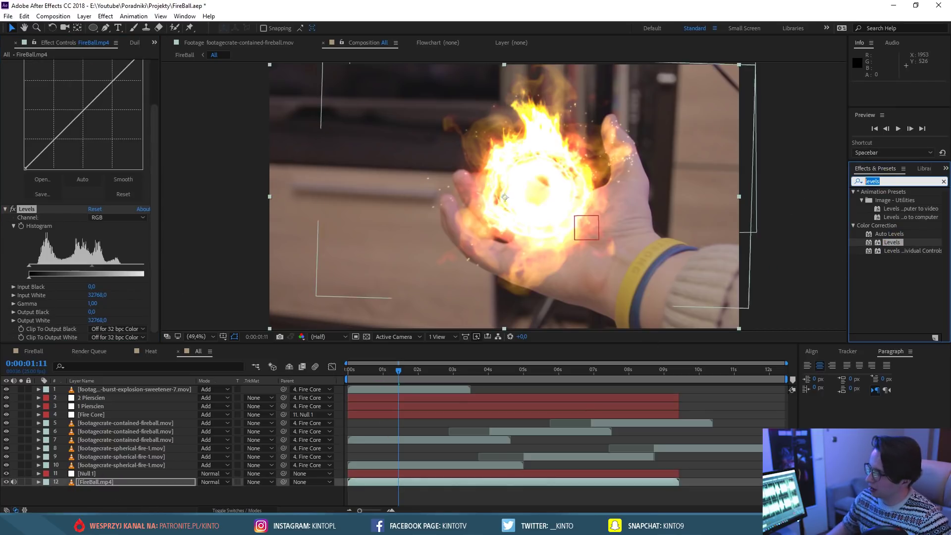
text(tint)
drag(889, 225, 97, 480)
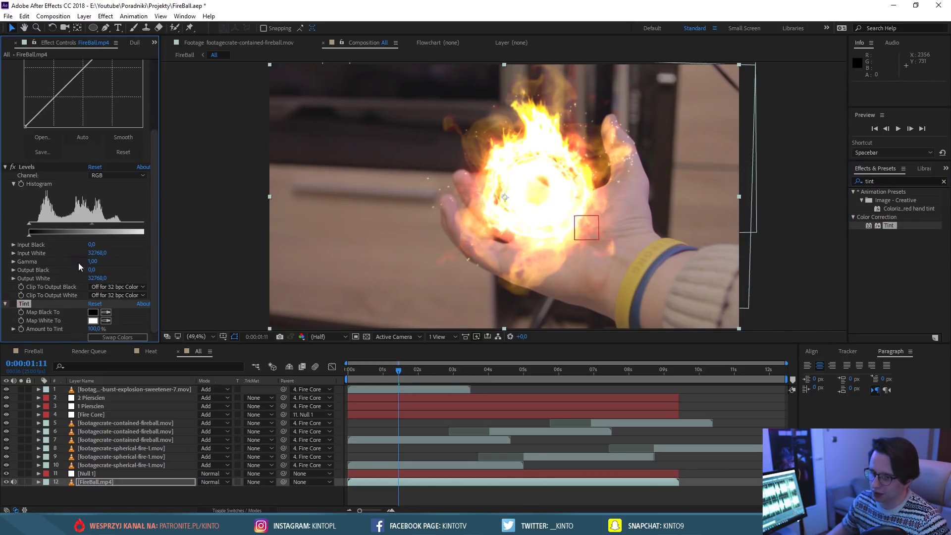
scroll(16, 220, up, 2)
Bend the RGB curve into a contrast S by raising the highlights and darkening the shadows.
scroll(14, 214, up, 2)
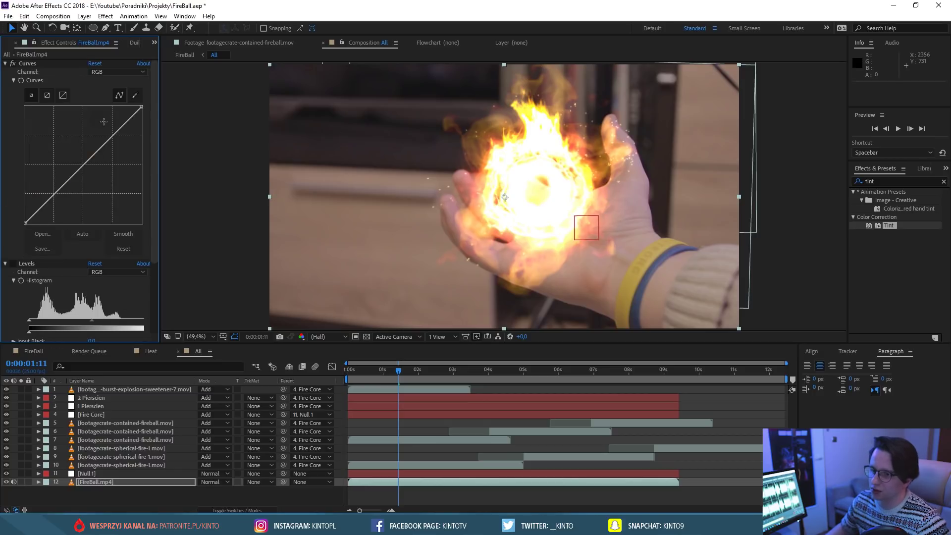
drag(115, 142, 105, 134)
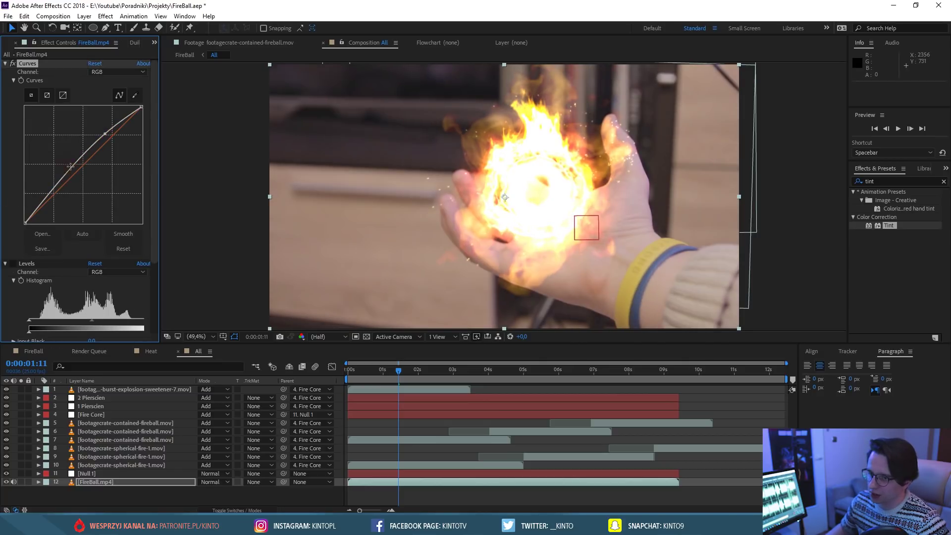
drag(66, 173, 69, 181)
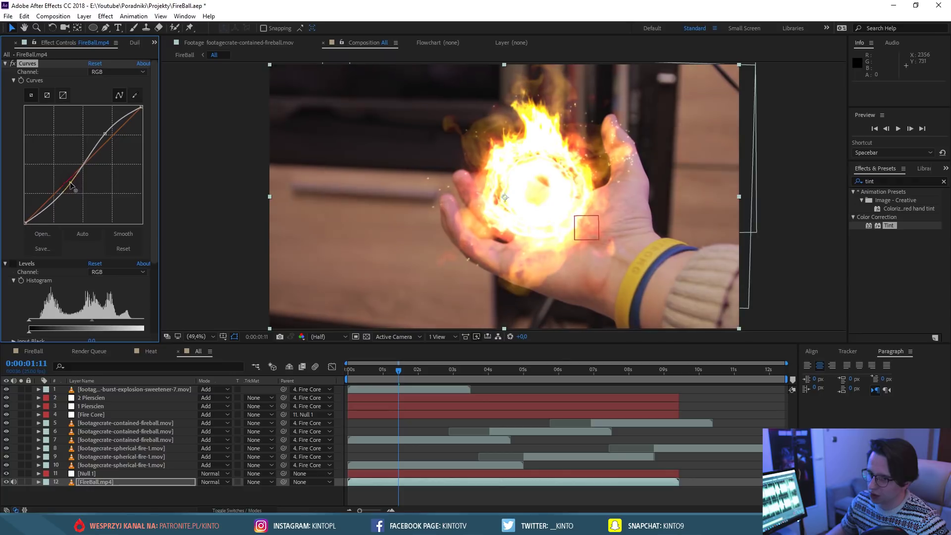
drag(105, 135, 103, 137)
drag(74, 186, 104, 140)
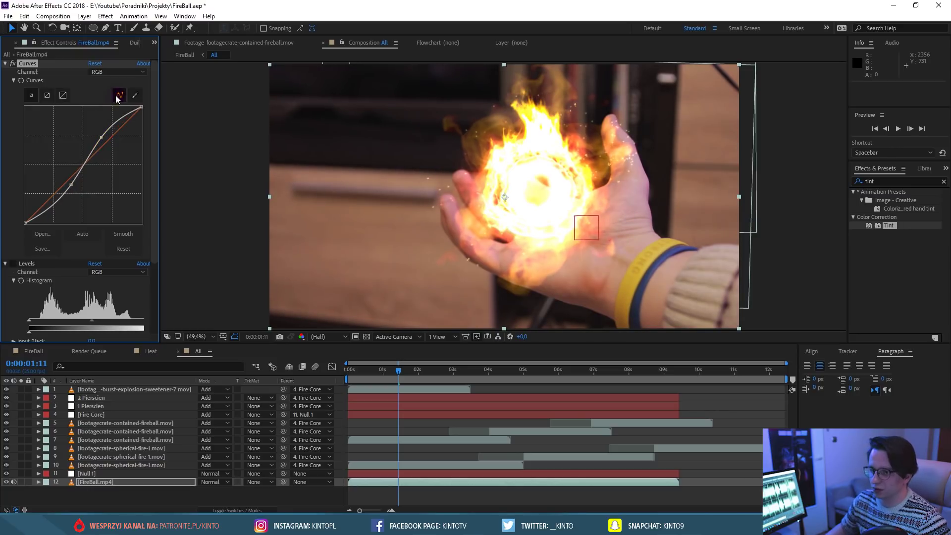
Switch Curves to the Red channel and pull the red curve down, including its top end.
click(107, 71)
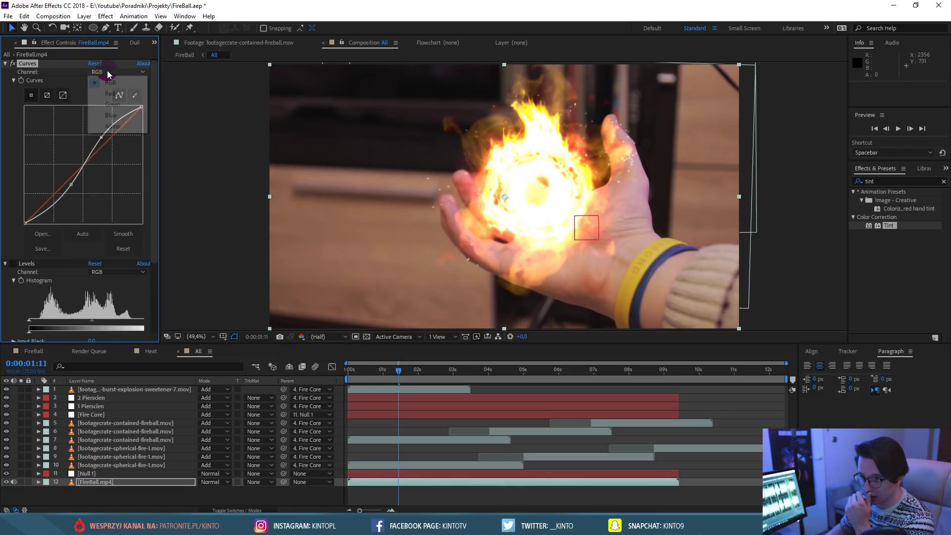
click(117, 96)
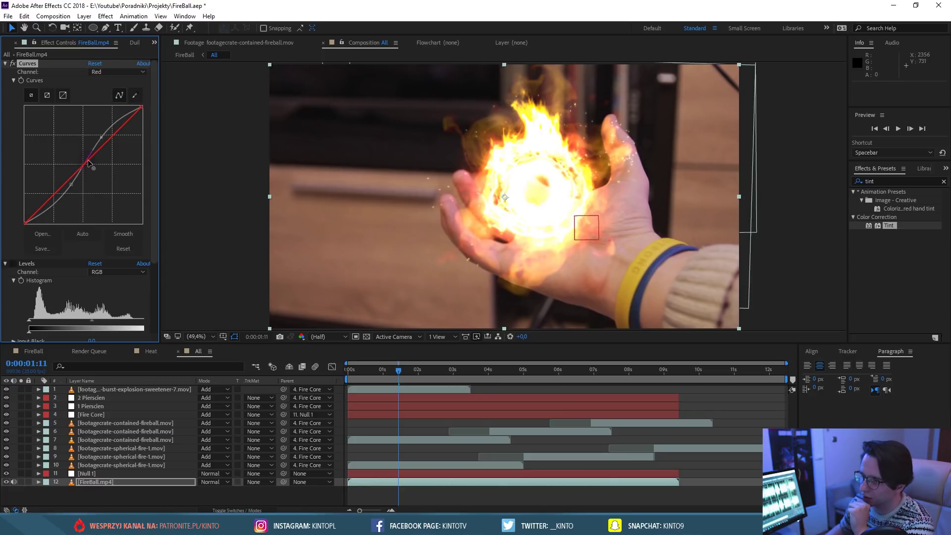
drag(90, 160, 66, 184)
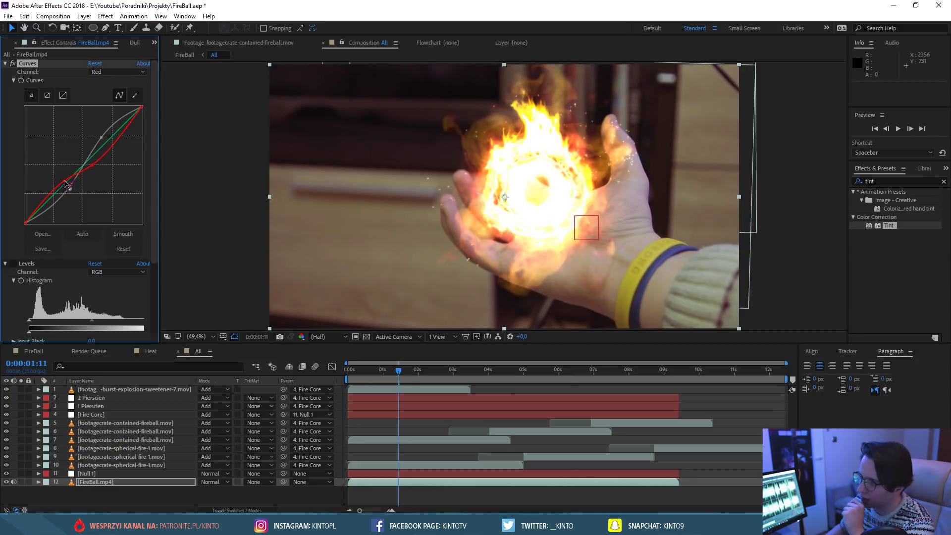
drag(142, 106, 143, 110)
On the Blue channel, lift the curve's upper half and reshape its lower part.
click(117, 72)
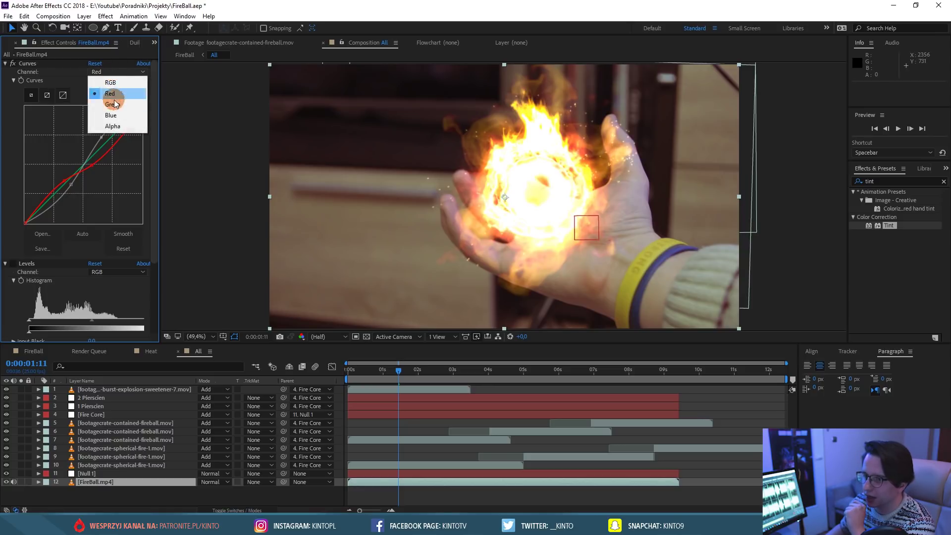
click(109, 102)
click(111, 72)
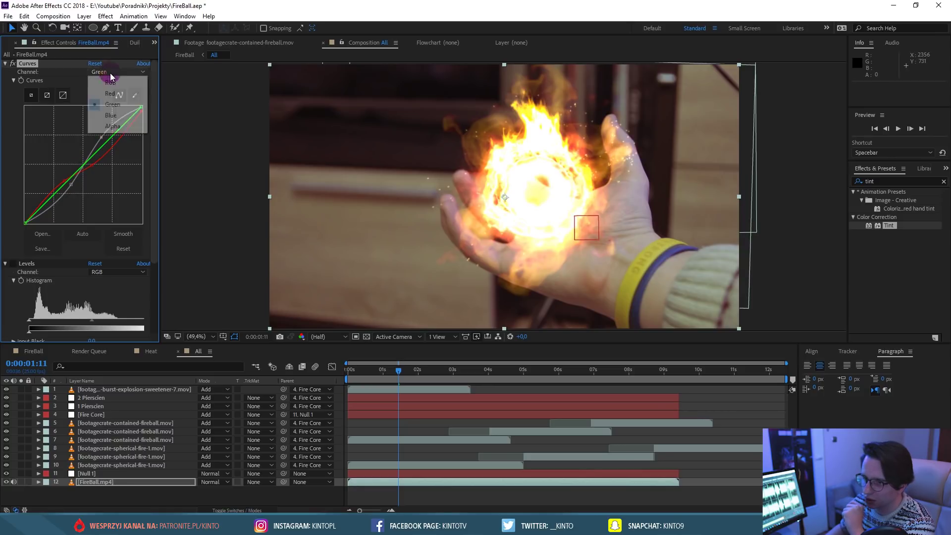
click(112, 116)
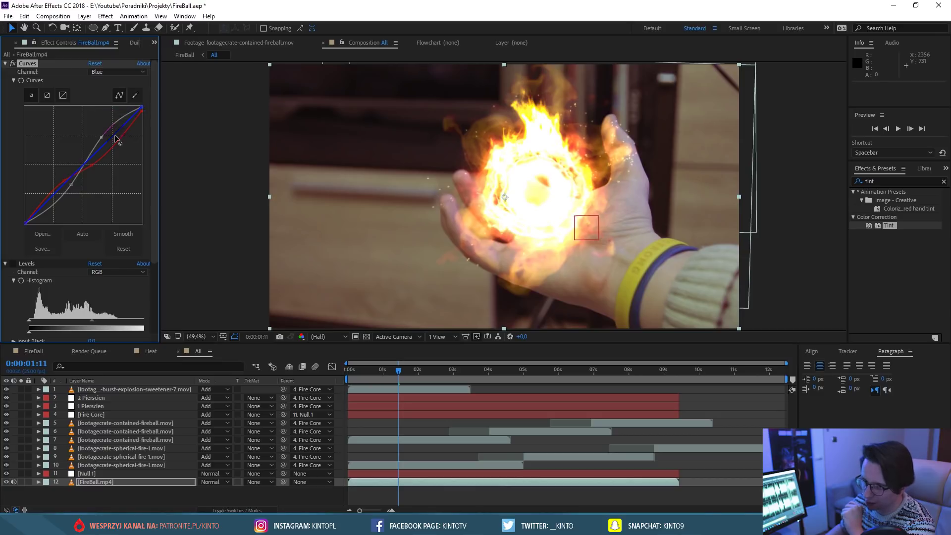
drag(112, 136, 108, 132)
click(61, 188)
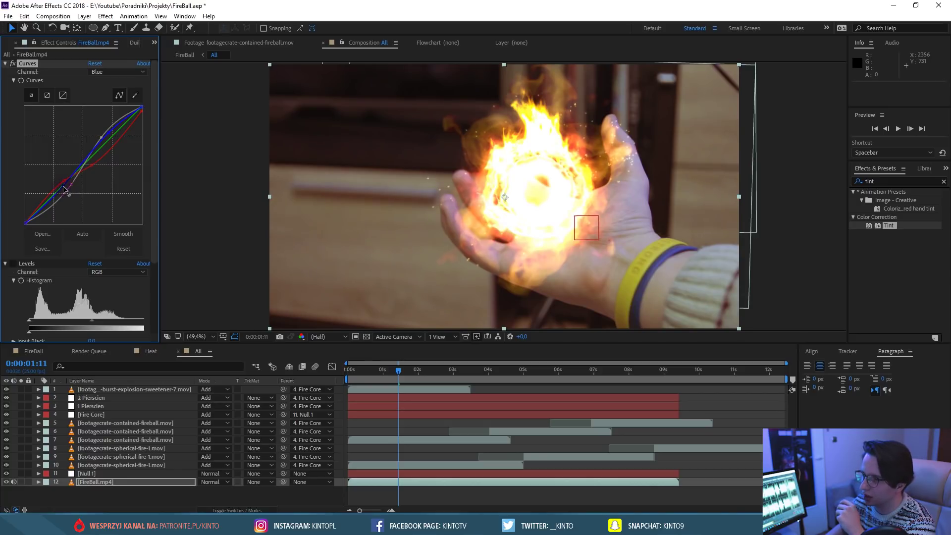
drag(64, 187, 70, 185)
mouse_move(397, 370)
mouse_down()
mouse_move(411, 370)
mouse_move(398, 367)
mouse_up()
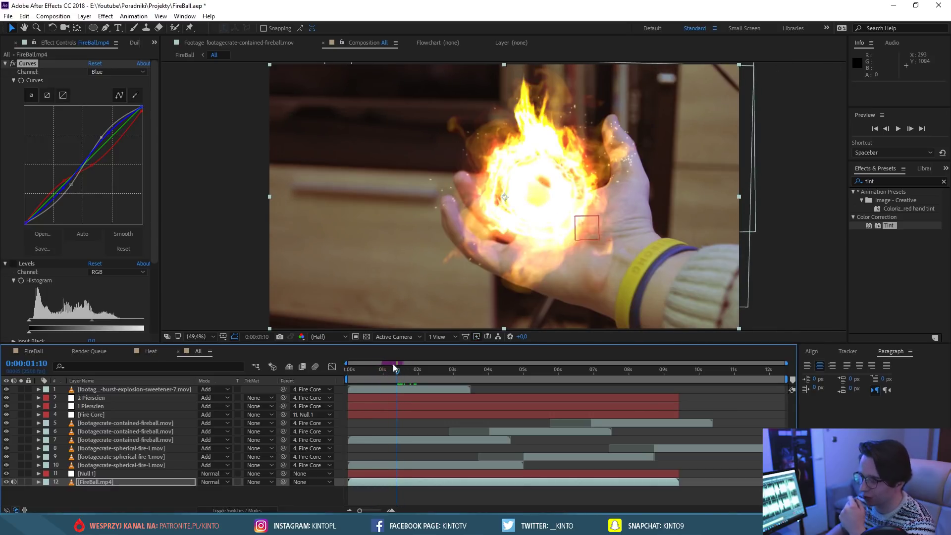
Back on the RGB curve, slightly lower the top endpoint and adjust the bottom endpoint.
click(103, 78)
click(109, 74)
drag(143, 106, 142, 108)
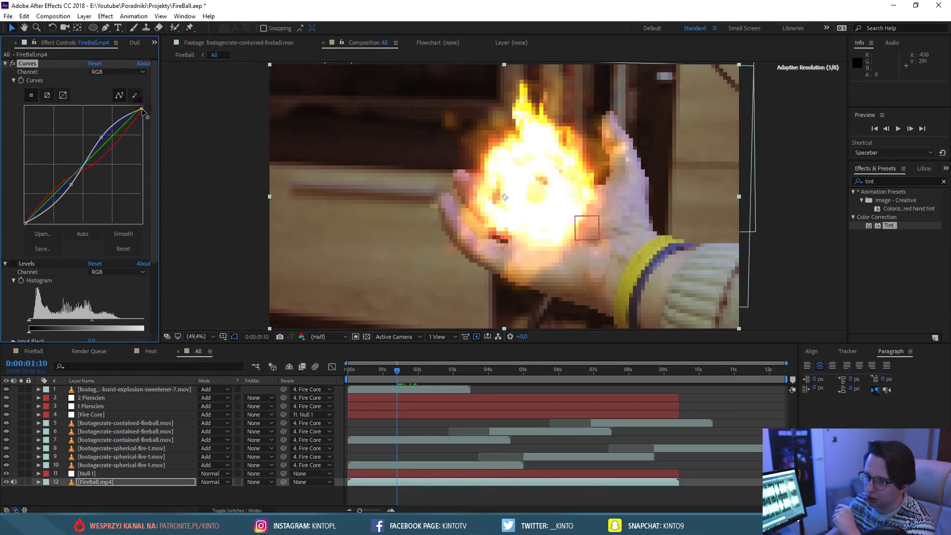
drag(25, 223, 28, 225)
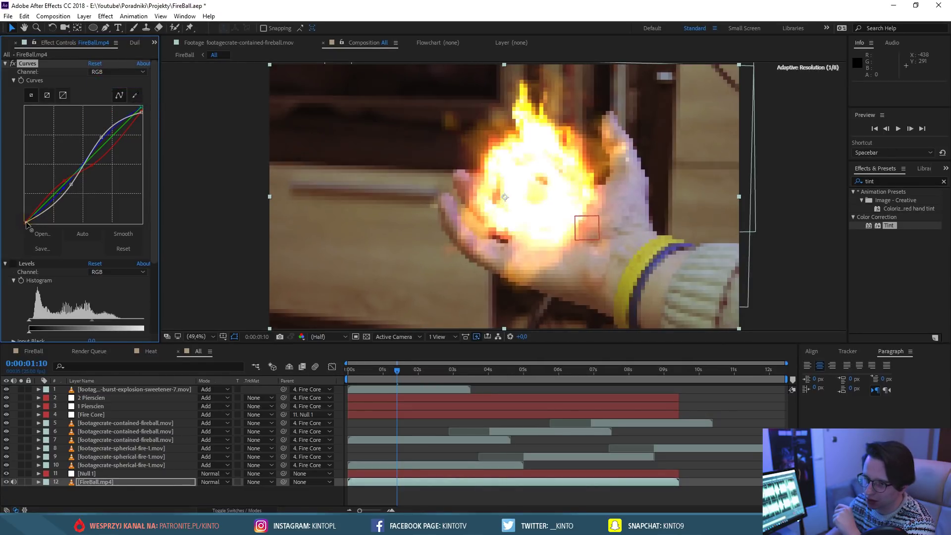
drag(381, 376, 313, 361)
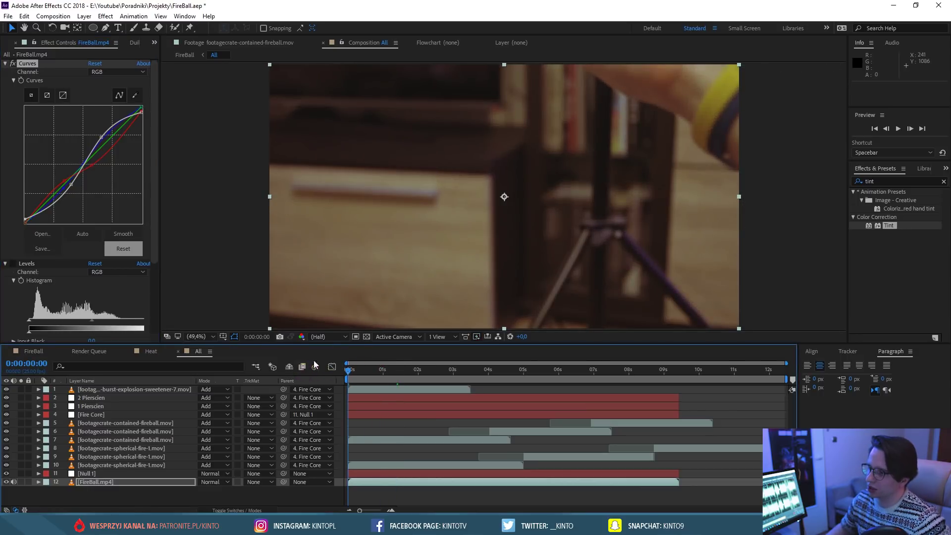
Preview the graded shot, collapse Curves, then raise Levels Input Black and darken the midtone gamma.
key(space)
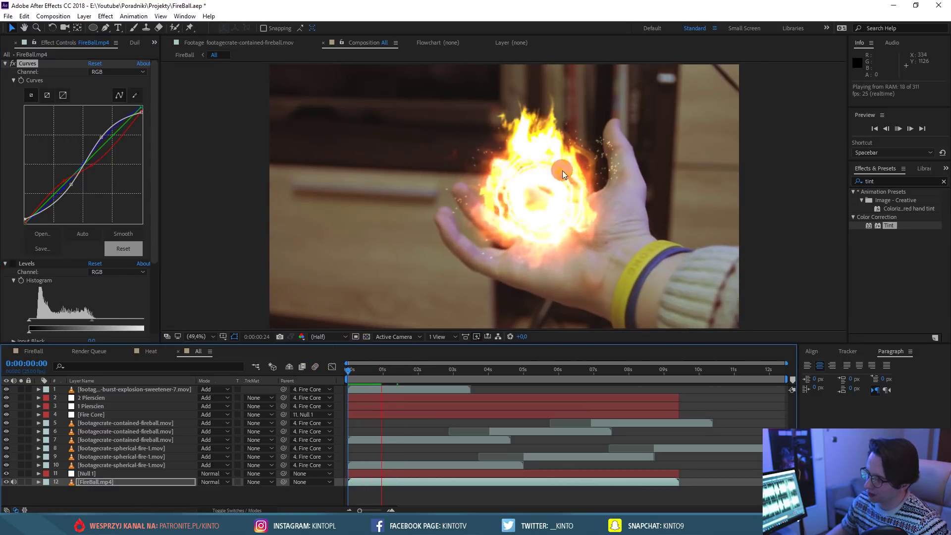
click(373, 378)
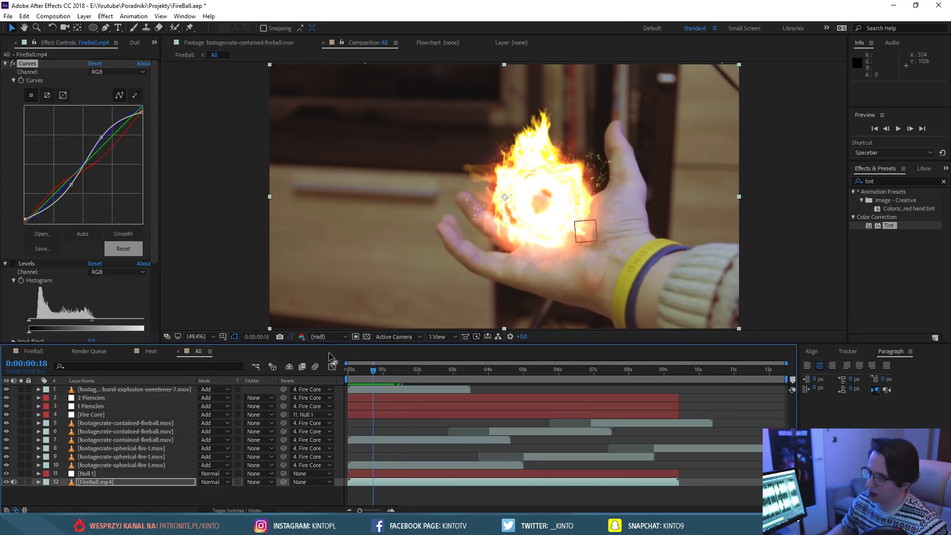
click(6, 65)
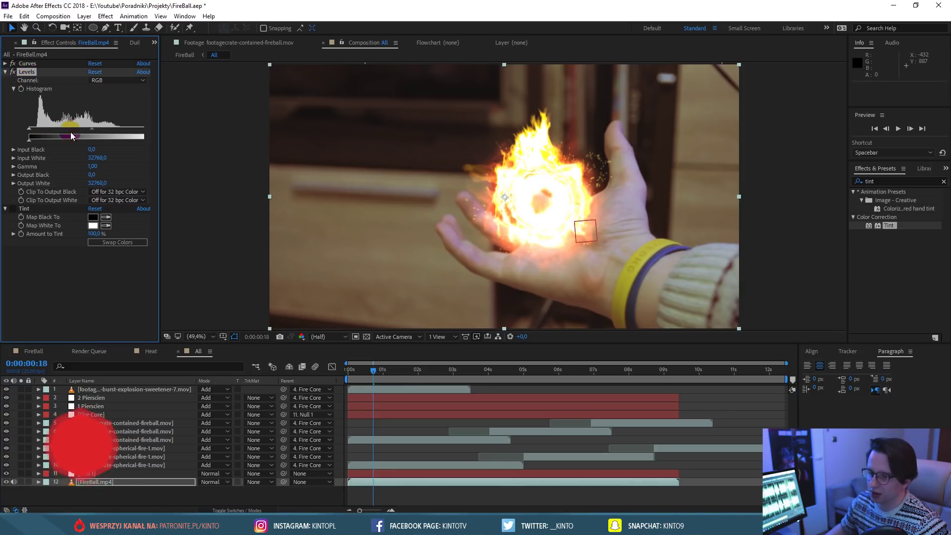
mouse_move(29, 128)
mouse_down()
mouse_move(37, 130)
mouse_move(20, 133)
mouse_up()
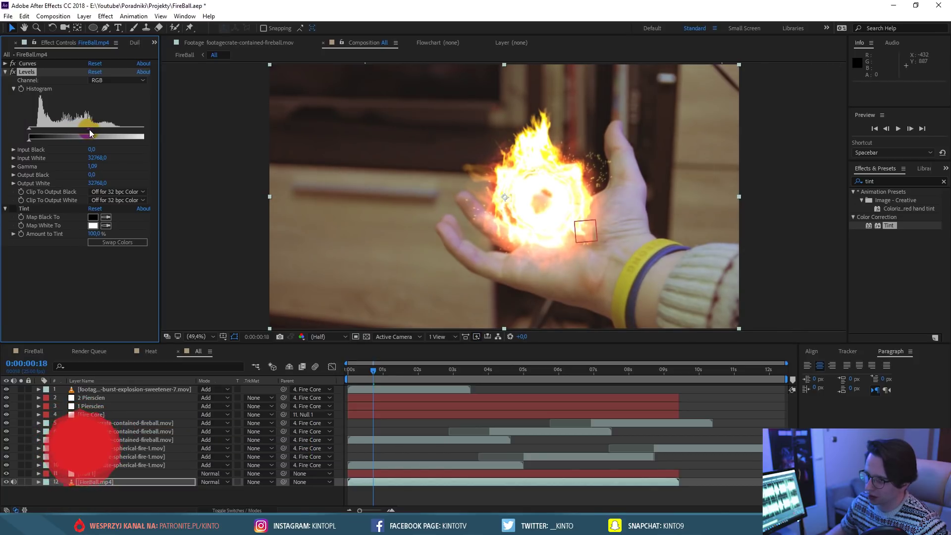
drag(89, 130, 95, 131)
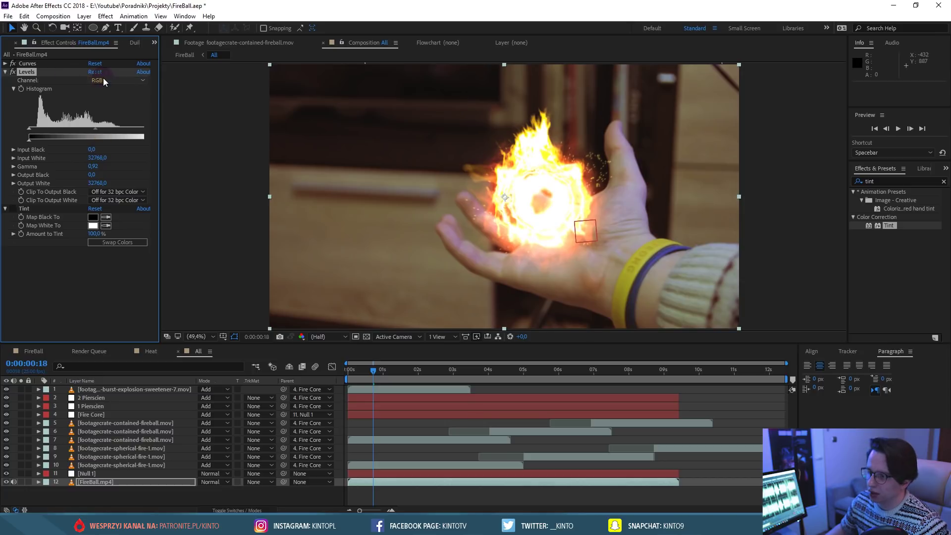
drag(380, 370, 384, 376)
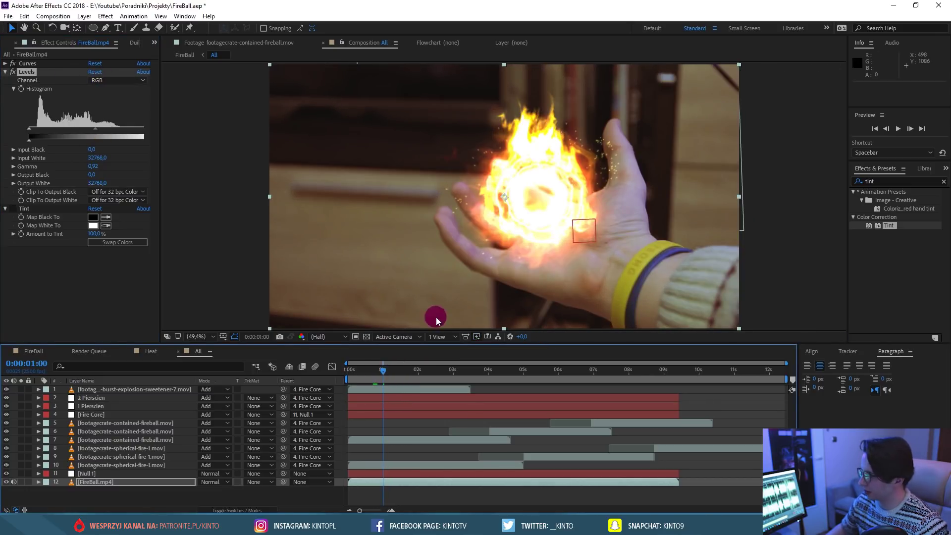
Set the Levels blue channel gamma to 0.98 and input black to 0, then select Levels.
click(100, 82)
click(112, 119)
drag(90, 129, 94, 129)
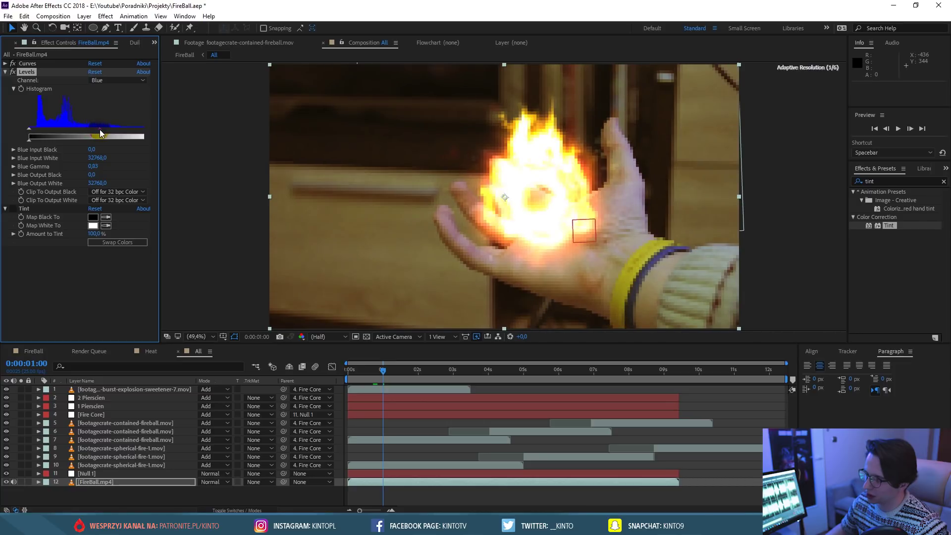
drag(99, 130, 93, 130)
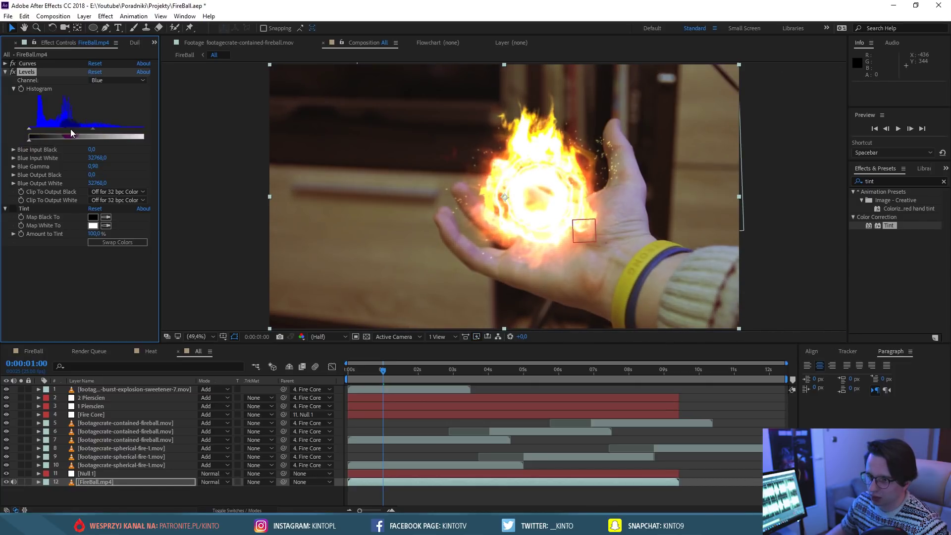
drag(37, 129, 30, 129)
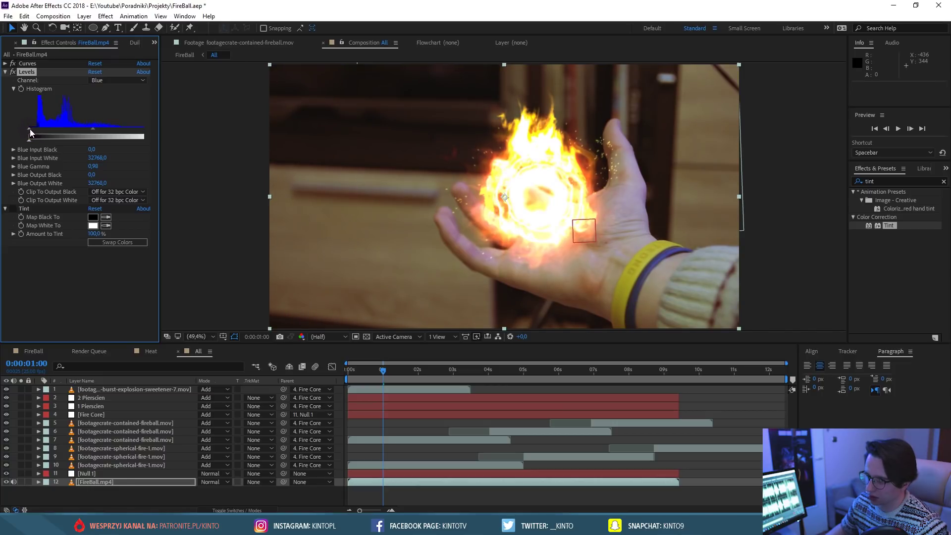
click(24, 75)
Delete Levels, re-enable Tint, sample image colours for its maps, and drop the amount to 0%.
key(Delete)
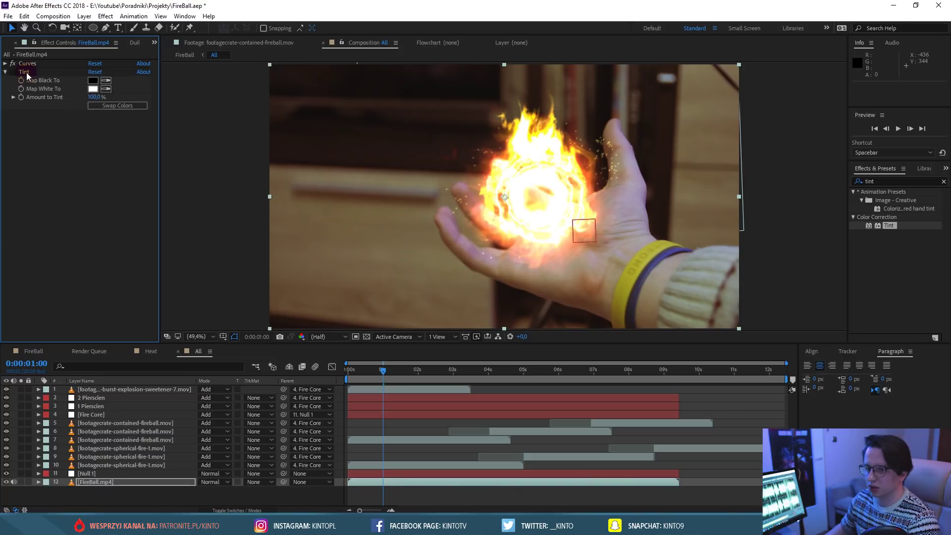
click(13, 72)
click(106, 80)
click(492, 163)
drag(365, 165, 552, 203)
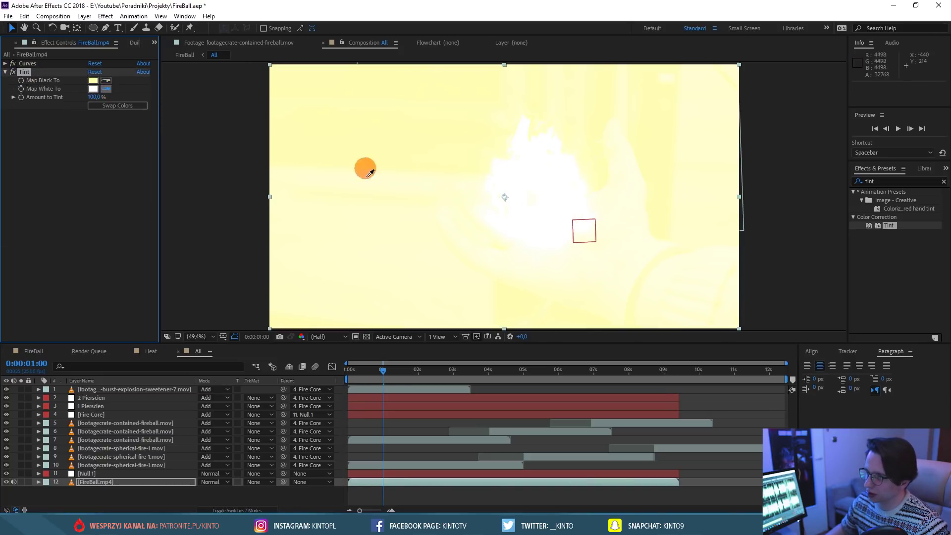
drag(95, 97, 43, 97)
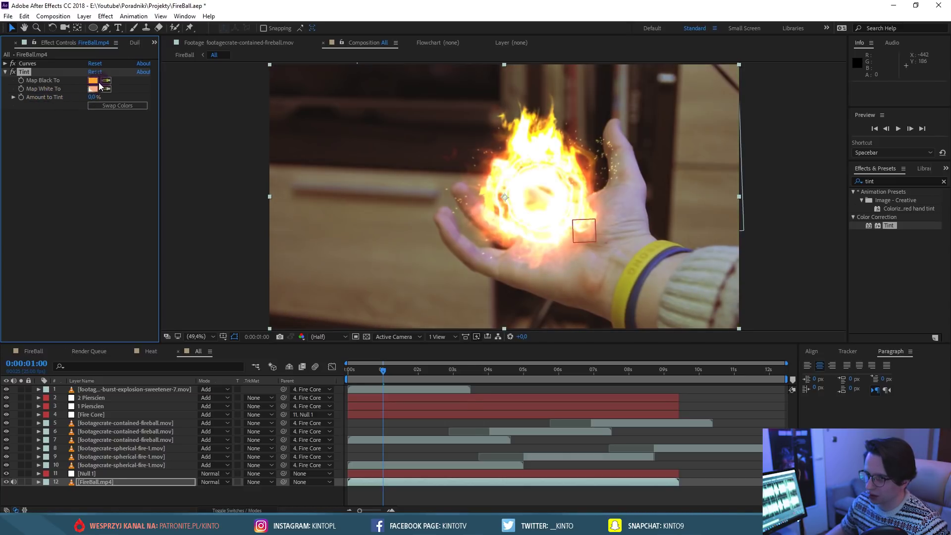
Set Tint's Map Black To colour to red.
click(94, 80)
click(360, 310)
drag(341, 325, 329, 314)
click(439, 310)
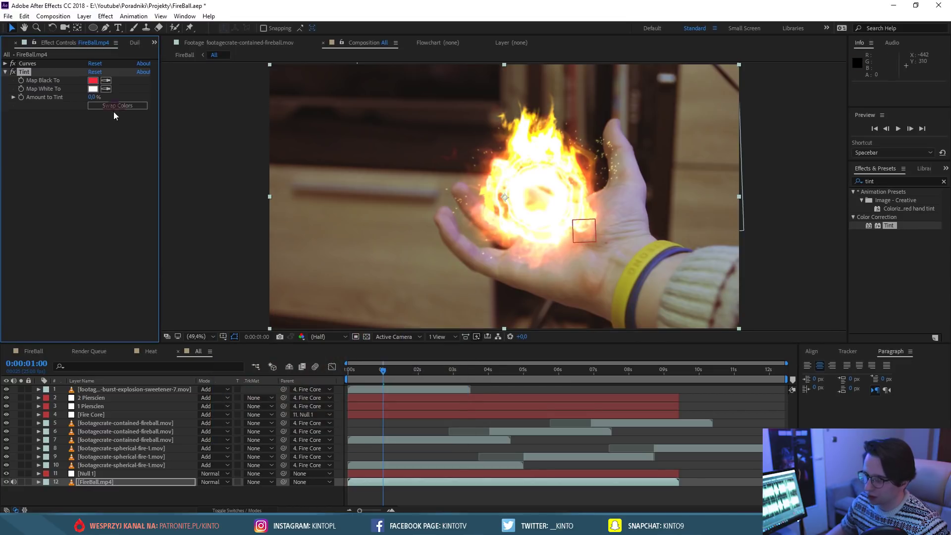
Set Map White To orange (FFC441) and Amount to Tint to 3%.
click(93, 88)
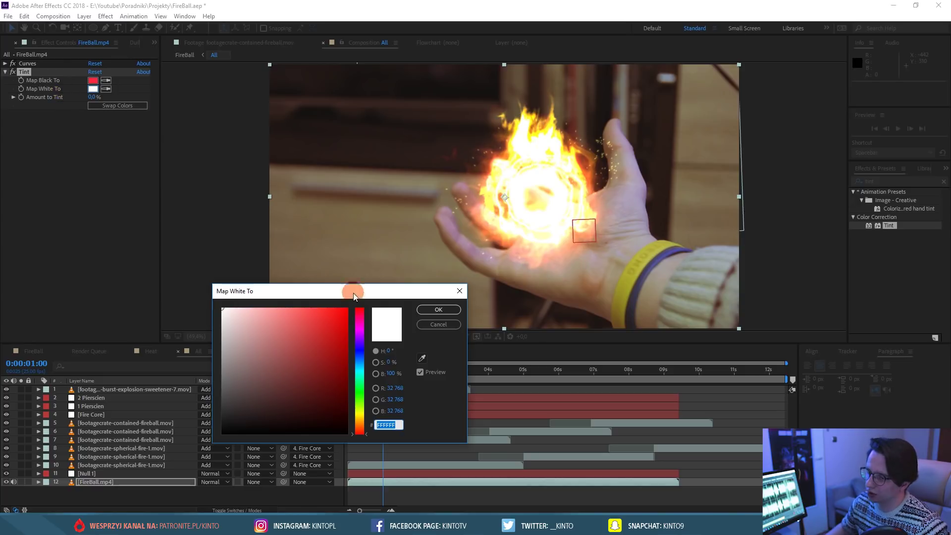
click(355, 418)
click(316, 308)
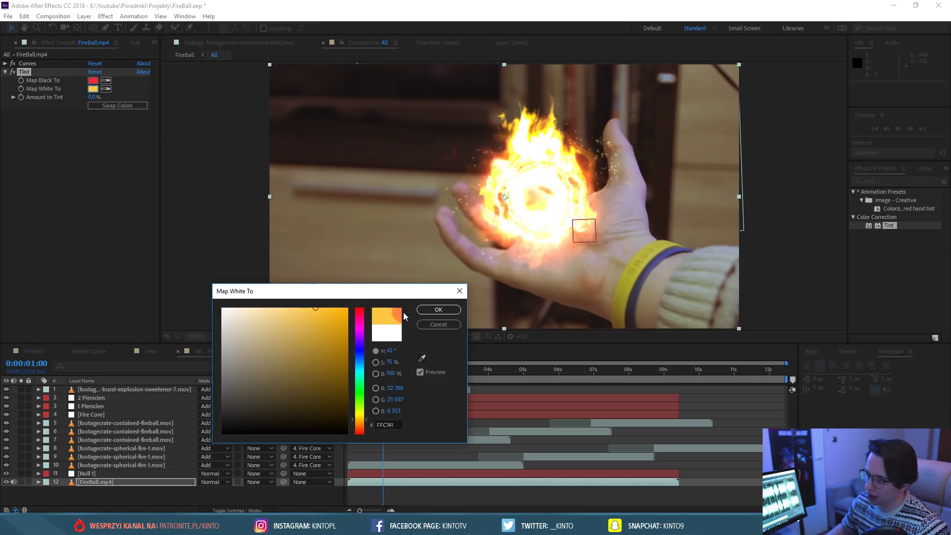
click(431, 308)
drag(97, 99, 100, 99)
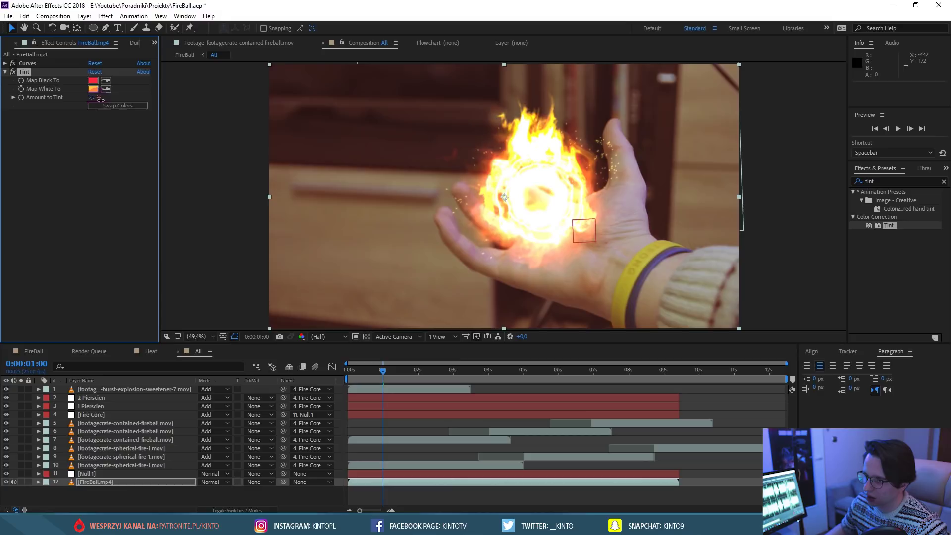
click(98, 100)
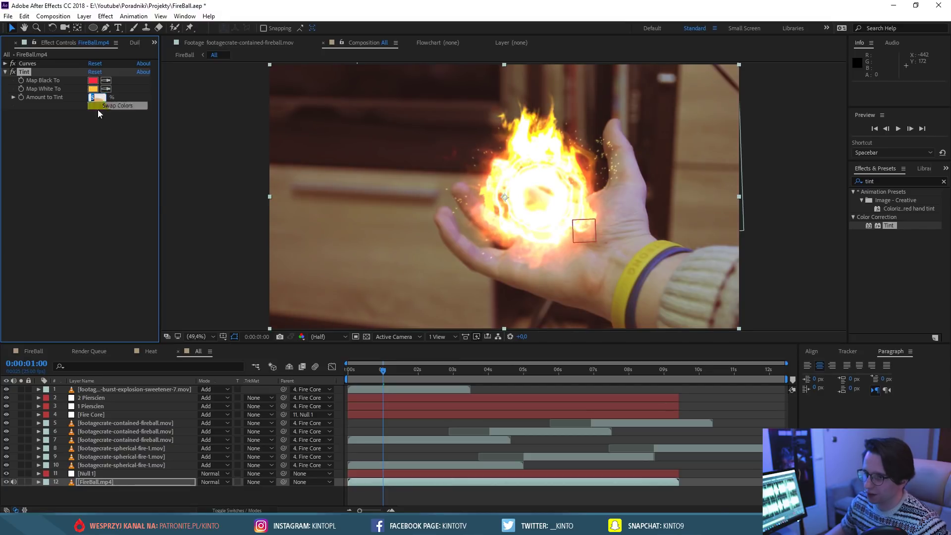
click(296, 298)
key(space)
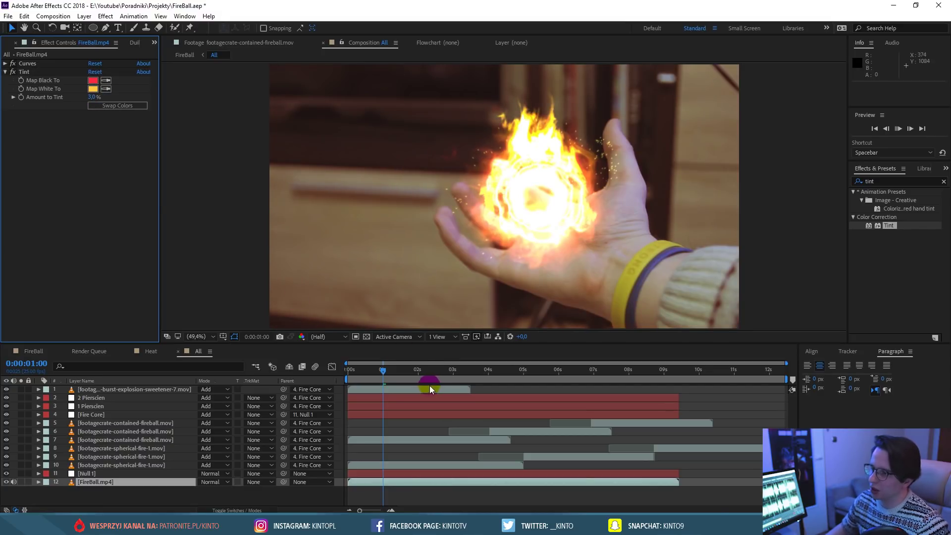
key(space)
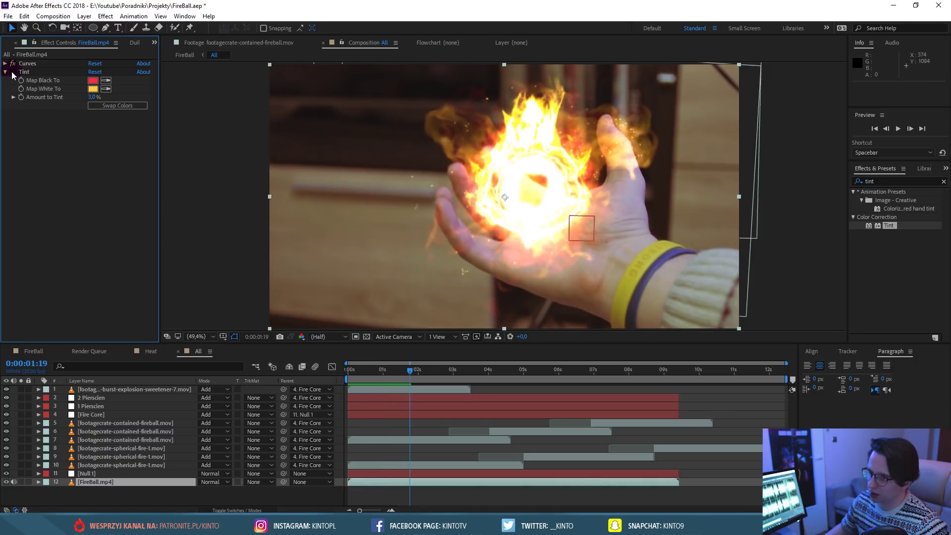
click(12, 73)
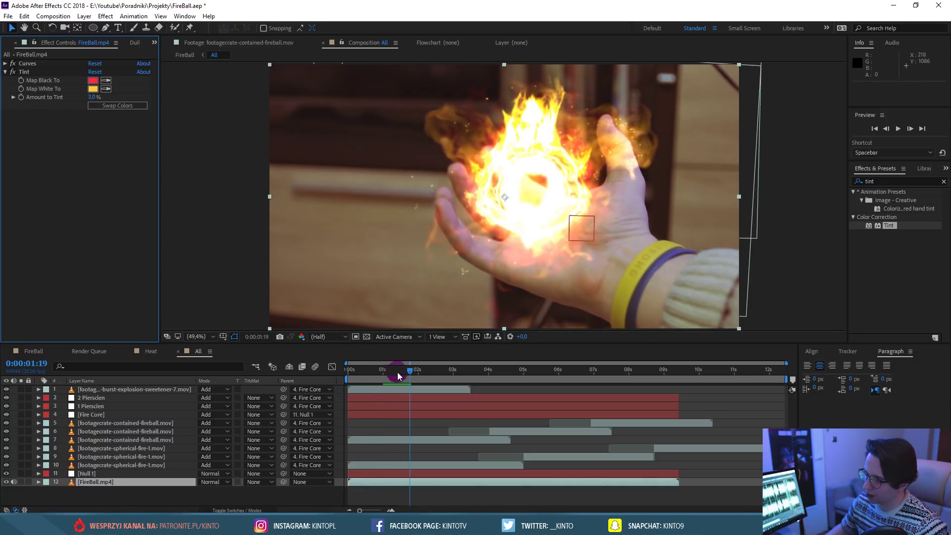
key(Home)
key(space)
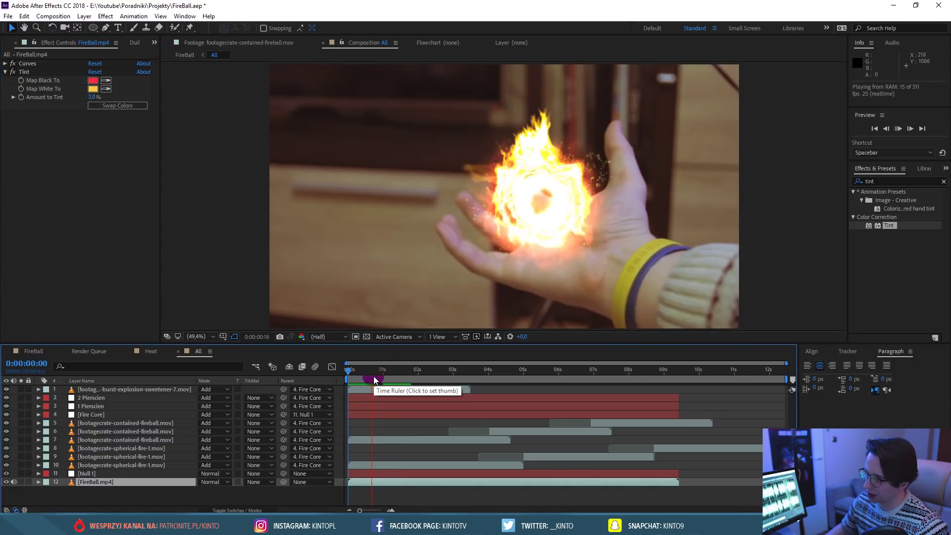
mouse_move(373, 376)
mouse_down()
mouse_move(631, 376)
mouse_move(306, 369)
mouse_up()
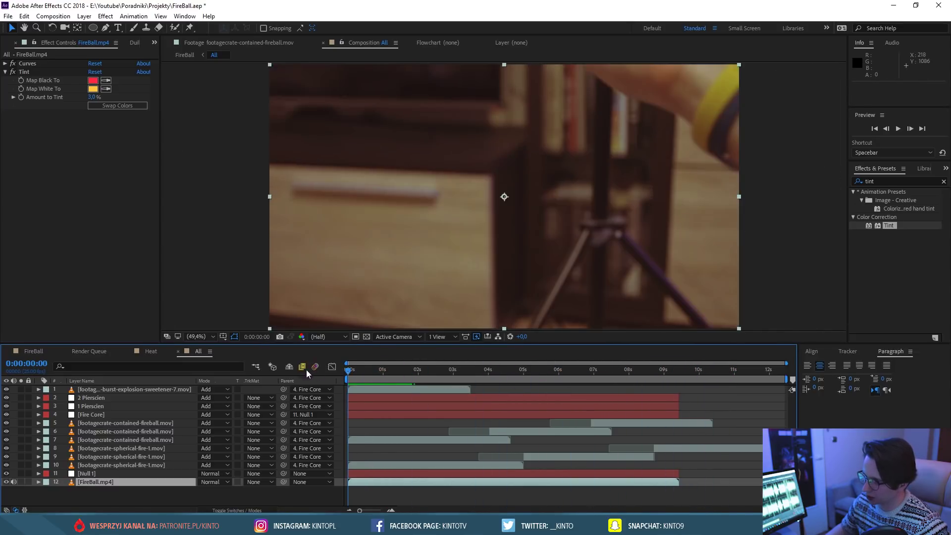
key(space)
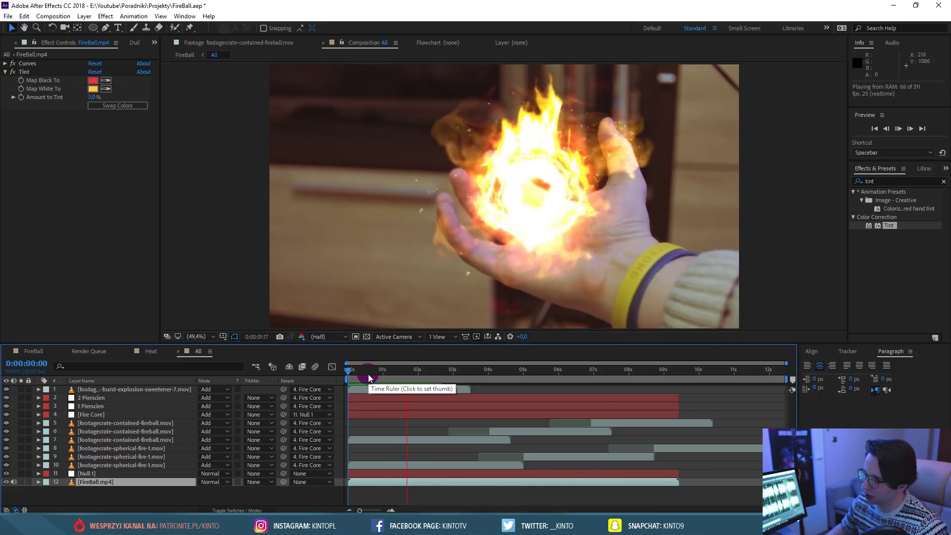
drag(367, 373, 389, 372)
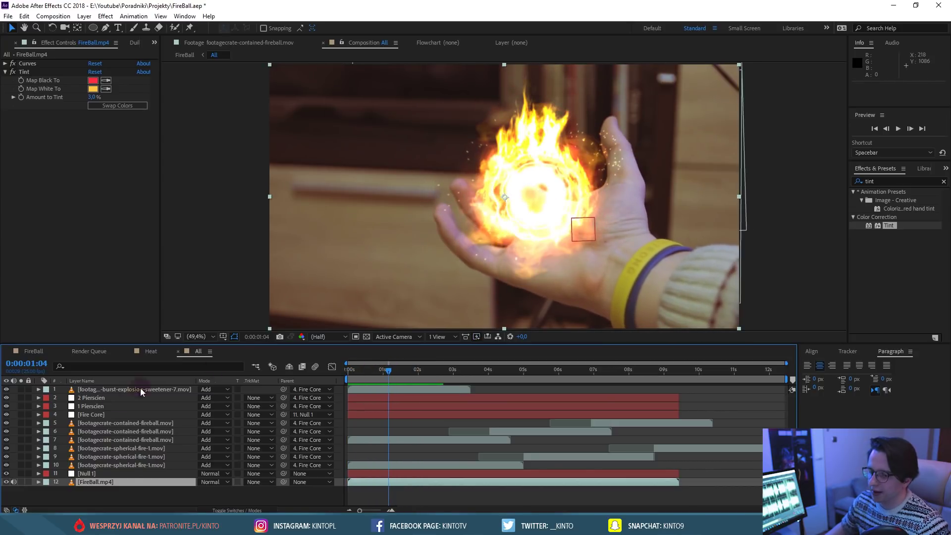
Add Adjustment Layer 1 on top and apply a black-to-white Tint at 5% amount.
right_click(125, 494)
mouse_move(165, 384)
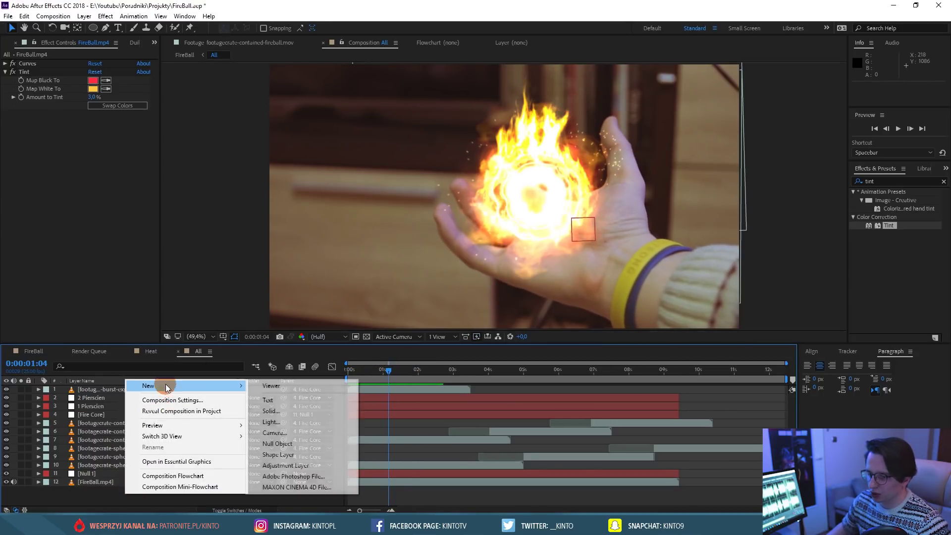
click(296, 463)
click(98, 391)
click(885, 227)
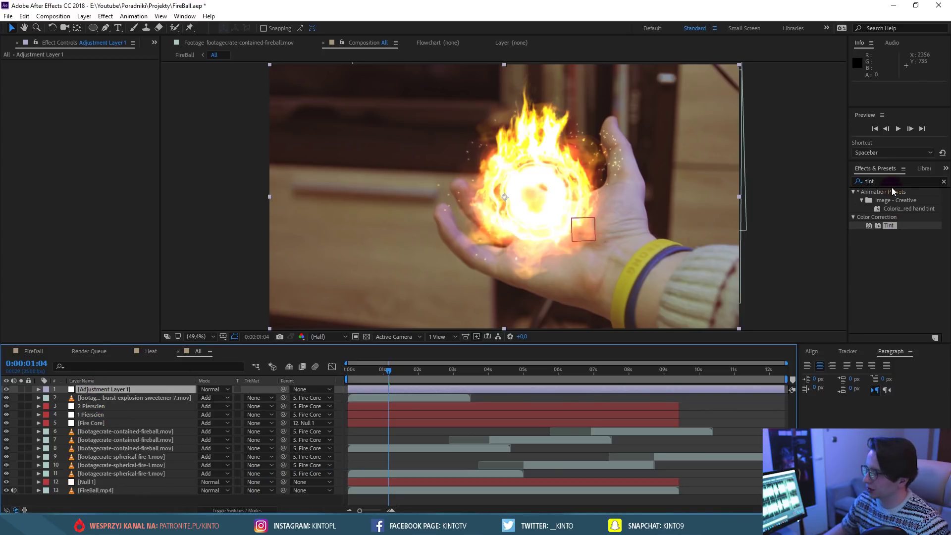
drag(892, 224, 144, 389)
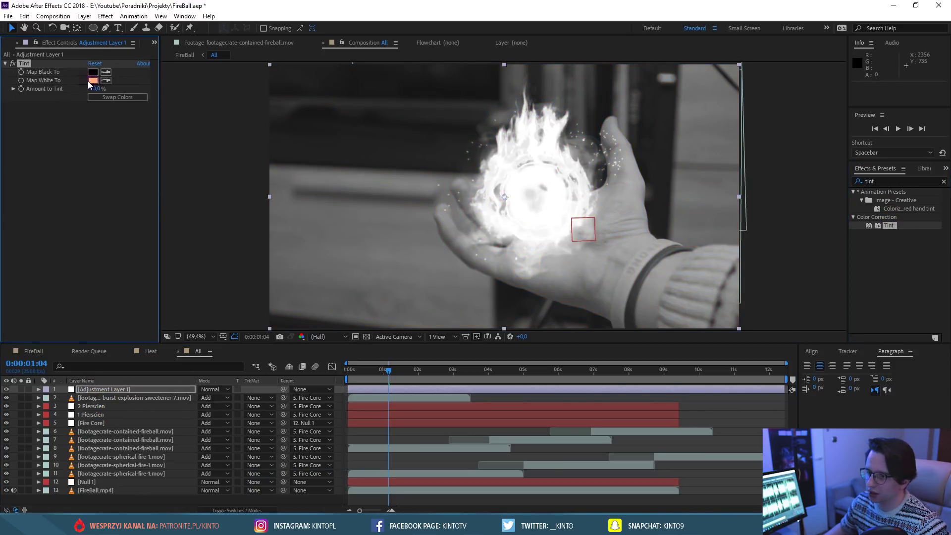
drag(98, 92, 50, 92)
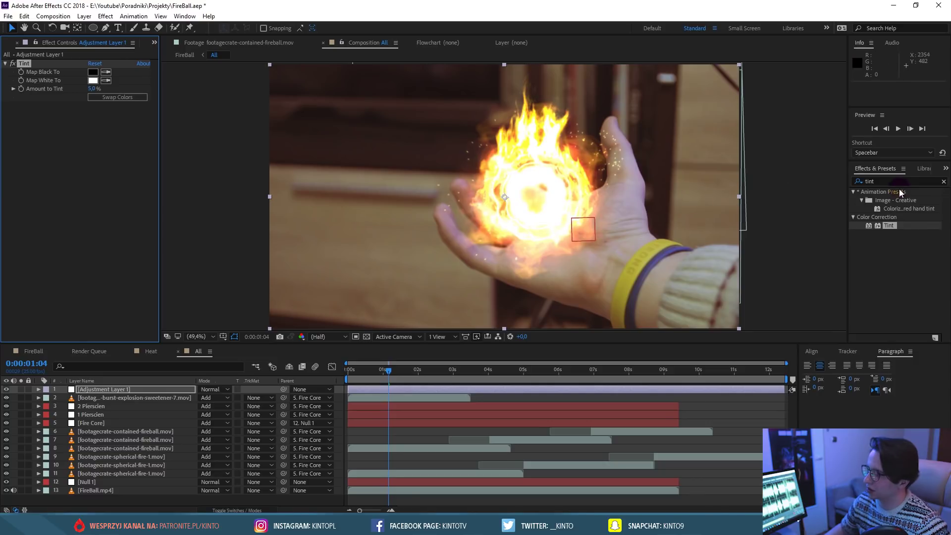
Apply Curves ('curv') to the adjustment layer and pull the top of the red curve down.
click(887, 181)
text(curv)
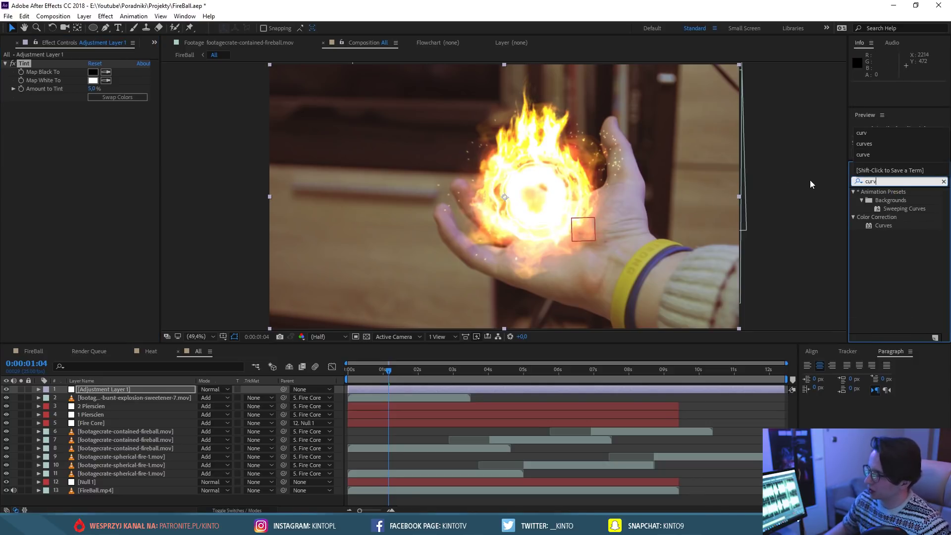
drag(884, 226, 176, 159)
click(113, 115)
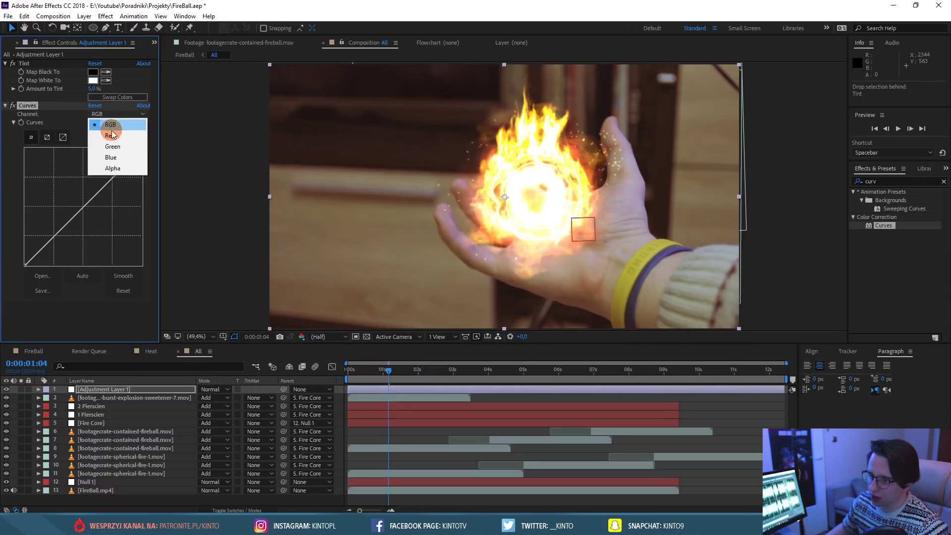
click(116, 137)
drag(142, 149, 144, 158)
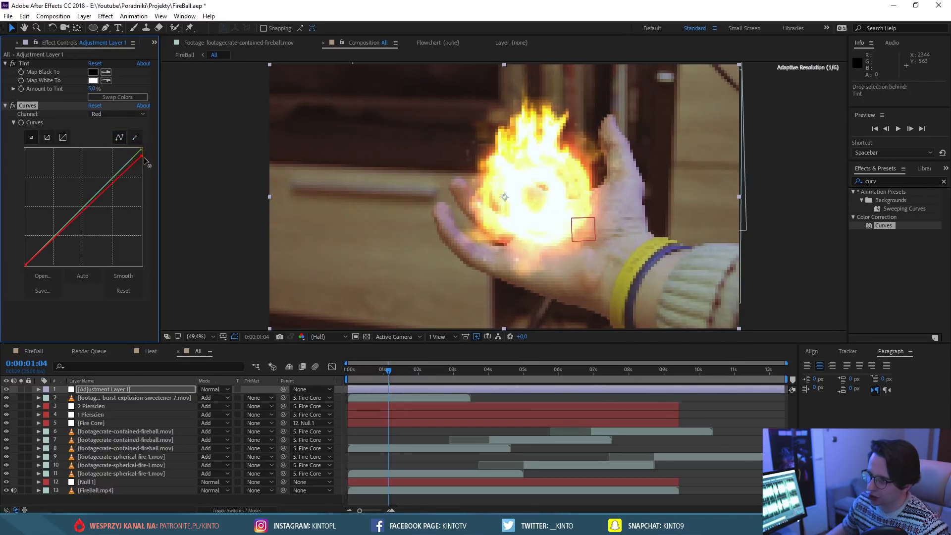
click(92, 198)
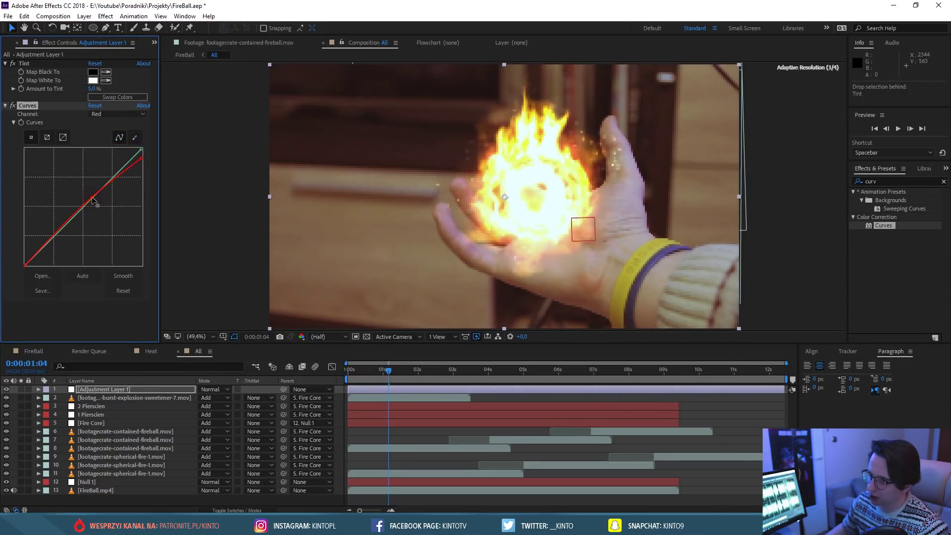
drag(145, 163, 148, 170)
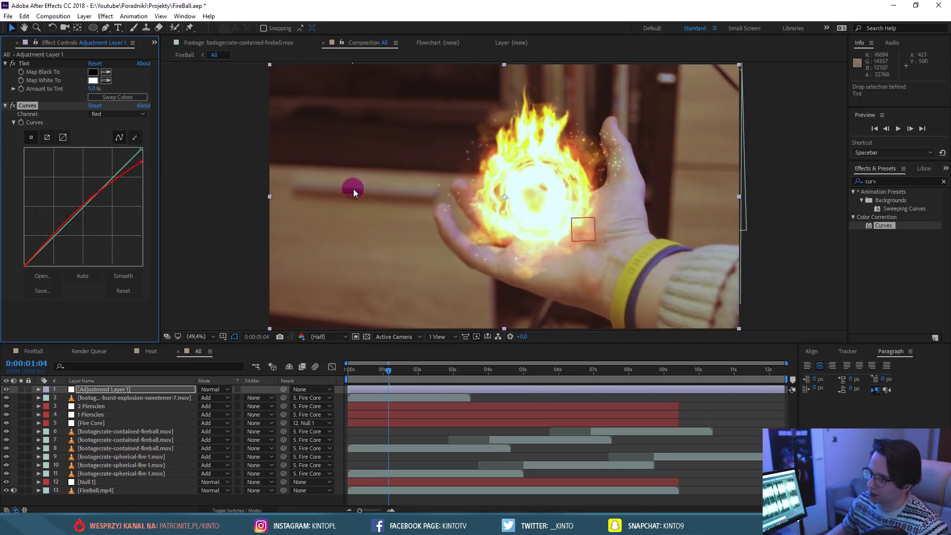
Compare with Curves toggled, ease the red top back up slightly, and lower the green curve's top.
click(13, 106)
click(13, 105)
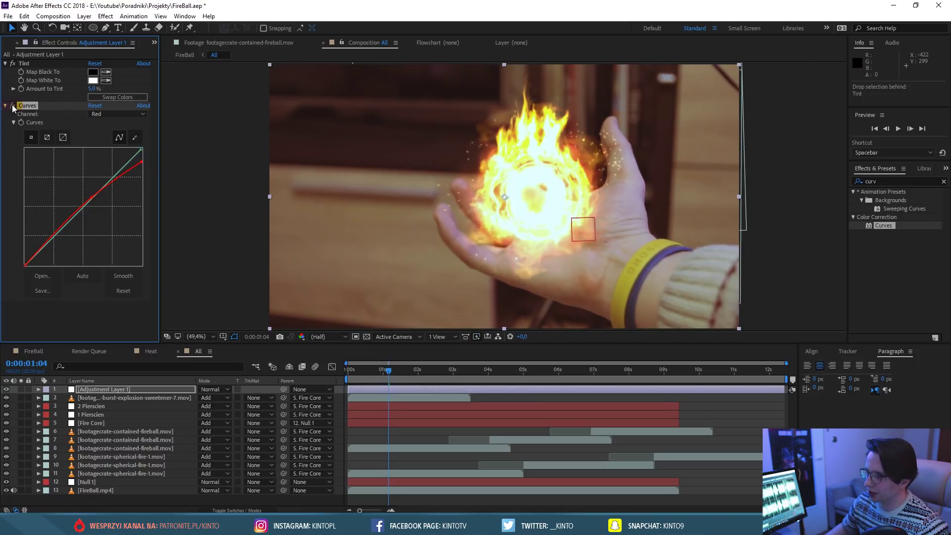
drag(141, 161, 142, 154)
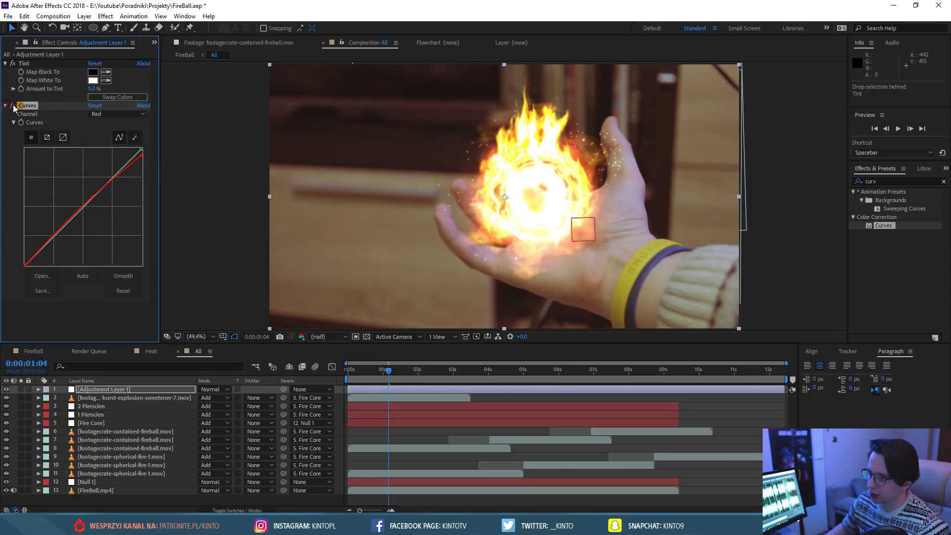
click(108, 114)
click(108, 143)
drag(141, 148, 143, 152)
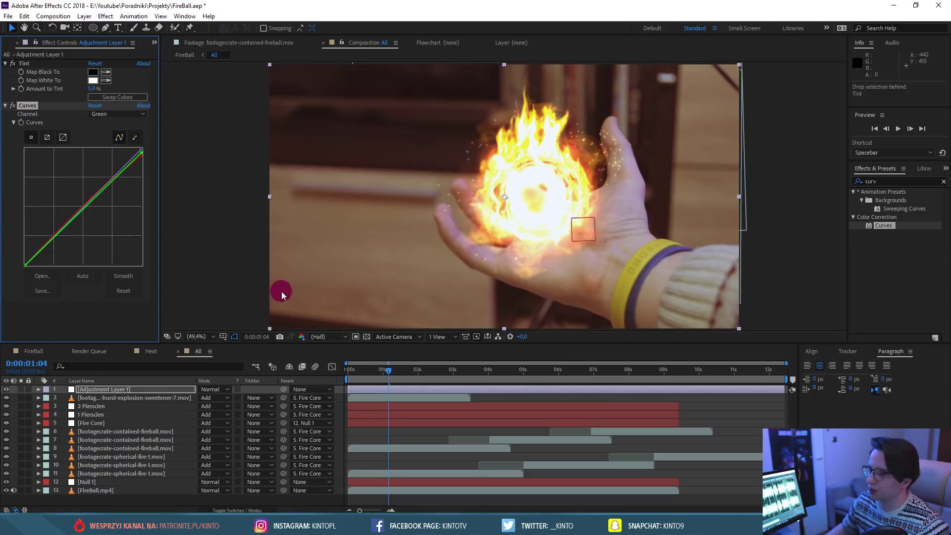
click(379, 367)
key(Home)
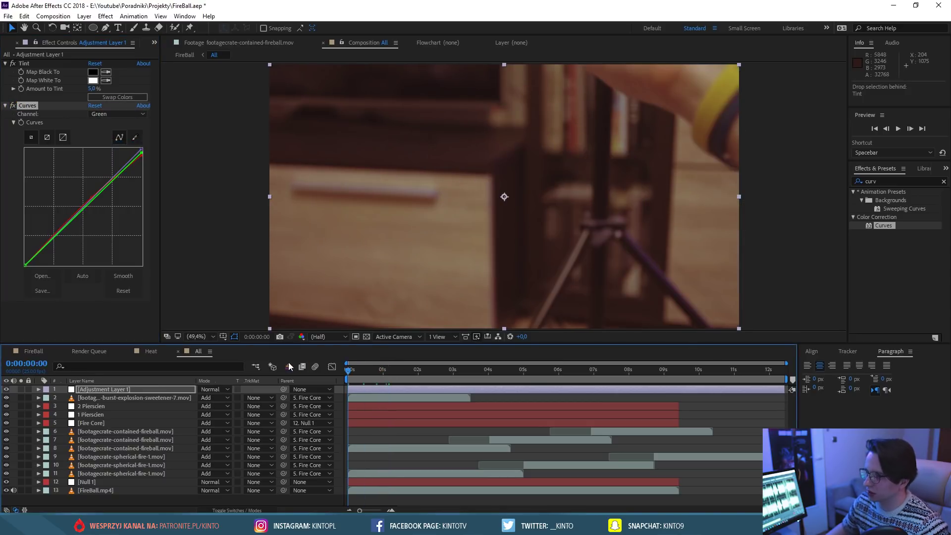
key(space)
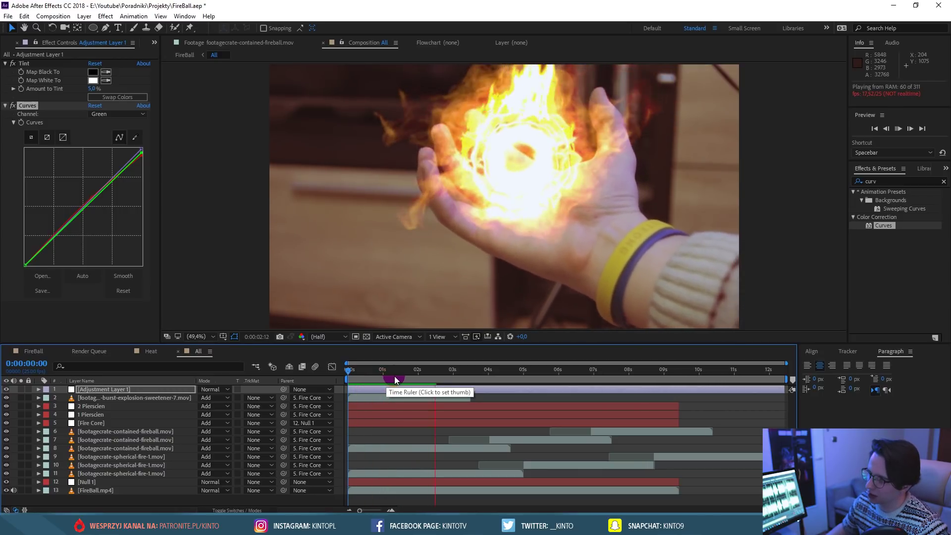
mouse_move(430, 374)
mouse_down()
mouse_move(443, 371)
mouse_move(391, 375)
mouse_up()
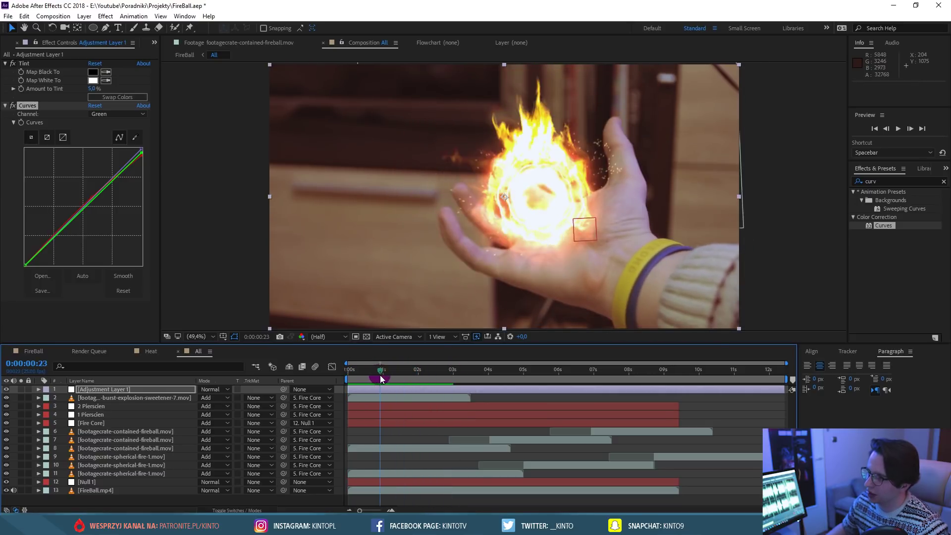
click(33, 351)
drag(367, 370, 522, 368)
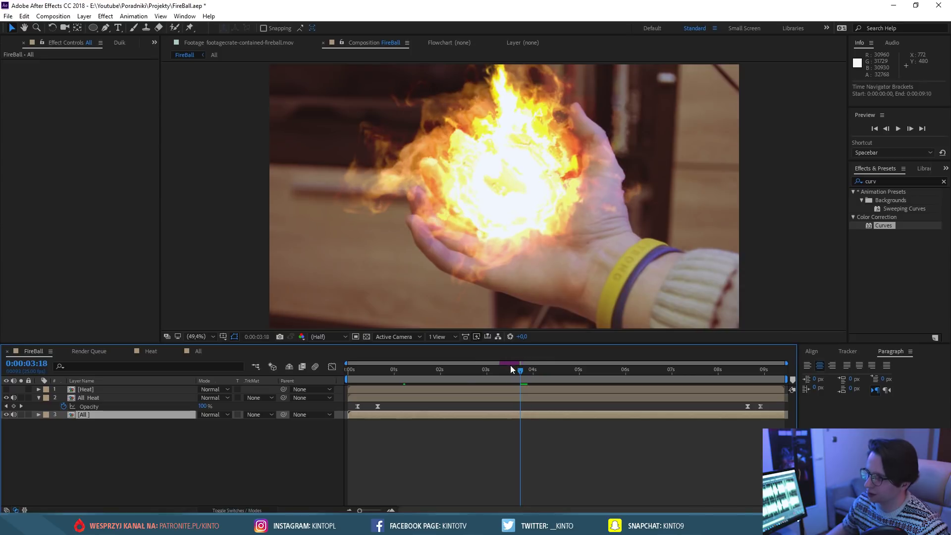
mouse_move(462, 372)
mouse_down()
mouse_move(370, 377)
mouse_move(453, 376)
mouse_move(400, 376)
mouse_up()
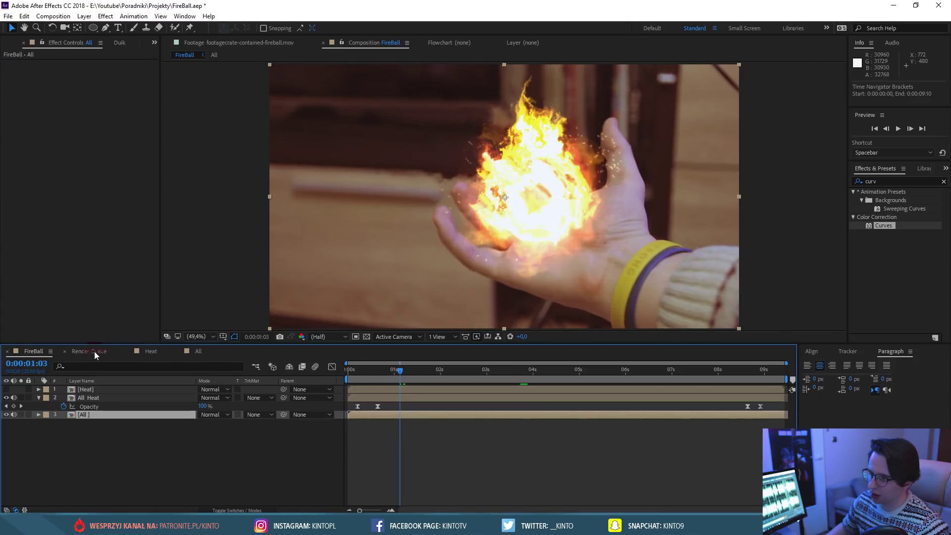
double_click(121, 390)
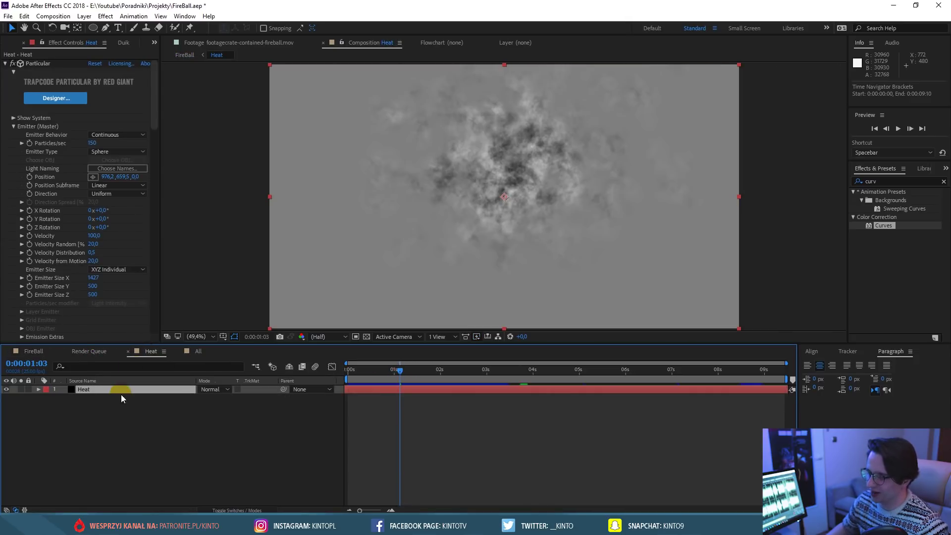
click(198, 350)
drag(400, 377, 414, 378)
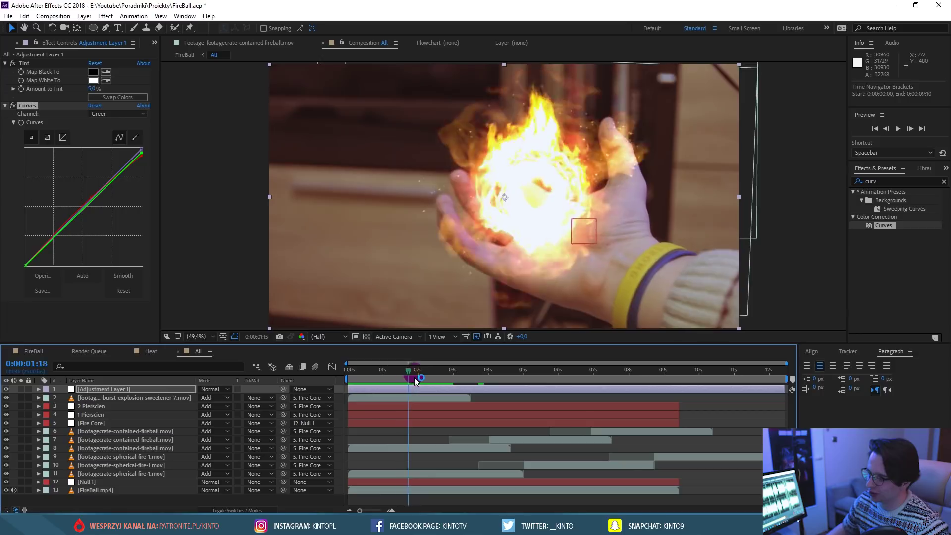
click(91, 491)
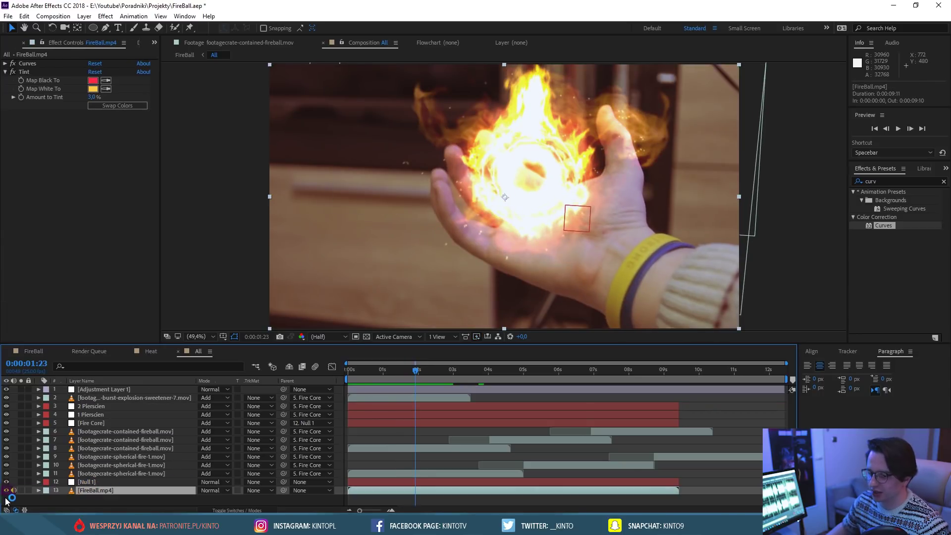
click(97, 473)
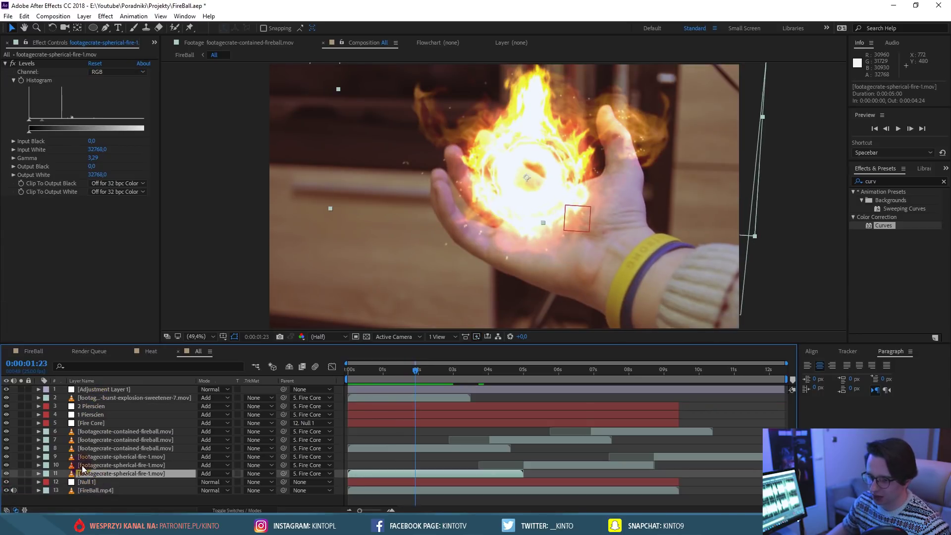
key(ctrl+Down)
Pre-compose fire layers 2–12 into a single FireBall precomp.
shift+click(103, 399)
right_click(103, 399)
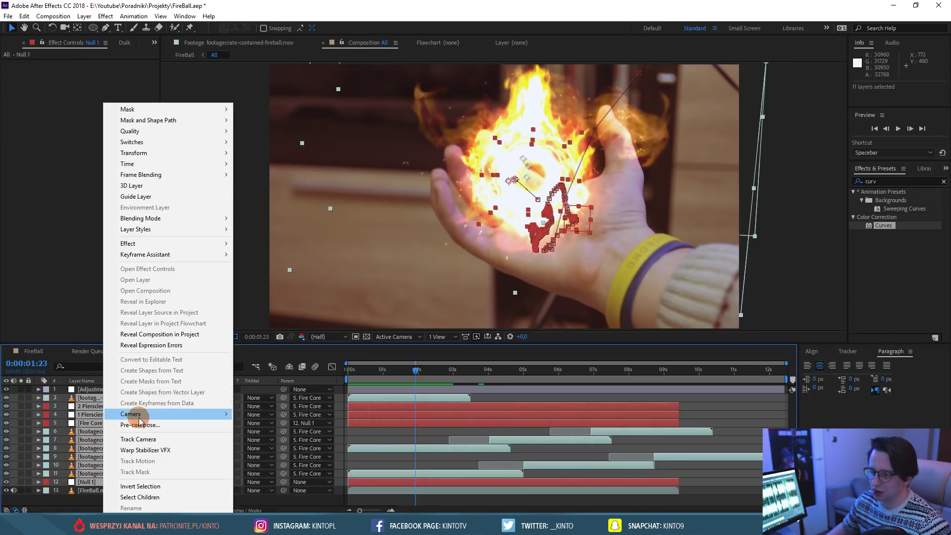
click(129, 424)
text(FireBall)
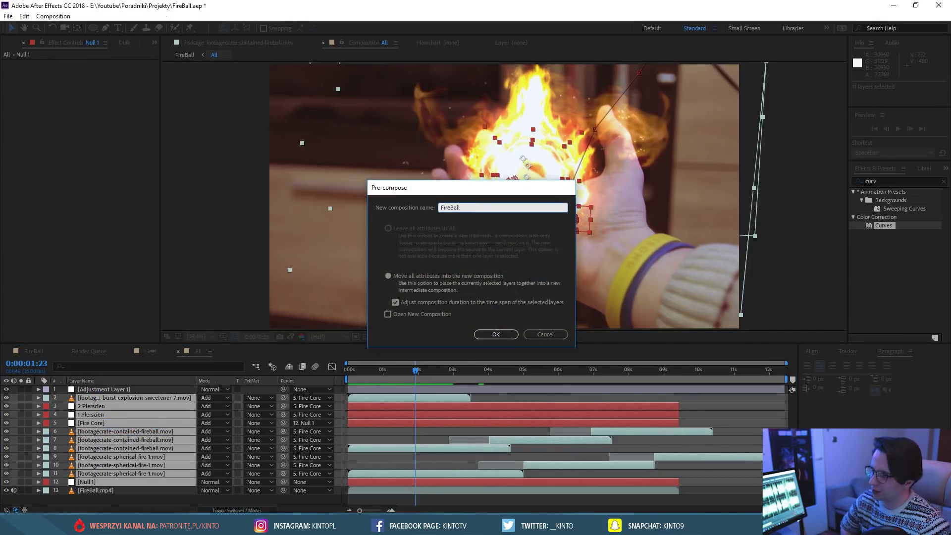
key(Return)
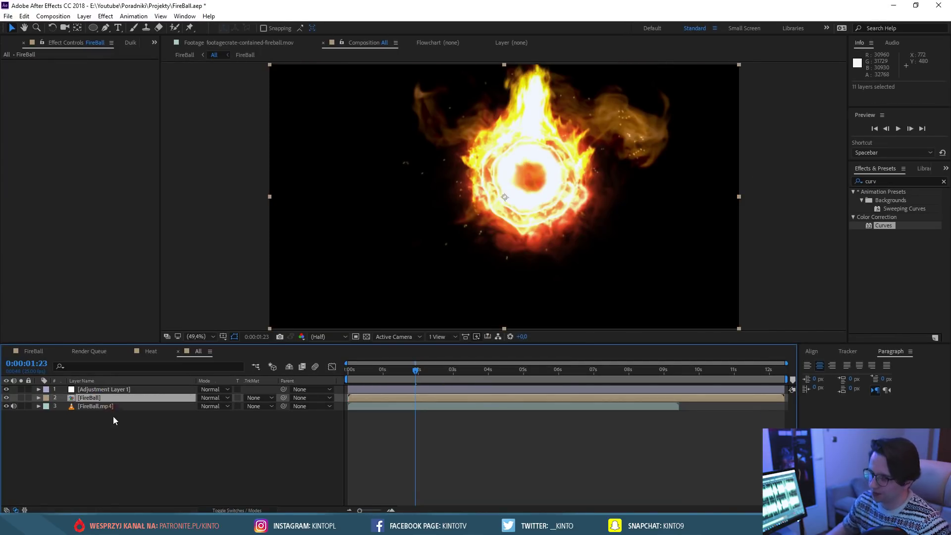
Set the FireBall layer's blending mode to Add and preview the composite.
click(220, 398)
click(265, 186)
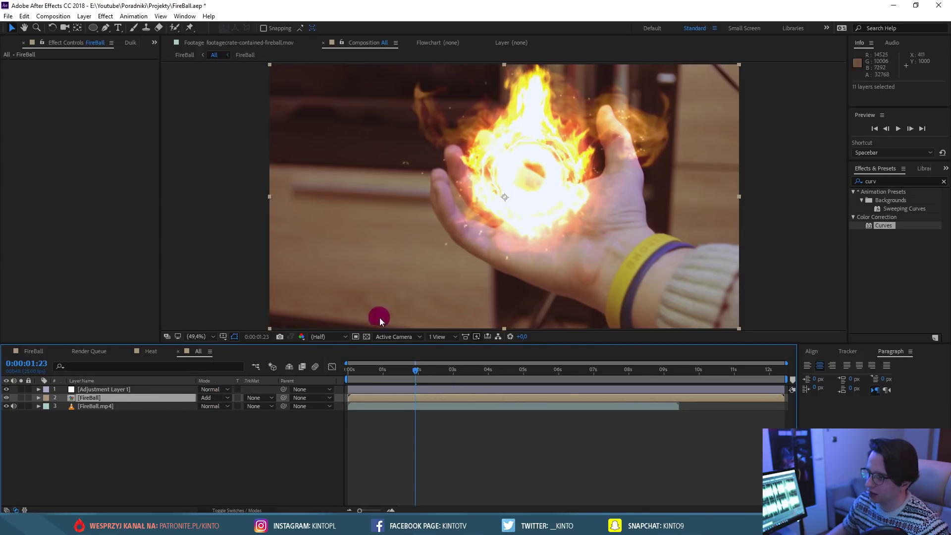
drag(417, 397, 752, 371)
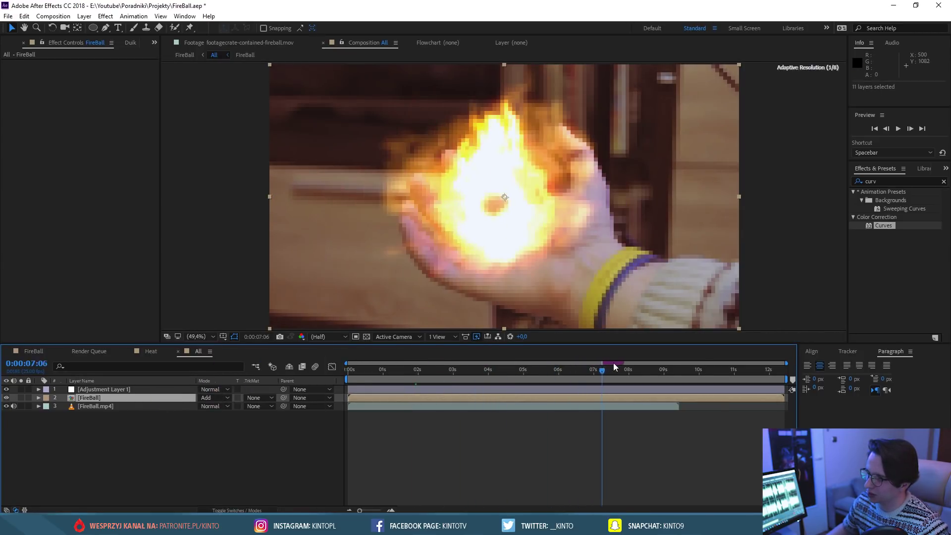
drag(692, 367, 341, 369)
key(space)
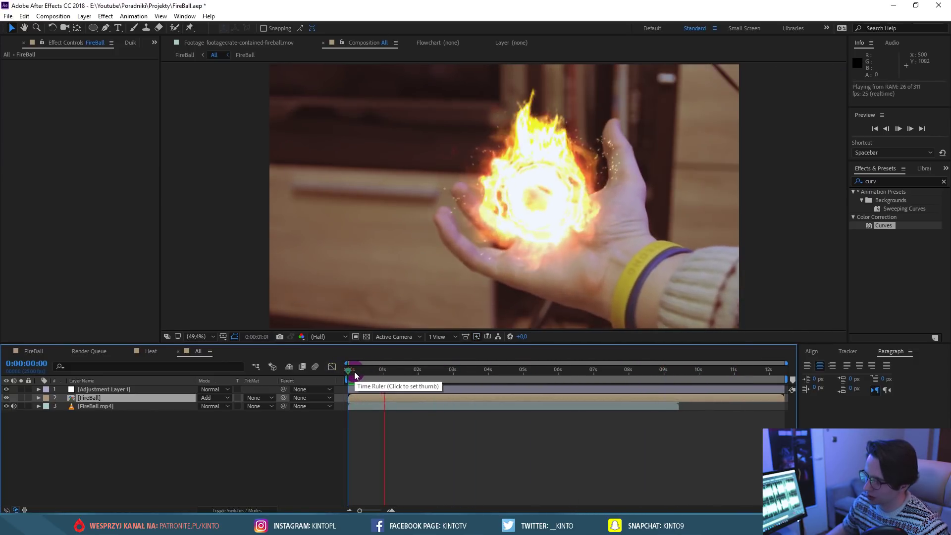
key(space)
Duplicate the FireBall layer and scale the lower copy to 176%, nudging it slightly upward.
key(ctrl+d)
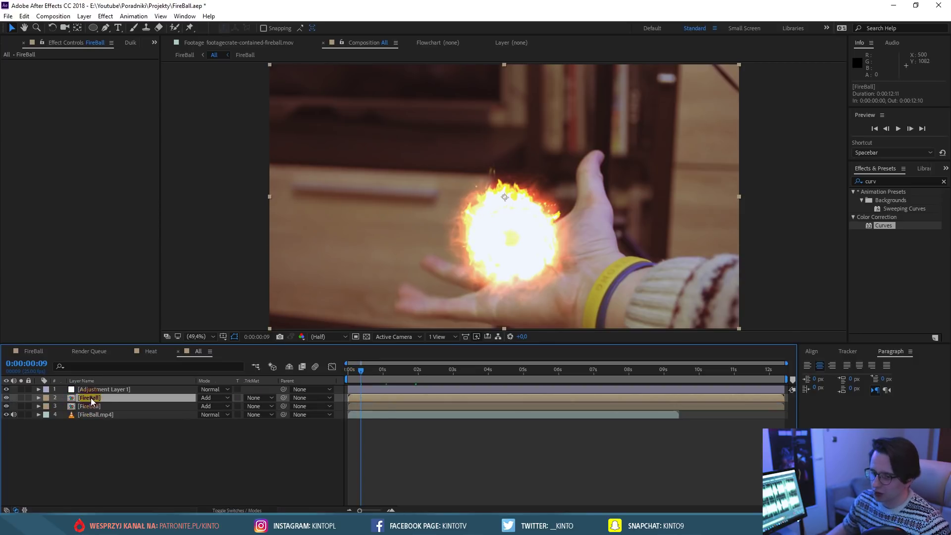
click(88, 404)
key(s)
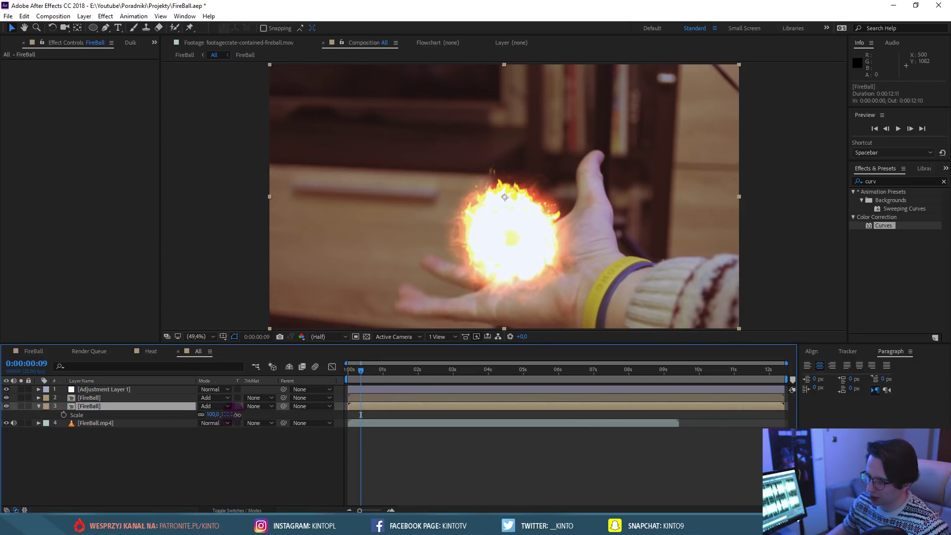
drag(238, 415, 276, 415)
drag(547, 290, 548, 278)
Draw a Pen mask around the palm on the copy and feather it to 93 pixels.
key(g)
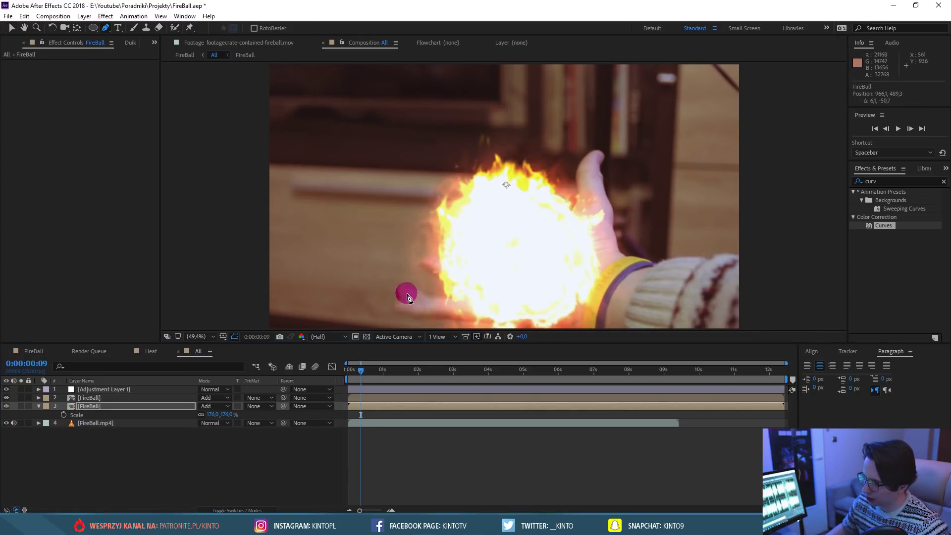
click(425, 248)
click(450, 281)
click(488, 286)
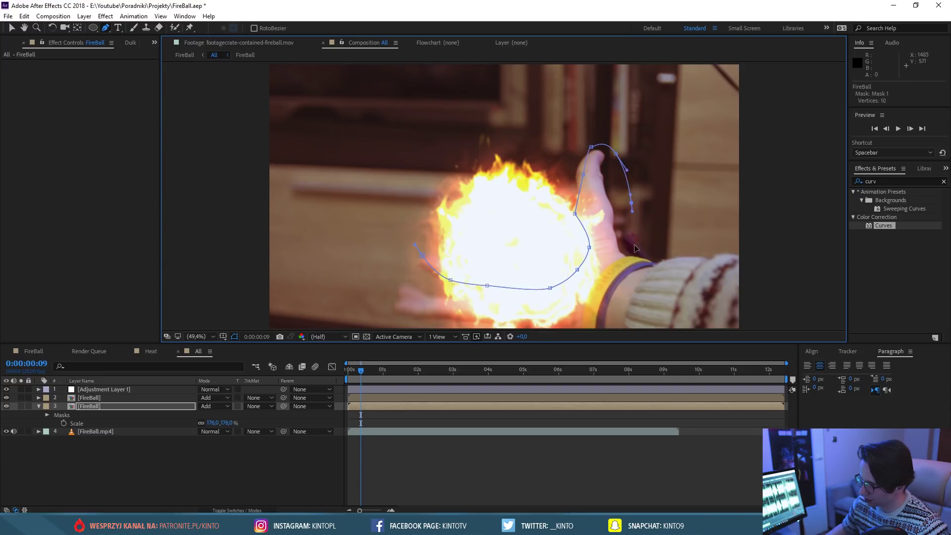
key(comma)
key(comma)
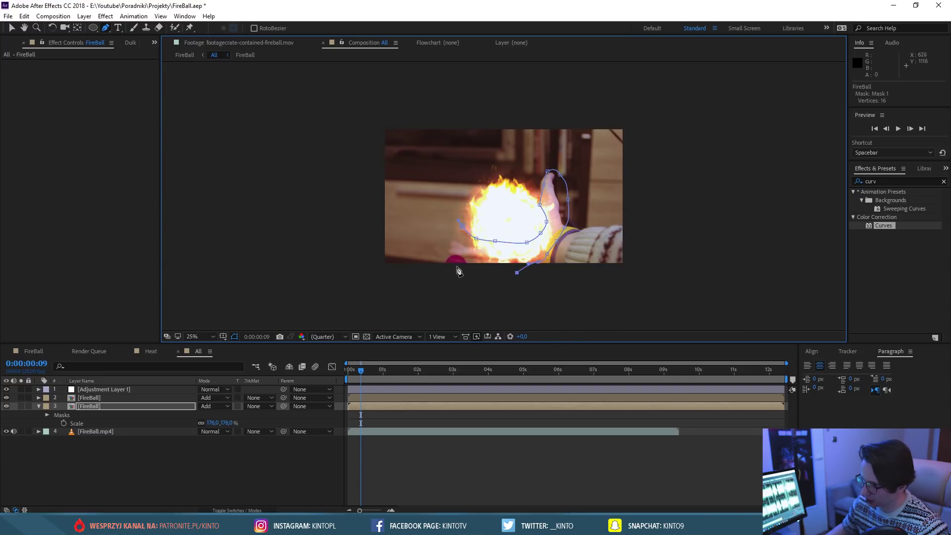
scroll(514, 259, up, 1)
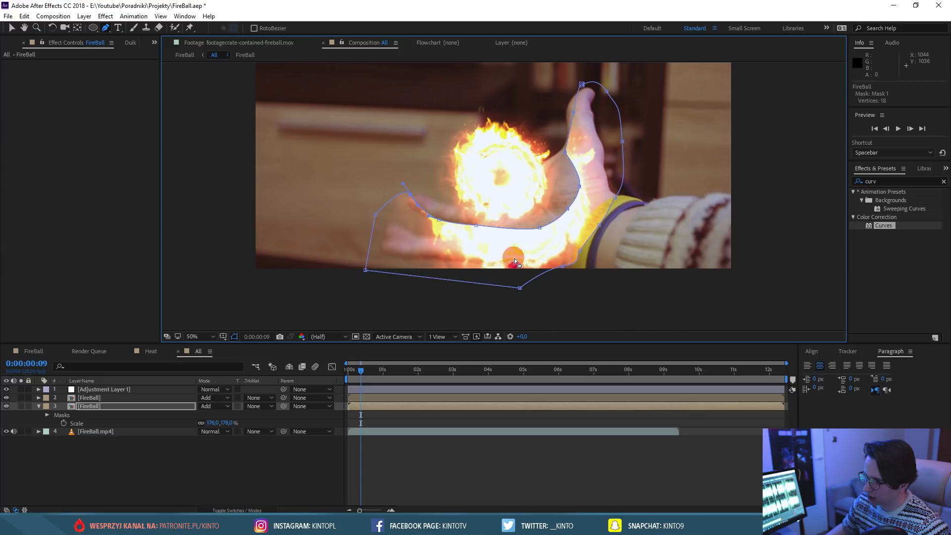
key(f)
click(6, 397)
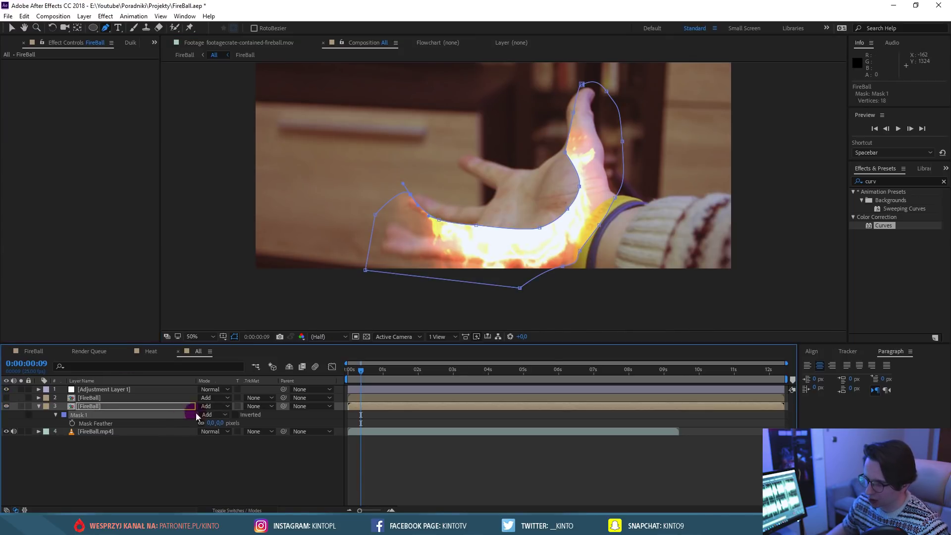
drag(226, 423, 271, 427)
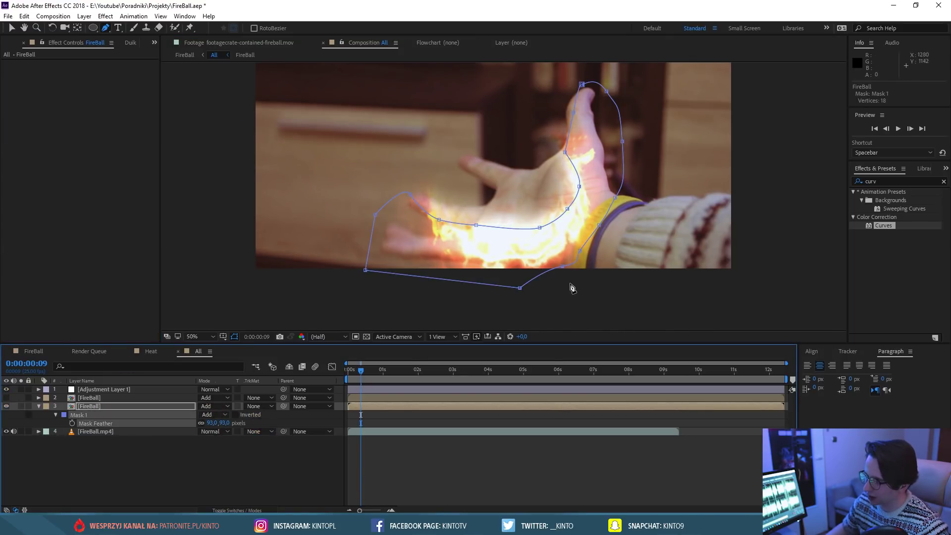
Add Gaussian Blur at 101 to the glow copy and lower its opacity to 64%.
text(ga)
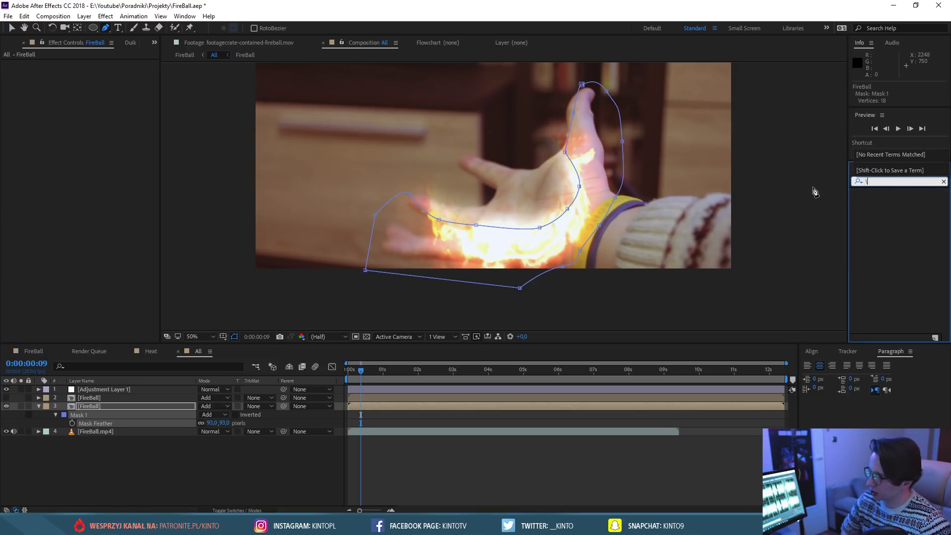
text(us)
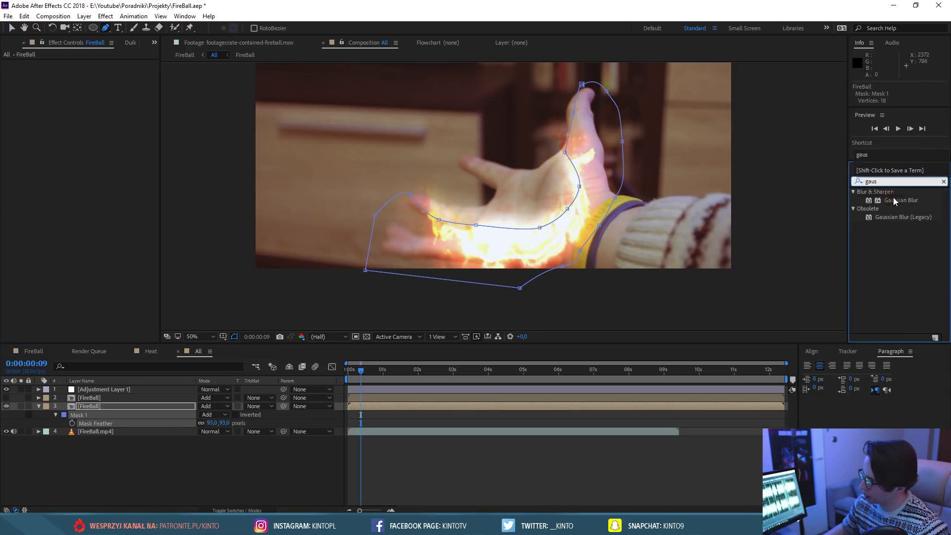
drag(895, 200, 99, 406)
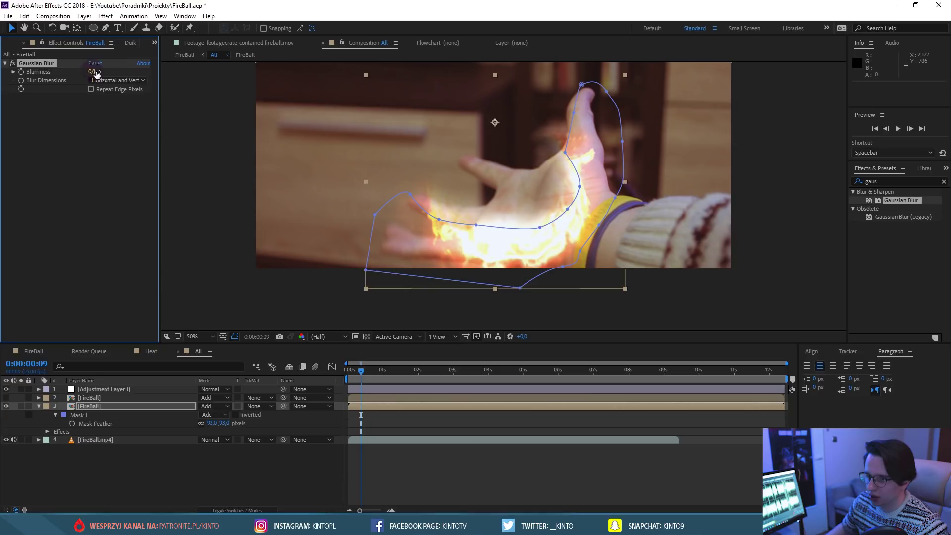
drag(151, 72, 656, 132)
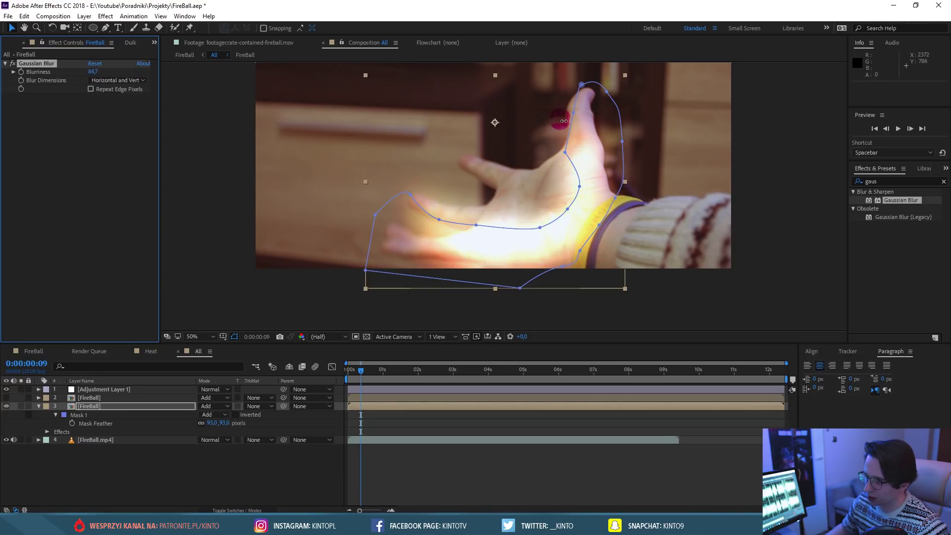
click(111, 407)
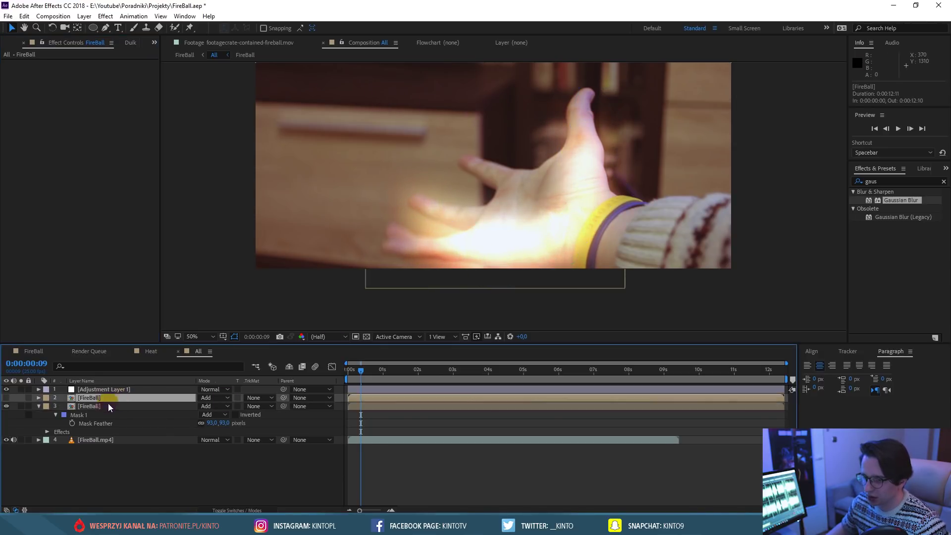
key(t)
drag(206, 417, 188, 418)
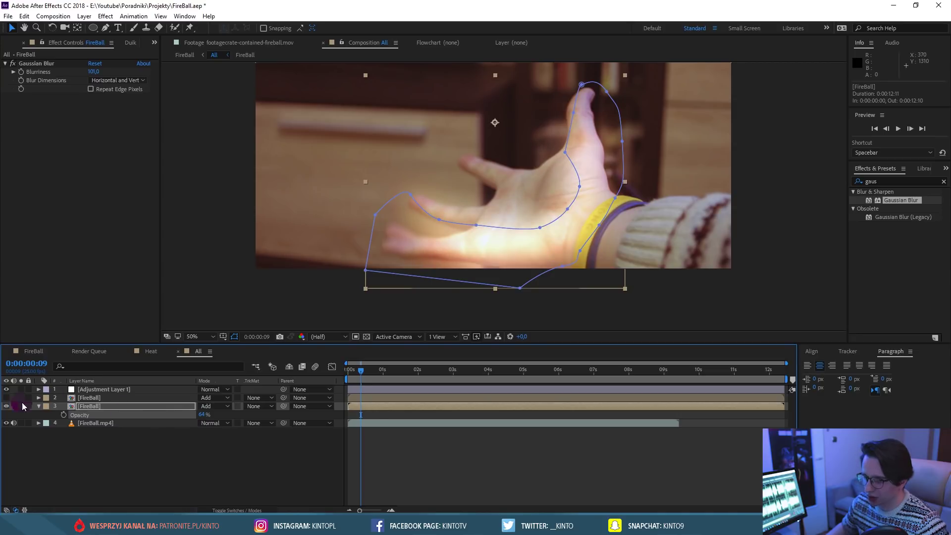
click(133, 447)
Play the glow at full-frame view, then select the lower FireBall layer at frame 11 and zoom out.
click(203, 336)
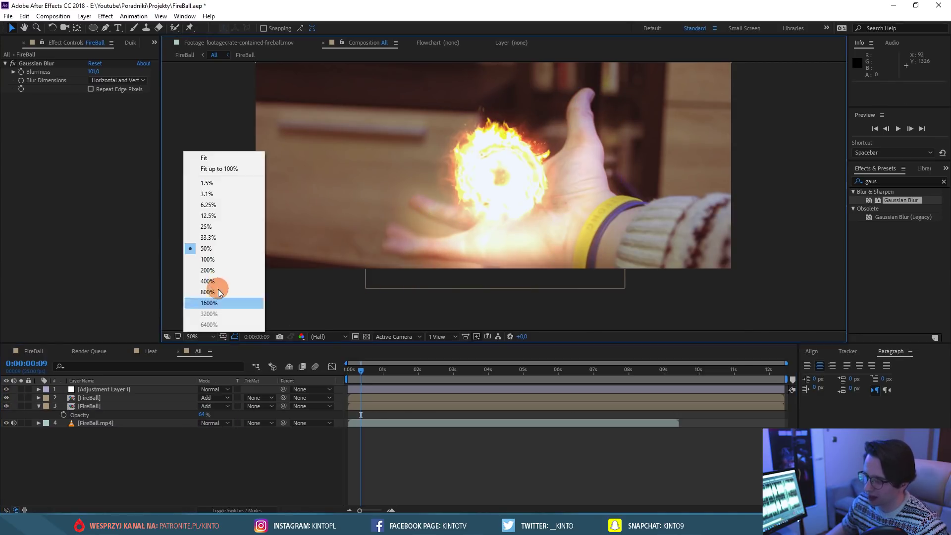
click(213, 165)
key(space)
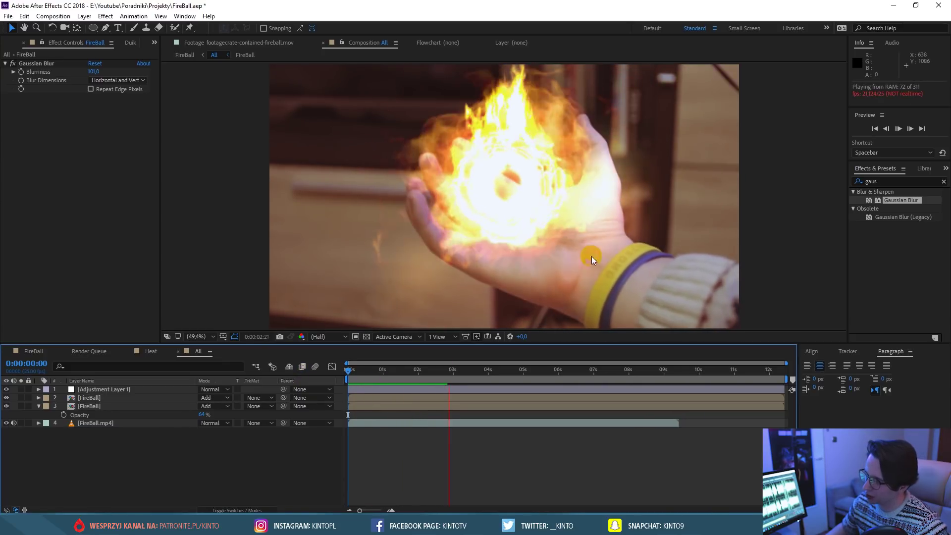
mouse_move(426, 375)
mouse_down()
mouse_move(437, 376)
mouse_move(391, 379)
mouse_up()
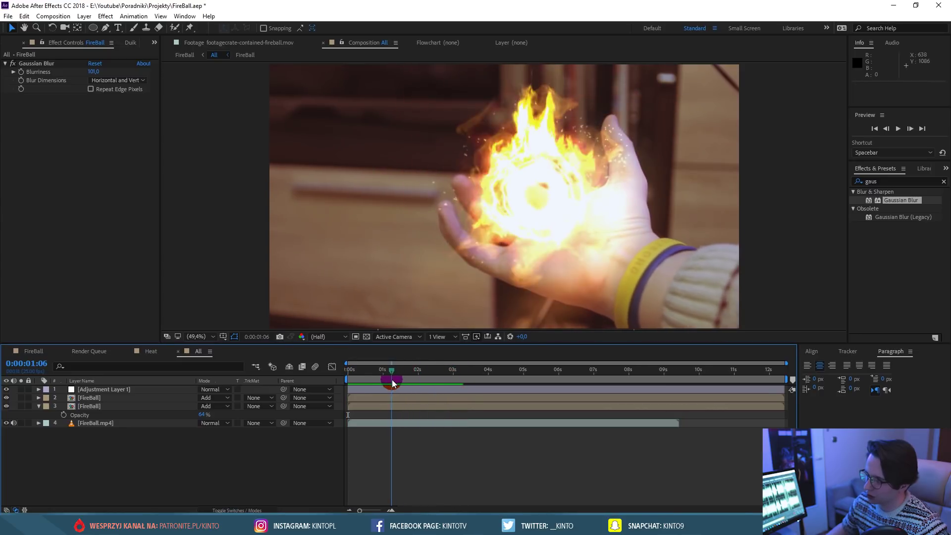
click(82, 408)
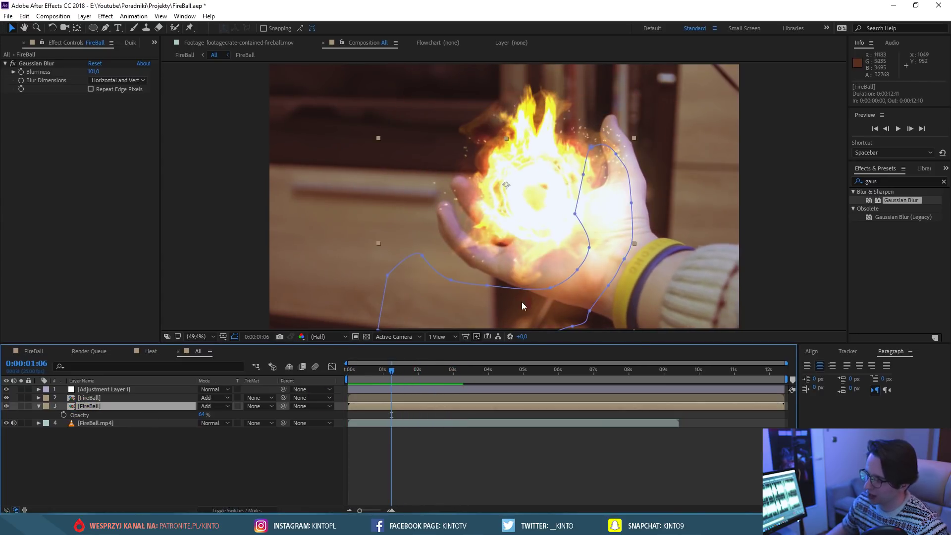
mouse_move(393, 376)
mouse_down()
mouse_move(385, 382)
mouse_move(450, 377)
mouse_move(365, 386)
mouse_up()
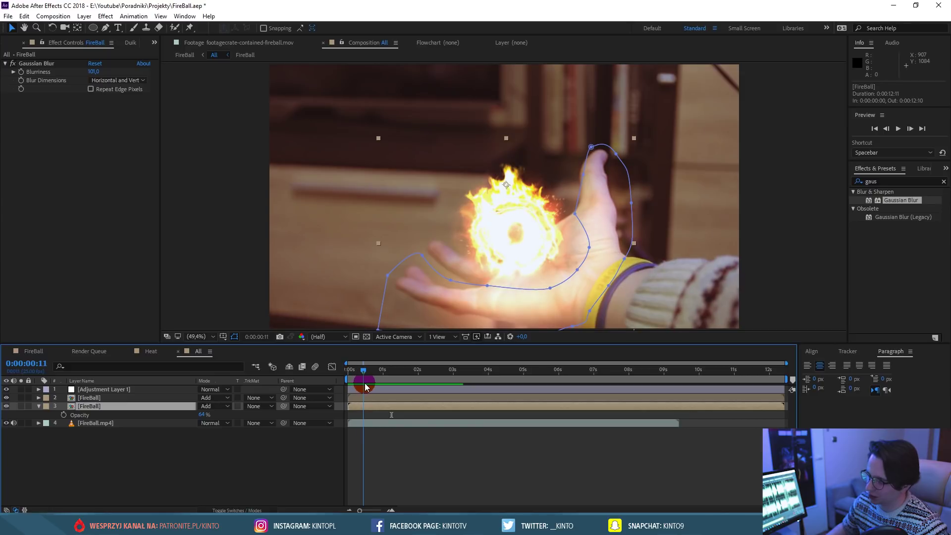
click(370, 379)
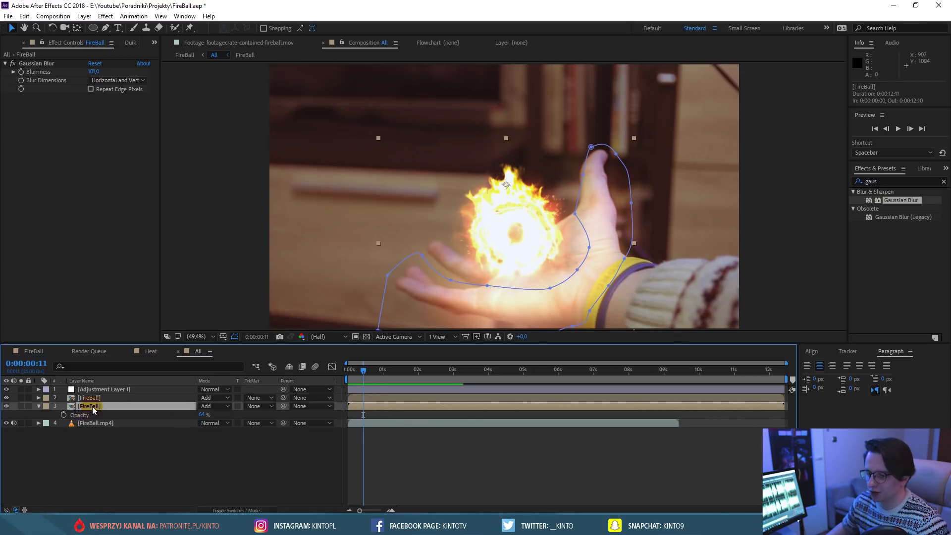
key(comma)
key(comma)
key(comma)
key(comma)
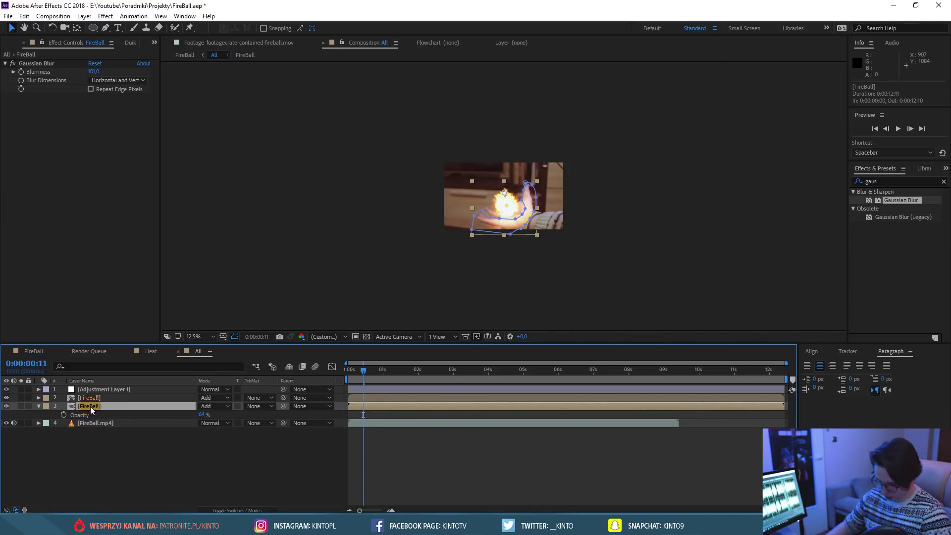
Keyframe the Mask Path at frame 11 and move the mask to follow the hand at 0:00:01:07.
key(m)
scroll(491, 213, up, 1)
scroll(491, 213, up, 1)
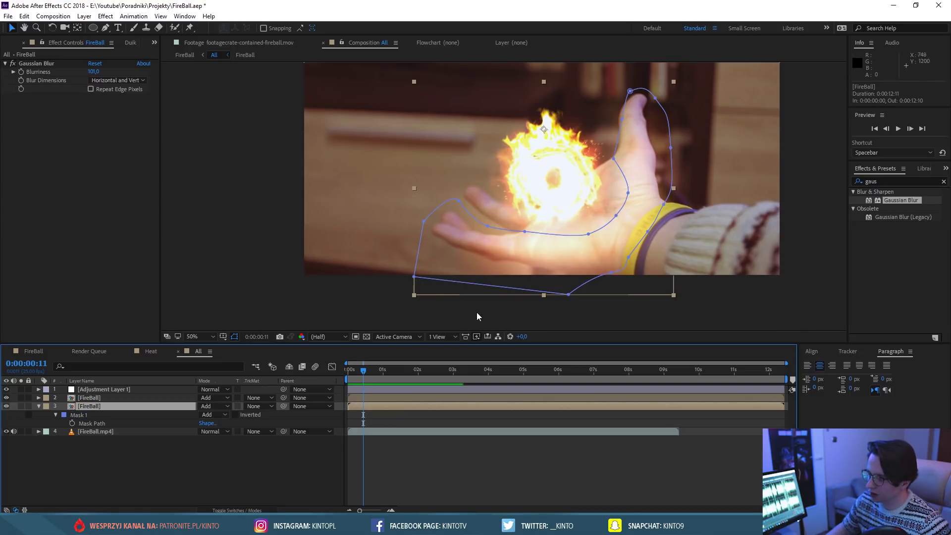
click(72, 424)
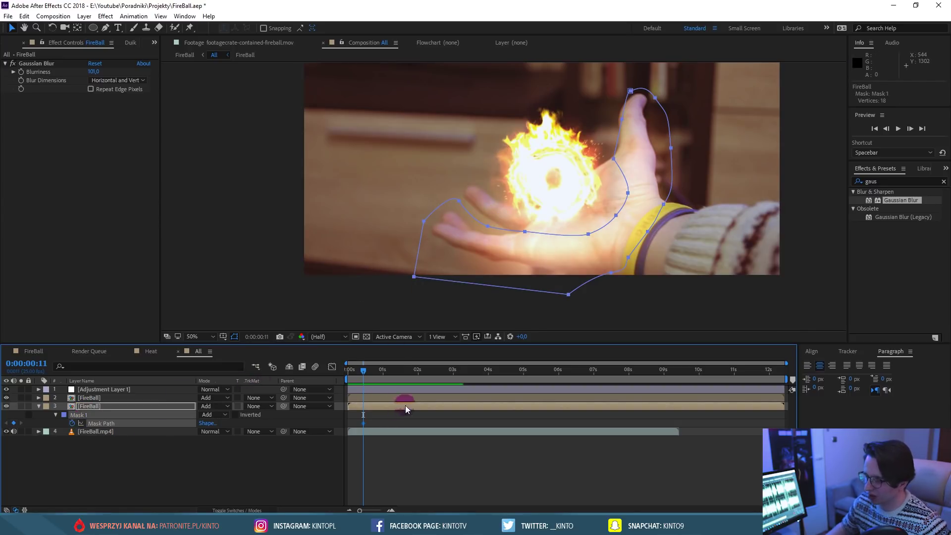
click(393, 371)
click(487, 216)
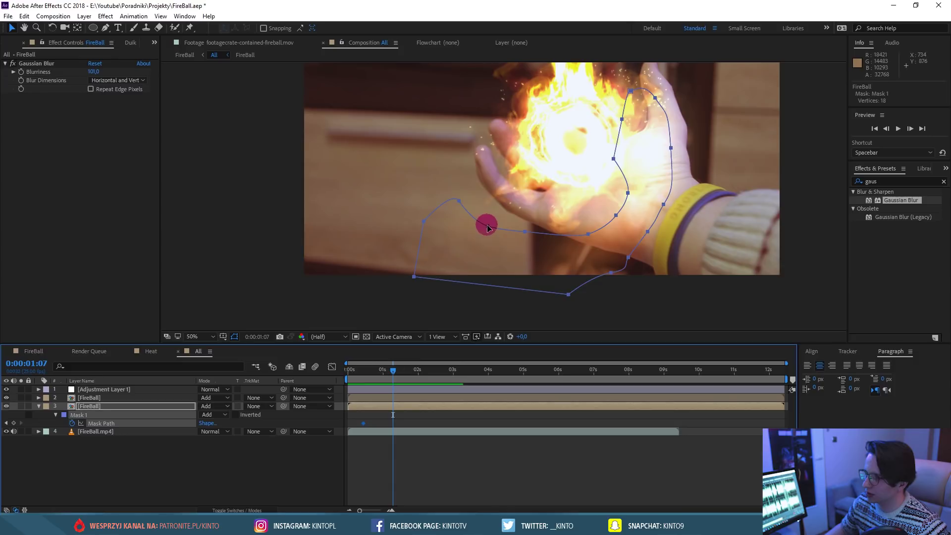
drag(487, 227, 516, 178)
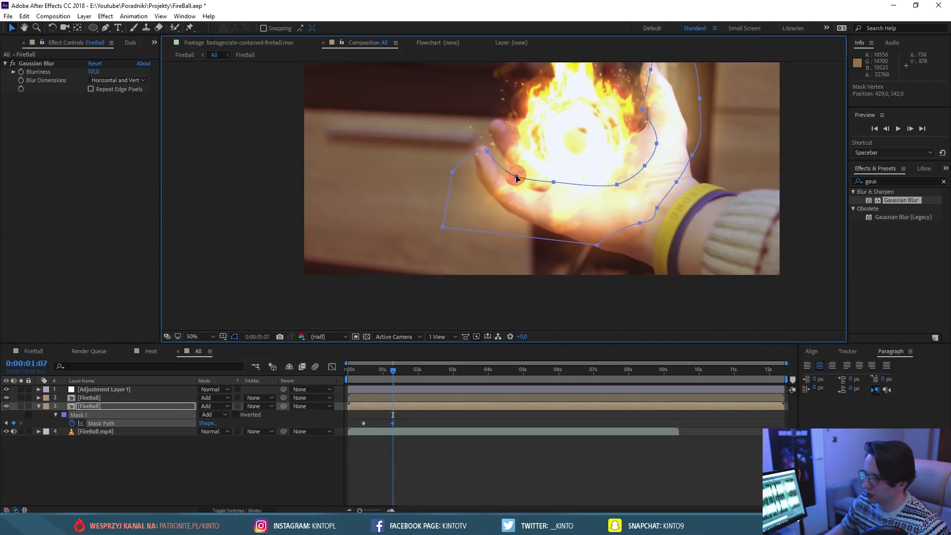
Reposition the mask onto the palm at 0:00:03:02 and 0:00:05:03.
drag(401, 377, 456, 377)
click(623, 229)
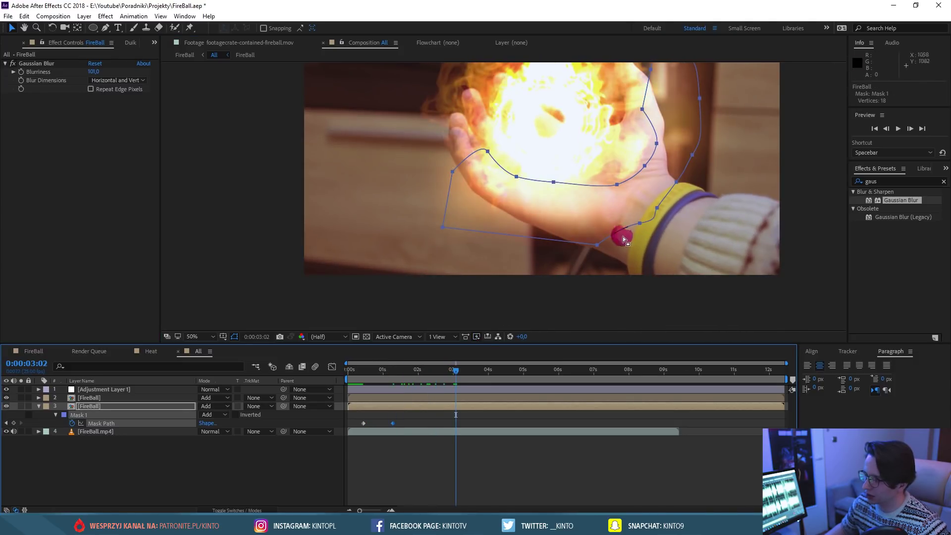
drag(610, 184, 597, 180)
drag(458, 370, 528, 370)
click(592, 180)
drag(592, 180, 597, 203)
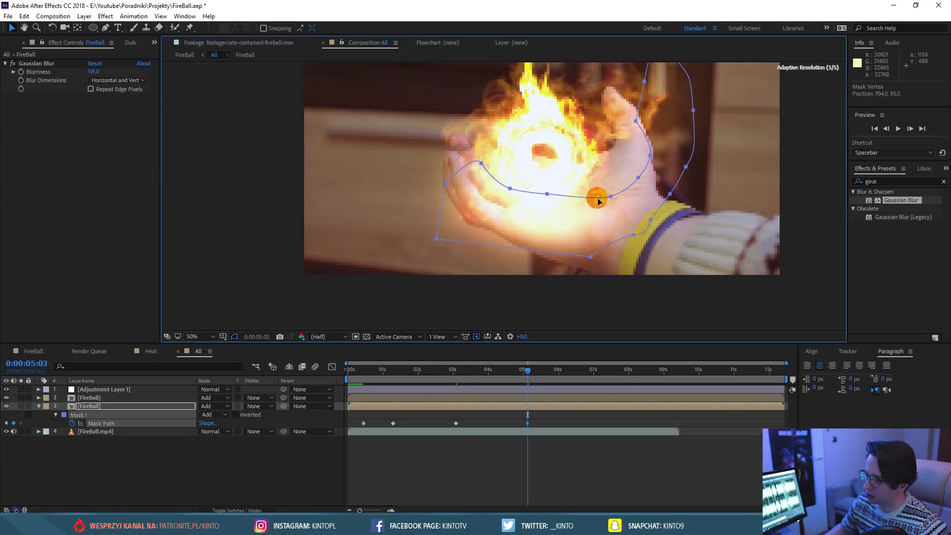
Fit the mask to the hand at about 0:00:06:14, 0:00:07:07 and 0:00:08:22.
drag(533, 372, 582, 376)
drag(593, 210, 589, 220)
drag(577, 362, 610, 378)
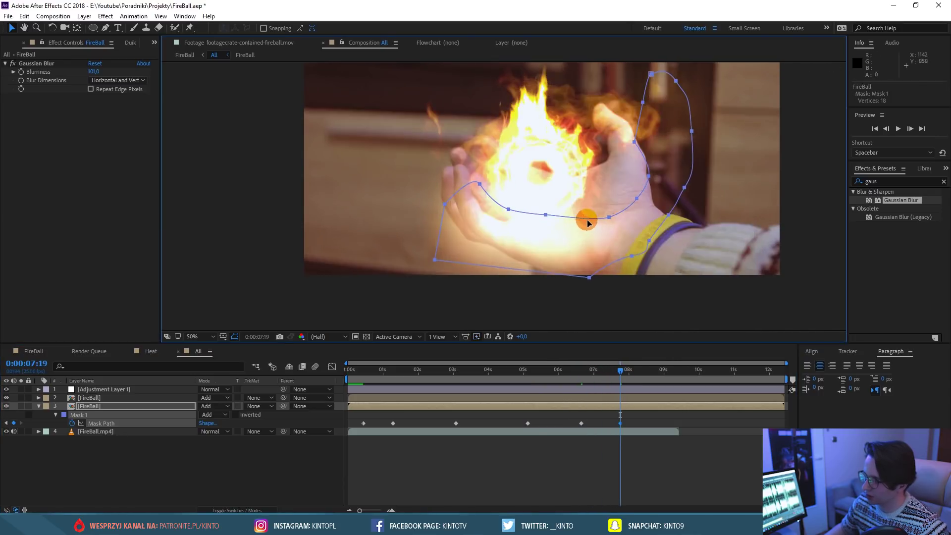
drag(587, 219, 576, 218)
drag(620, 379, 660, 379)
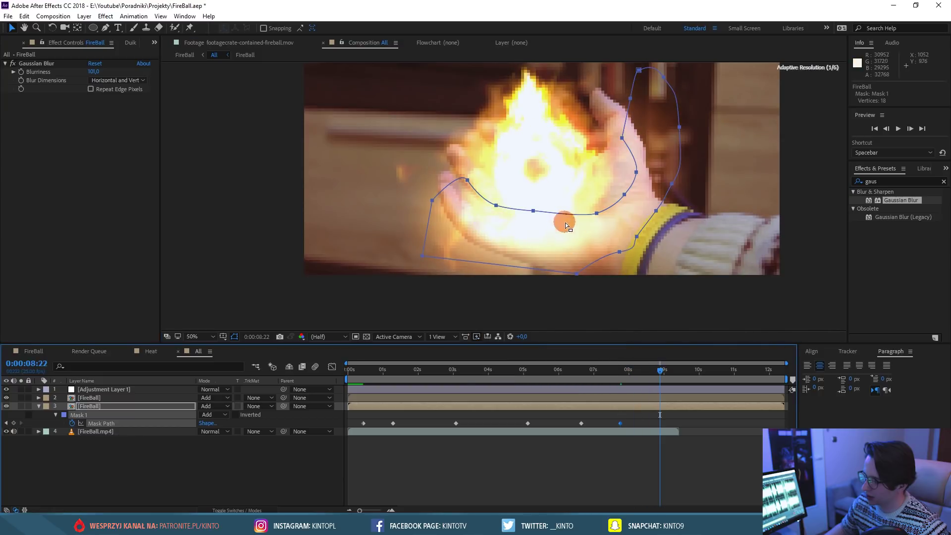
drag(573, 212, 580, 214)
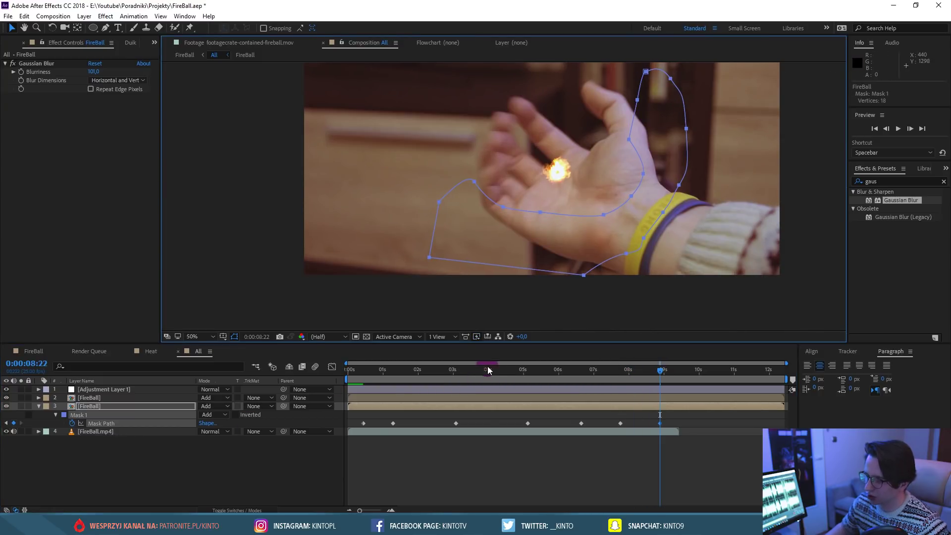
Preview the composite at full-frame view, then return to the FireBall composition.
click(487, 369)
key(t)
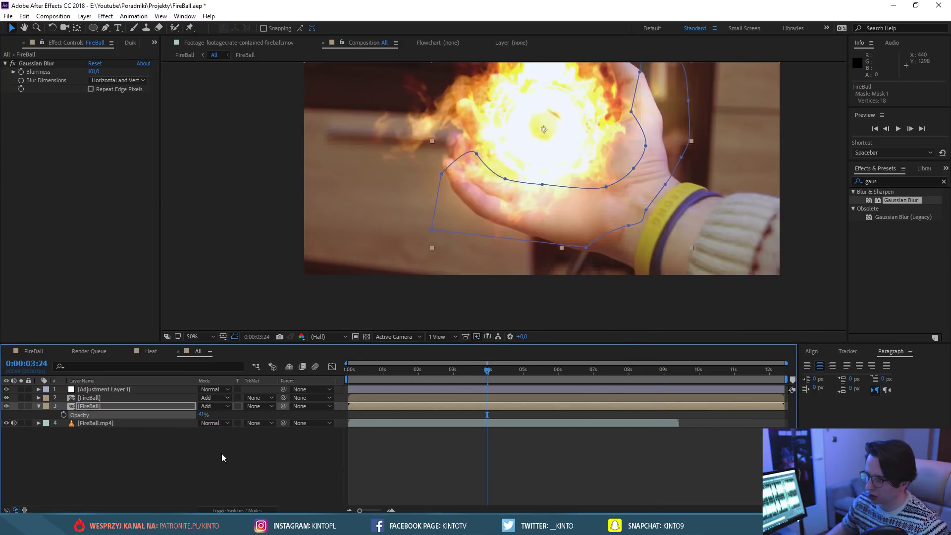
click(221, 453)
key(space)
click(209, 337)
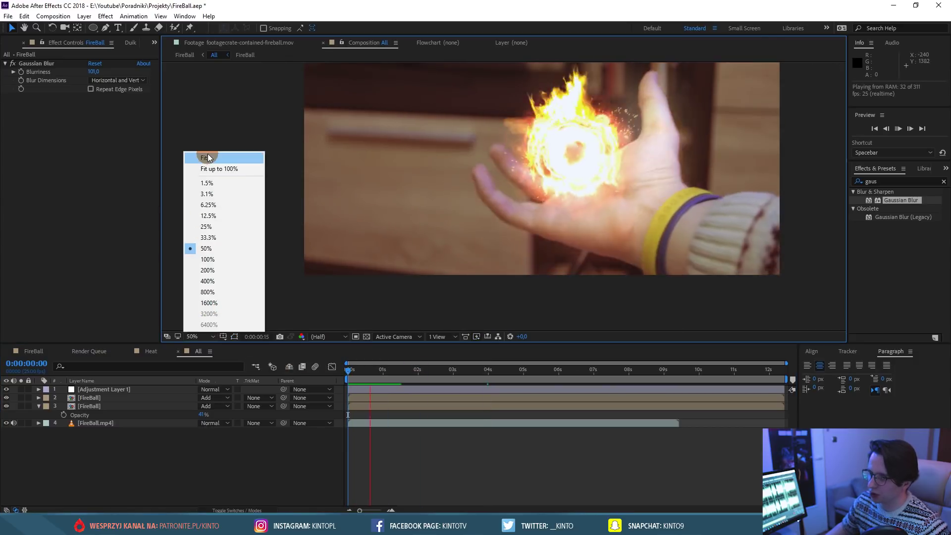
click(207, 154)
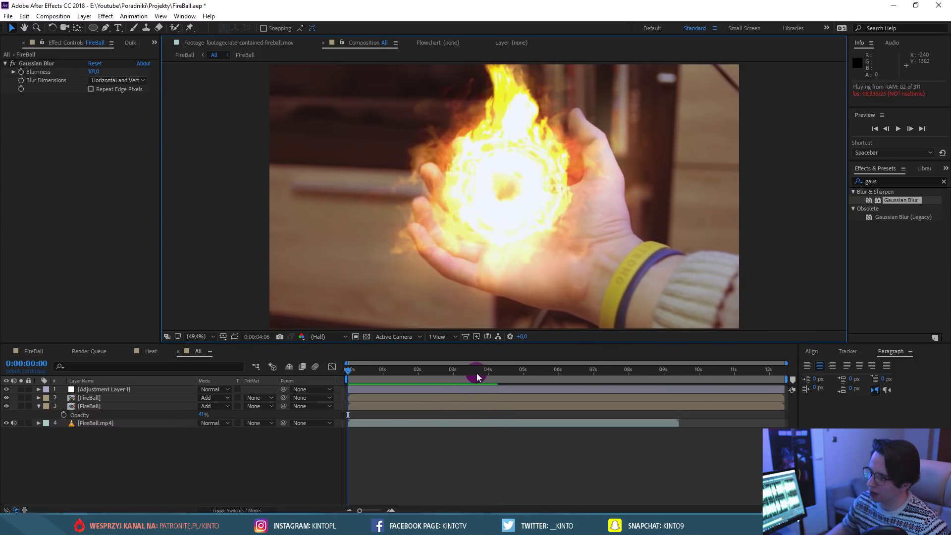
click(33, 352)
drag(385, 371, 544, 362)
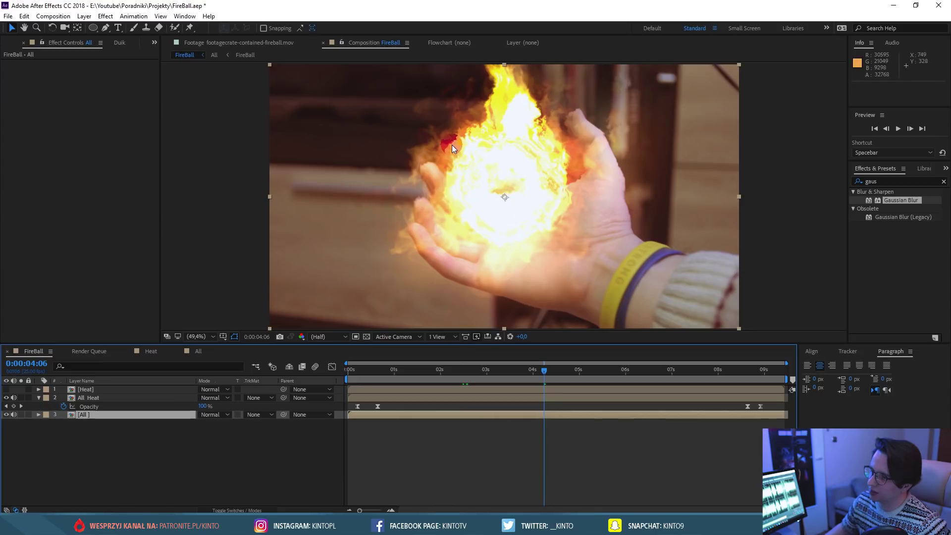
Preview the FireBall composition, stop at 0:00:04:24, and select All Heat to inspect its displacement.
key(space)
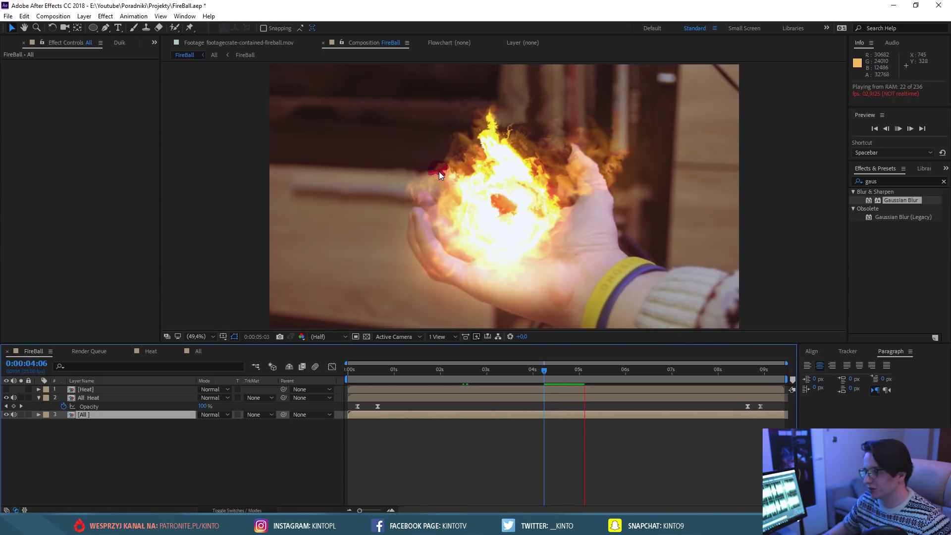
click(555, 372)
drag(555, 373, 575, 373)
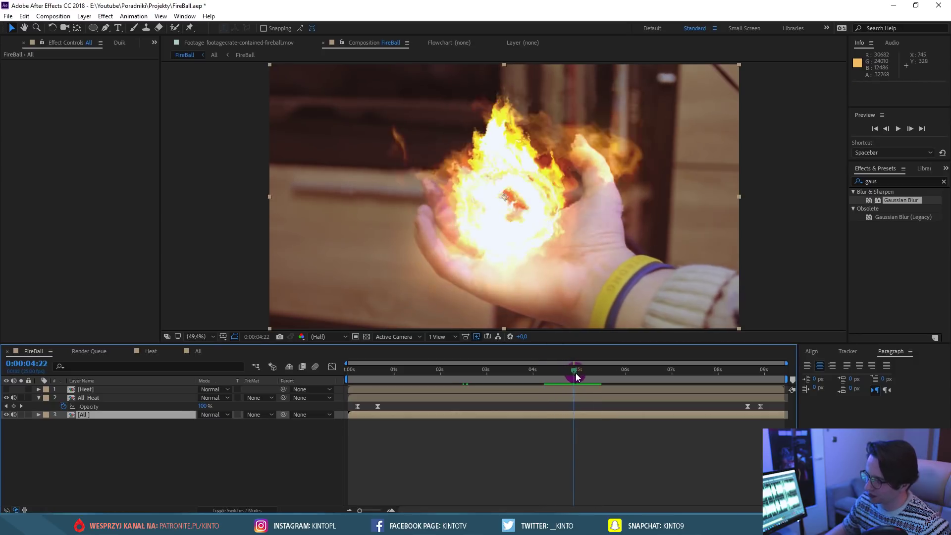
click(81, 397)
click(148, 397)
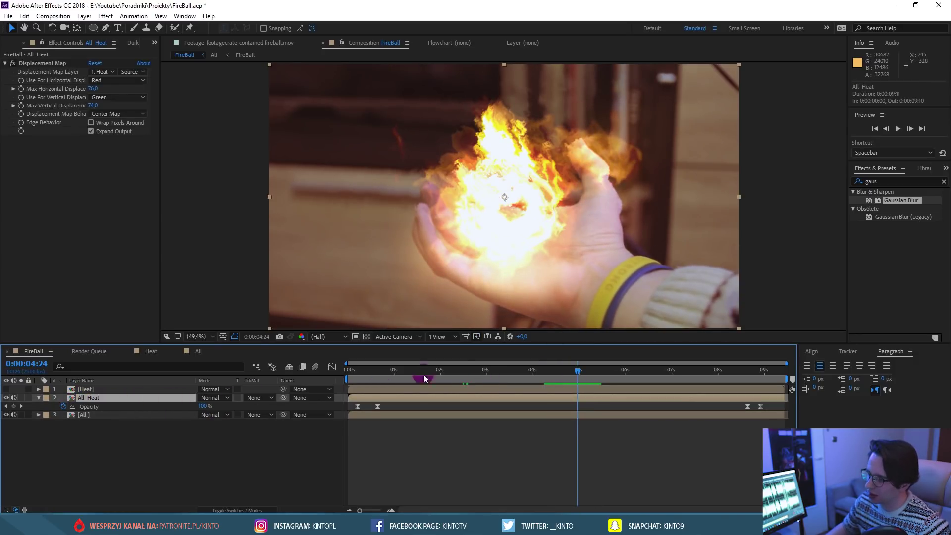
click(474, 362)
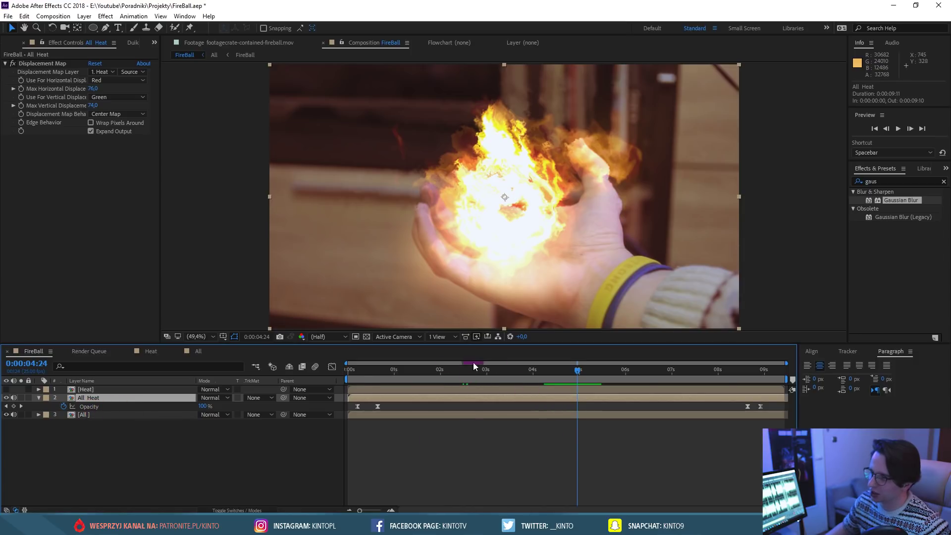
Test a lower Opacity on the Heat layer, undo it, then turn the Heat layer's visibility off.
click(94, 390)
key(t)
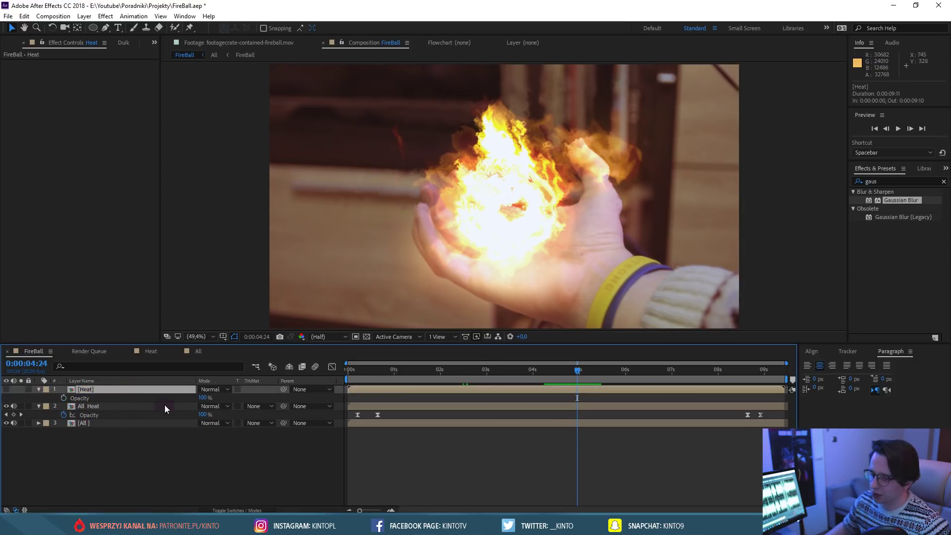
drag(210, 399, 188, 399)
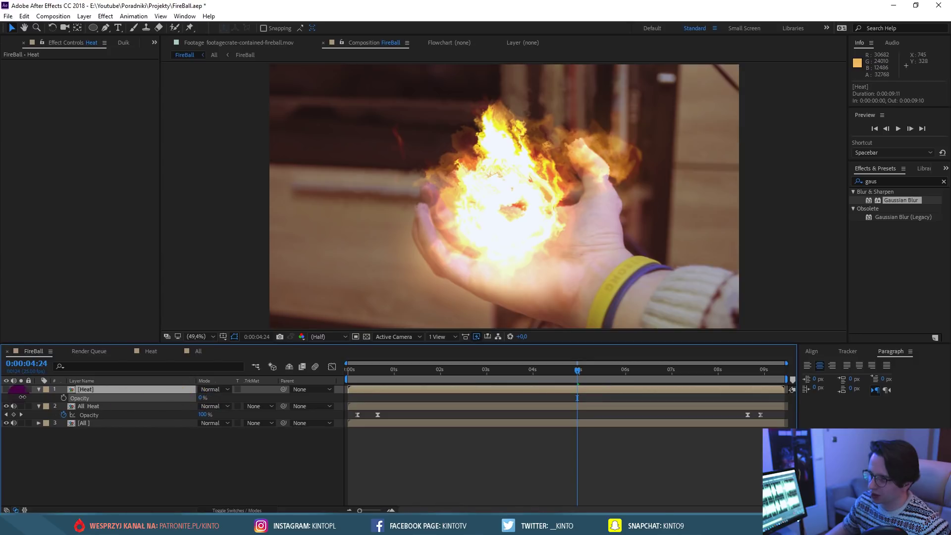
key(ctrl+z)
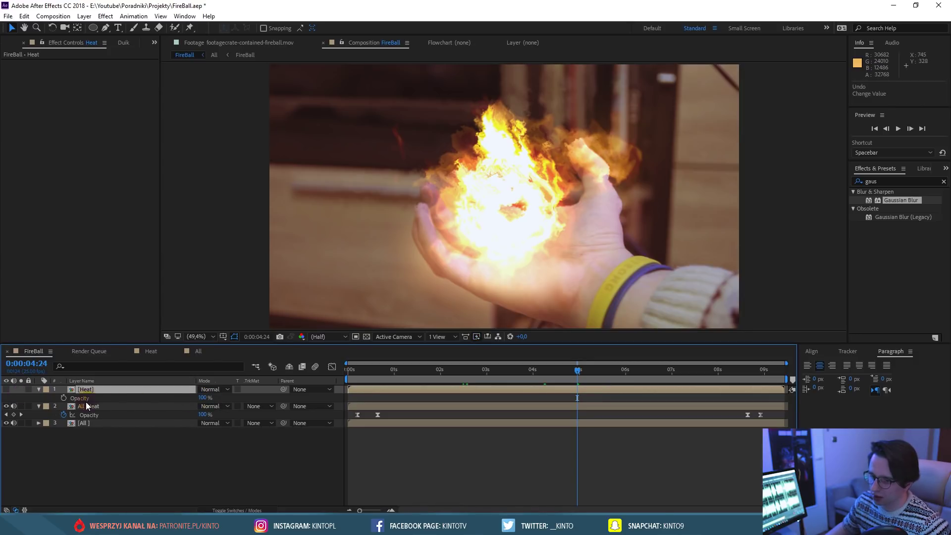
key(Return)
click(7, 390)
With All Heat selected, scrub from 0:00:01:22 to 0:00:04:15 to review the heat haze.
click(104, 411)
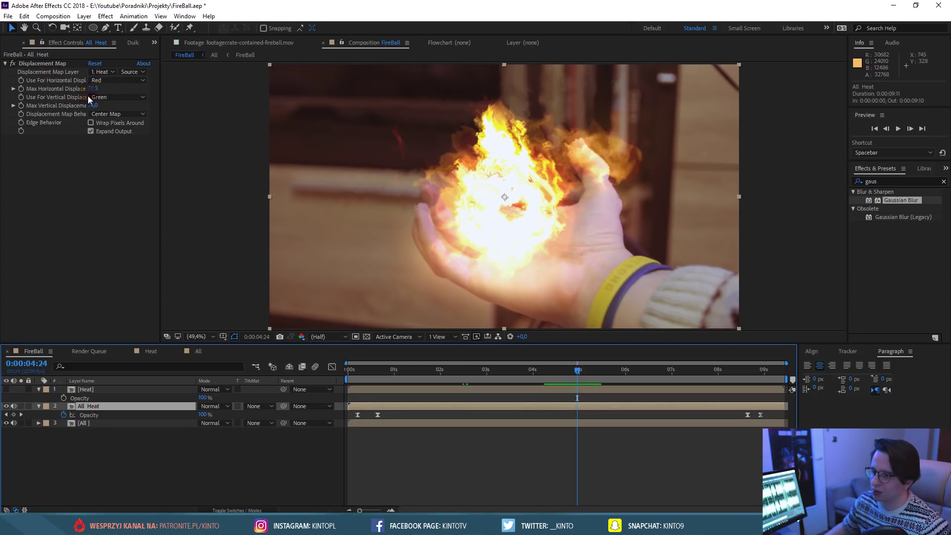
click(61, 106)
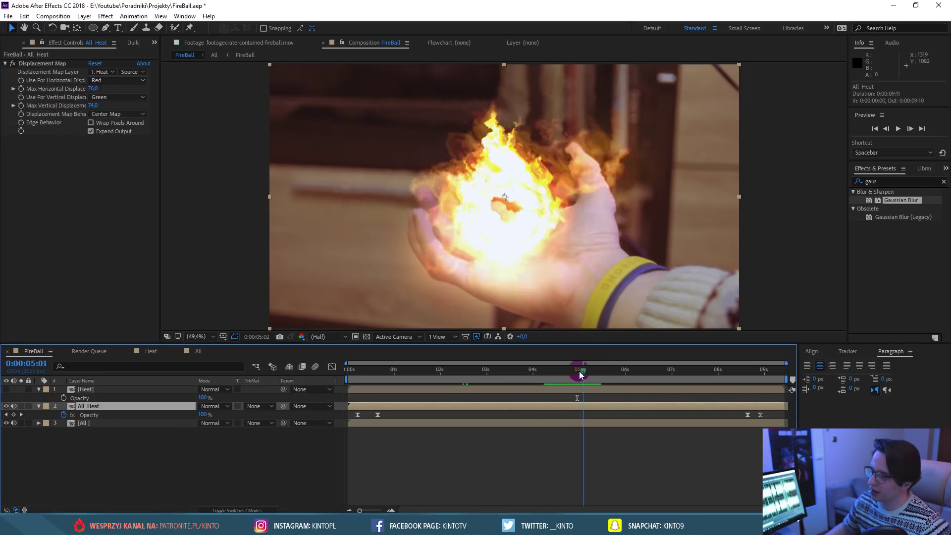
drag(579, 371, 434, 377)
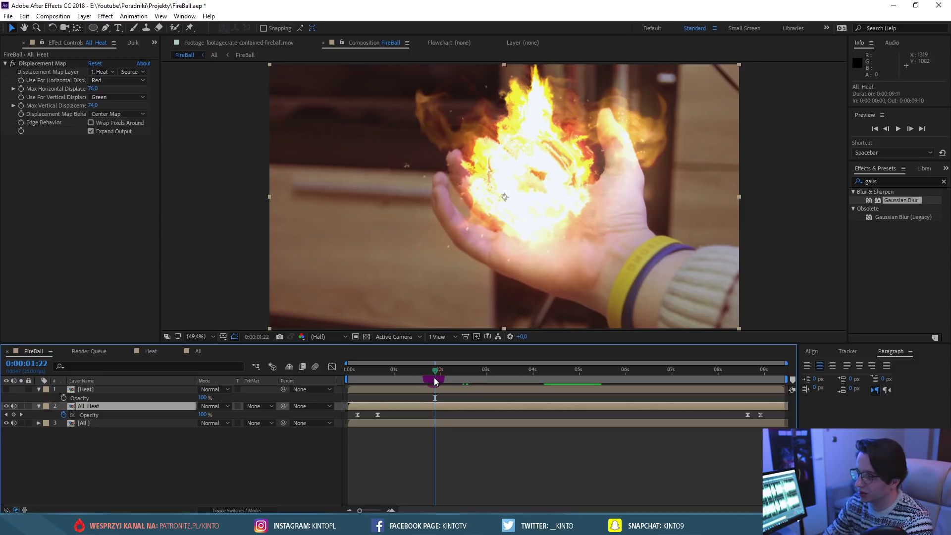
drag(435, 377, 560, 371)
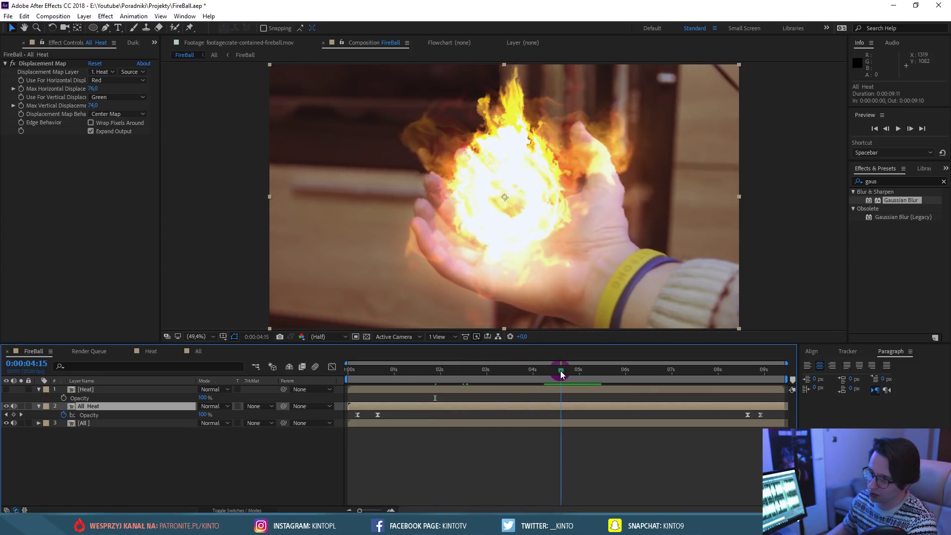